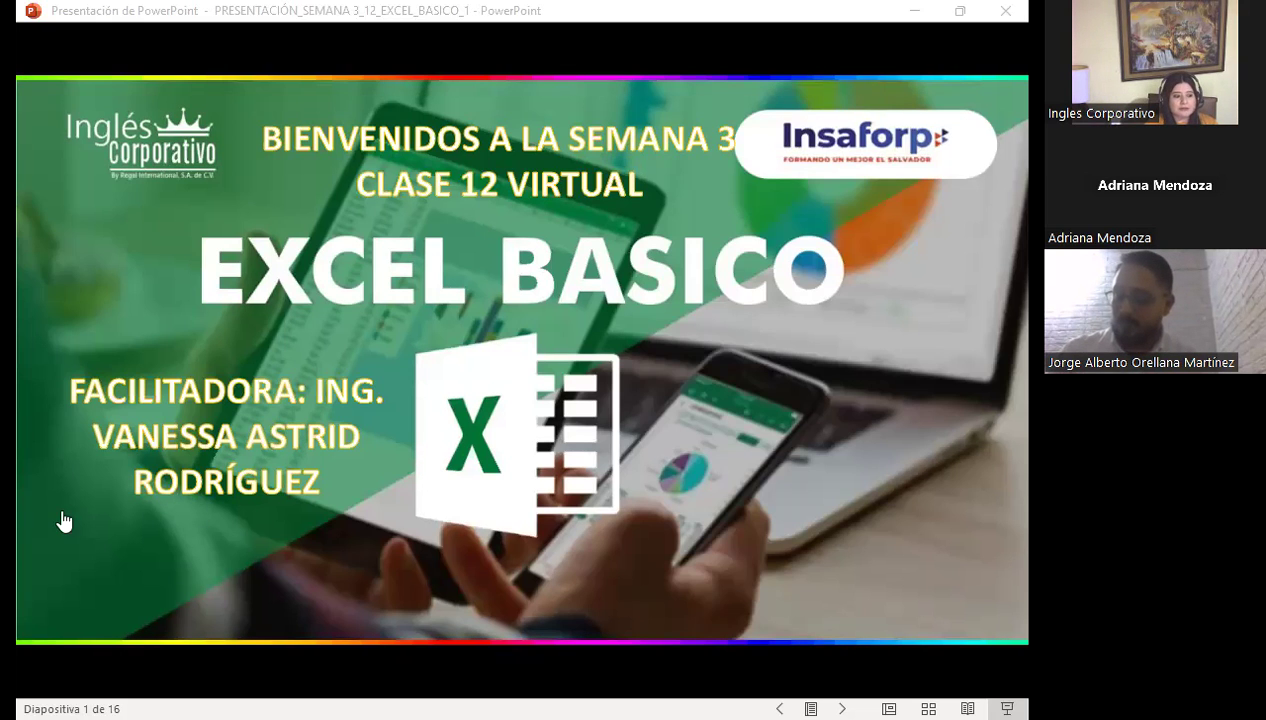
Step: Switch from the EXCEL BASICO slideshow to the Excel básico course page in Firefox
key(alt+Tab)
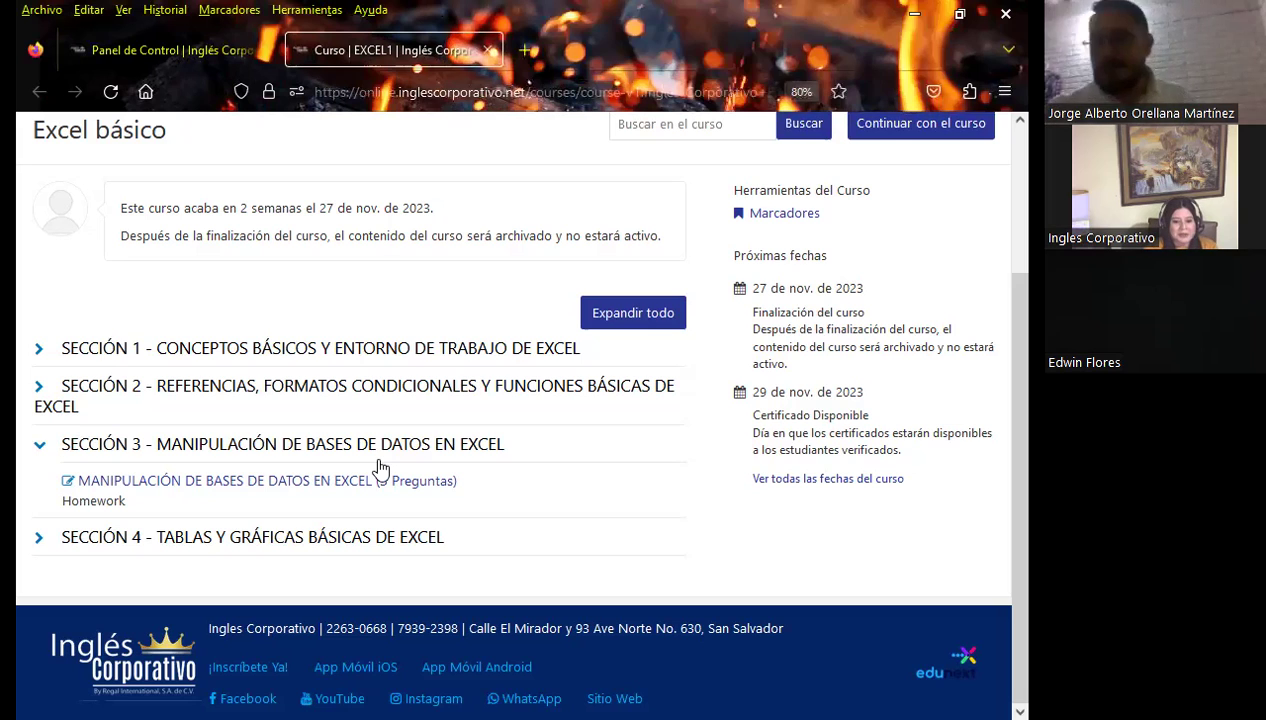
Step: Open the Section 3 homework lesson in a new browser tab and view it
middle_click(130, 485)
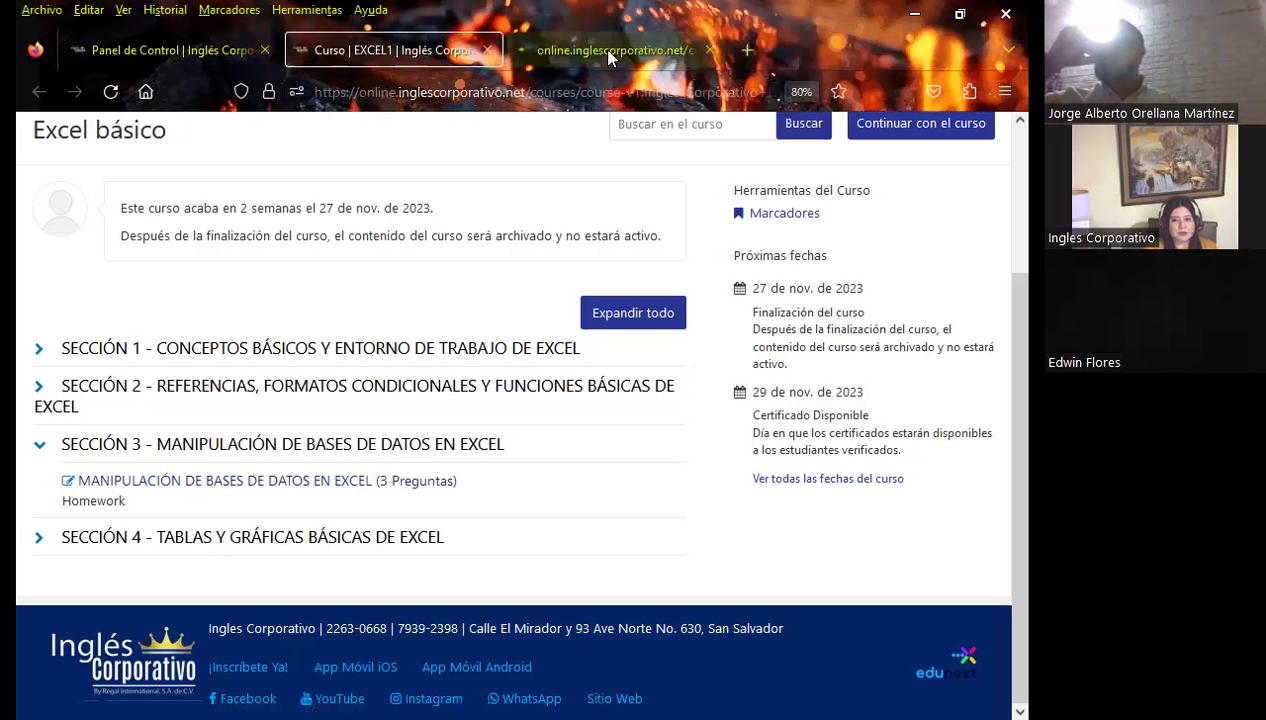
click(608, 57)
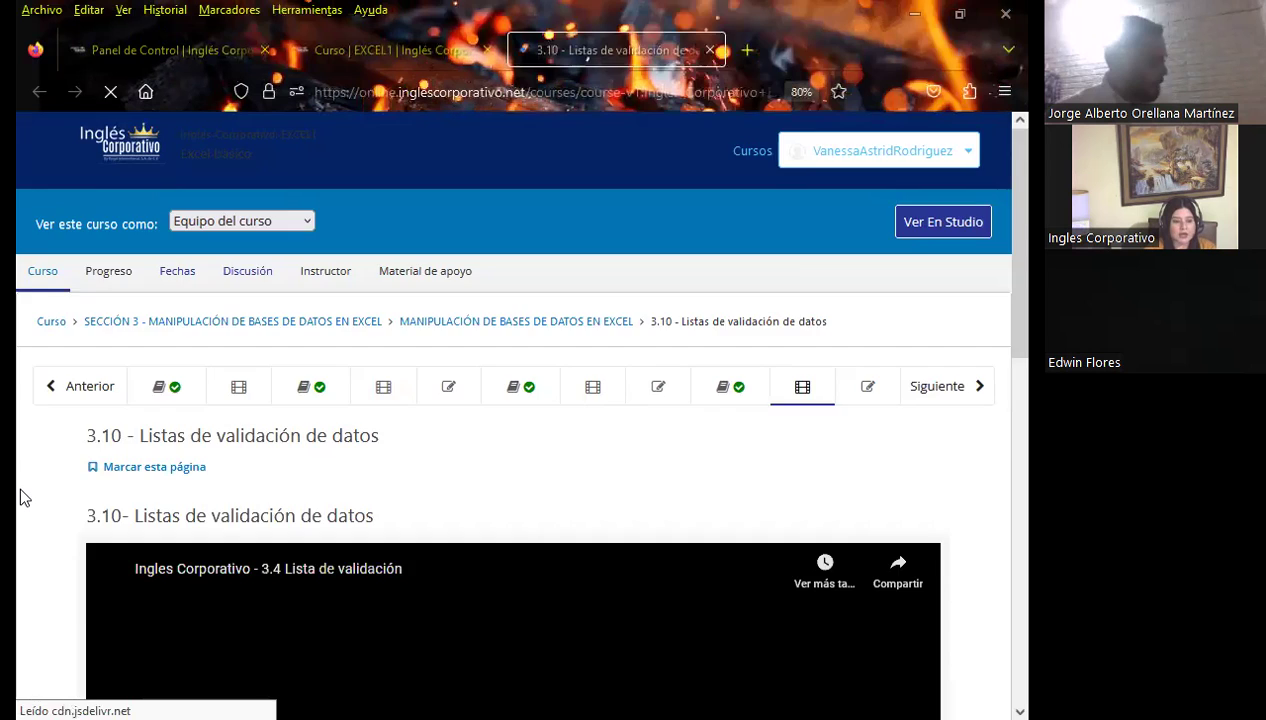
Step: Scroll down lesson 3.10 'Listas de validación de datos' to review its video and discussion posts
scroll(23, 497, down, 5)
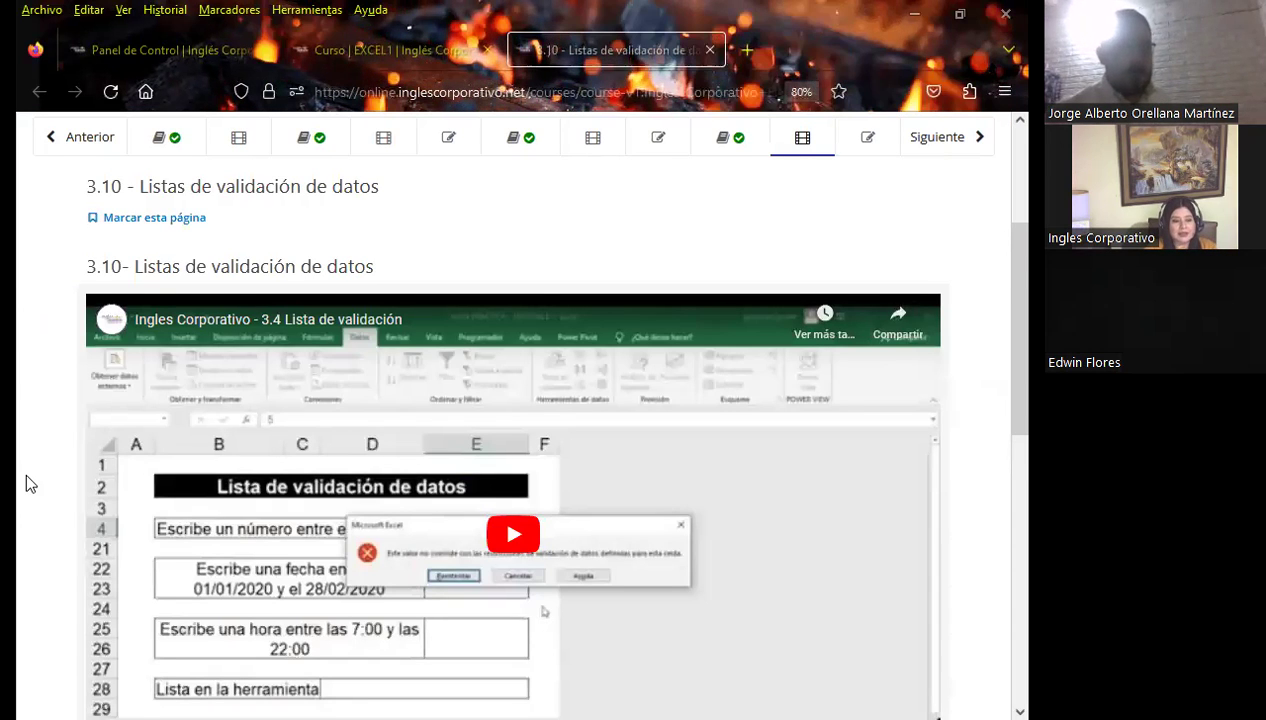
scroll(27, 481, down, 2)
scroll(27, 481, down, 2)
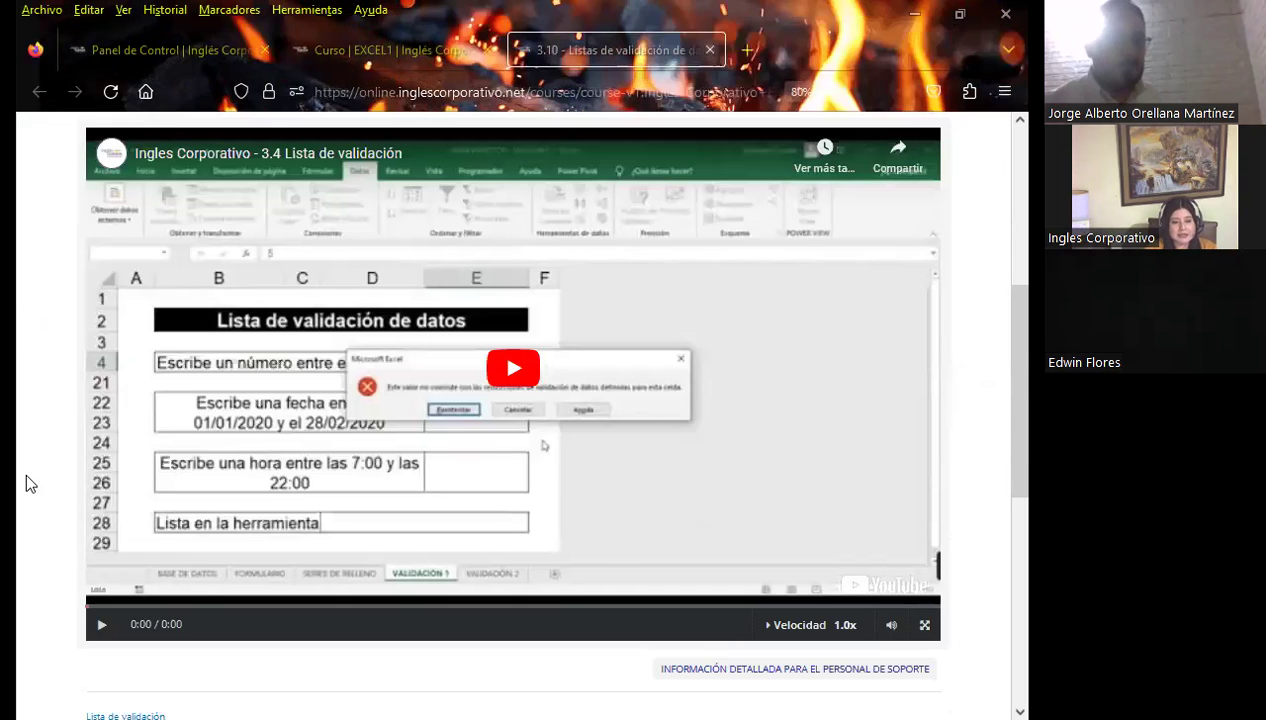
scroll(31, 484, down, 3)
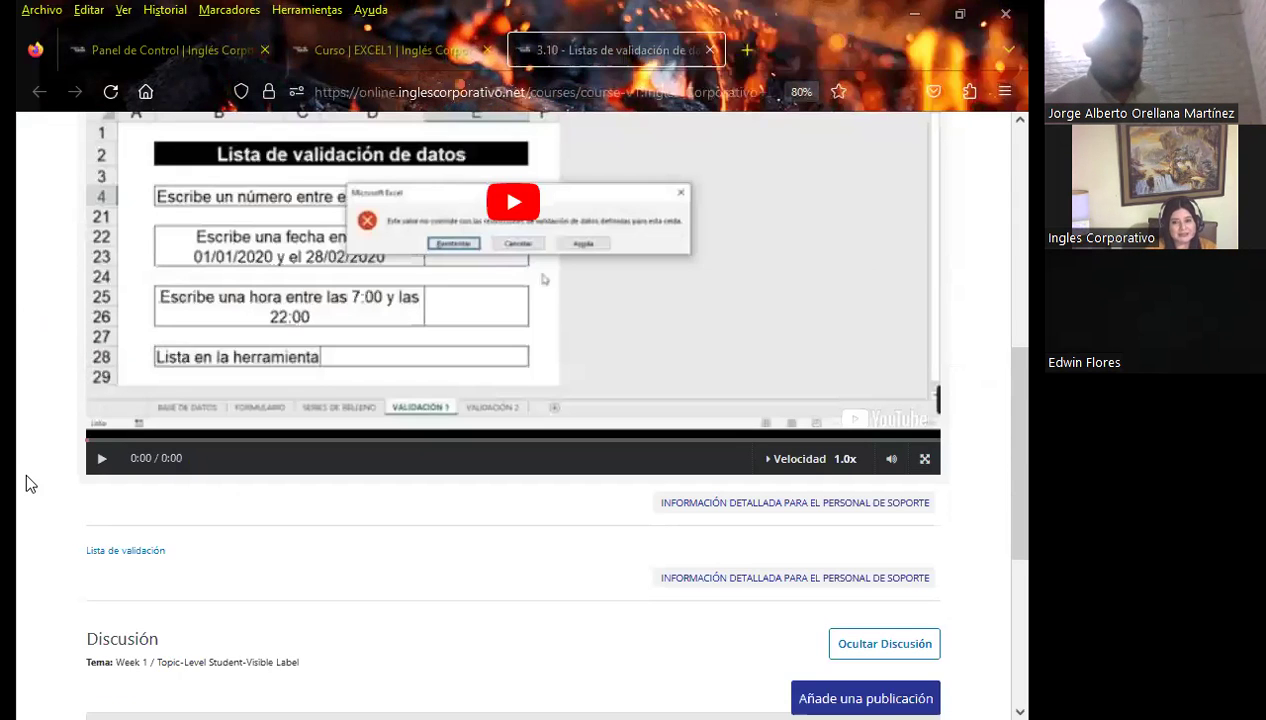
scroll(27, 479, down, 1)
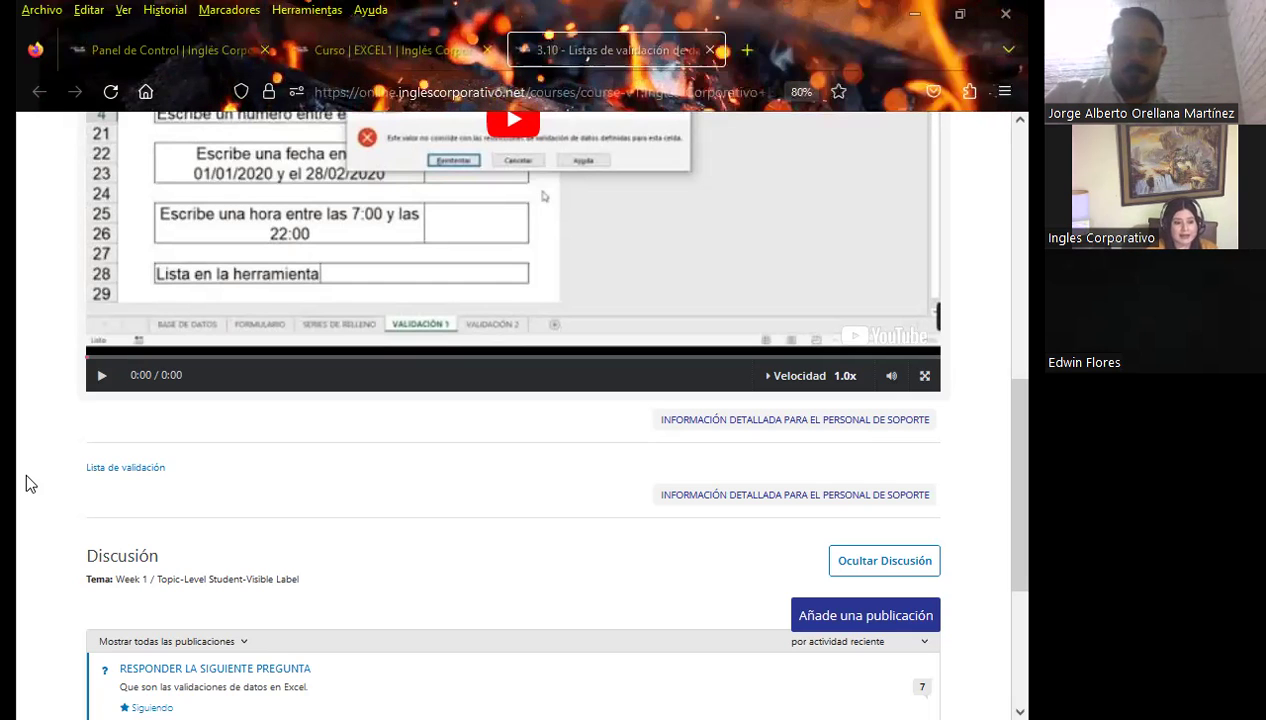
Step: Scroll to the end of the lesson page, then return to PowerPoint on the AGENDA slide
scroll(26, 478, down, 3)
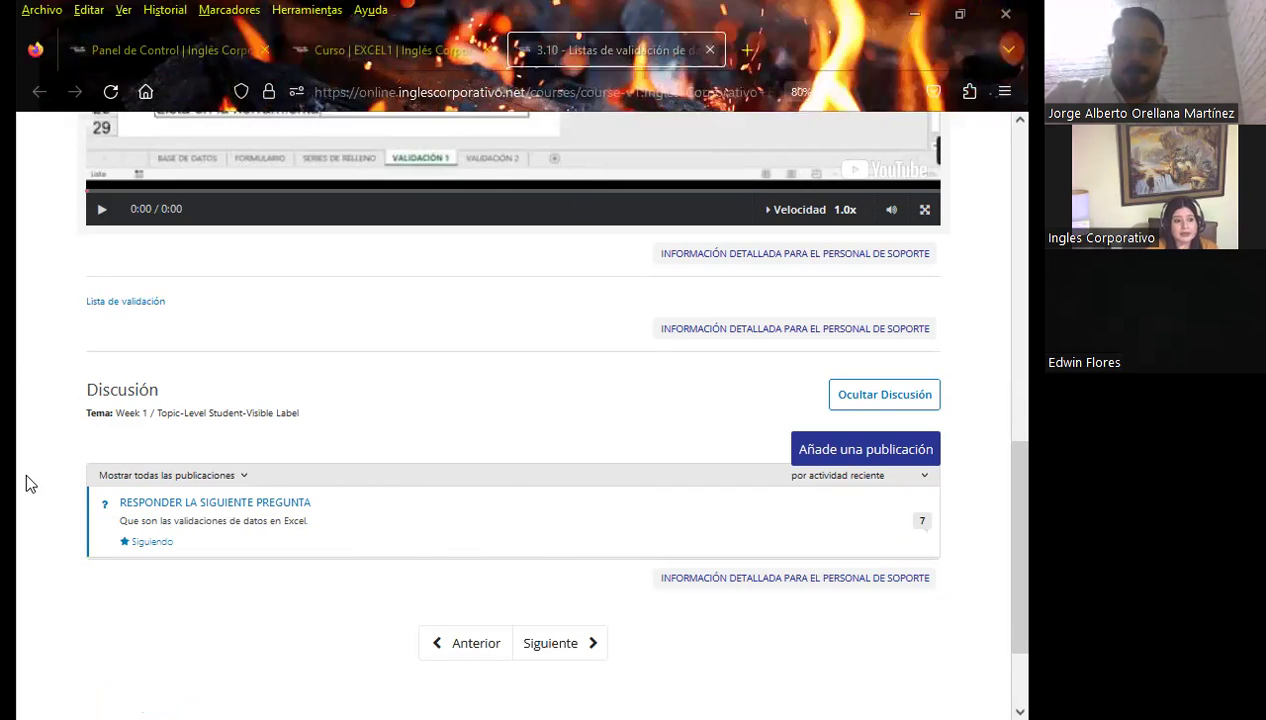
scroll(26, 478, down, 2)
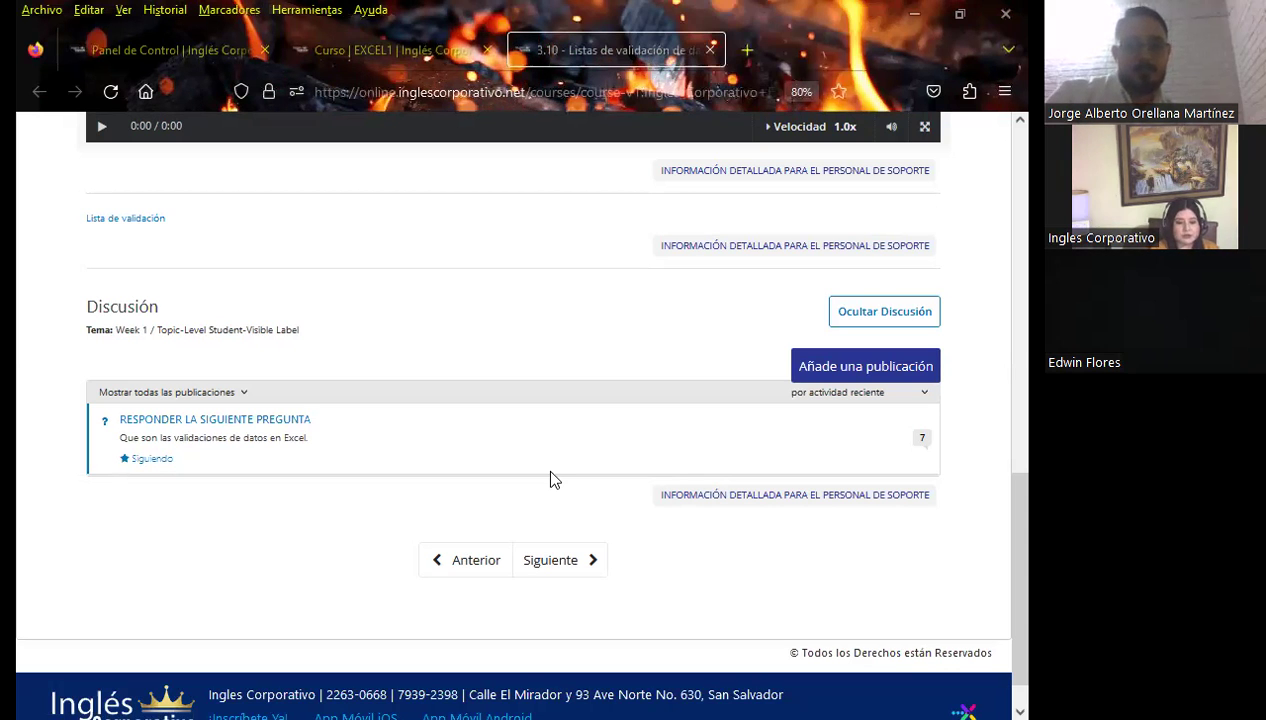
key(alt+Tab)
key(Right)
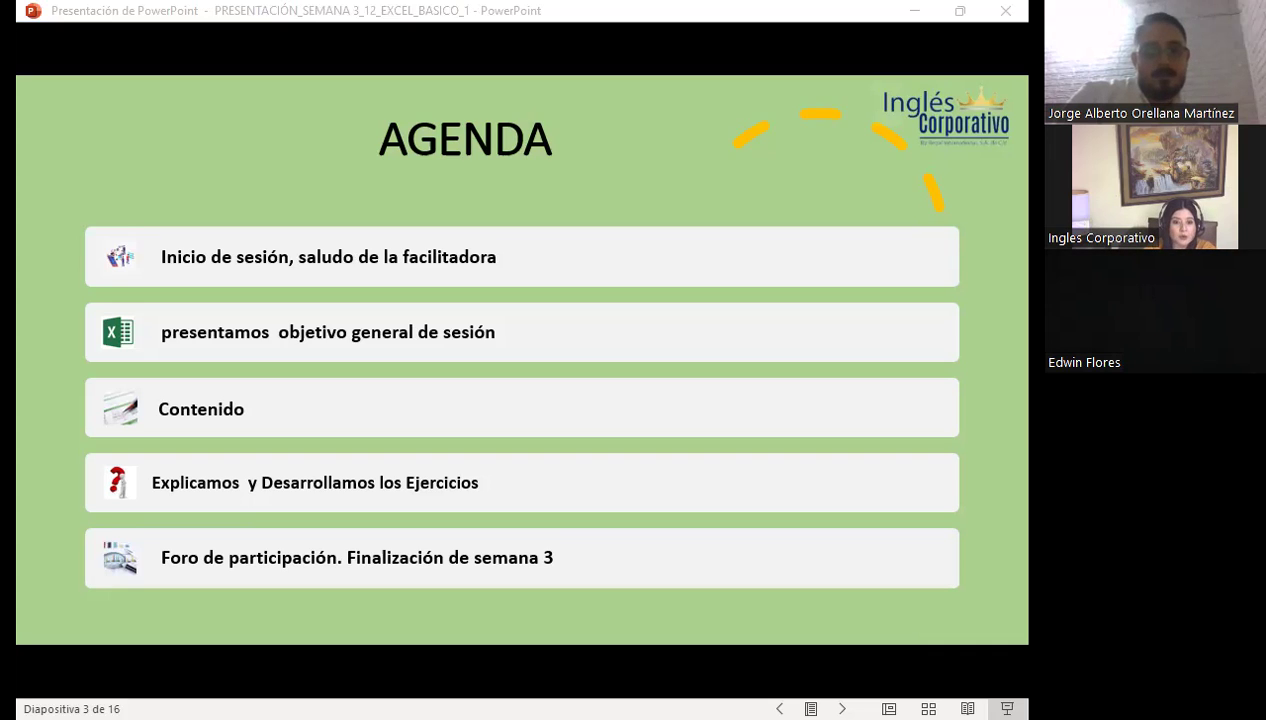
Step: Advance through the general objective and COMENTARIO slides to the VALIDACIÓN DE DATOS title slide
key(Right)
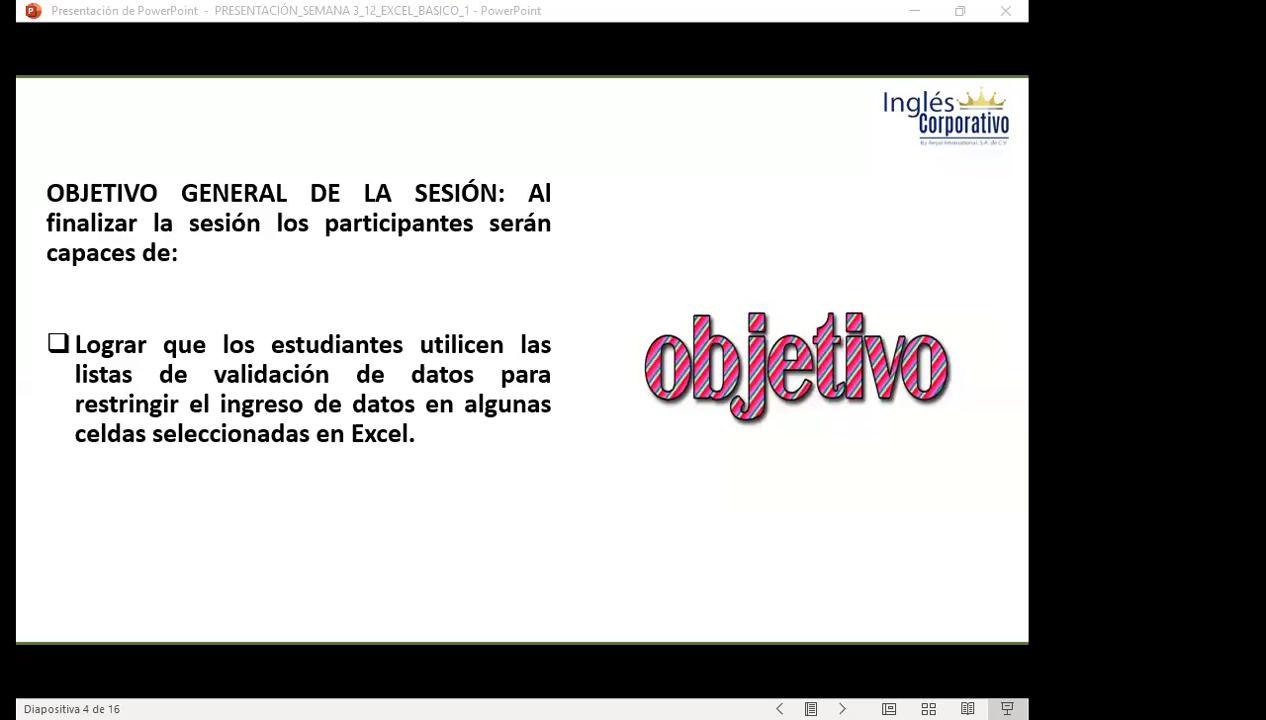
click(433, 542)
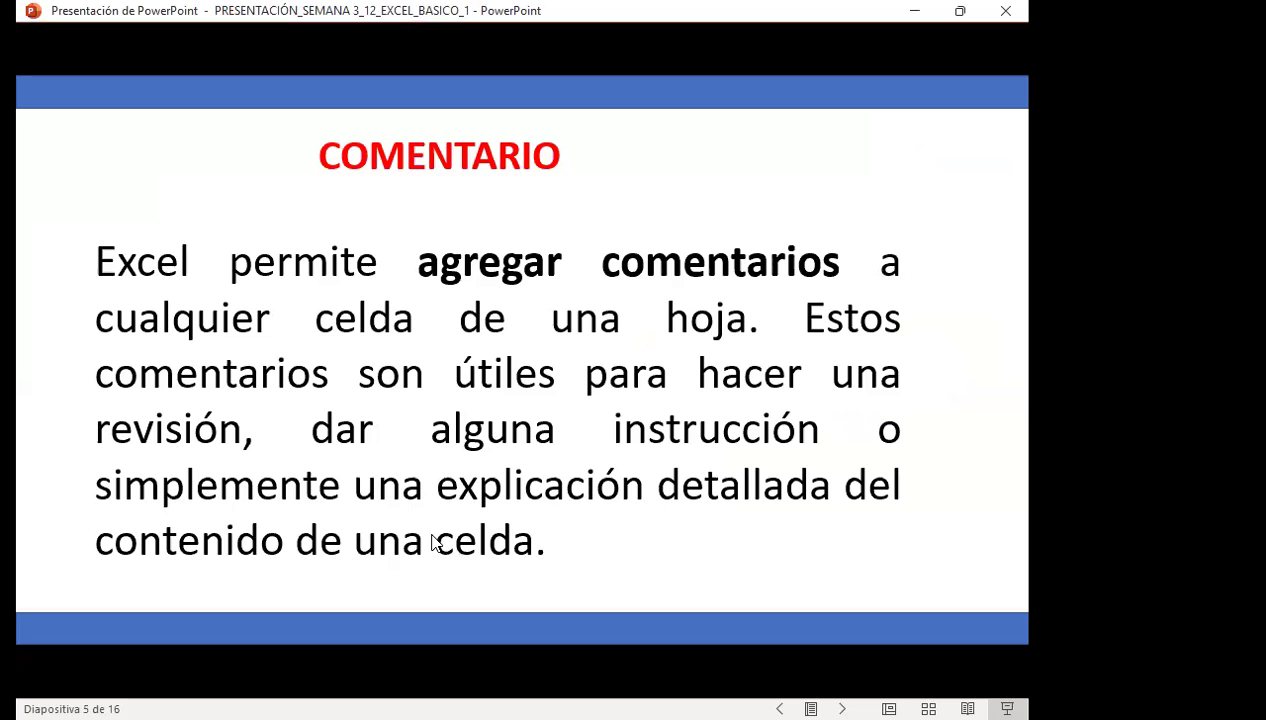
click(433, 542)
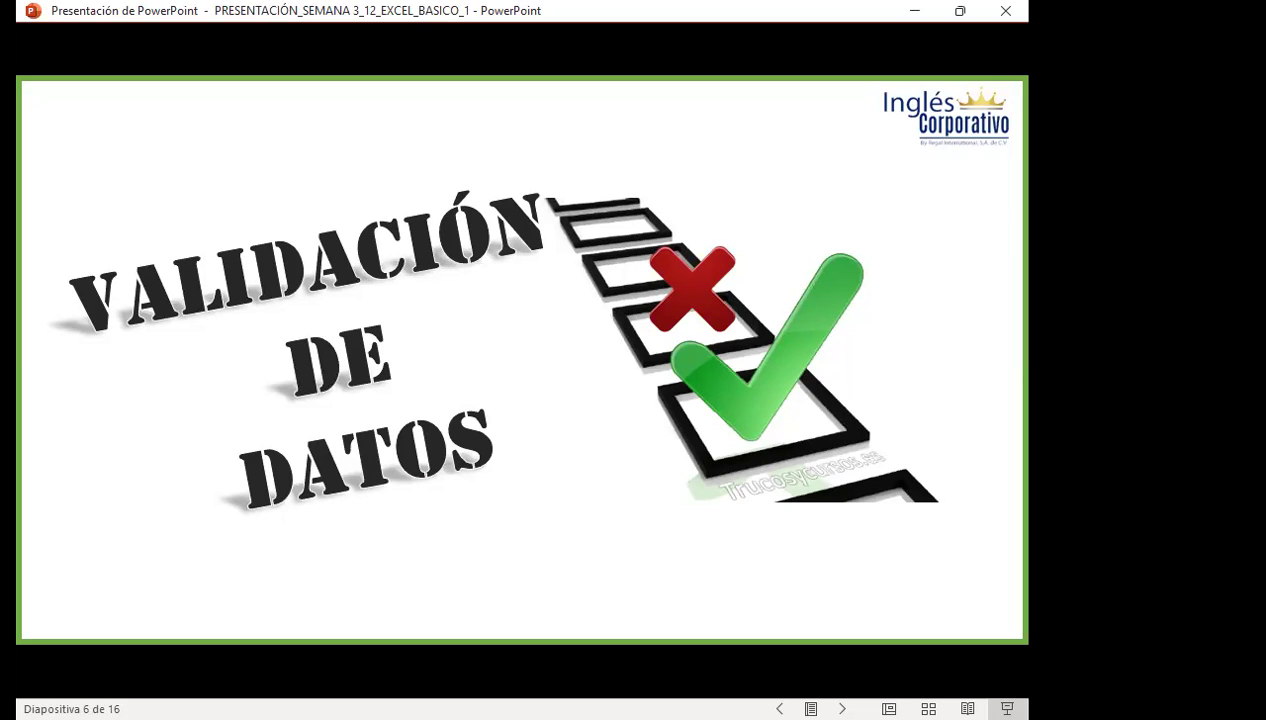
Step: Advance past the data validation definition and steps slides toward the sample sales table slide
key(Right)
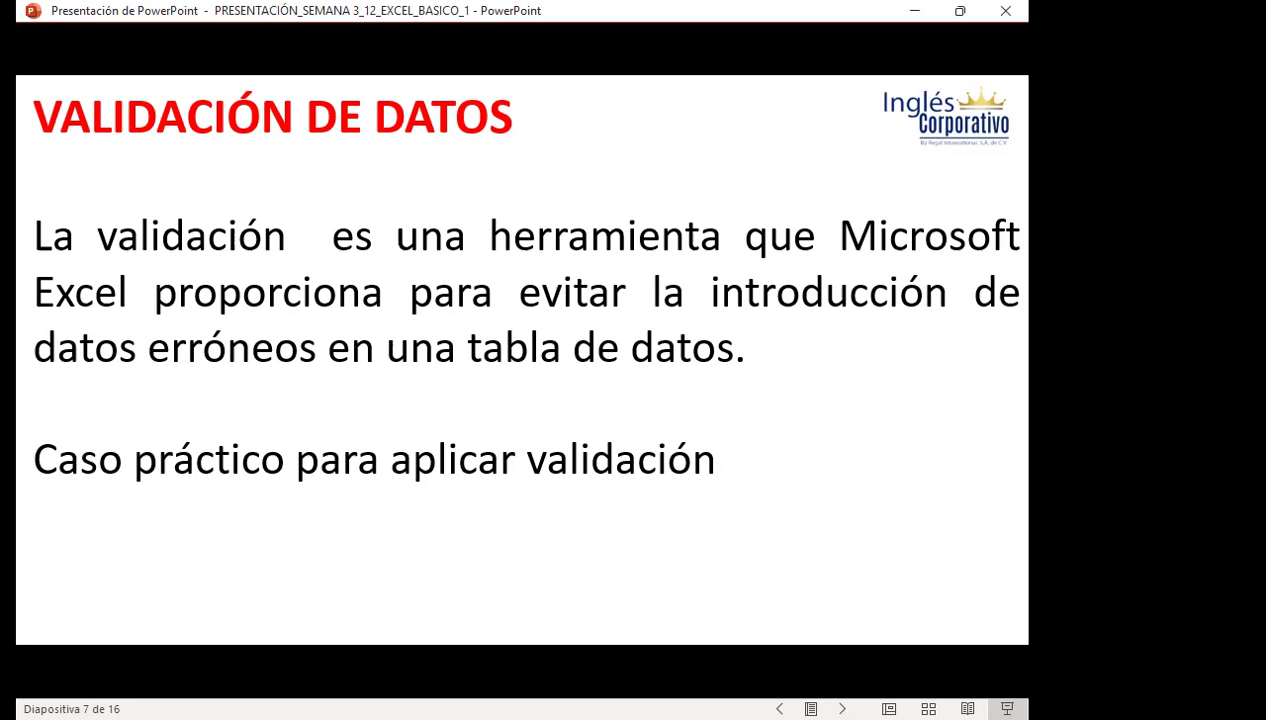
key(Right)
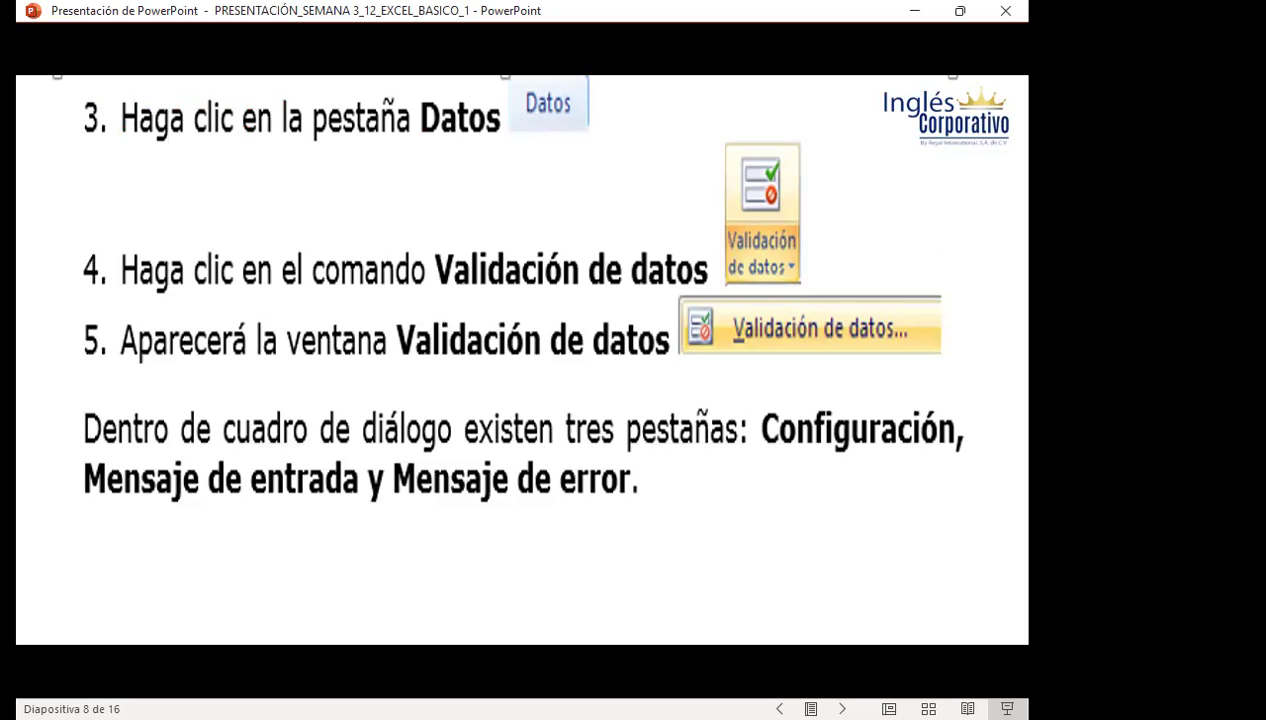
key(Right)
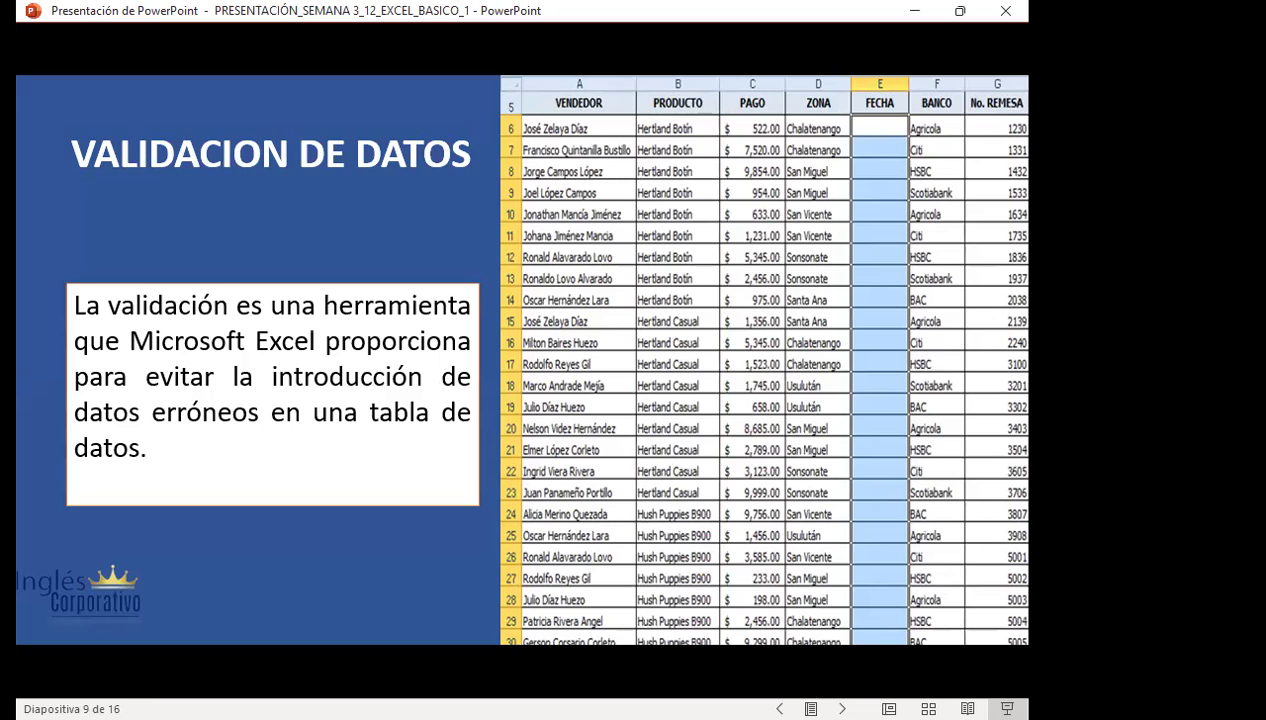
Step: Advance through PROCEDIMIENTO to slide 11, showing the 'Fecha de Remesas' input message settings
key(Right)
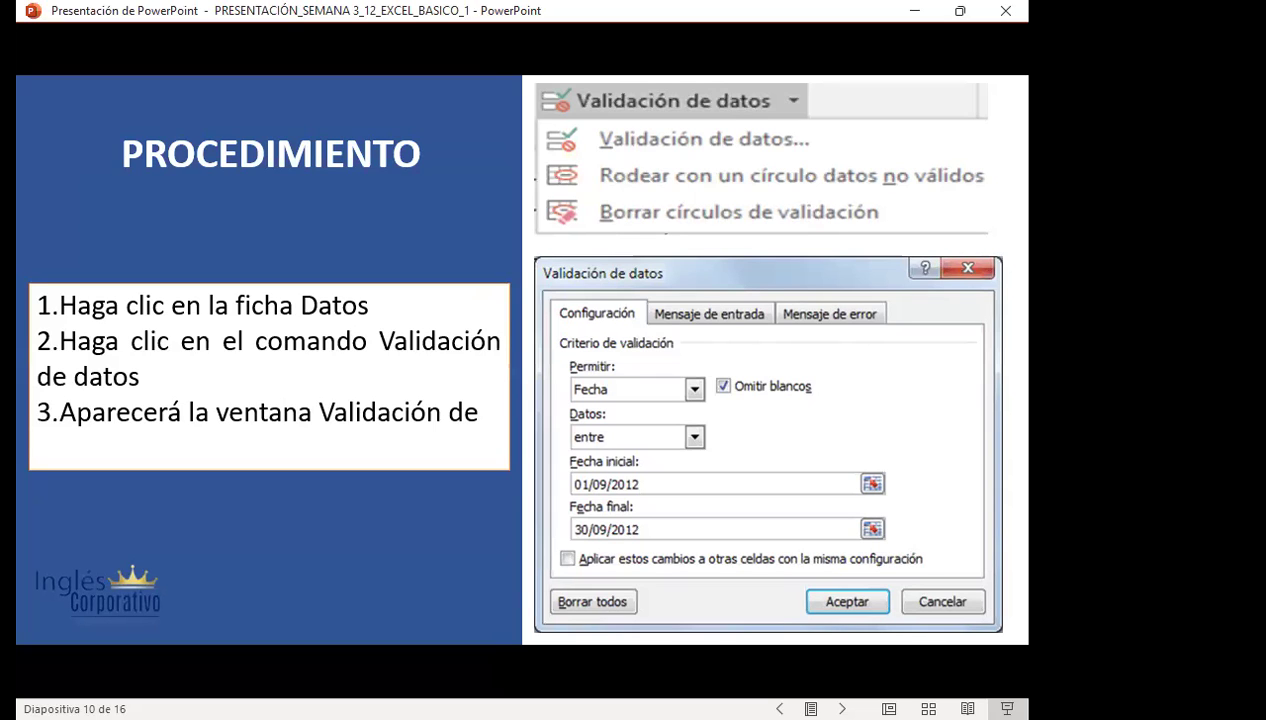
key(Right)
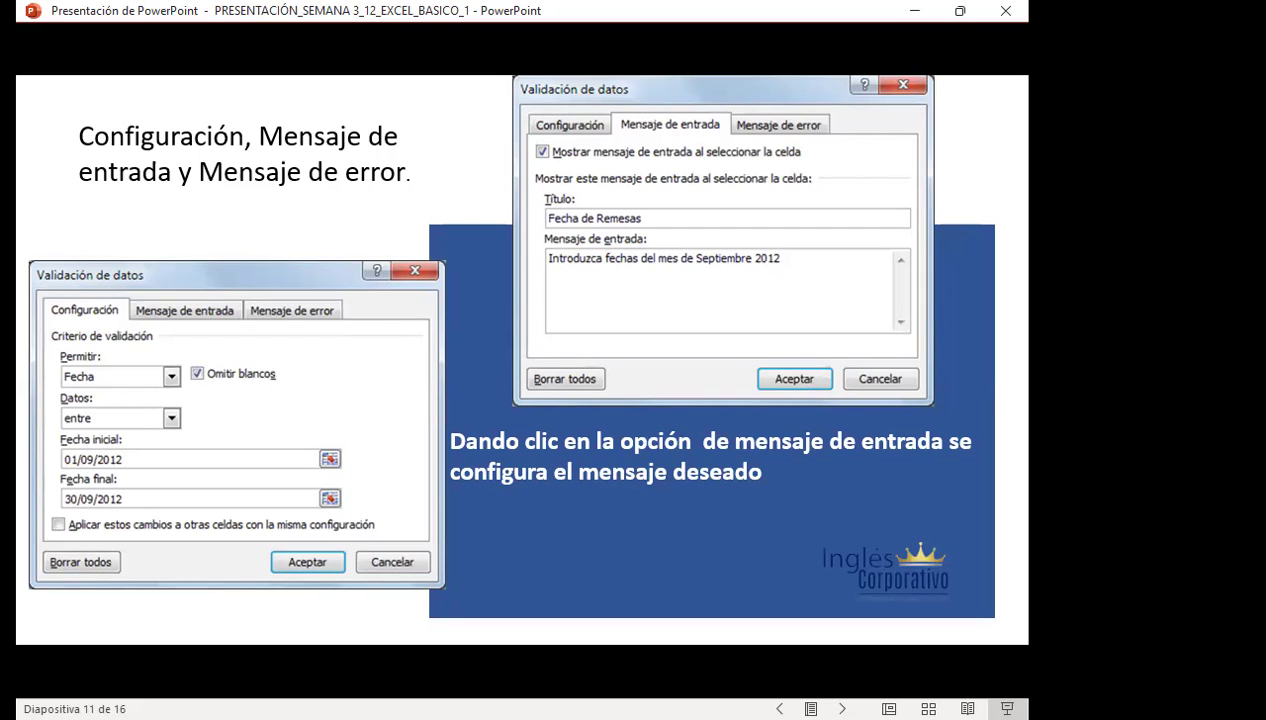
Step: Move to slide 12, which explains the Grave, Advertencia and Información error styles
key(Right)
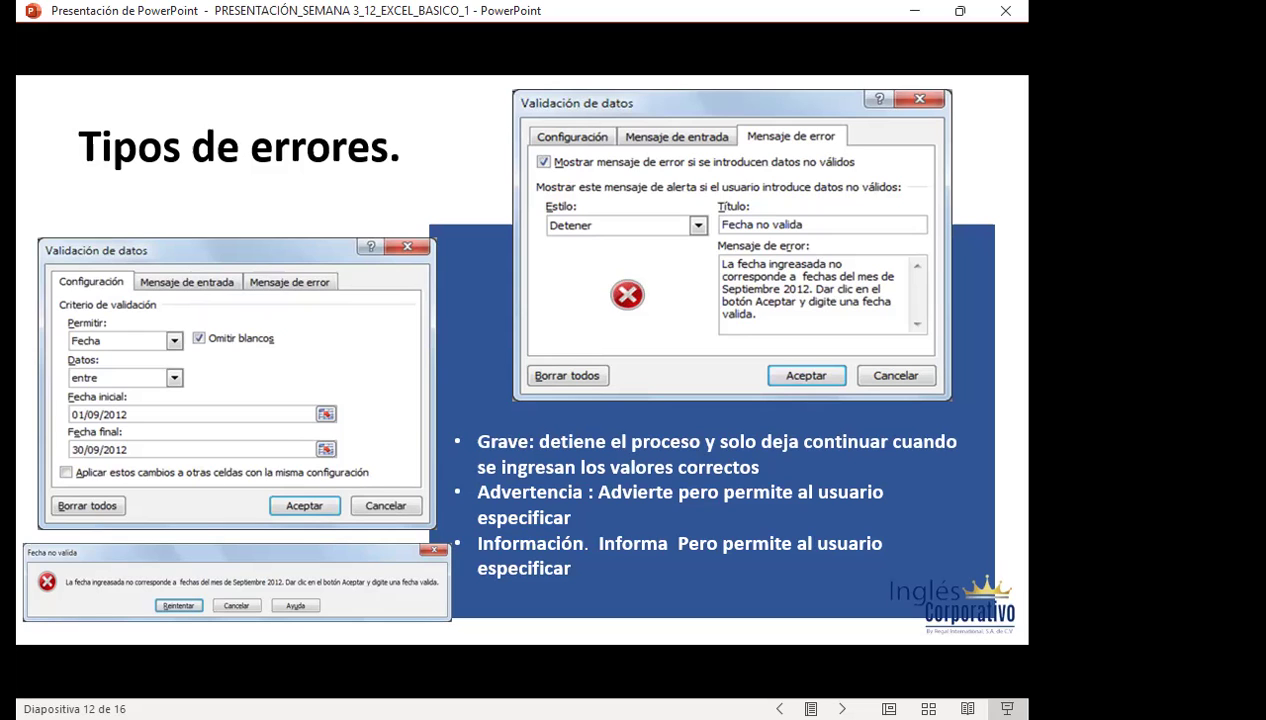
Step: Advance the slideshow past the Tipos de errores slide
key(Right)
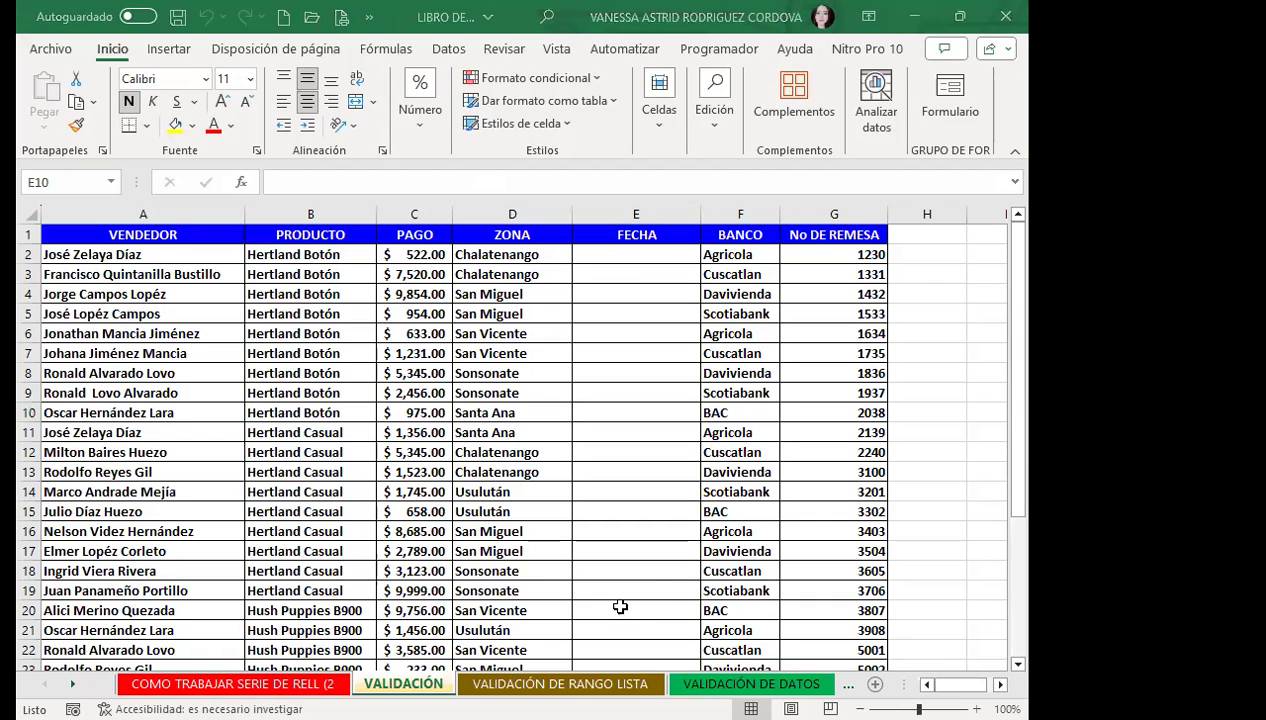
Step: Select the empty FECHA cells E2:E32 on the VALIDACIÓN sheet
click(617, 355)
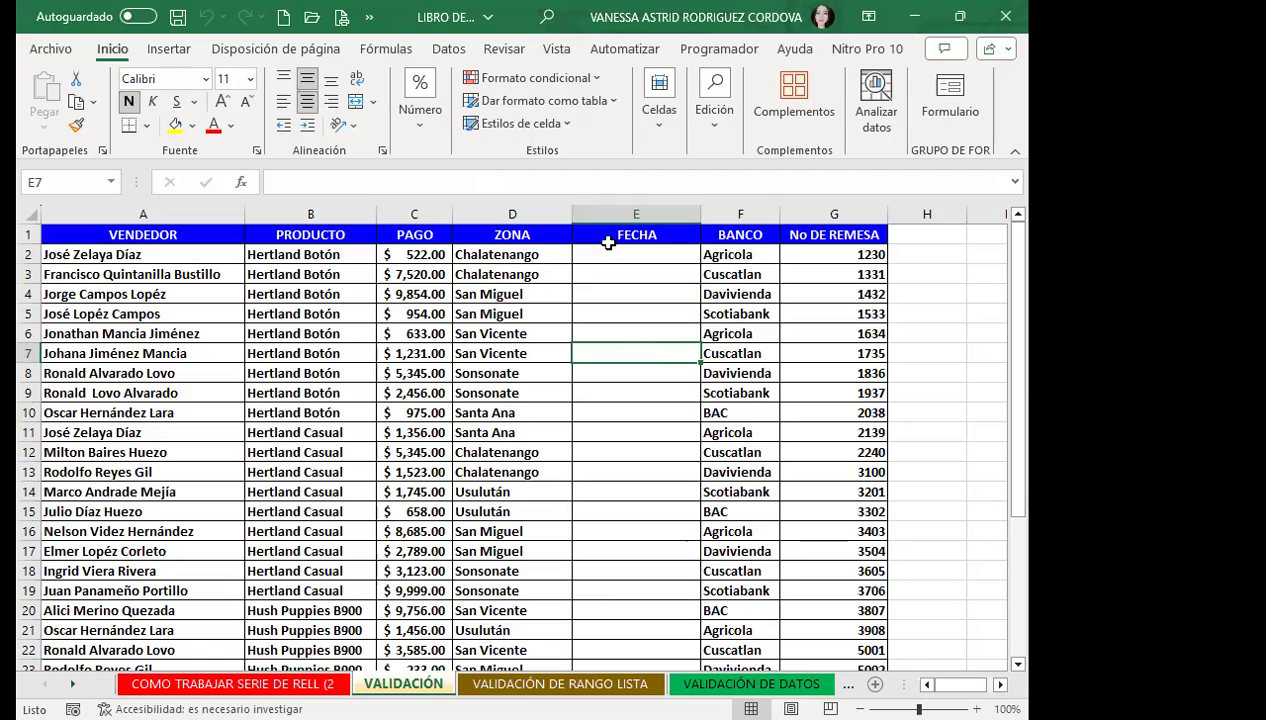
mouse_move(609, 254)
mouse_down()
mouse_move(698, 640)
mouse_move(640, 607)
mouse_move(636, 628)
mouse_up()
scroll(636, 628, down, 2)
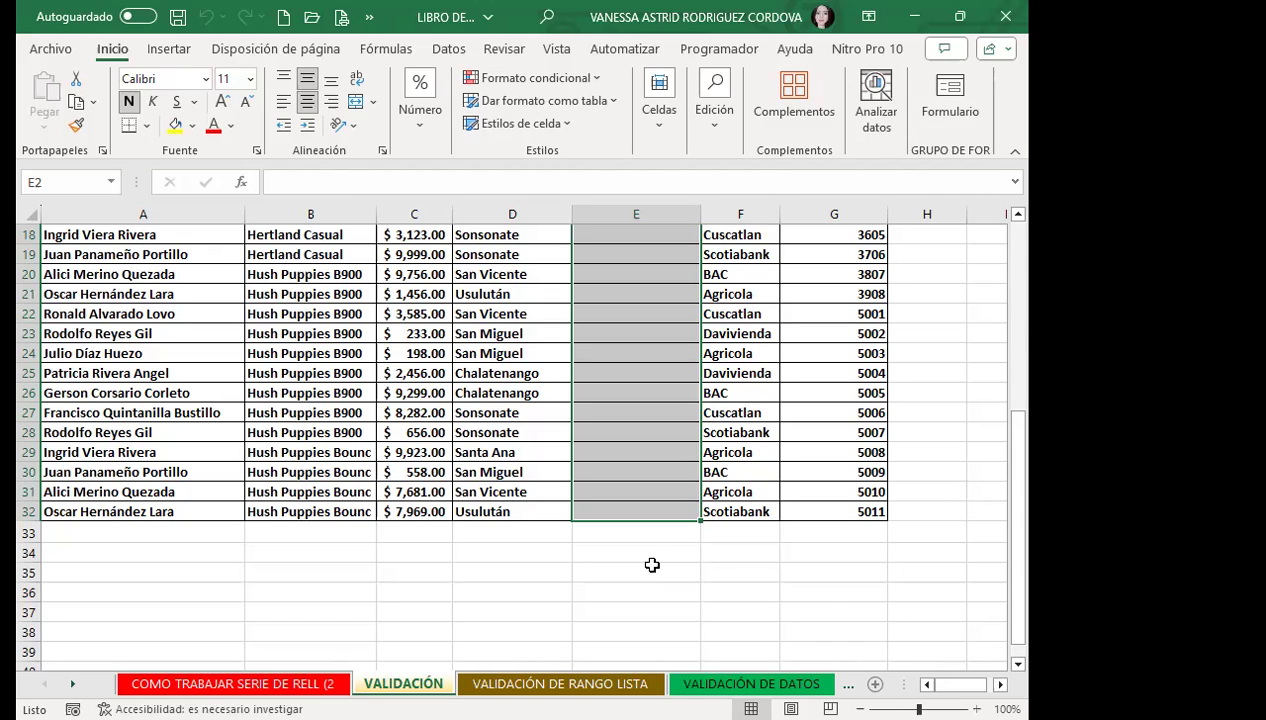
click(134, 510)
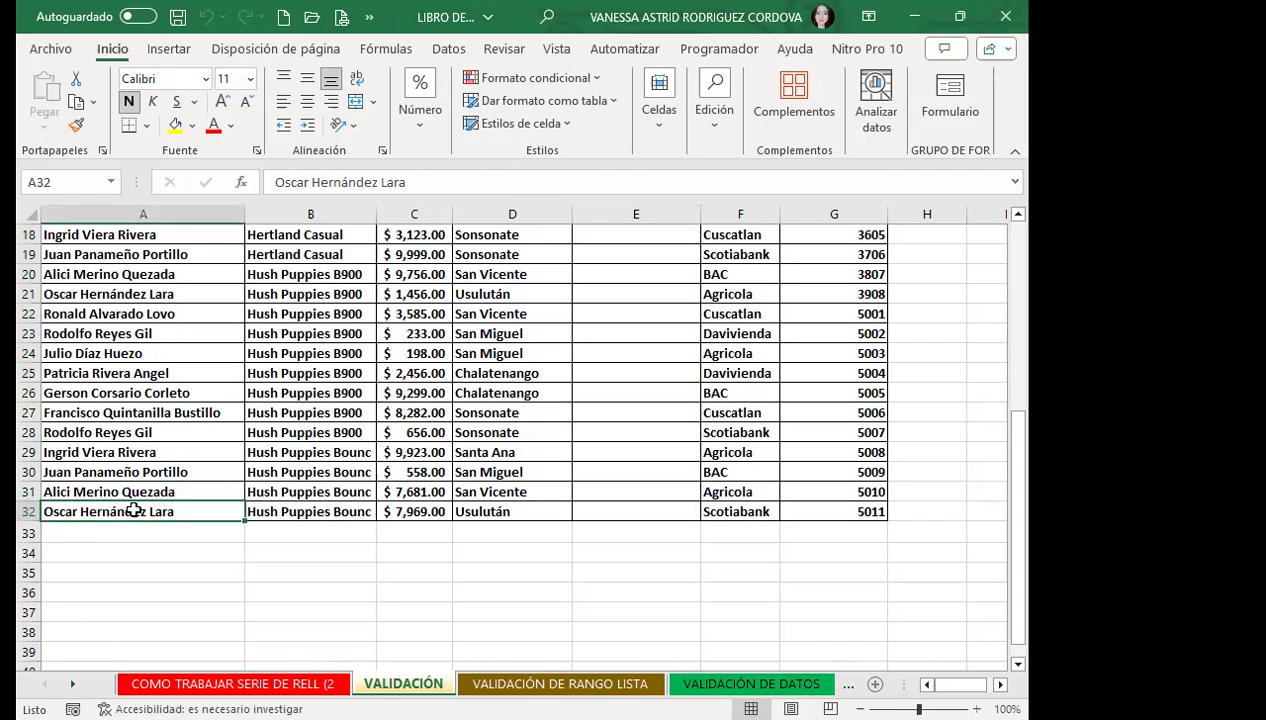
Step: Check the Vista > Mostrar options, then switch to the Revisar tab for notes
click(550, 48)
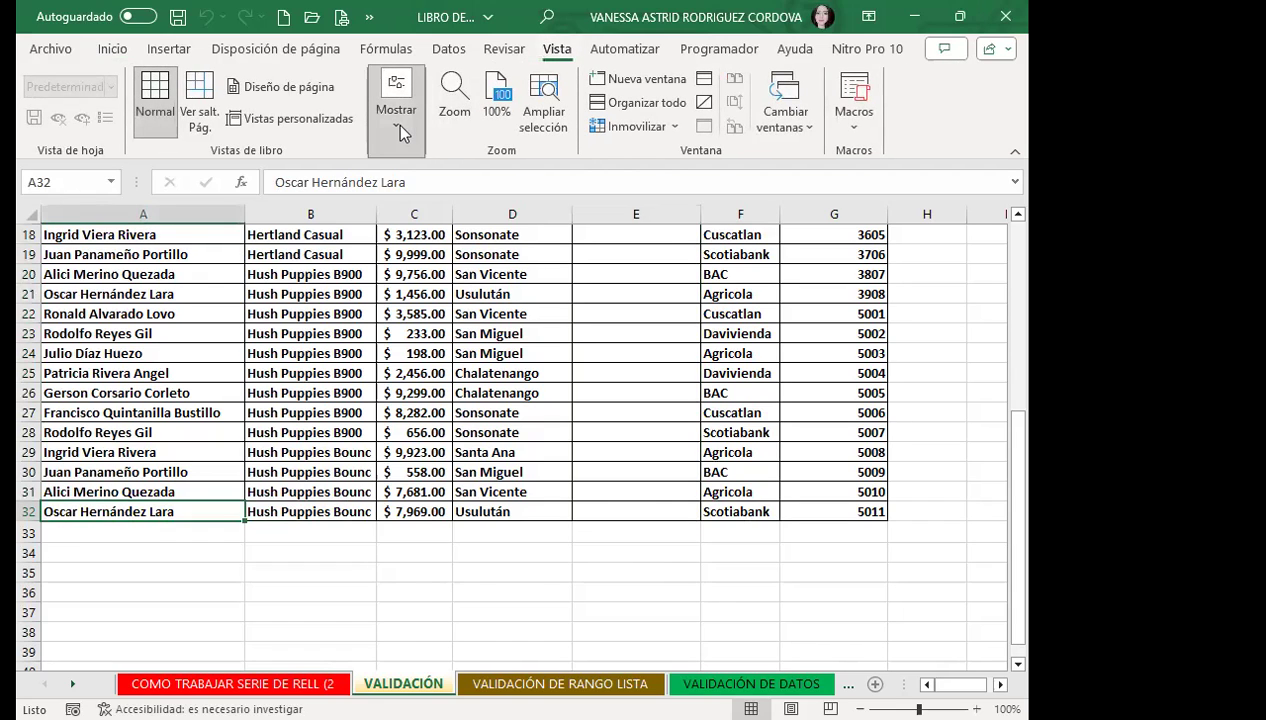
click(396, 124)
click(494, 50)
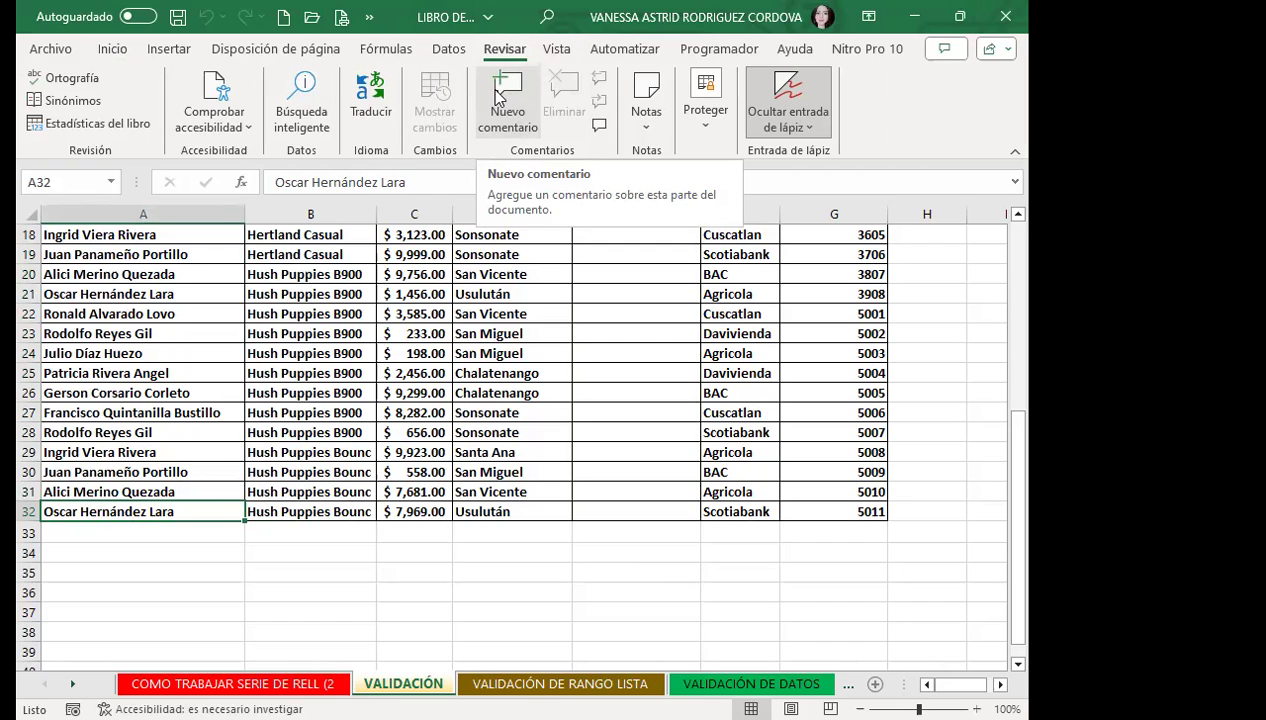
Step: Add an empty Nueva nota to cell A32 and leave the note
click(642, 127)
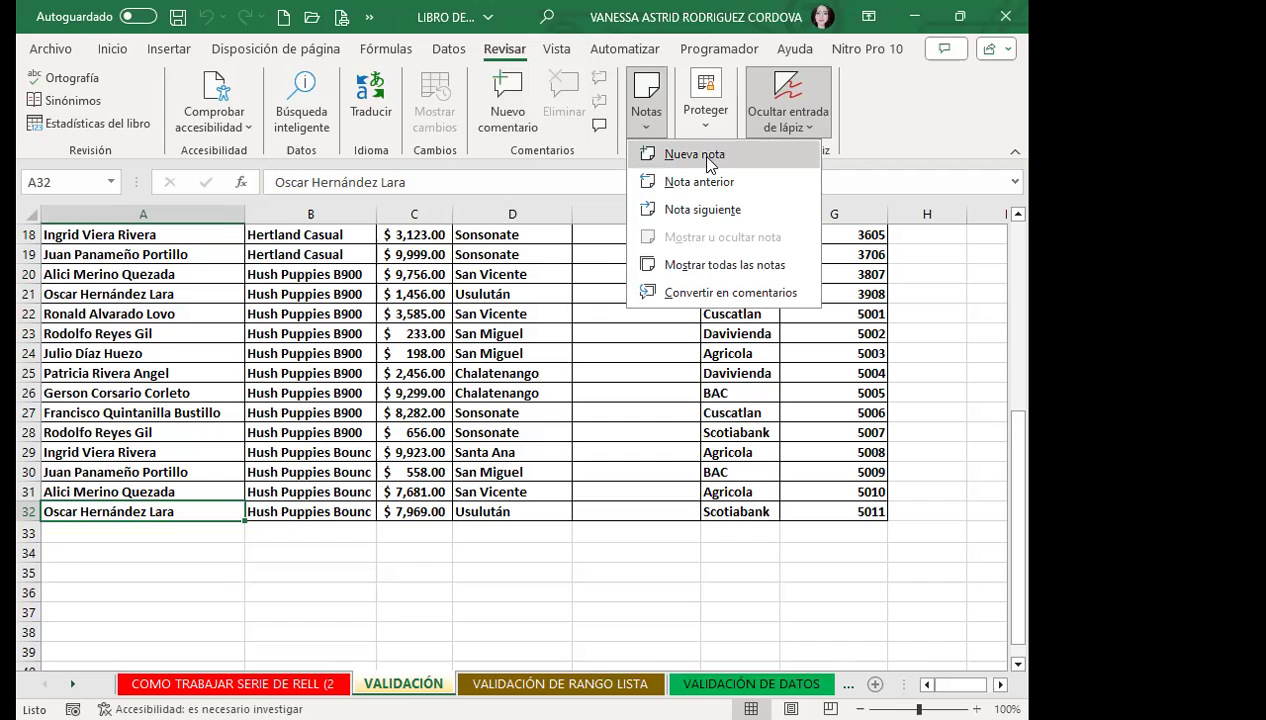
click(688, 155)
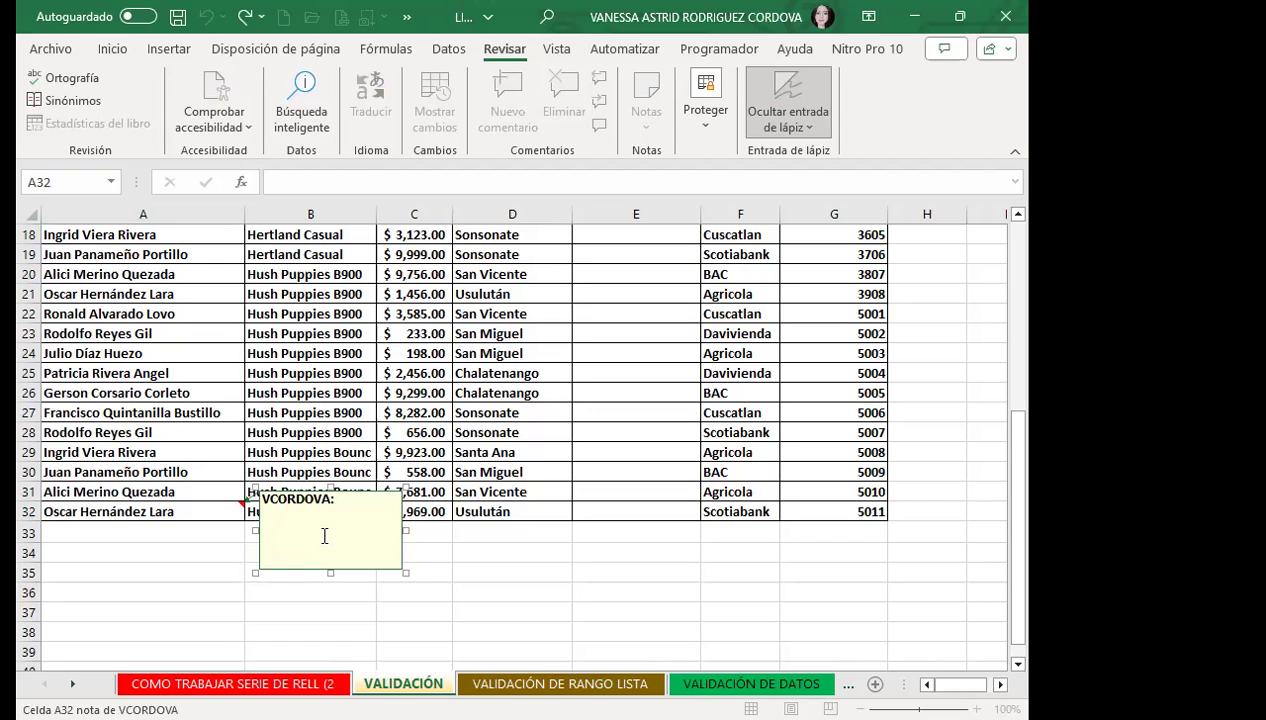
click(533, 545)
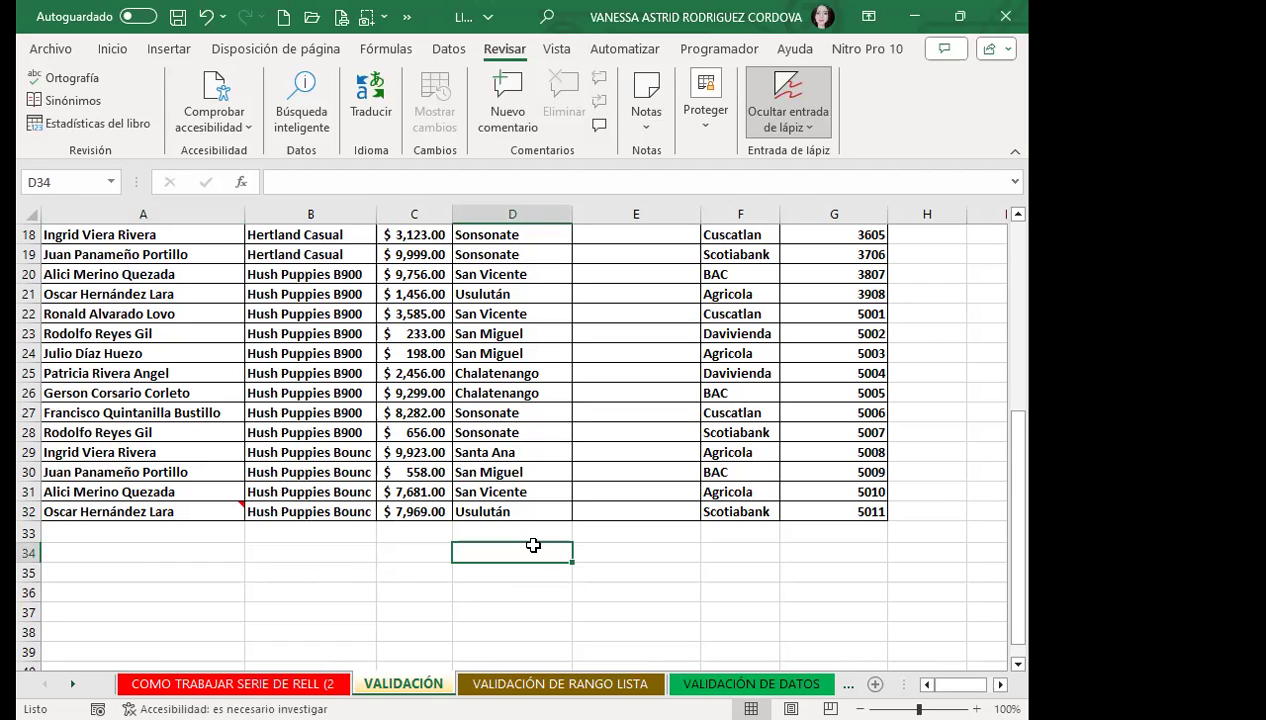
Step: Select the blank FECHA range E2:E32 and return to the top of the sheet
scroll(607, 432, up, 6)
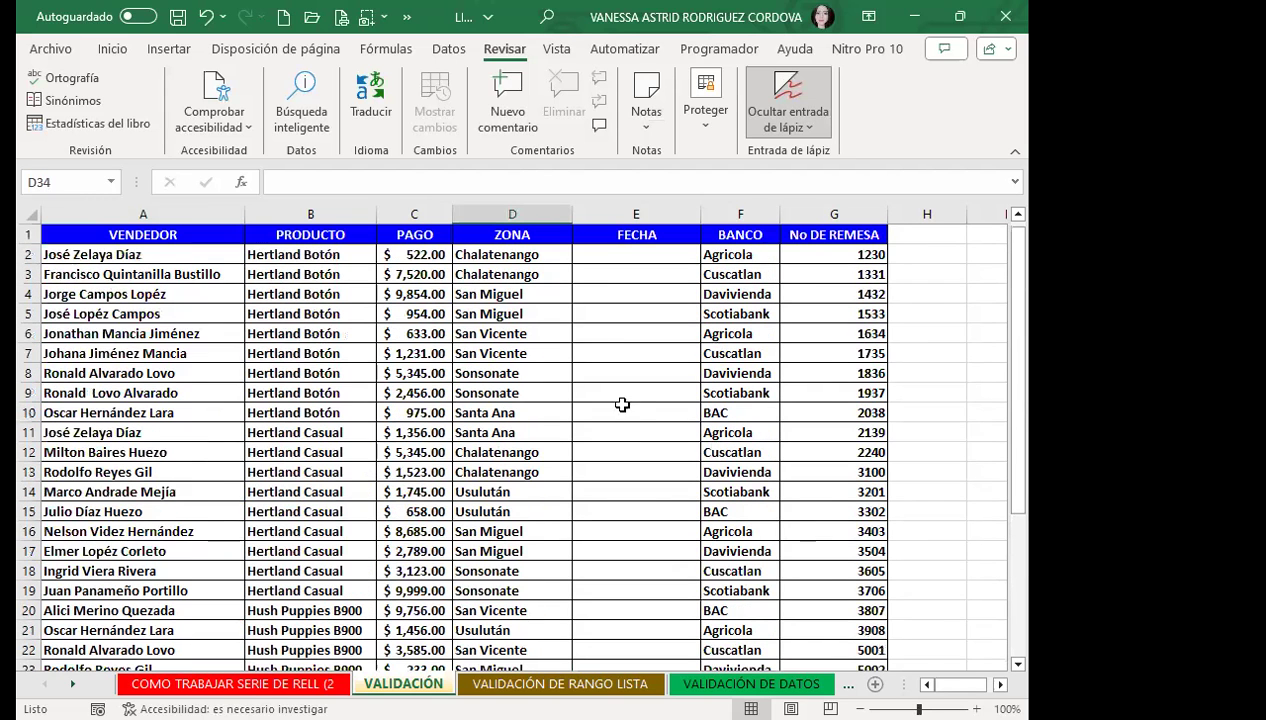
drag(613, 251, 613, 274)
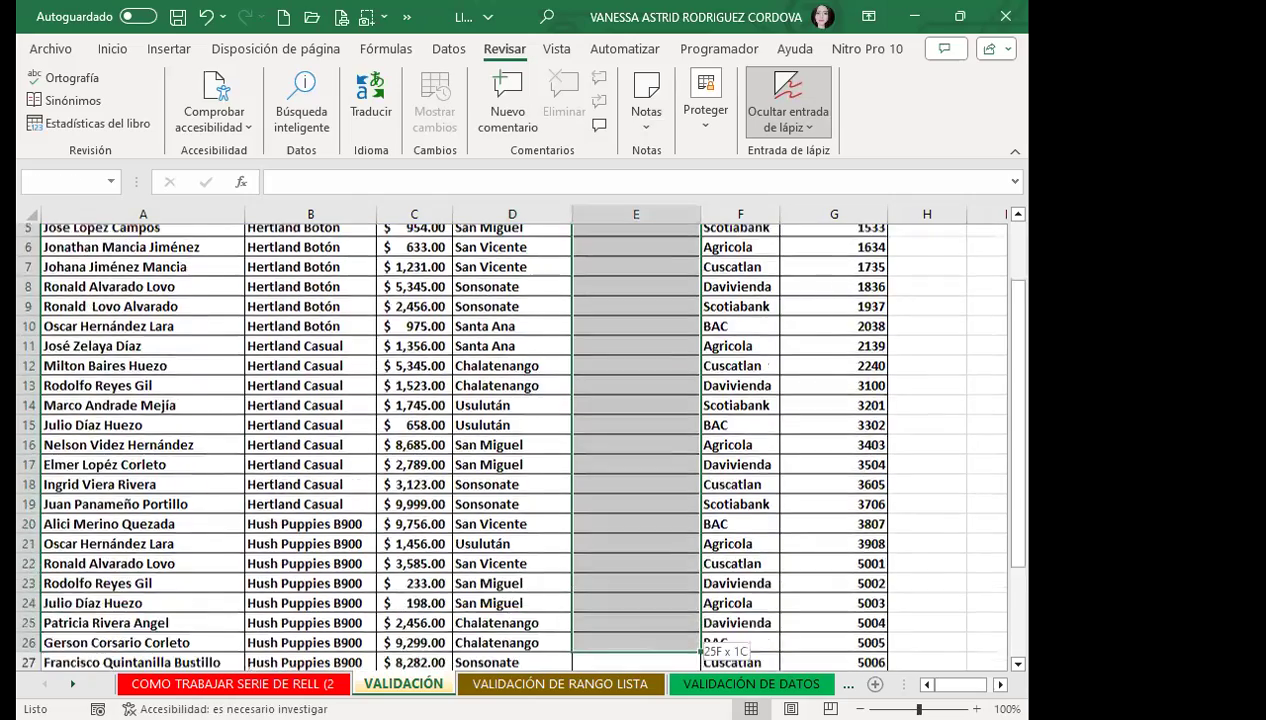
mouse_move(628, 335)
mouse_down()
mouse_move(700, 640)
mouse_move(636, 624)
mouse_up()
scroll(480, 528, down, 3)
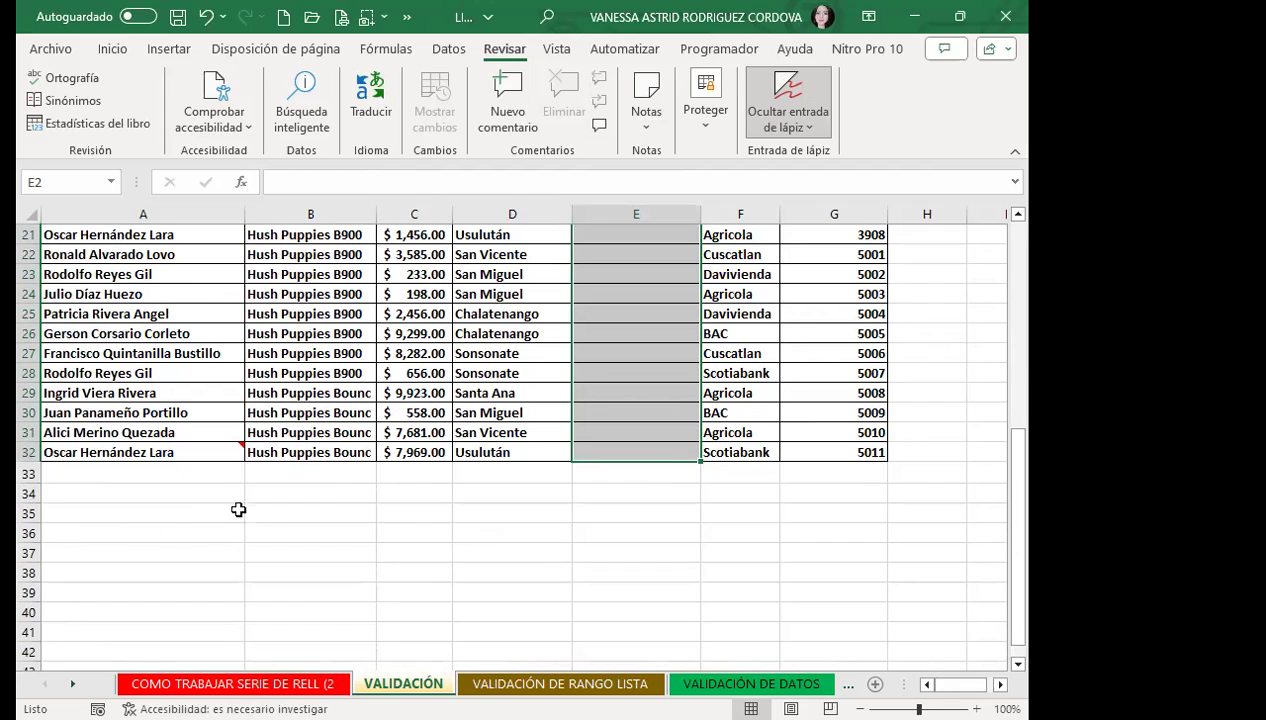
mouse_move(195, 452)
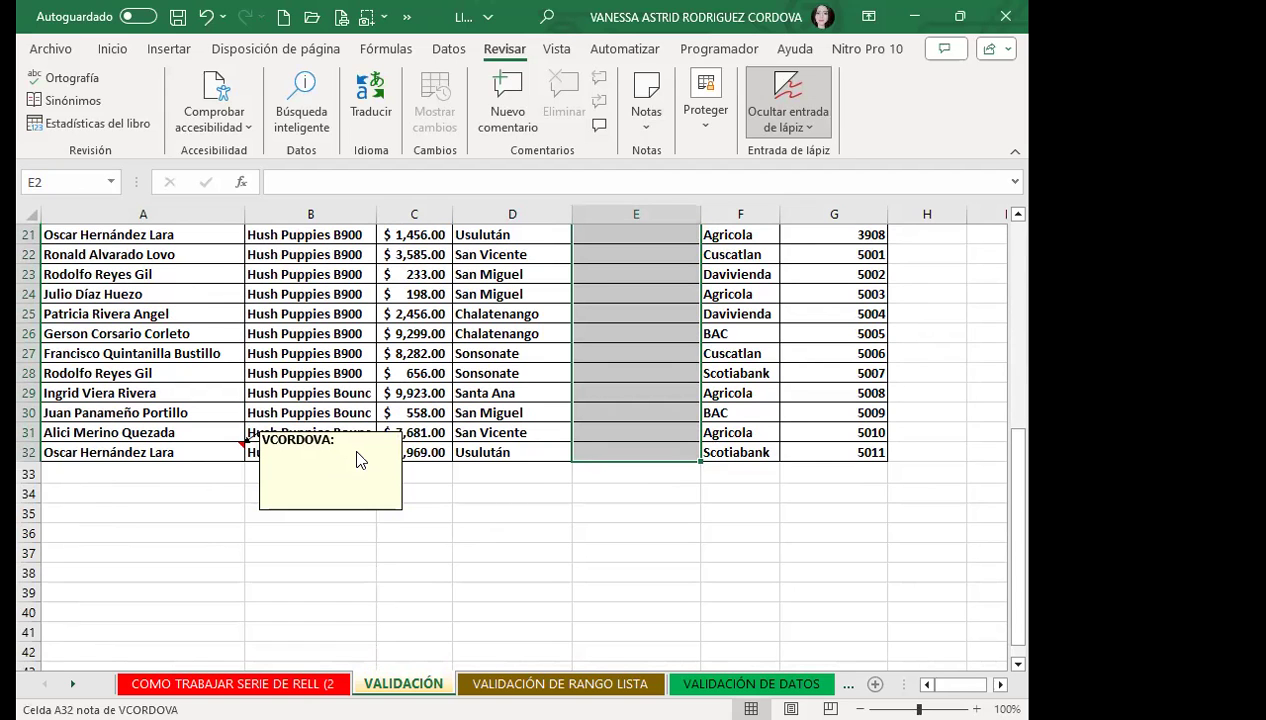
scroll(712, 486, up, 3)
scroll(700, 490, up, 4)
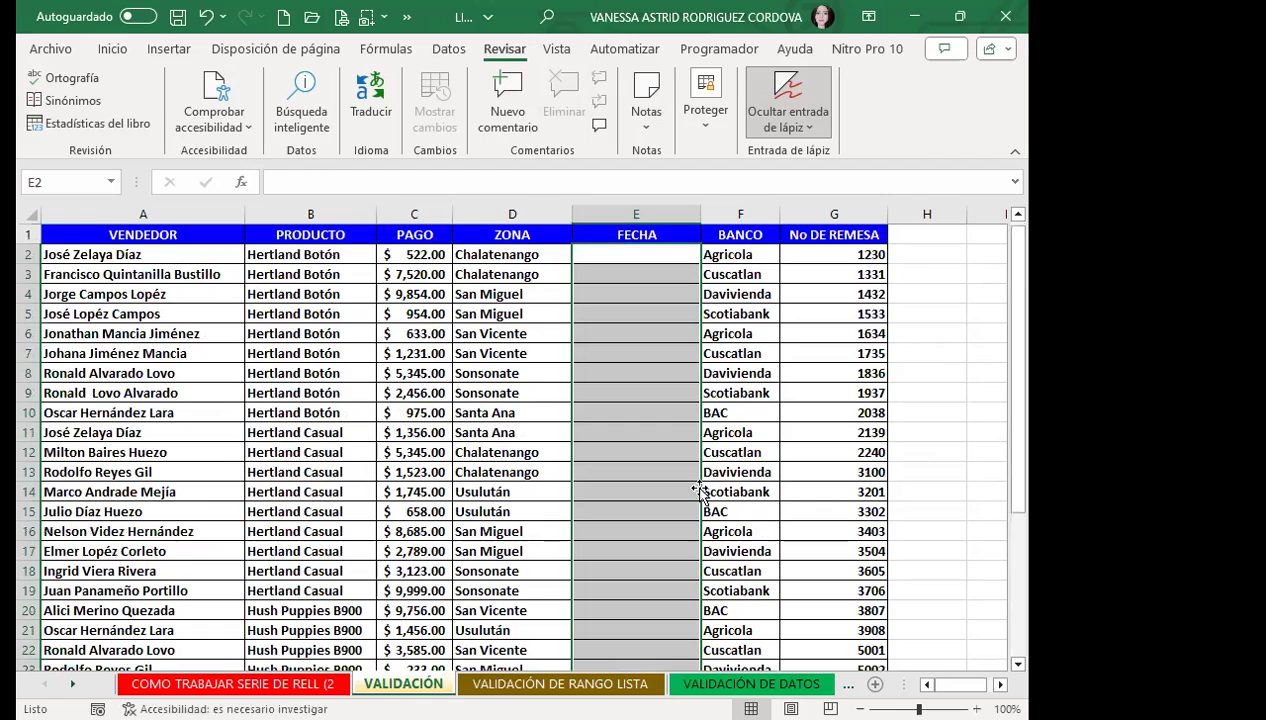
scroll(665, 521, down, 4)
scroll(650, 600, down, 2)
scroll(644, 590, up, 2)
scroll(647, 514, up, 4)
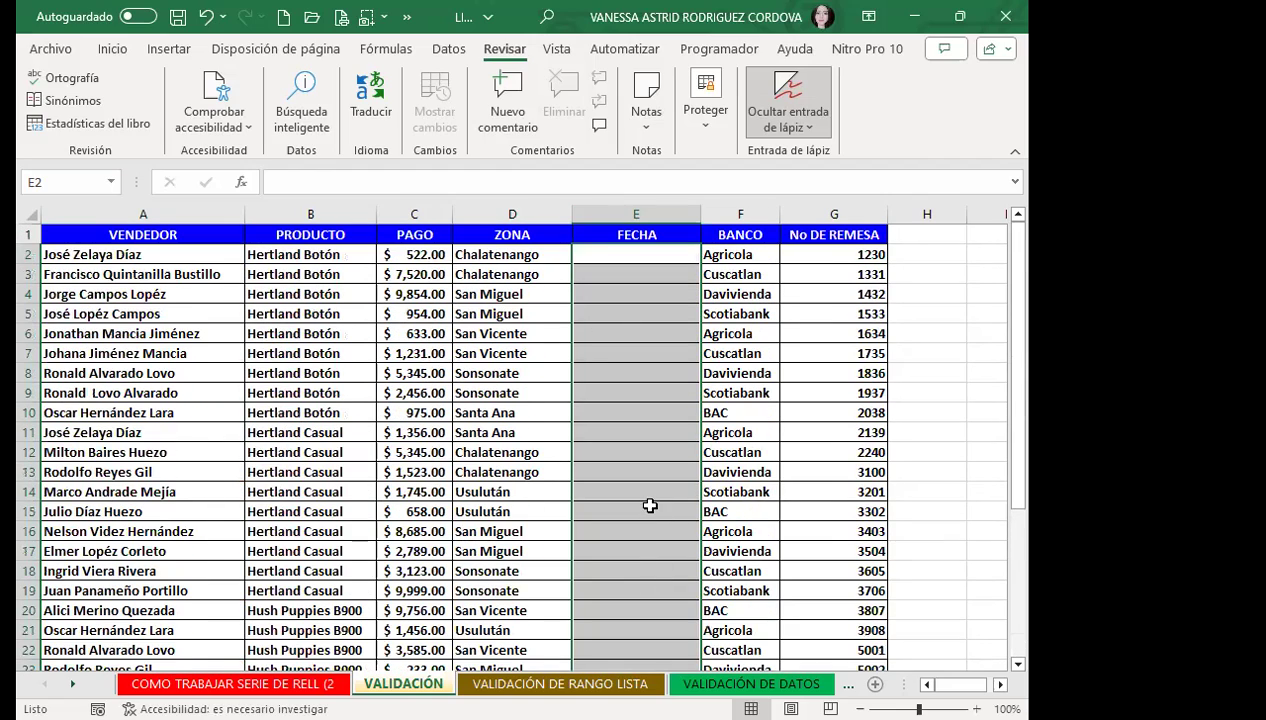
Step: Open Validación de datos from the Datos tab for the selected cells
click(448, 50)
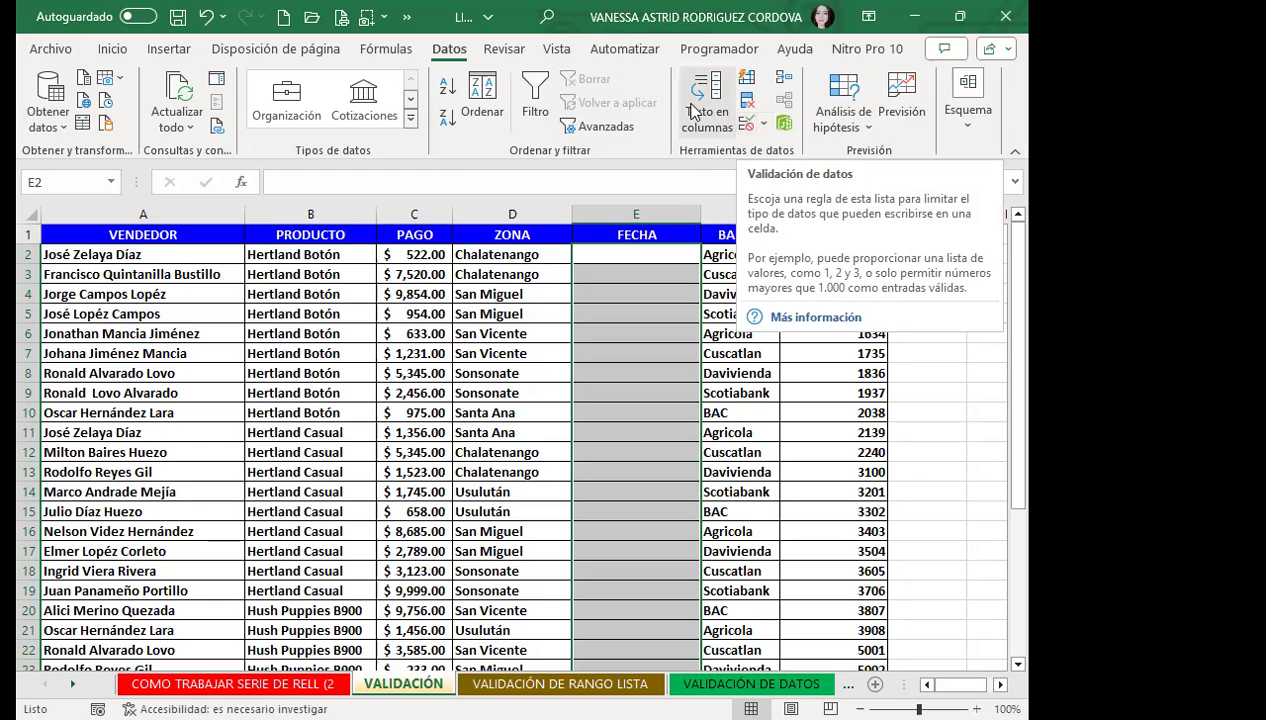
click(747, 127)
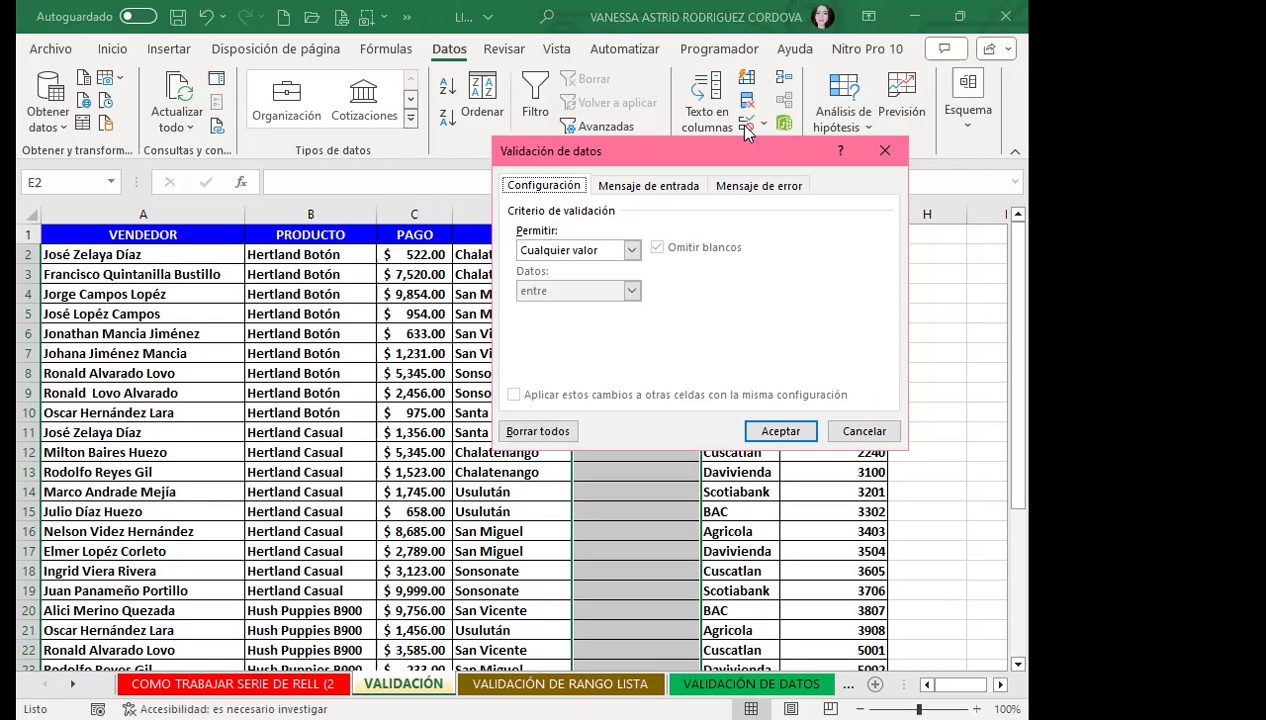
Step: Browse the Mensaje de entrada and Mensaje de error tabs, then cancel the dialog
click(655, 190)
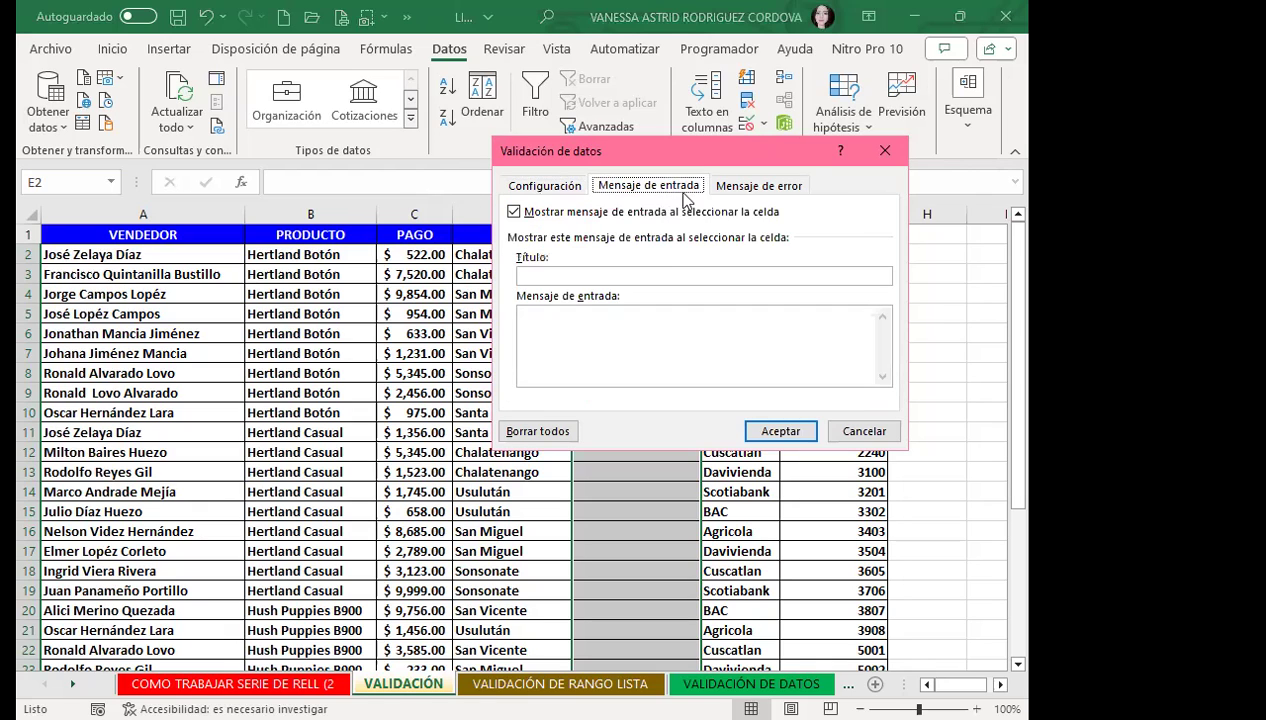
click(745, 188)
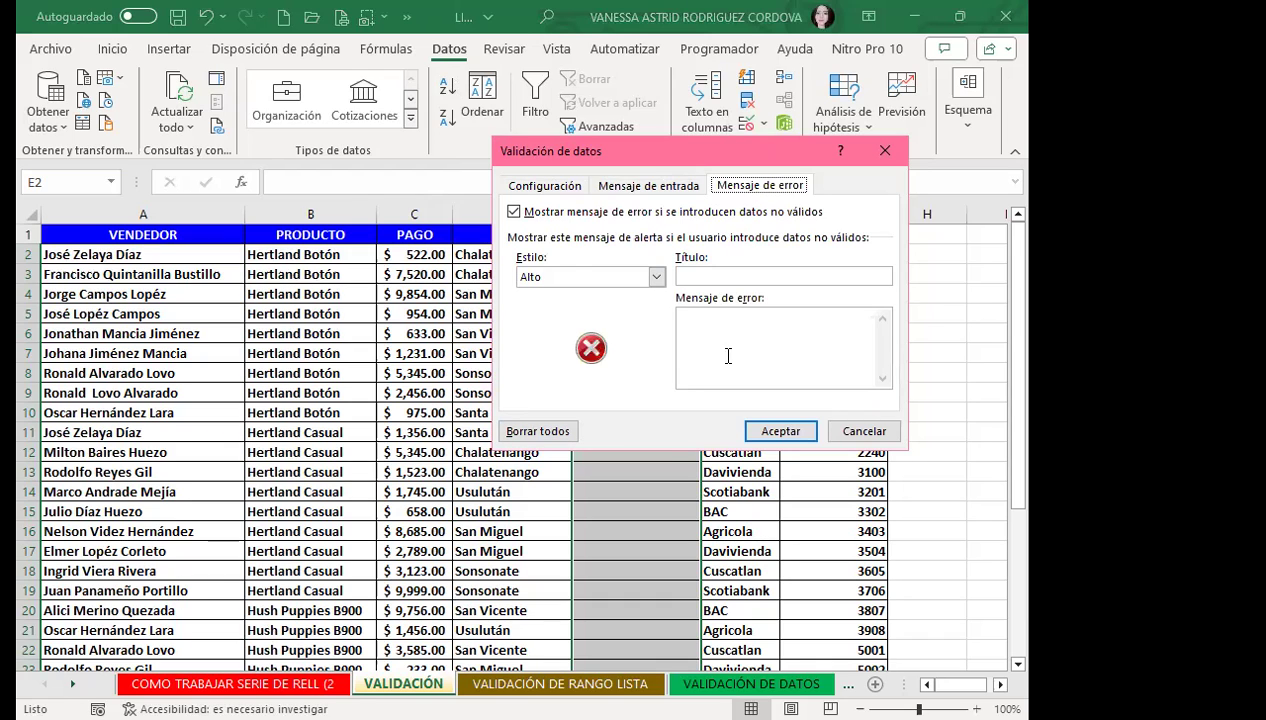
click(866, 434)
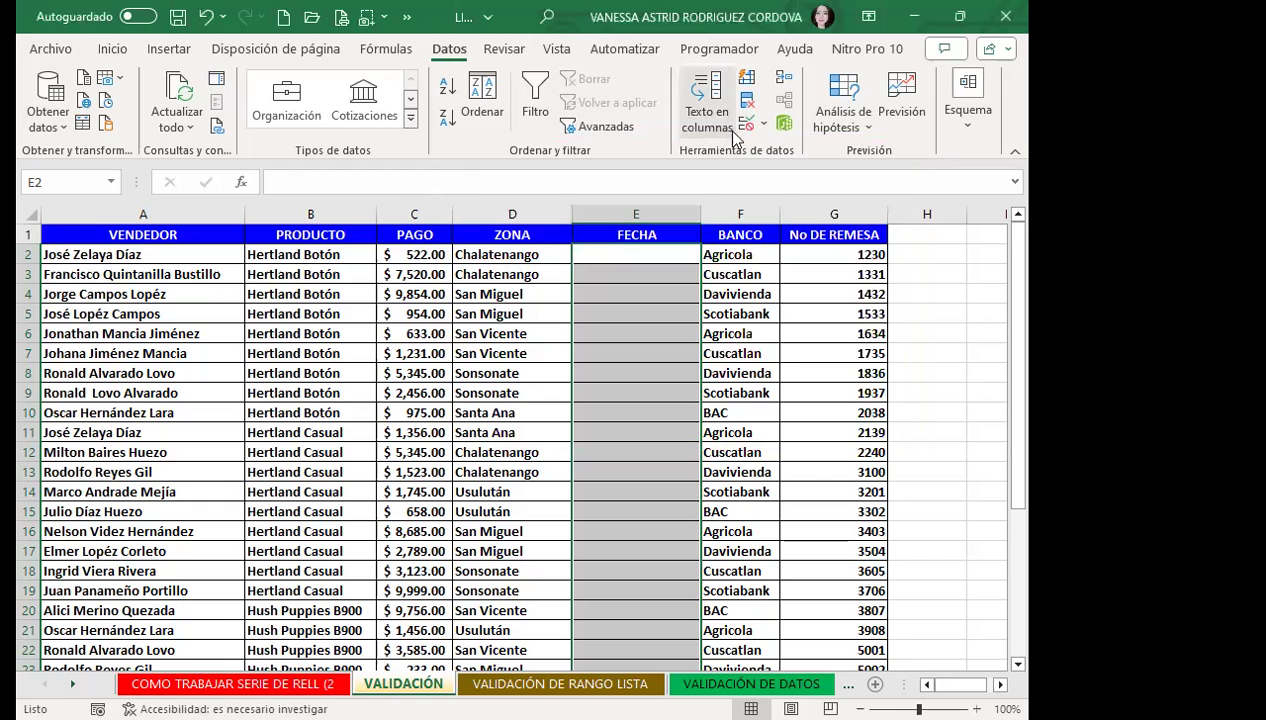
Step: Reopen Validación de datos, recheck Mensaje de entrada, and cancel again unchanged
click(754, 133)
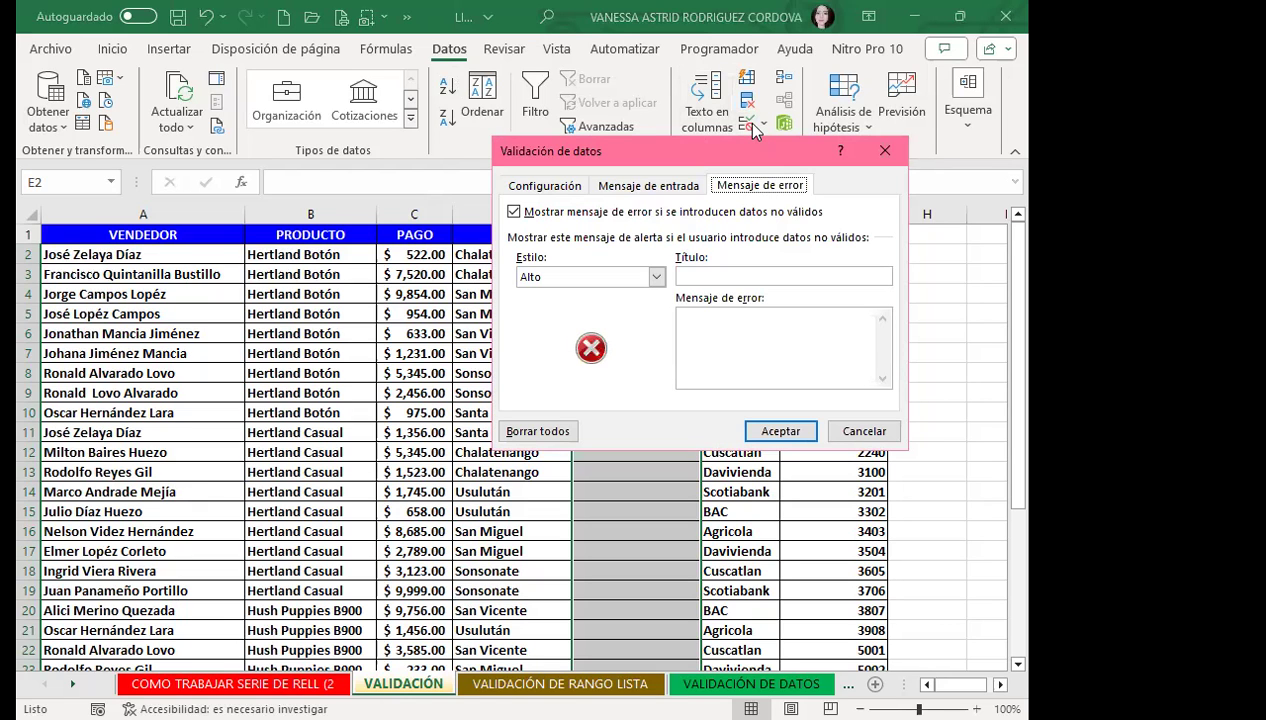
click(624, 188)
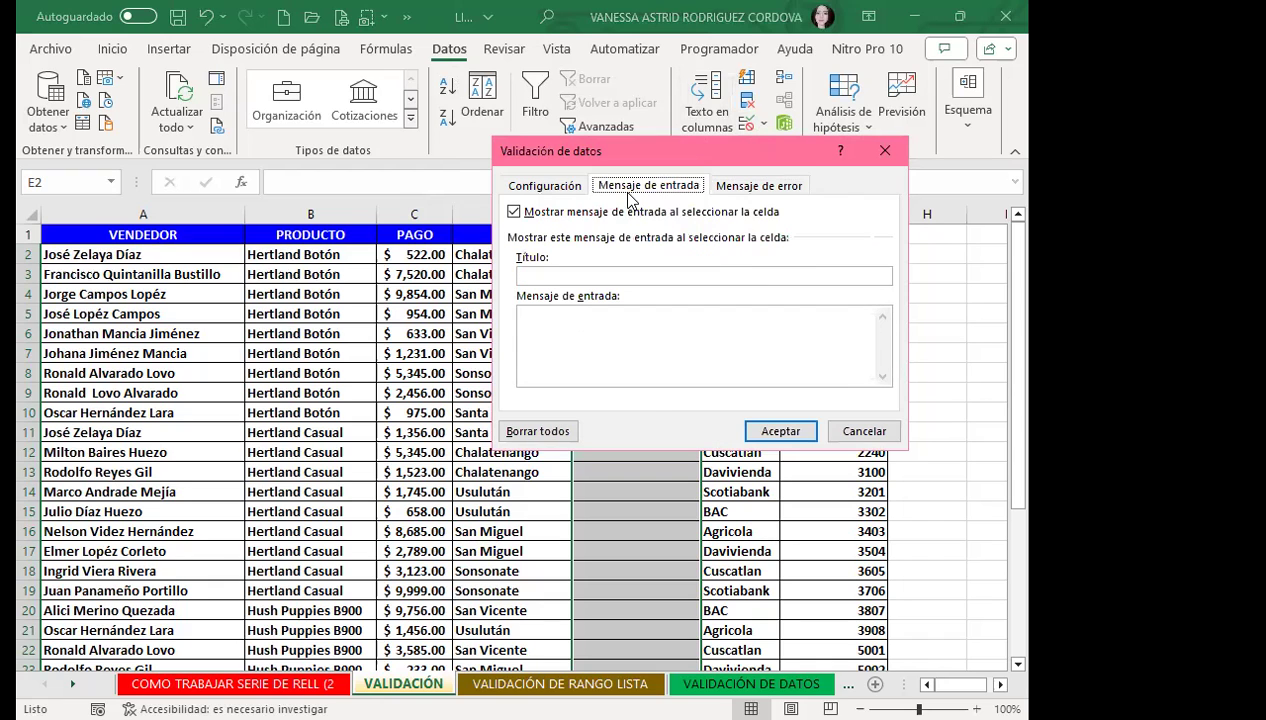
click(864, 432)
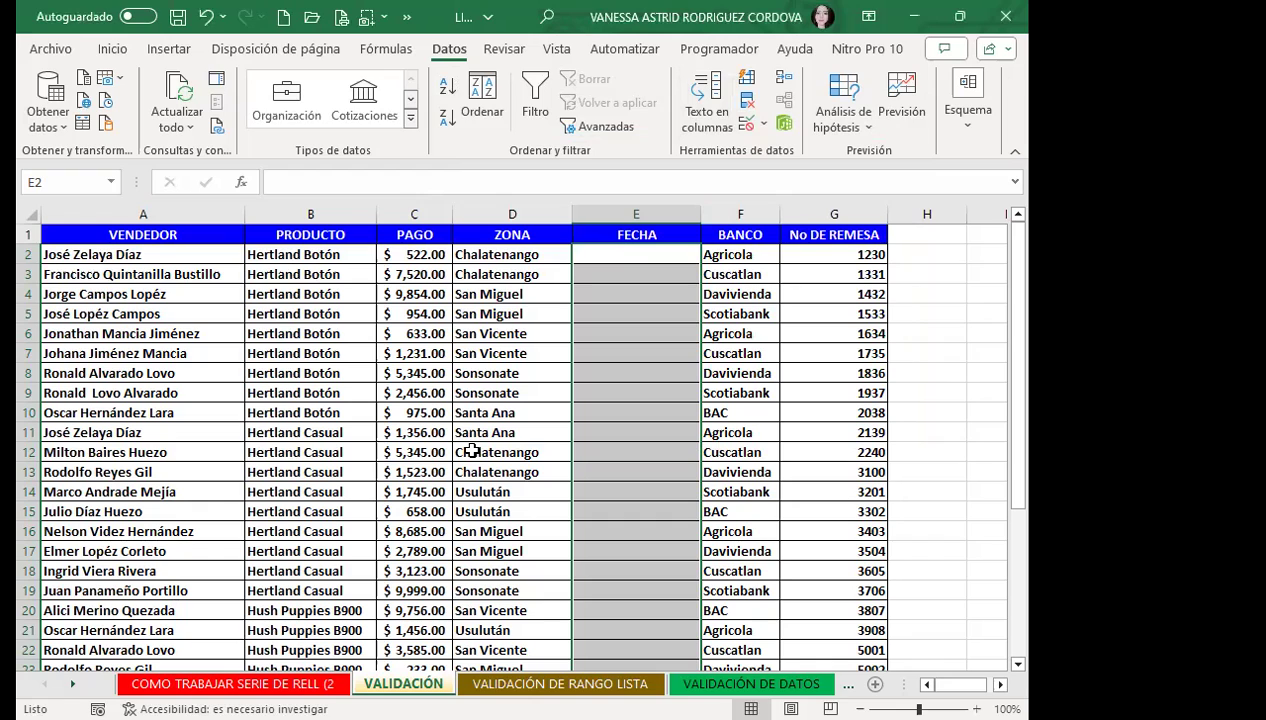
Step: Reopen Validación de datos, glance at Mensaje de error, and return to Configuración
click(745, 124)
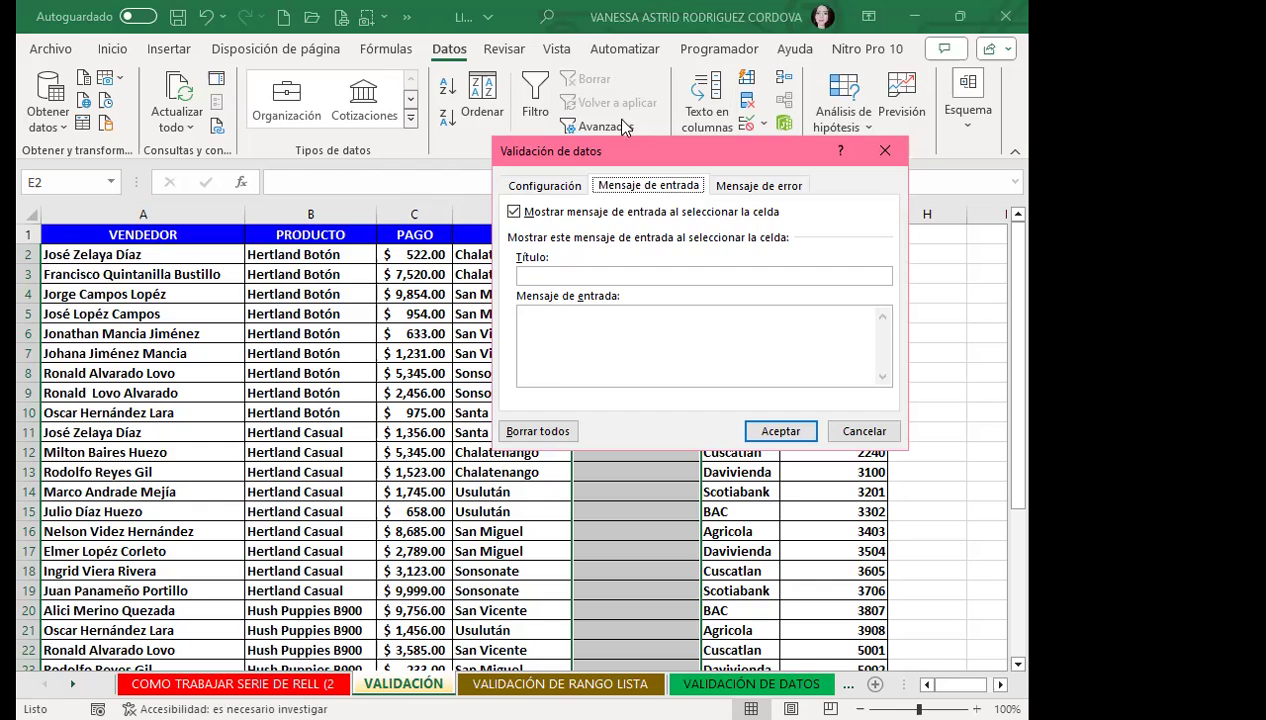
click(757, 186)
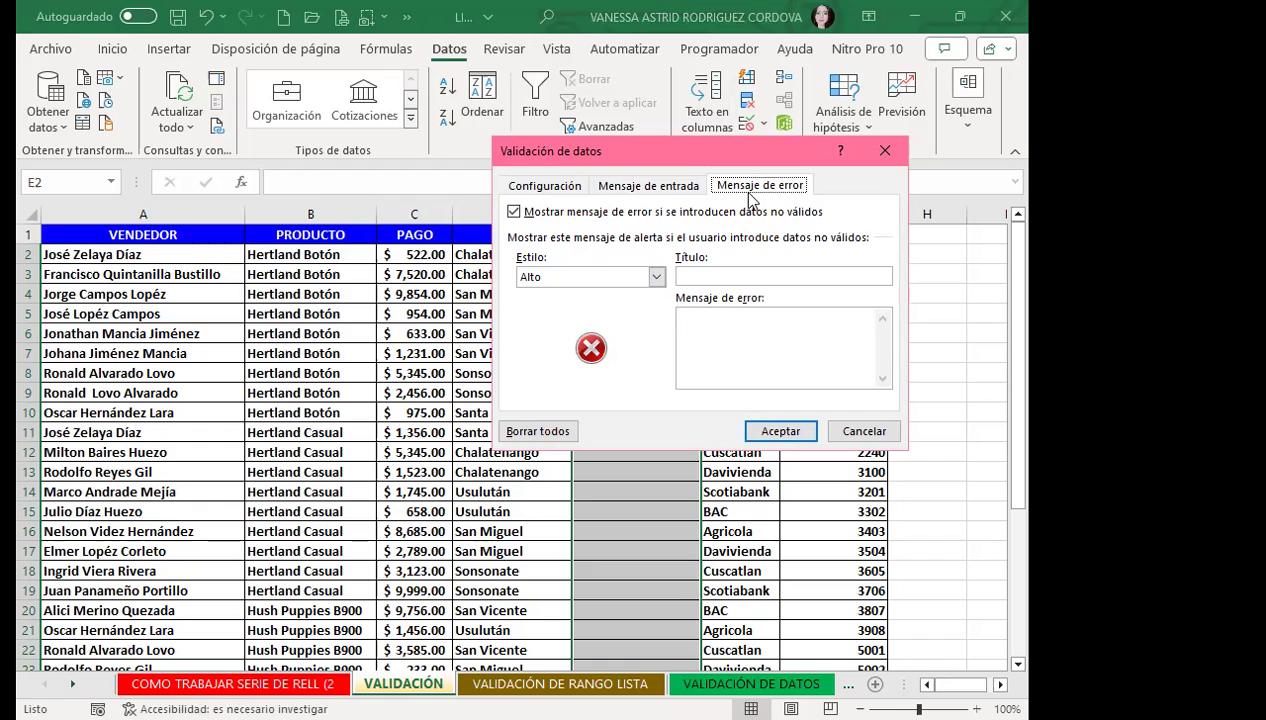
click(536, 186)
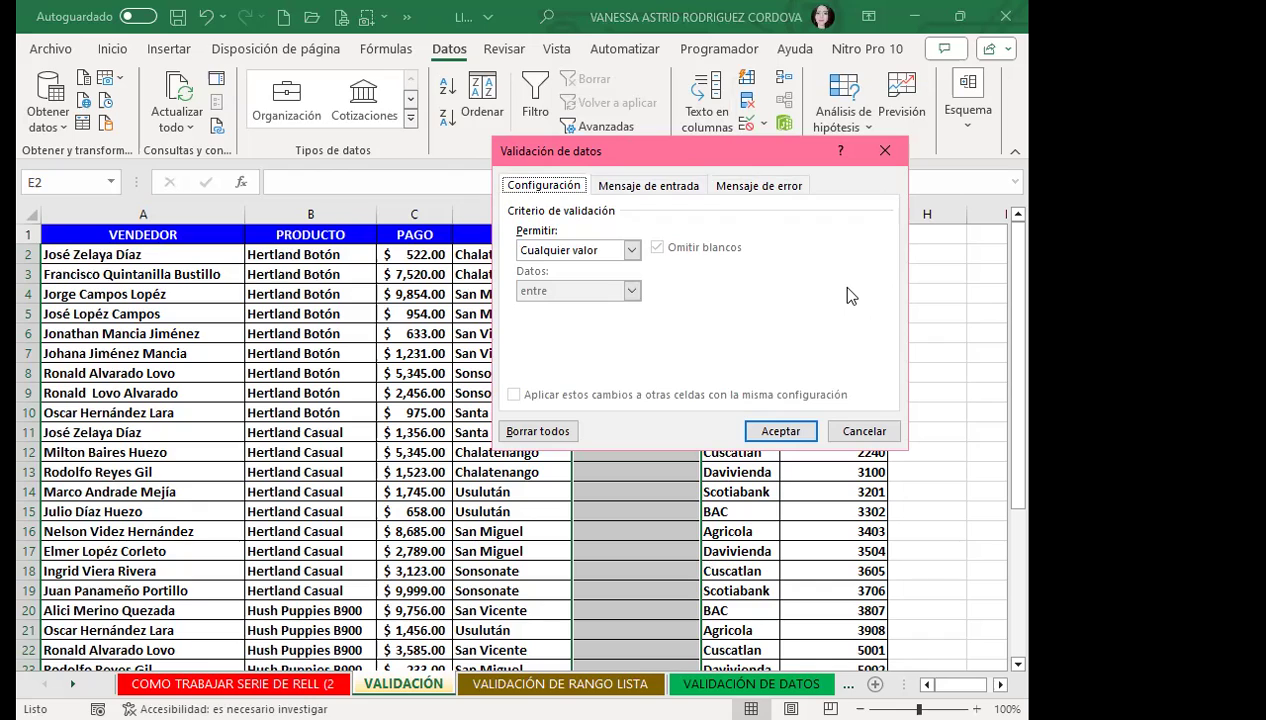
Step: Set the rule to allow Fecha entre 1/9/2023 and 30/9/2023
click(757, 188)
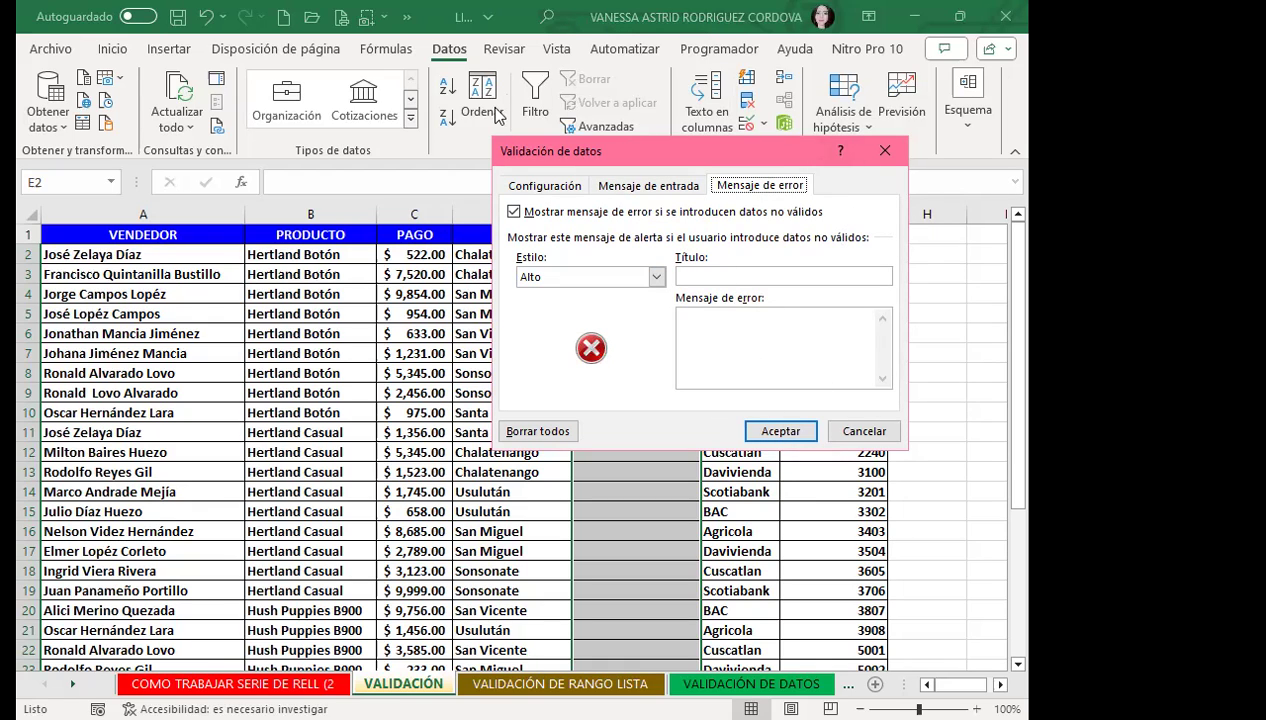
click(528, 190)
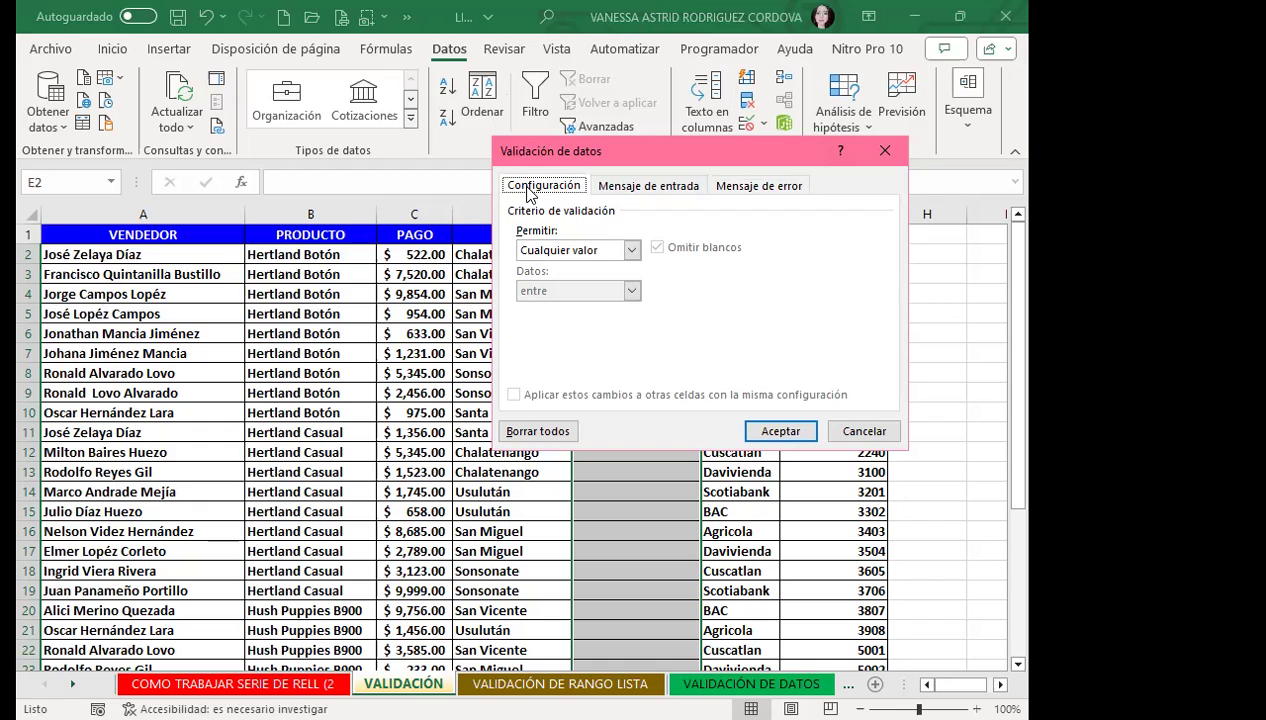
click(630, 252)
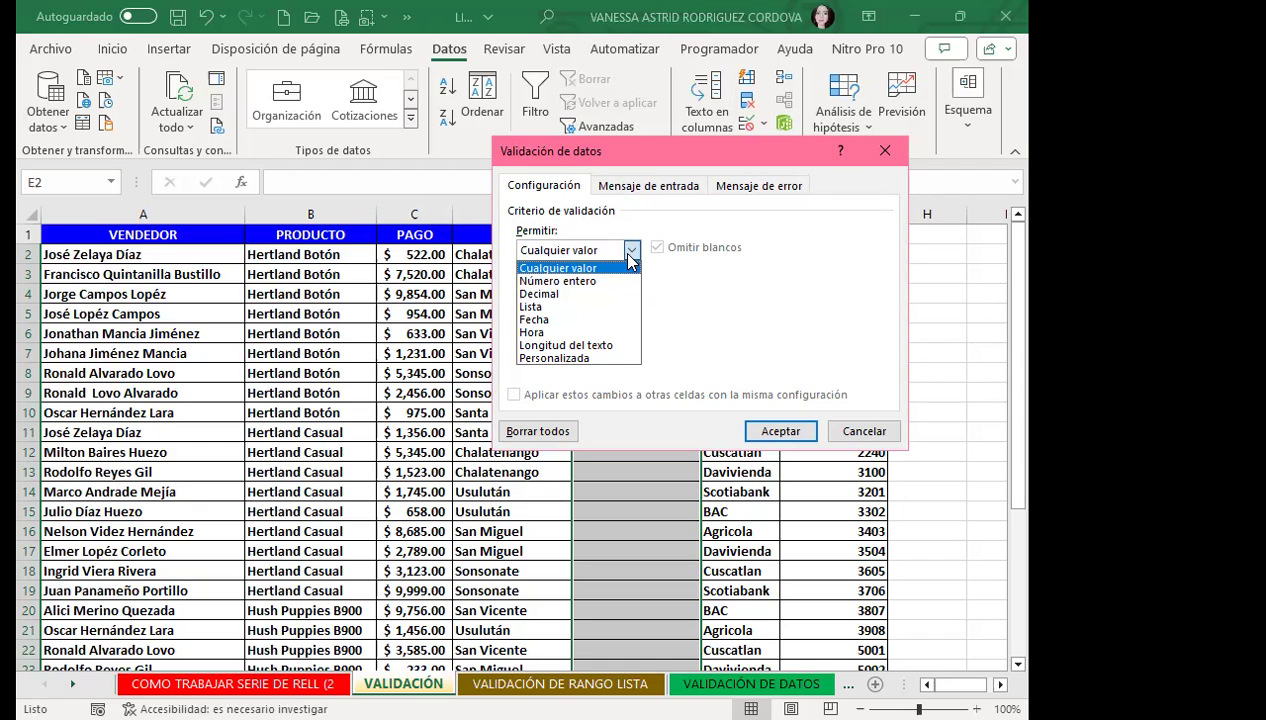
click(548, 320)
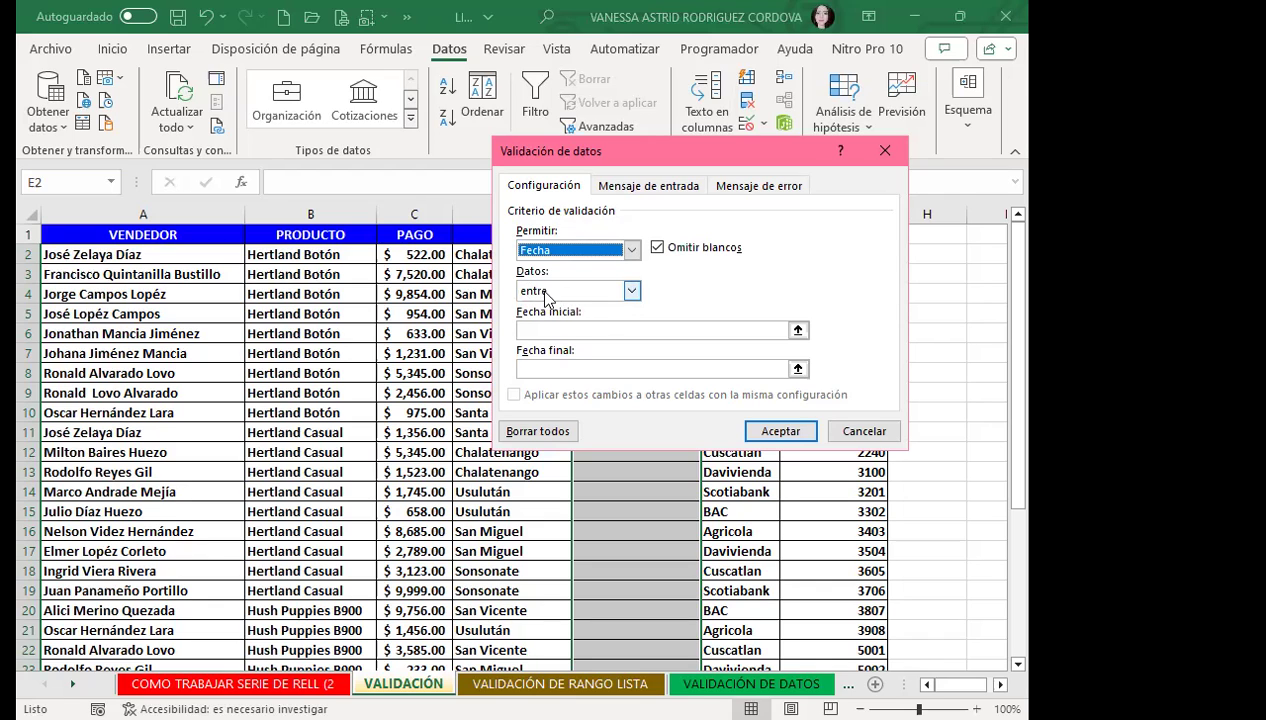
click(537, 328)
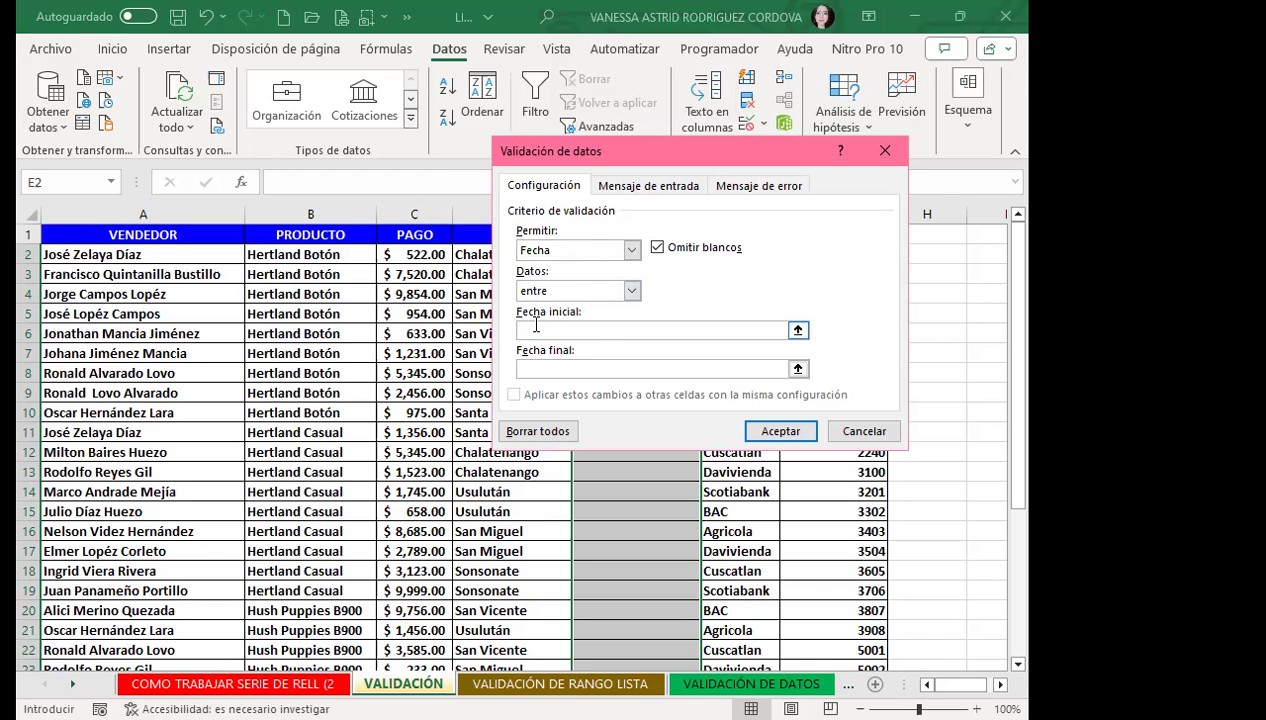
text(1/9/2)
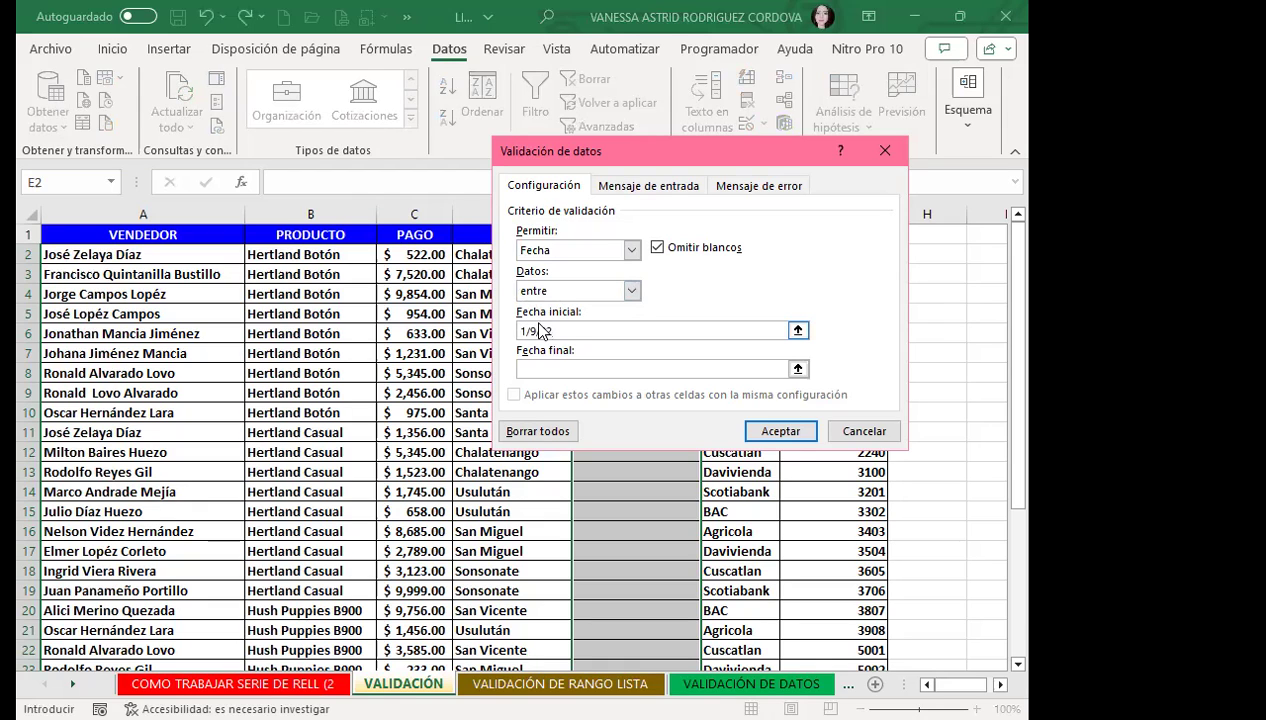
text(023)
click(541, 368)
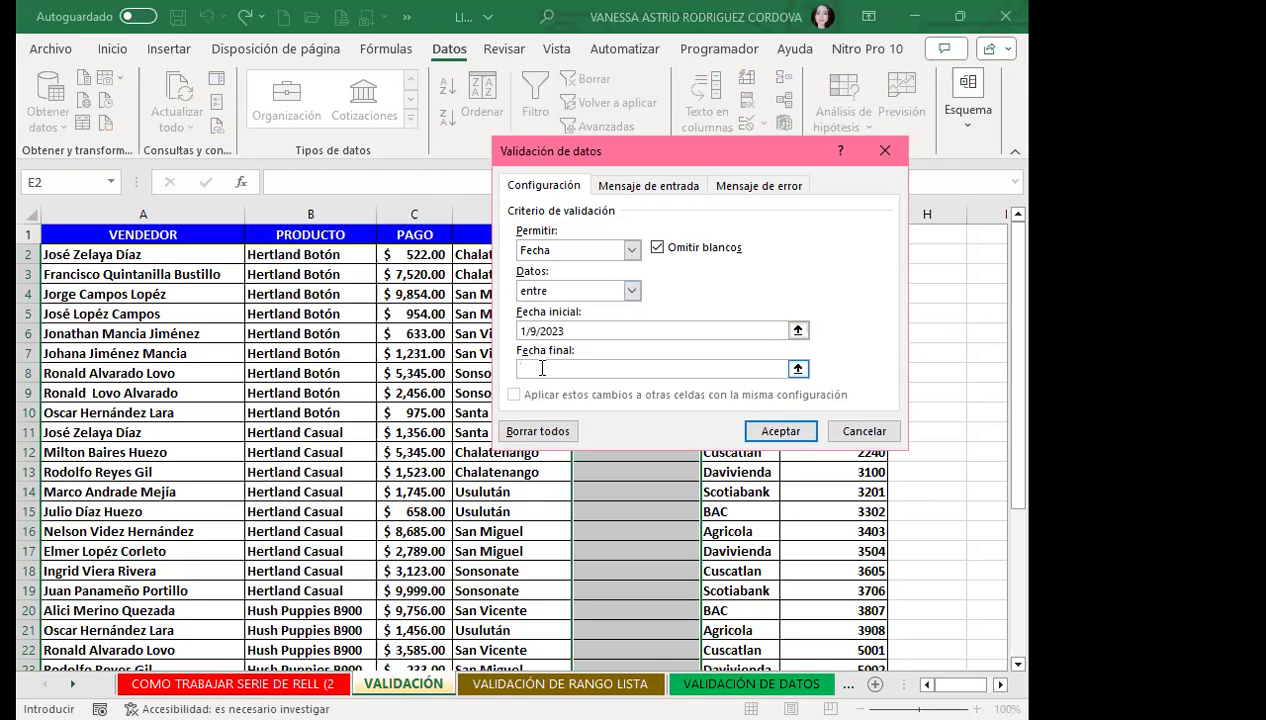
text(30)
text(/9/2023)
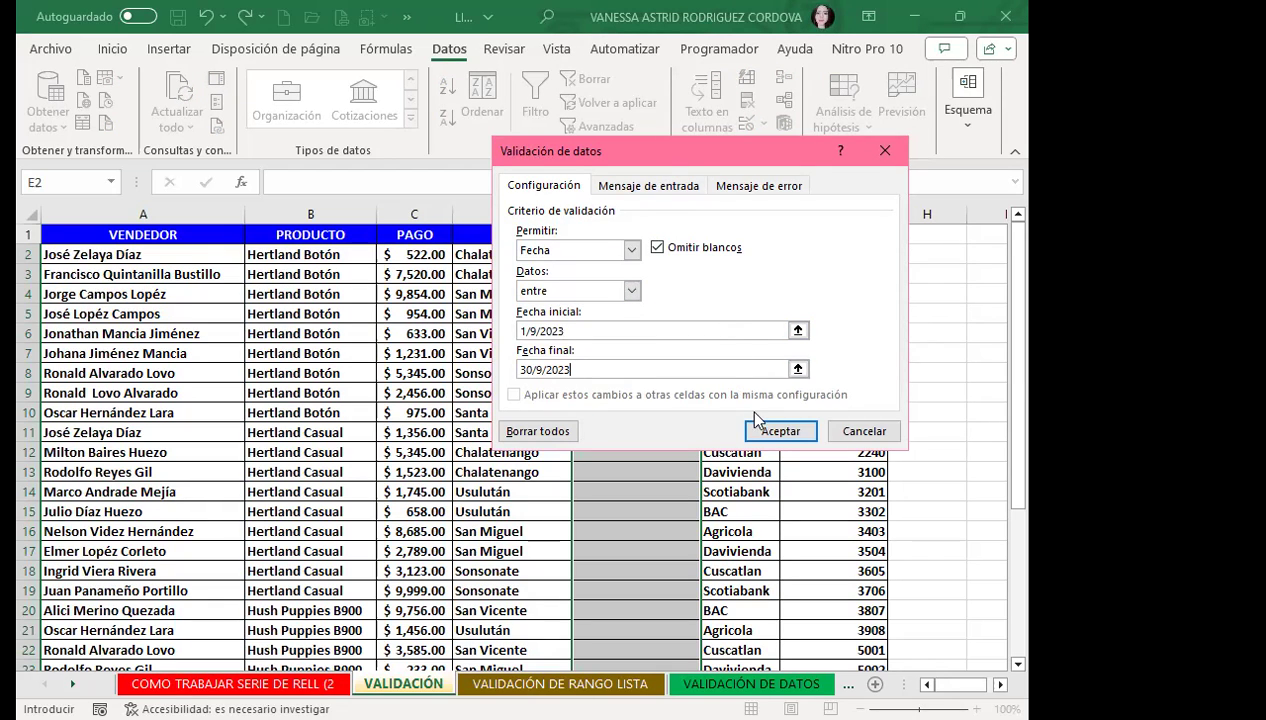
Step: Confirm the September rule, then enter 1/10/2023 in E2 to trigger the error alert
click(779, 430)
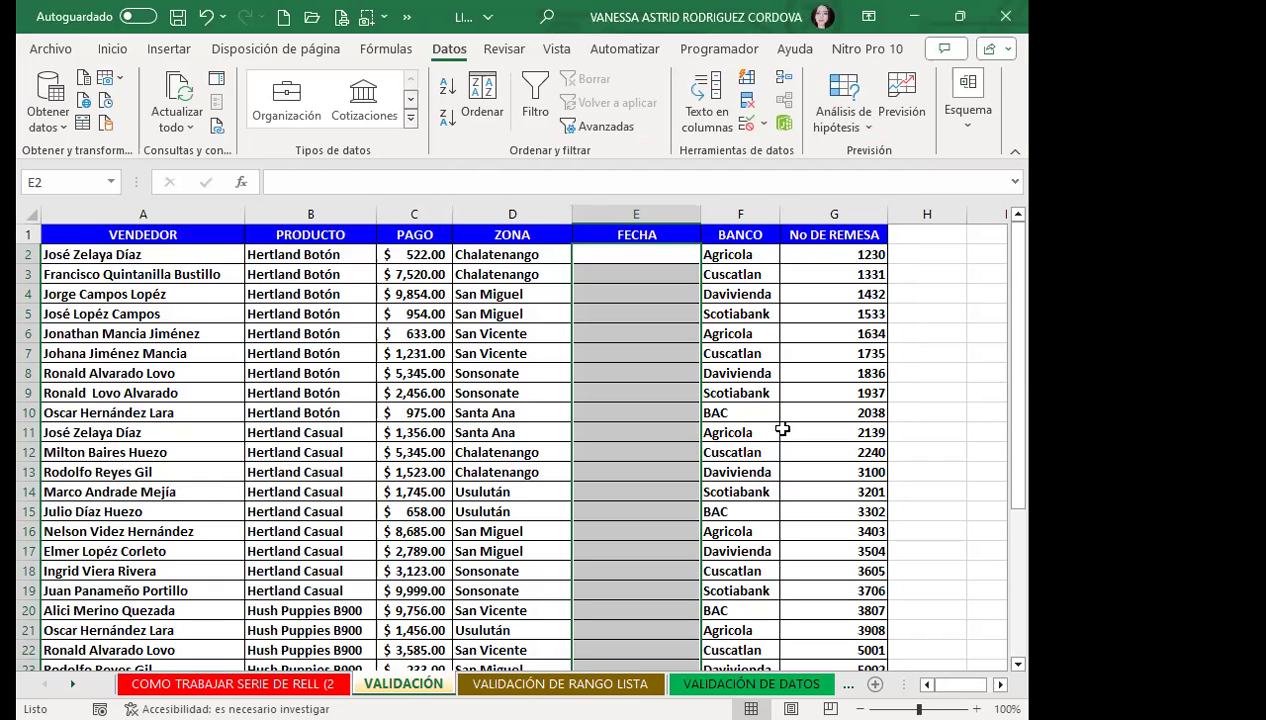
click(614, 247)
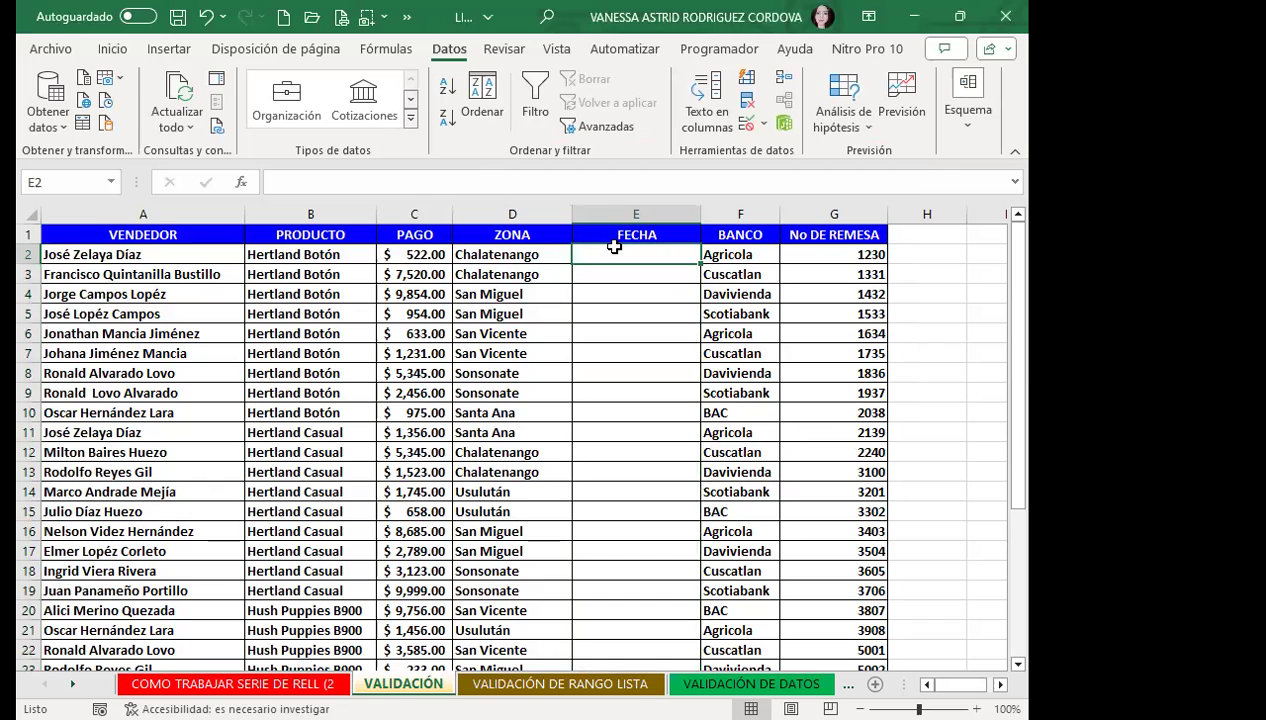
text(1/10/2023)
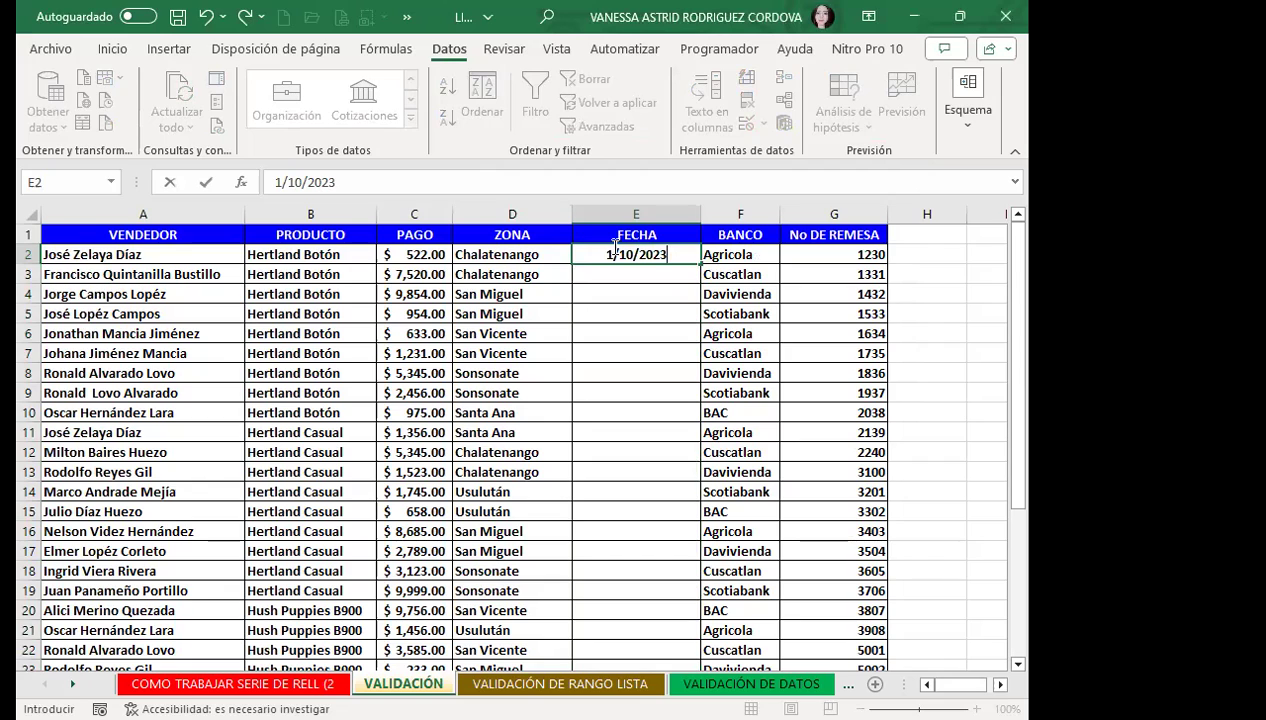
key(Return)
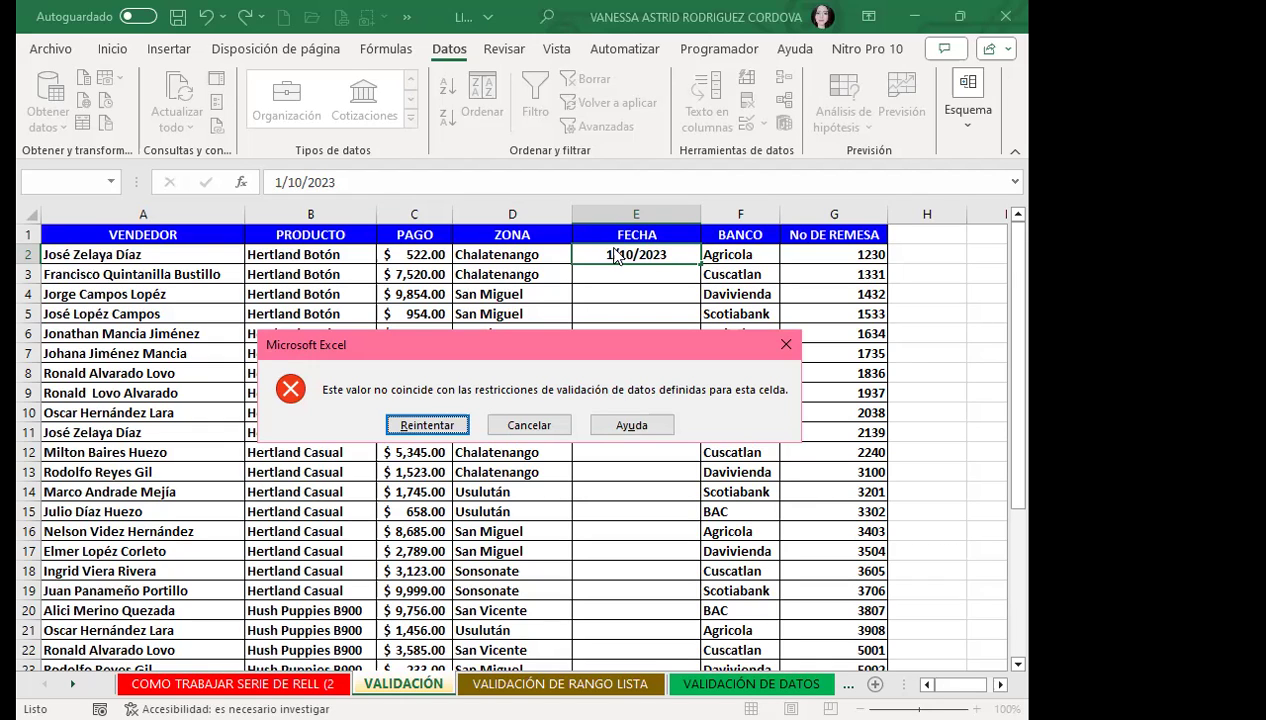
Step: Dismiss the validation error and clear the rejected 1/10/2023 from FECHA cell E2
key(Return)
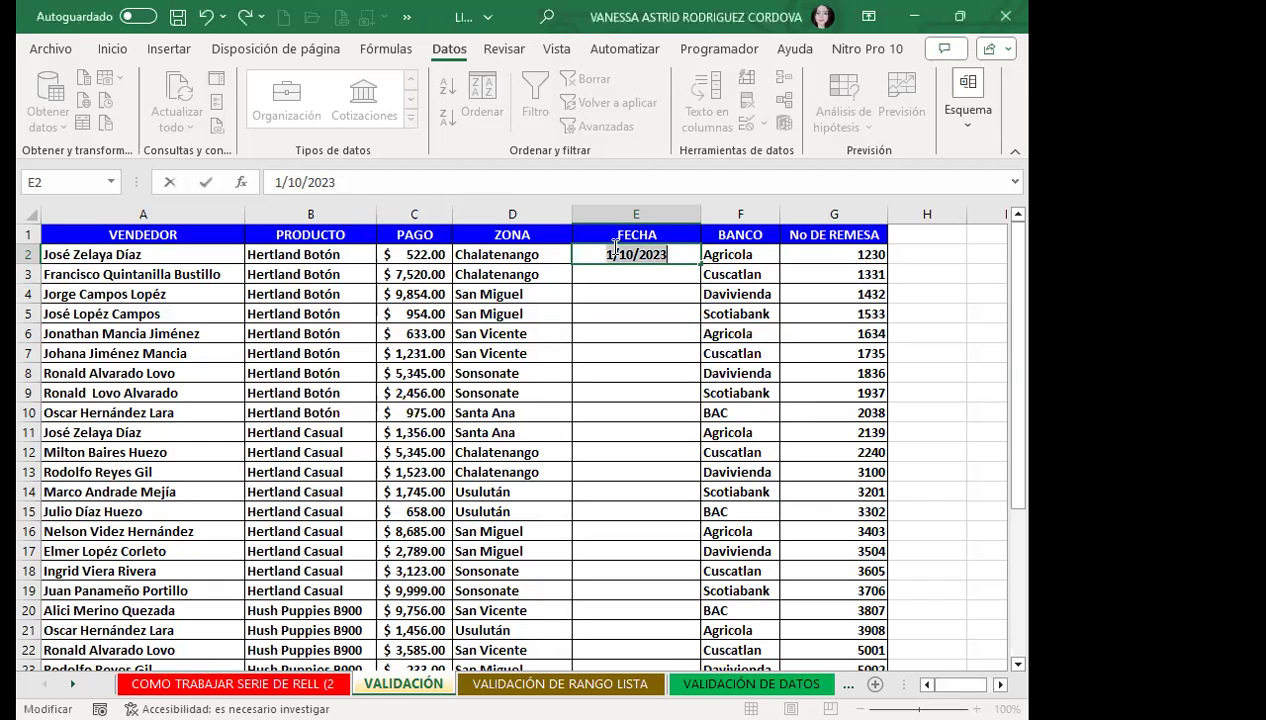
key(BackSpace)
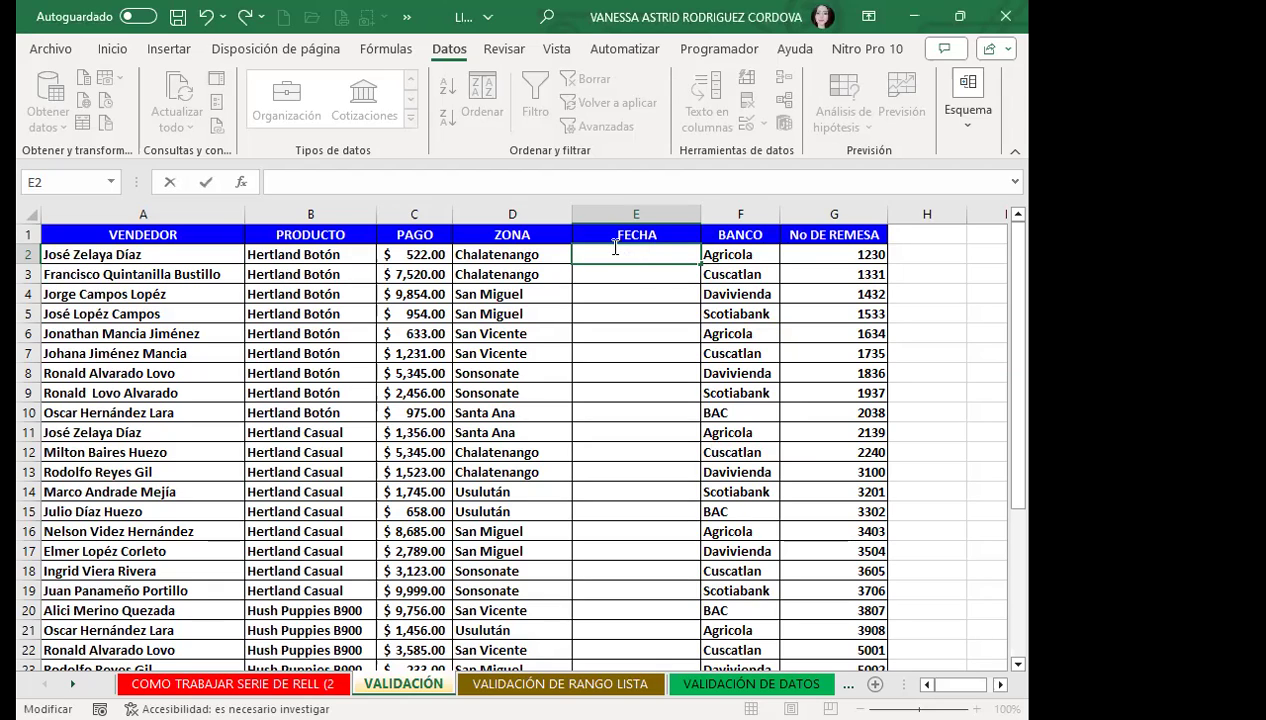
click(741, 310)
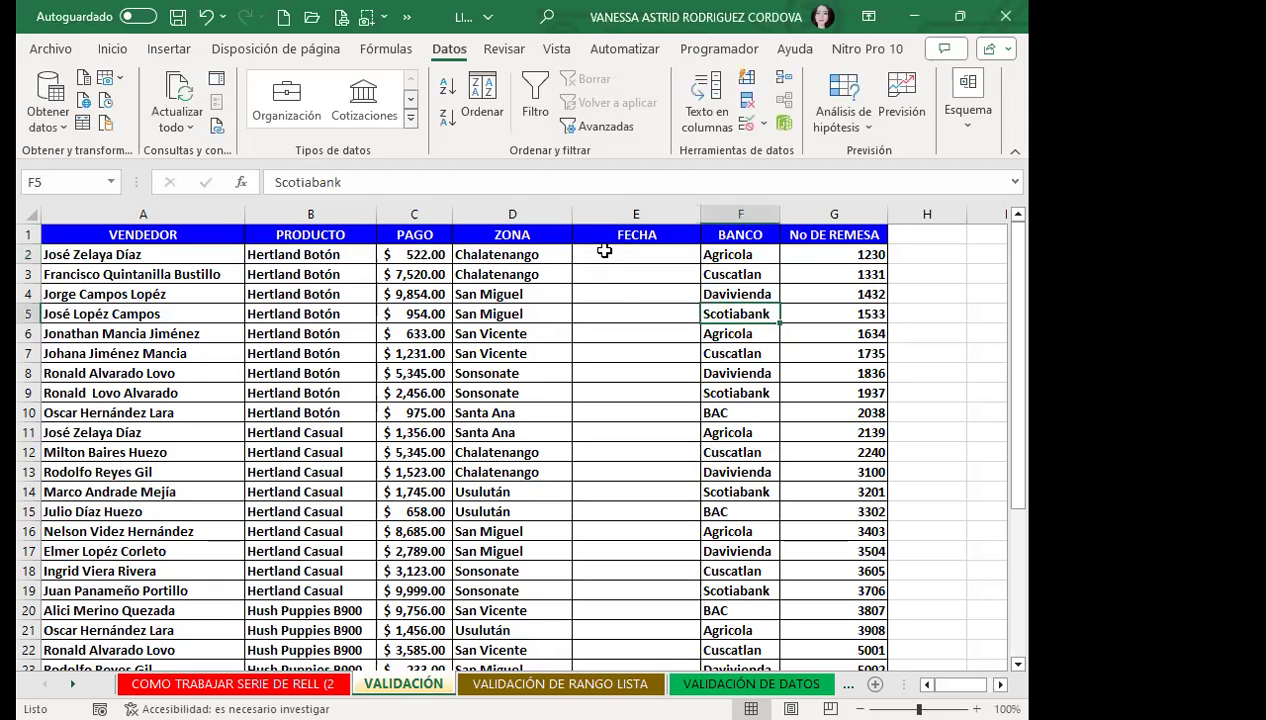
Step: Select FECHA cells E2:E32 and view their September 2023 date validation rule
drag(604, 246, 700, 648)
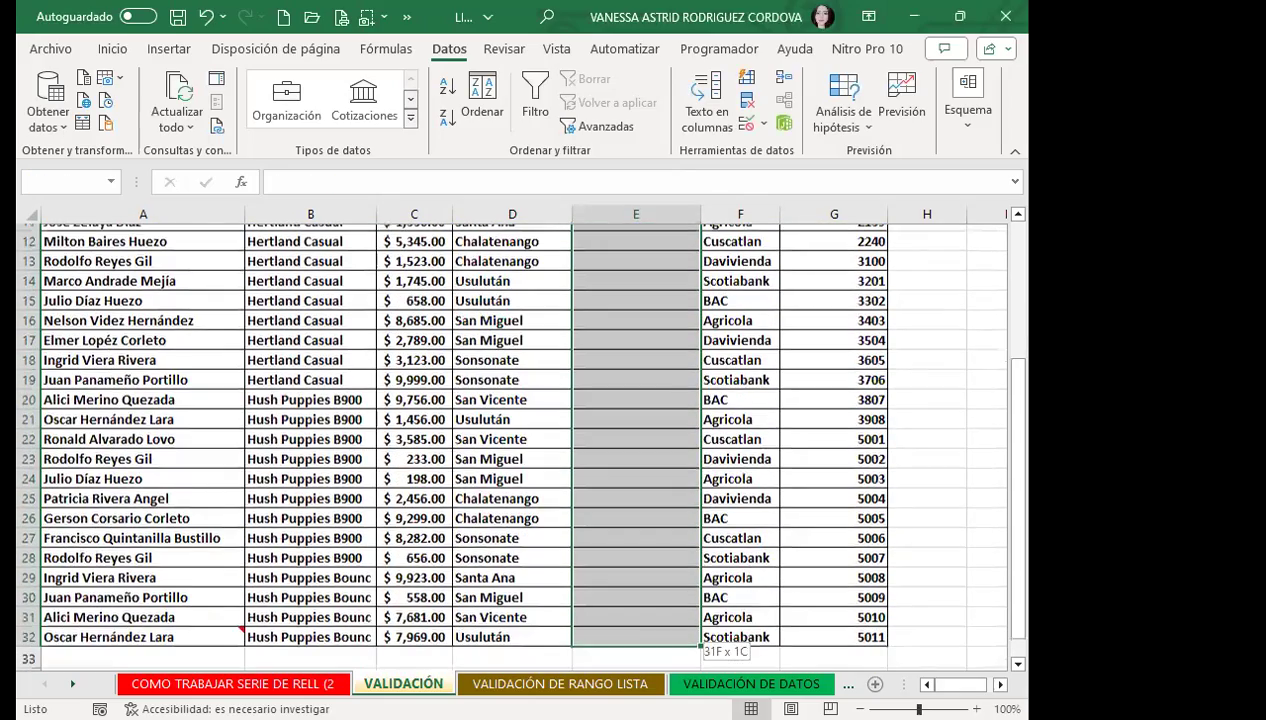
scroll(626, 589, down, 1)
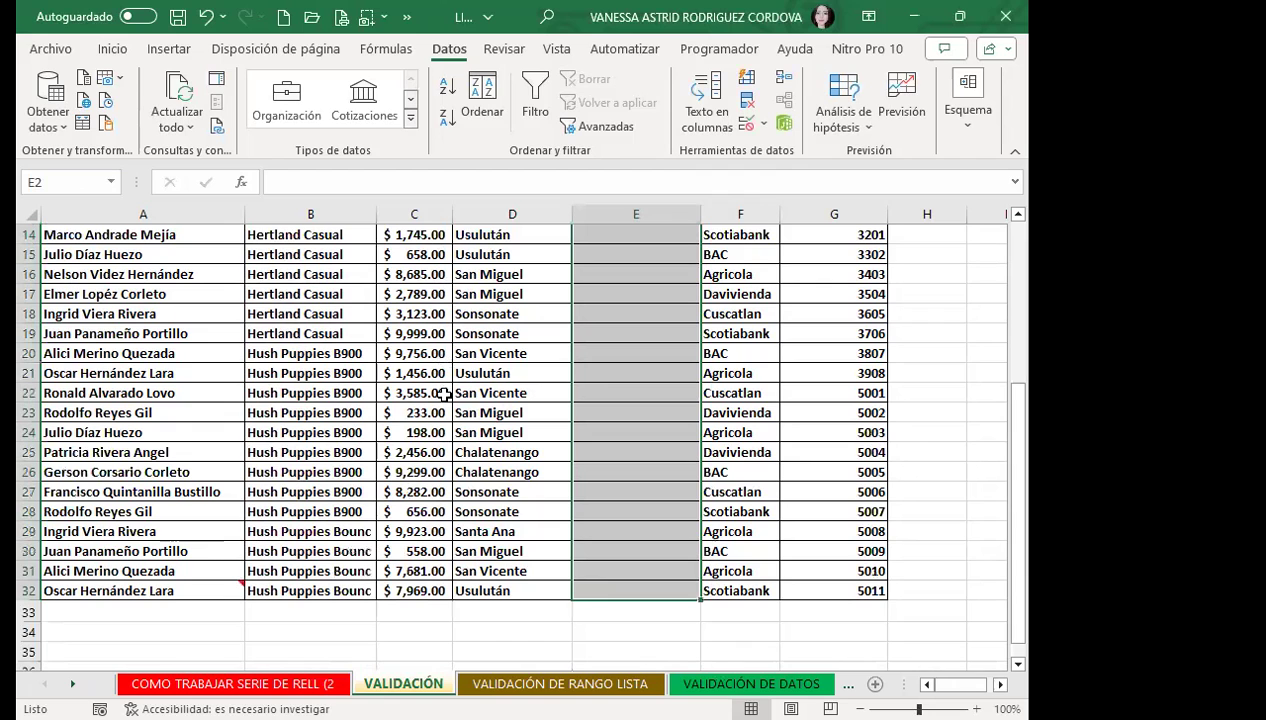
click(748, 123)
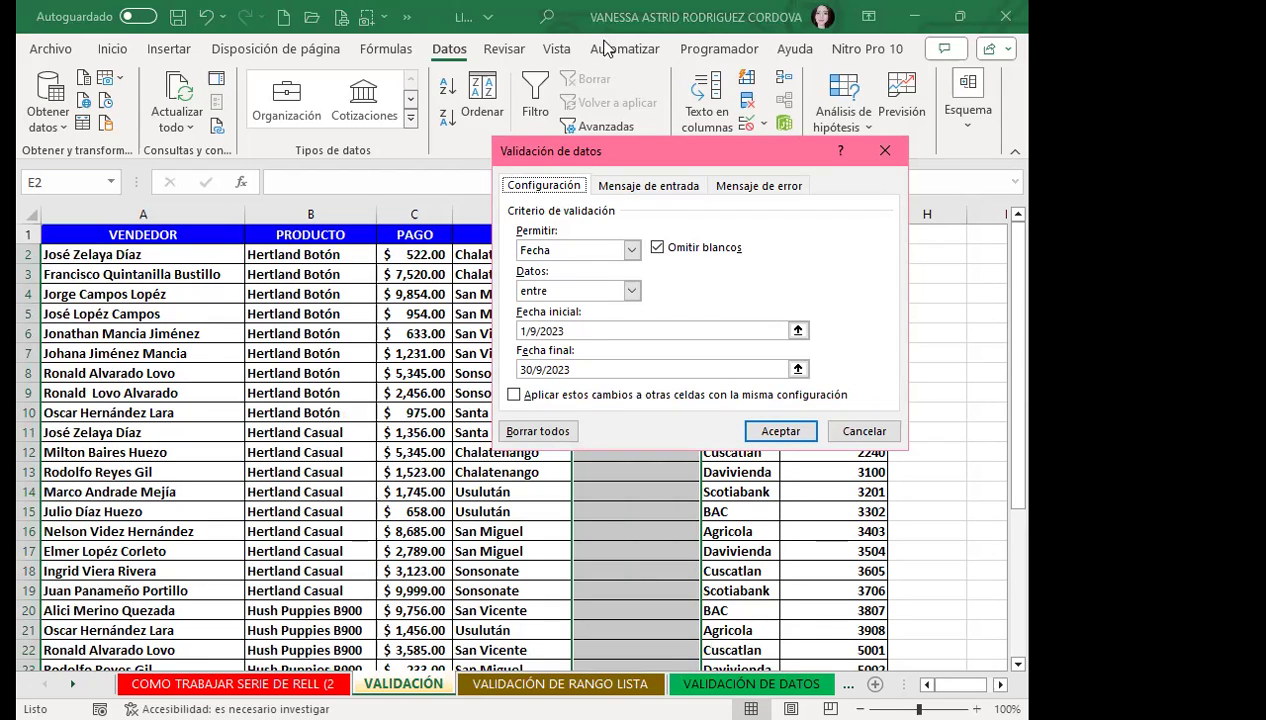
click(650, 190)
Step: Add the input message 'MES DE SEPTIEMBRE' with text 'DEBE DE COLOCAR FECHAS DEL MES DE SEPTIEMBRE'
click(537, 278)
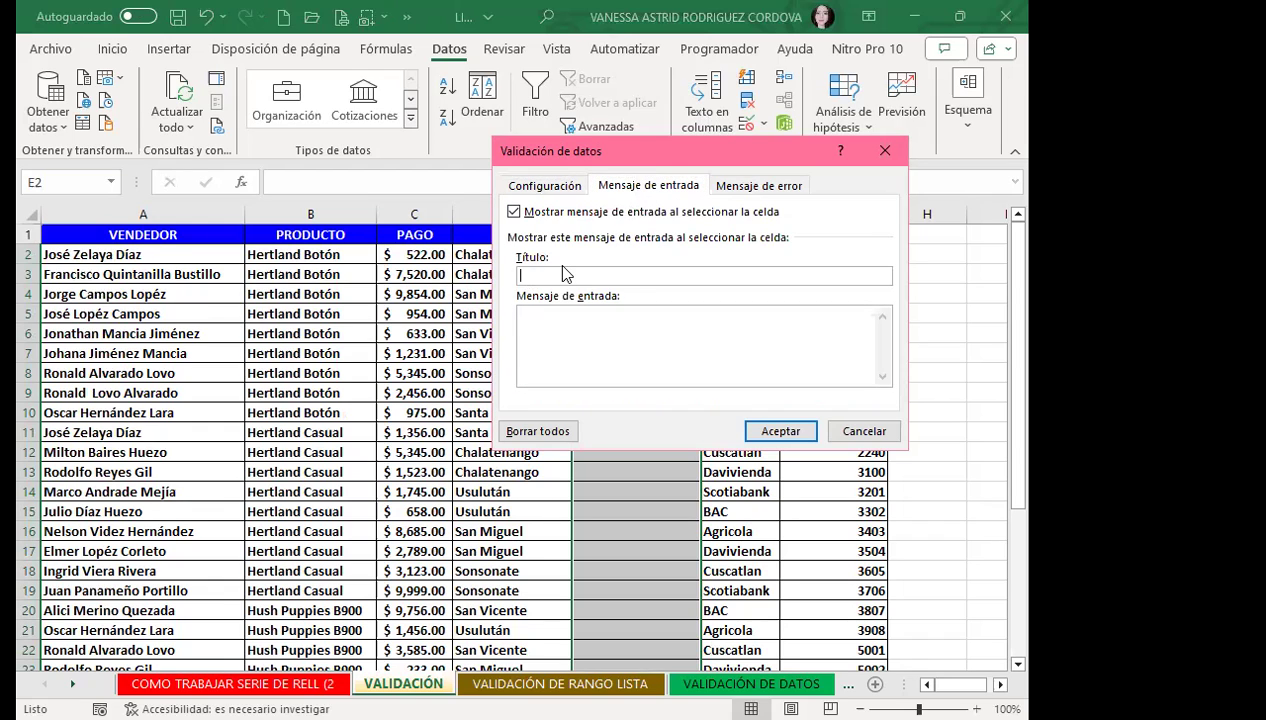
text(MES )
text(DE SEPTUI)
key(BackSpace)
key(BackSpace)
text(IEMBRE)
click(574, 328)
text(DEBE DE COLOCAR FECHAS DEL MES DE )
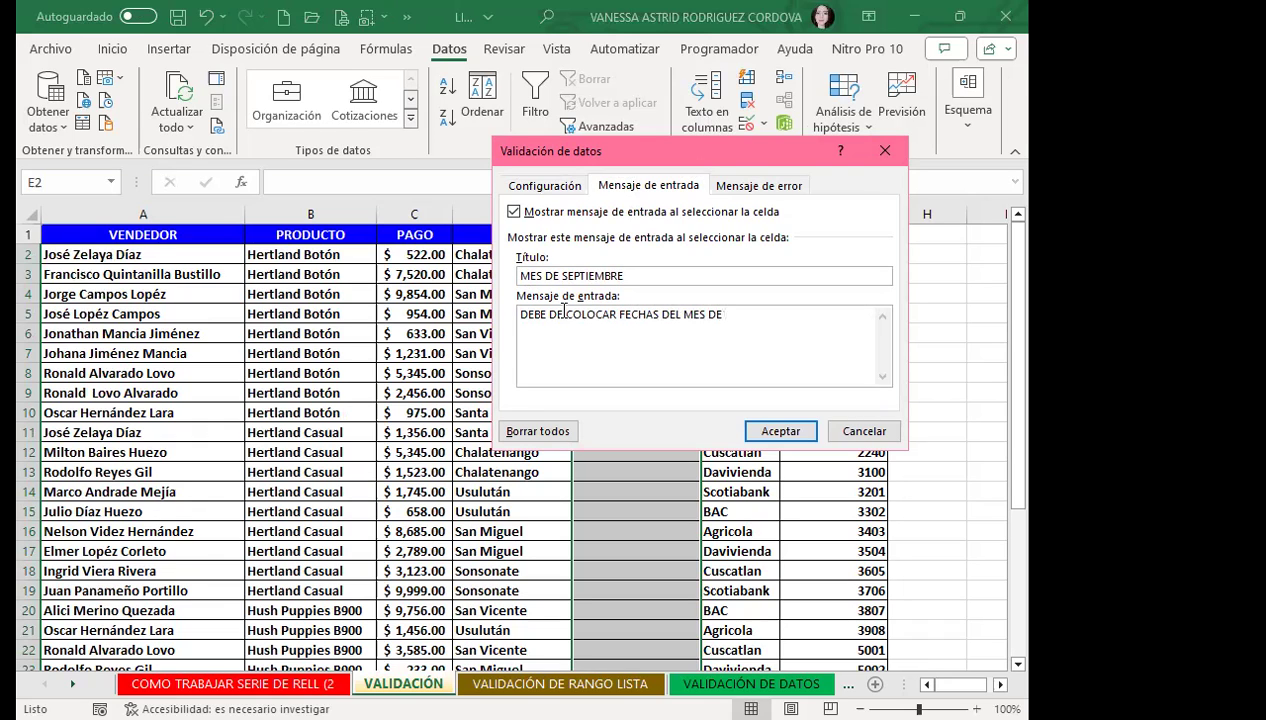
text(SEPTIEMBRE)
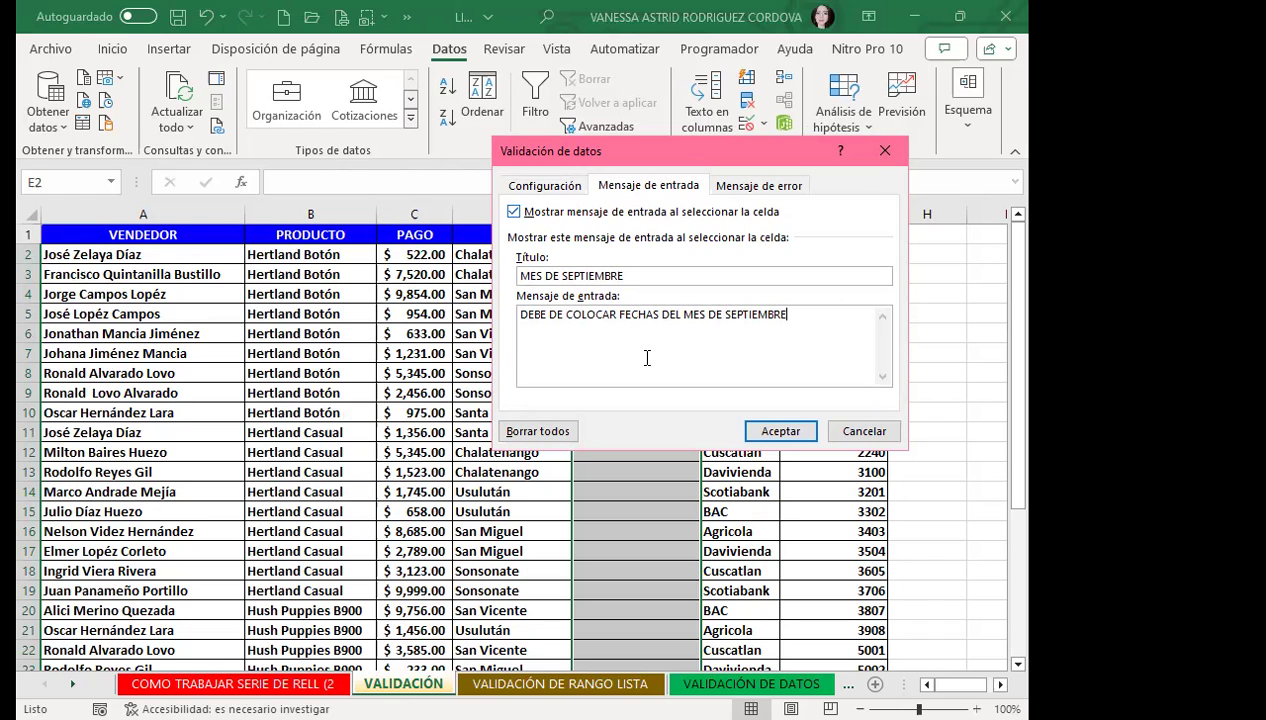
click(748, 188)
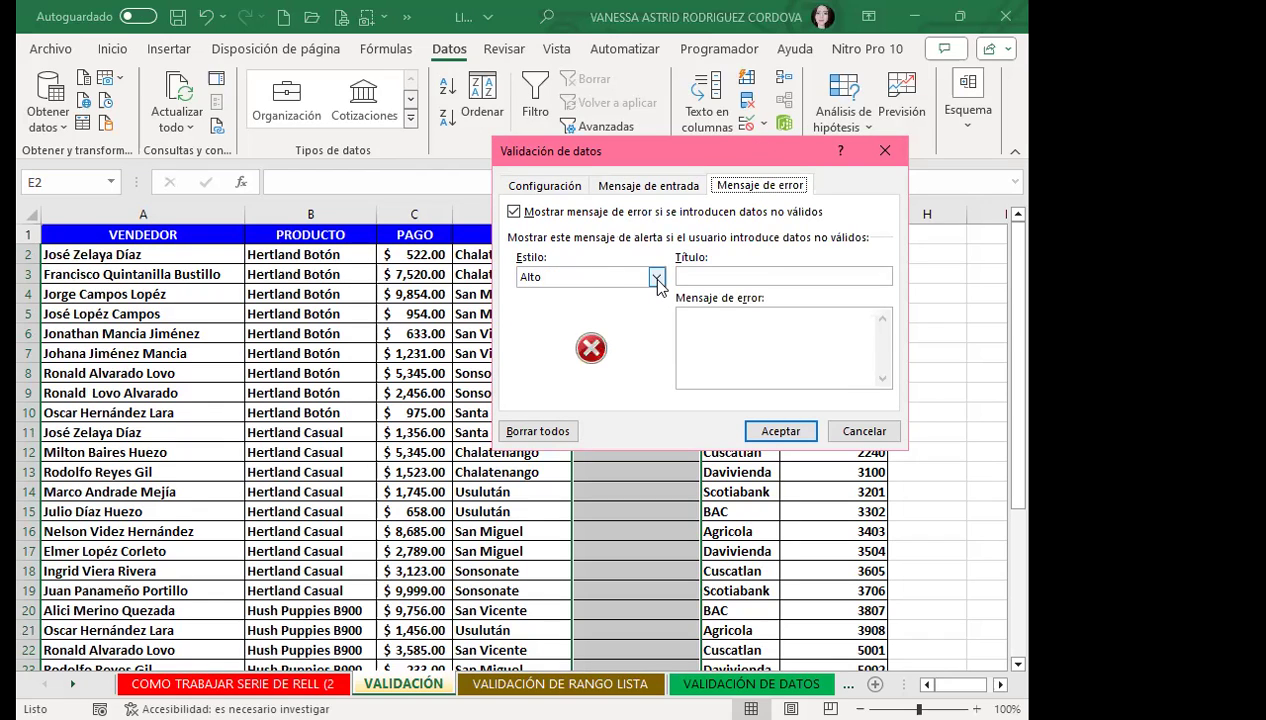
Step: Keep the Alto error style and title the error alert 'FECHAS DE SEPTIEMBRE'
click(656, 278)
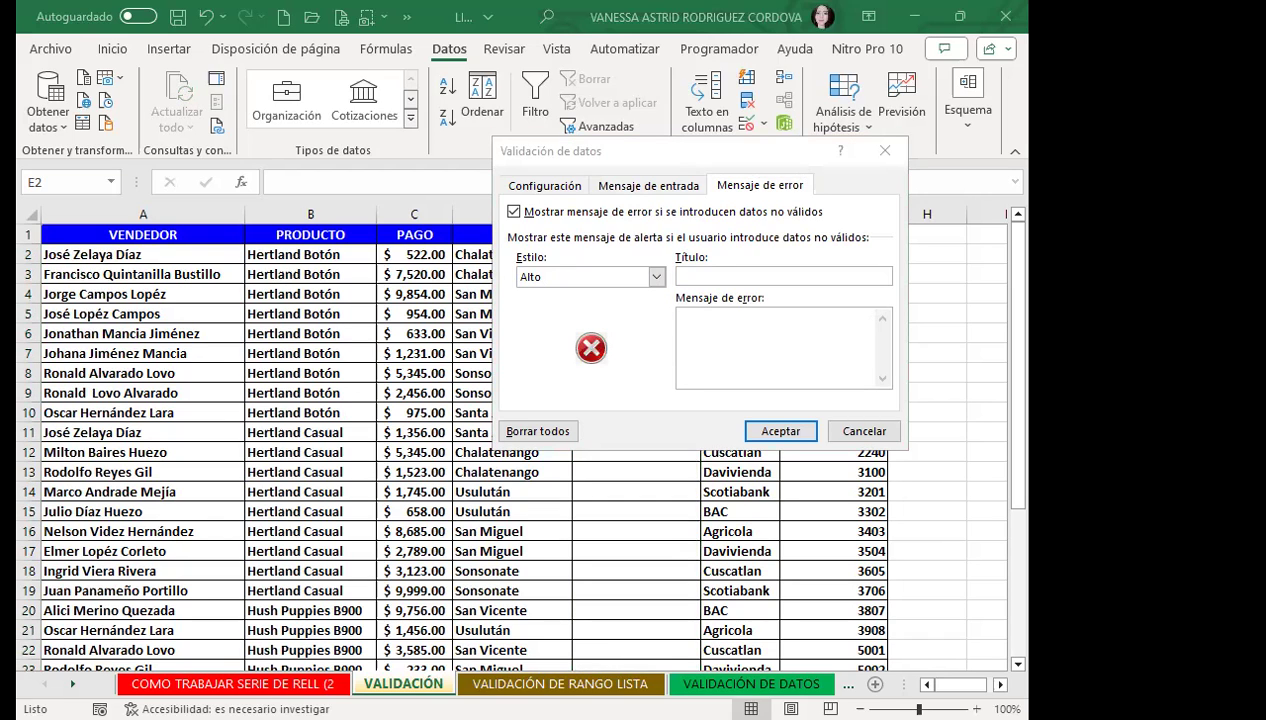
click(552, 260)
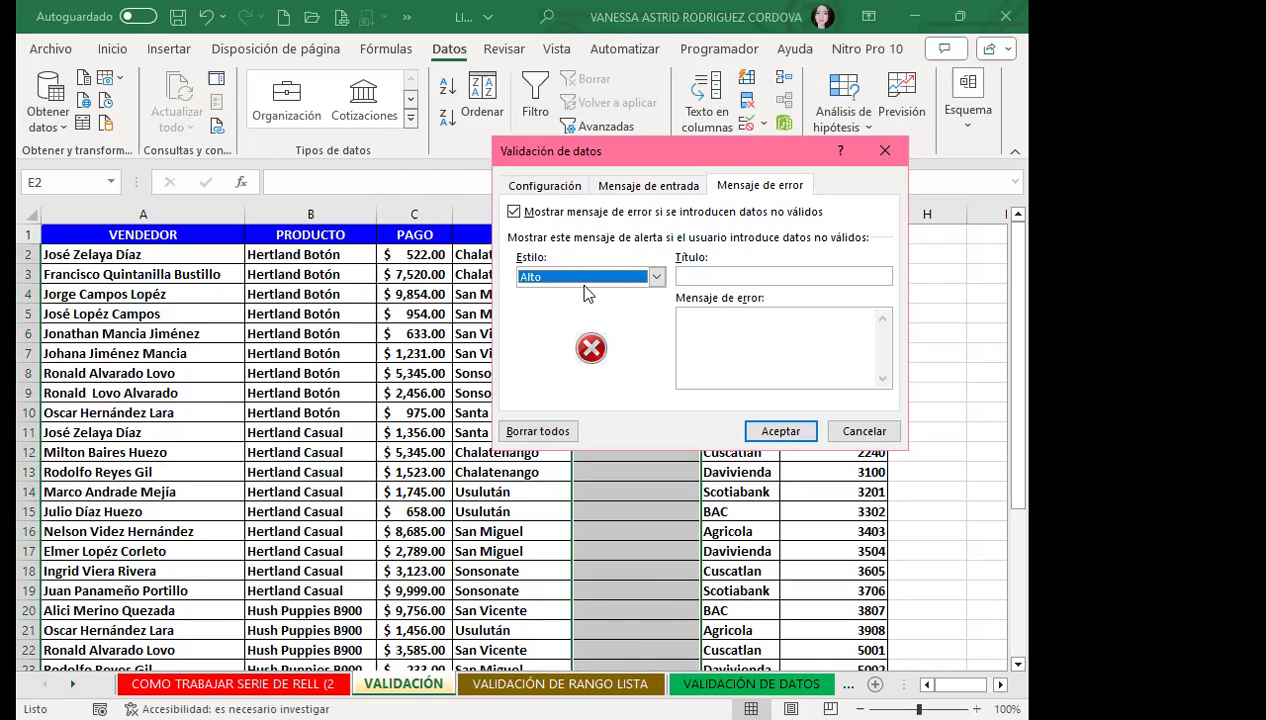
click(656, 277)
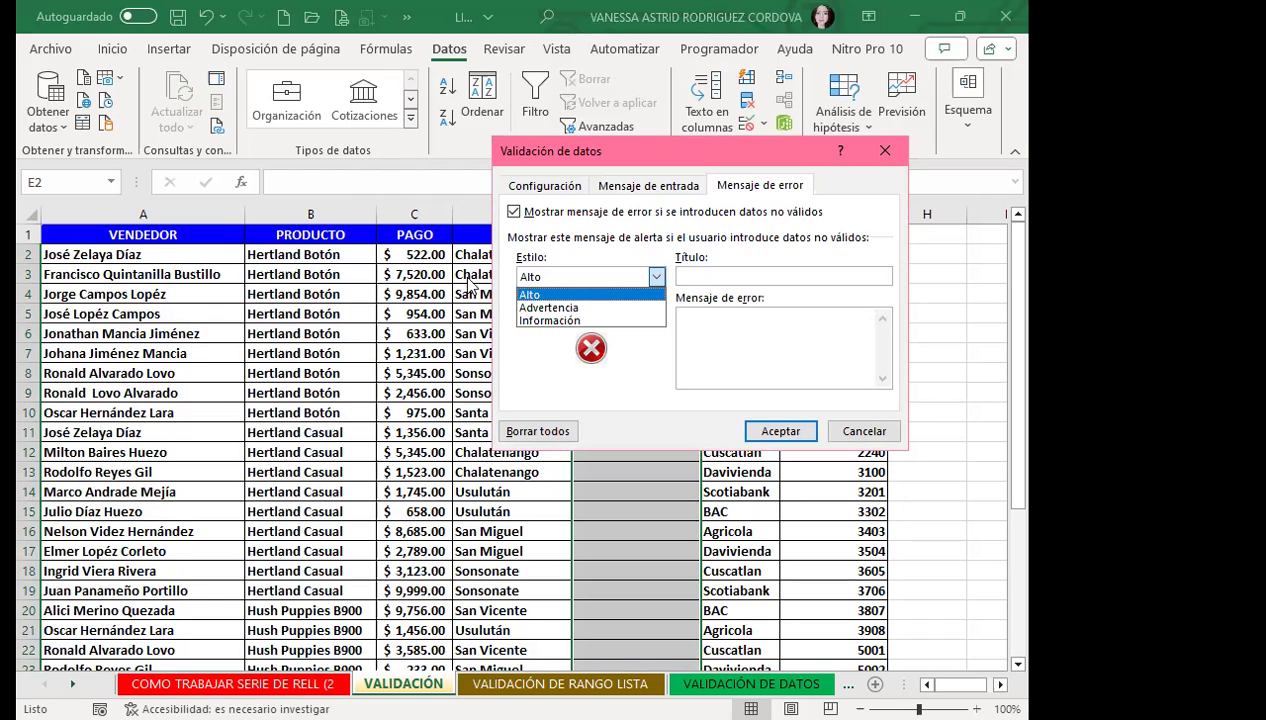
click(680, 262)
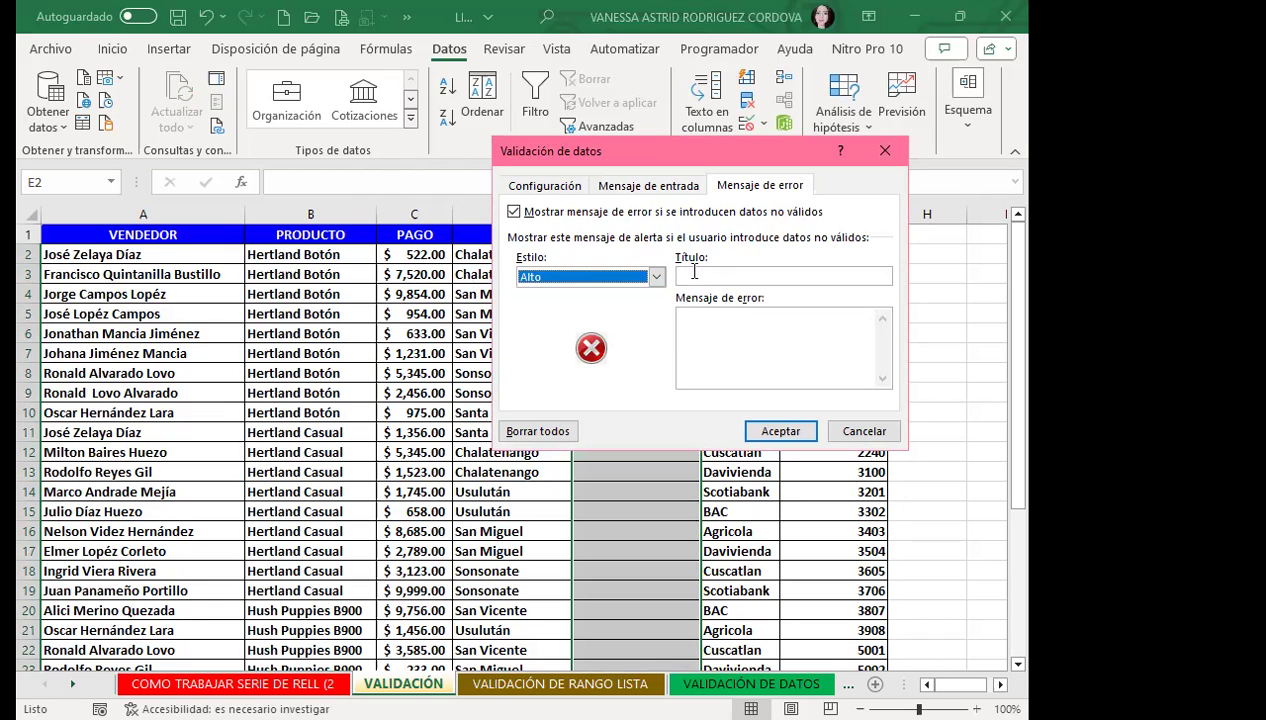
click(694, 273)
text(FECHAS DE SE)
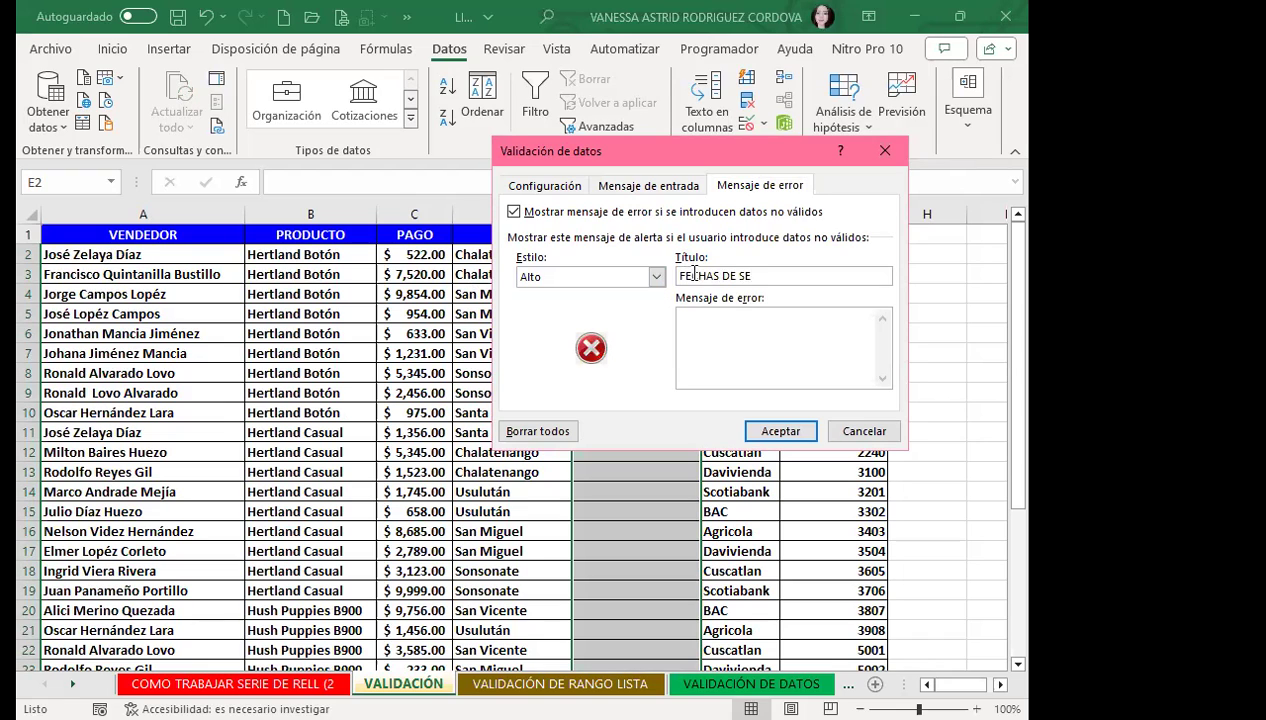
text(PTIEMBRE)
Step: Paste the error message asking for a valid September 2023 date and apply the validation
click(688, 320)
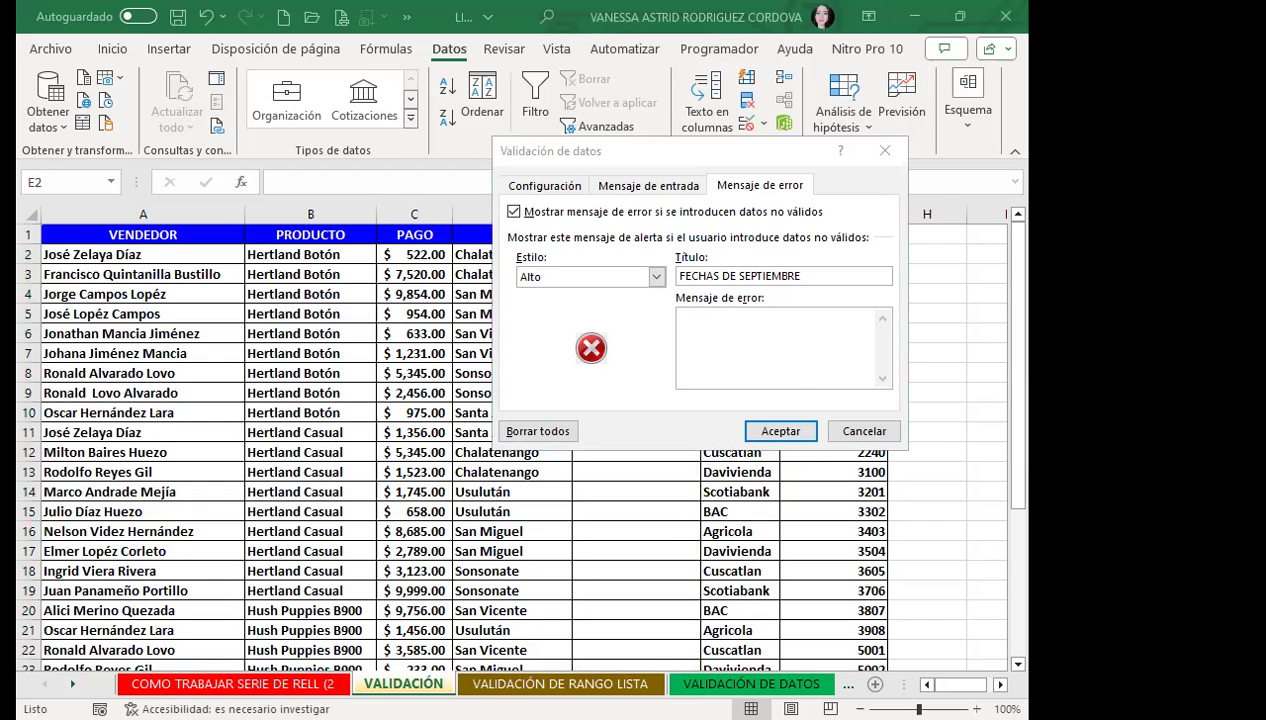
click(736, 363)
text(LA FECHA INGRESADA NO CORRESPONDE A FECHAS DEL MES DE SEPTIEMBRE 2023. DAR CLIC EN EL BOTÓN ACEPTAR Y DIGITE UNA FECHA VALIDA)
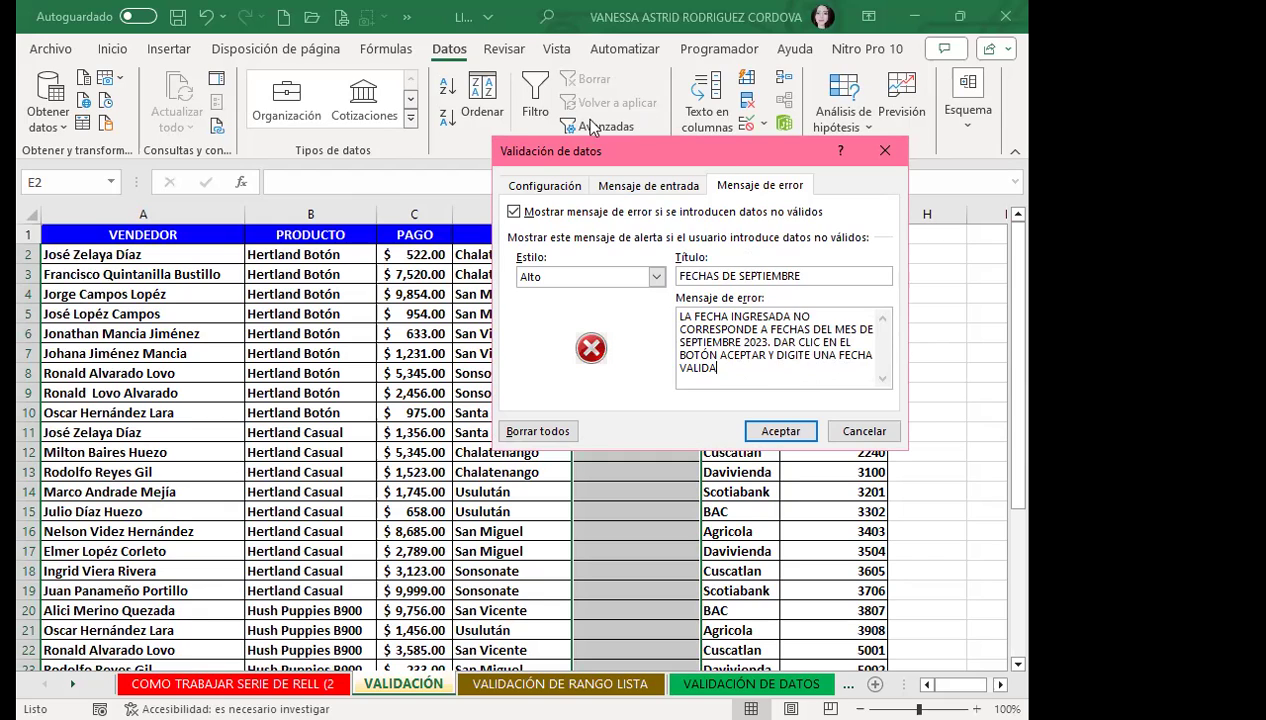
click(530, 186)
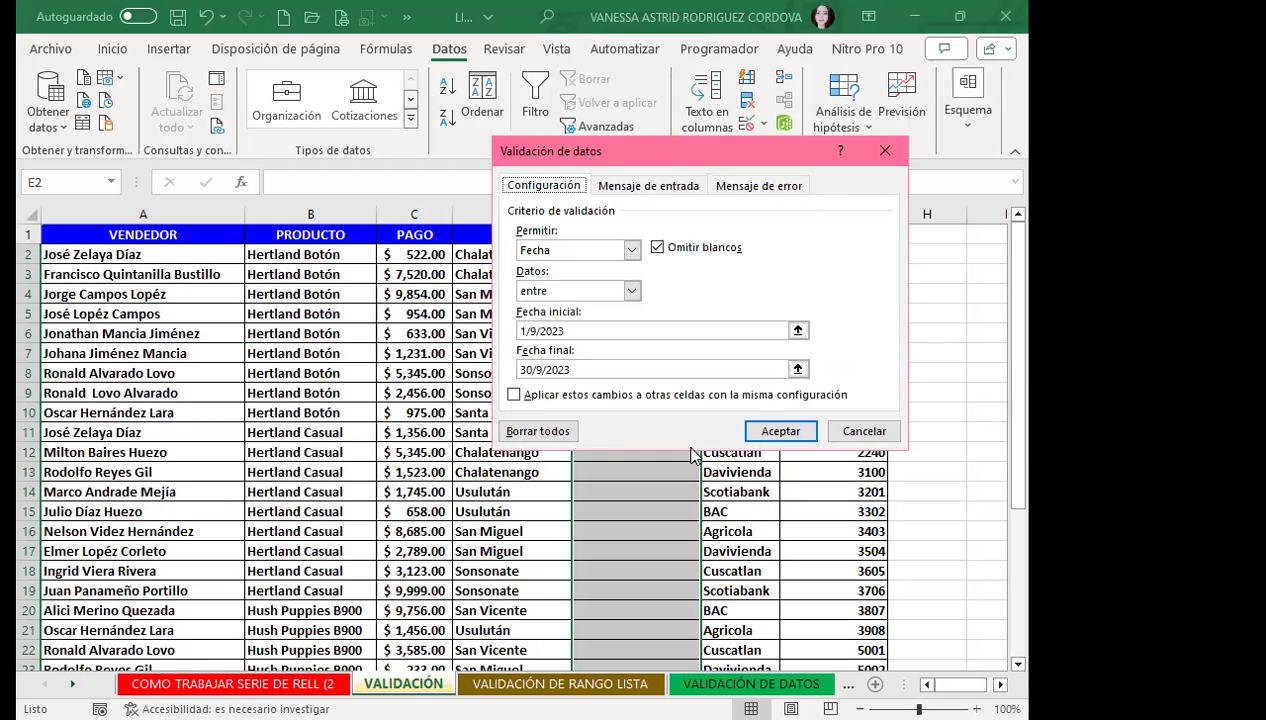
click(767, 434)
Step: Enter 12/12/2023 in E2 to confirm the FECHAS DE SEPTIEMBRE alert rejects it
click(388, 368)
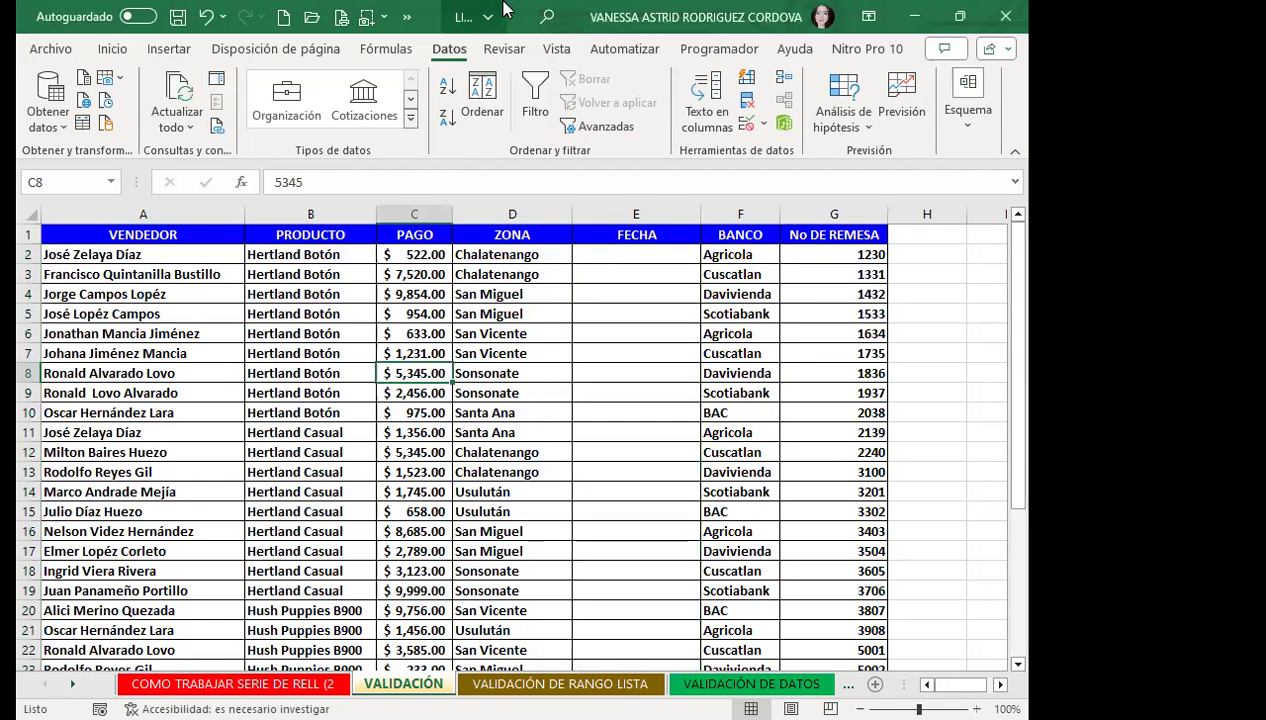
click(610, 256)
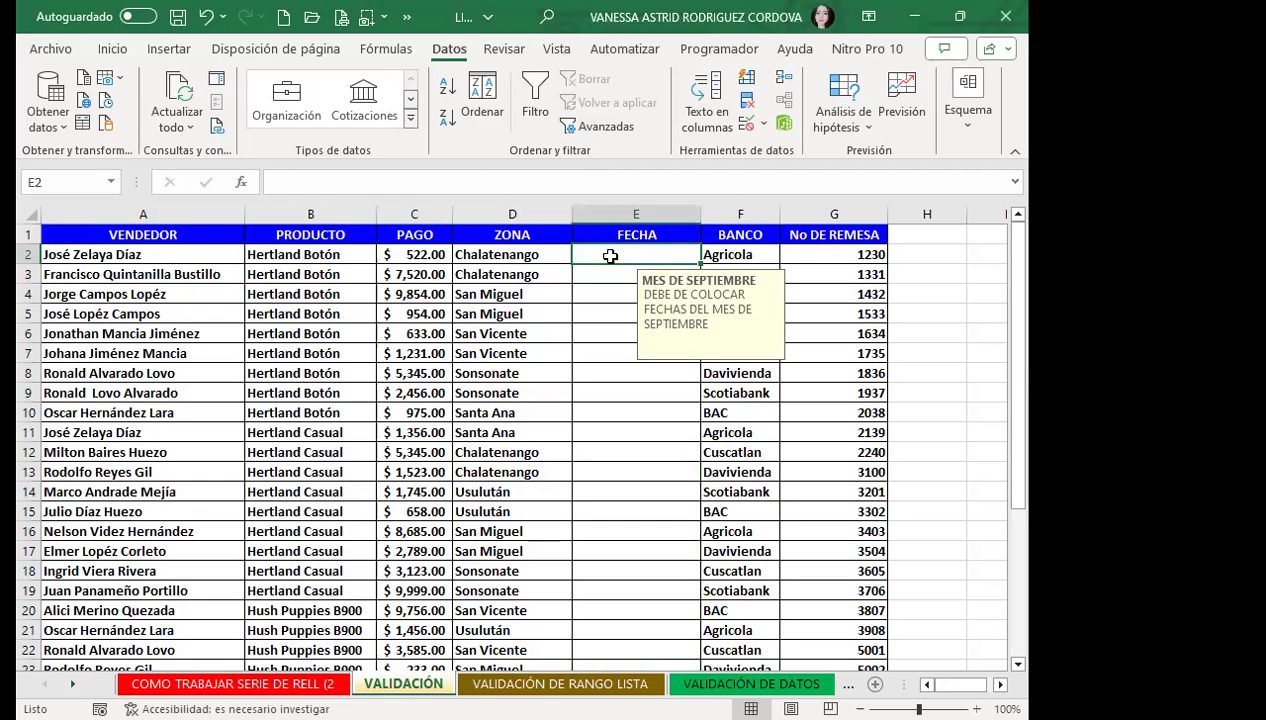
text(12/12/2023)
key(Return)
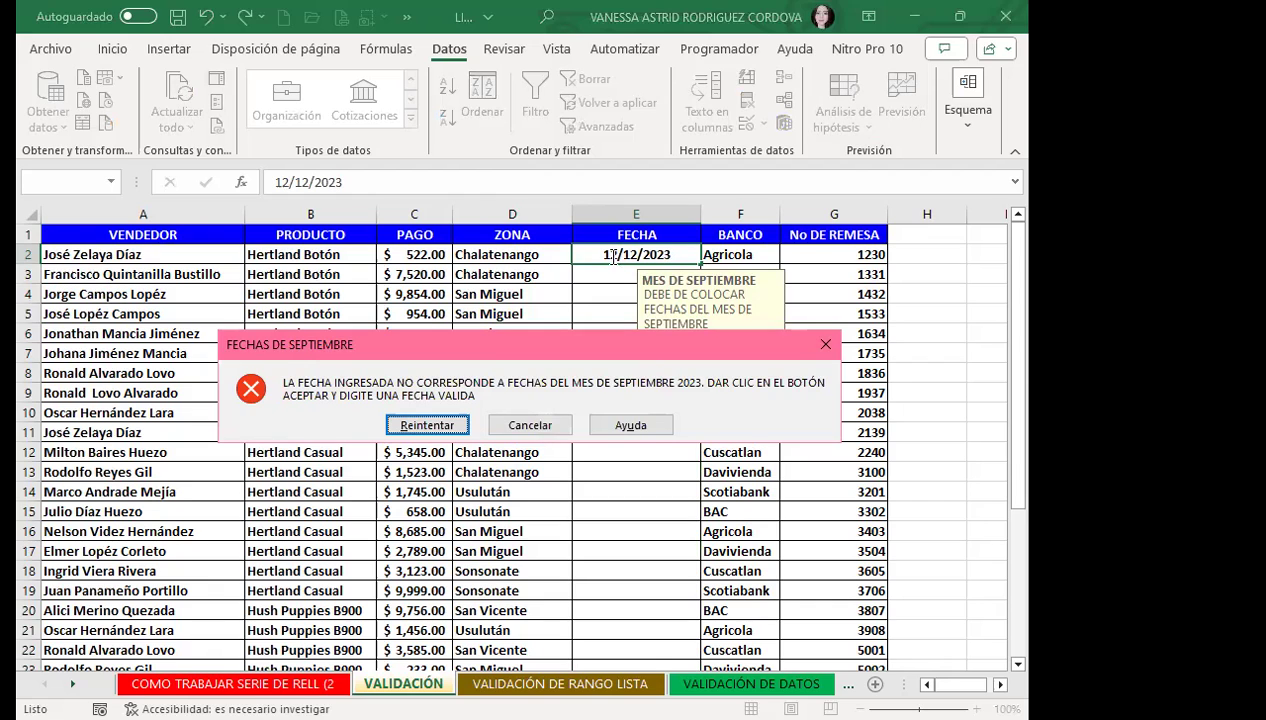
Step: Retry and enter the September dates 2/9/2023 in E2 and 15/9/2023 in E19
key(Return)
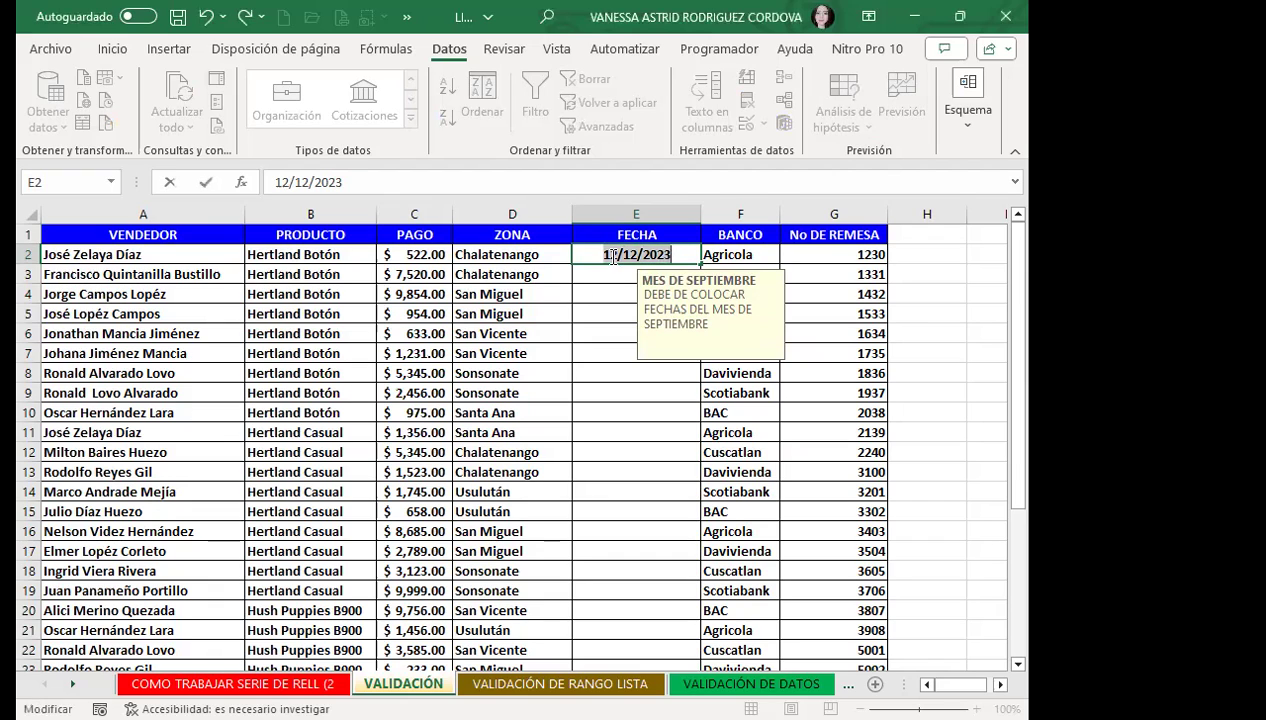
text(2/9/2023)
key(Return)
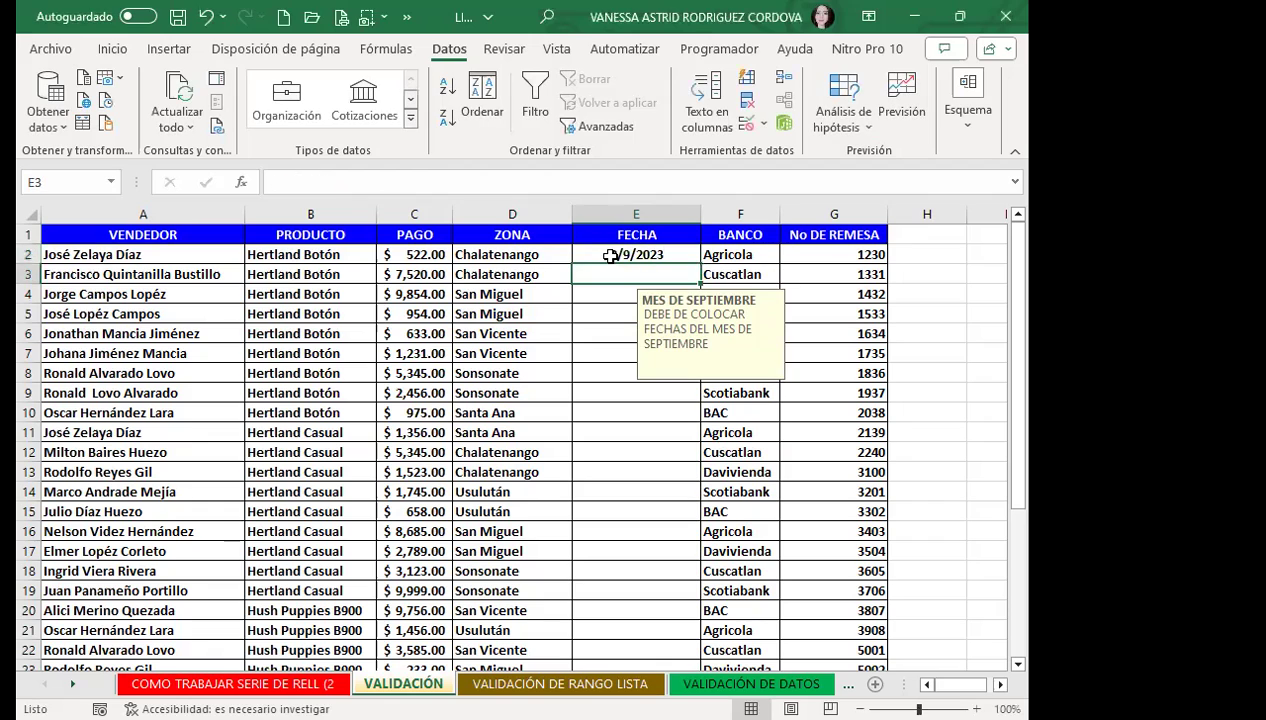
key(Down)
key(Down)
key(Down)
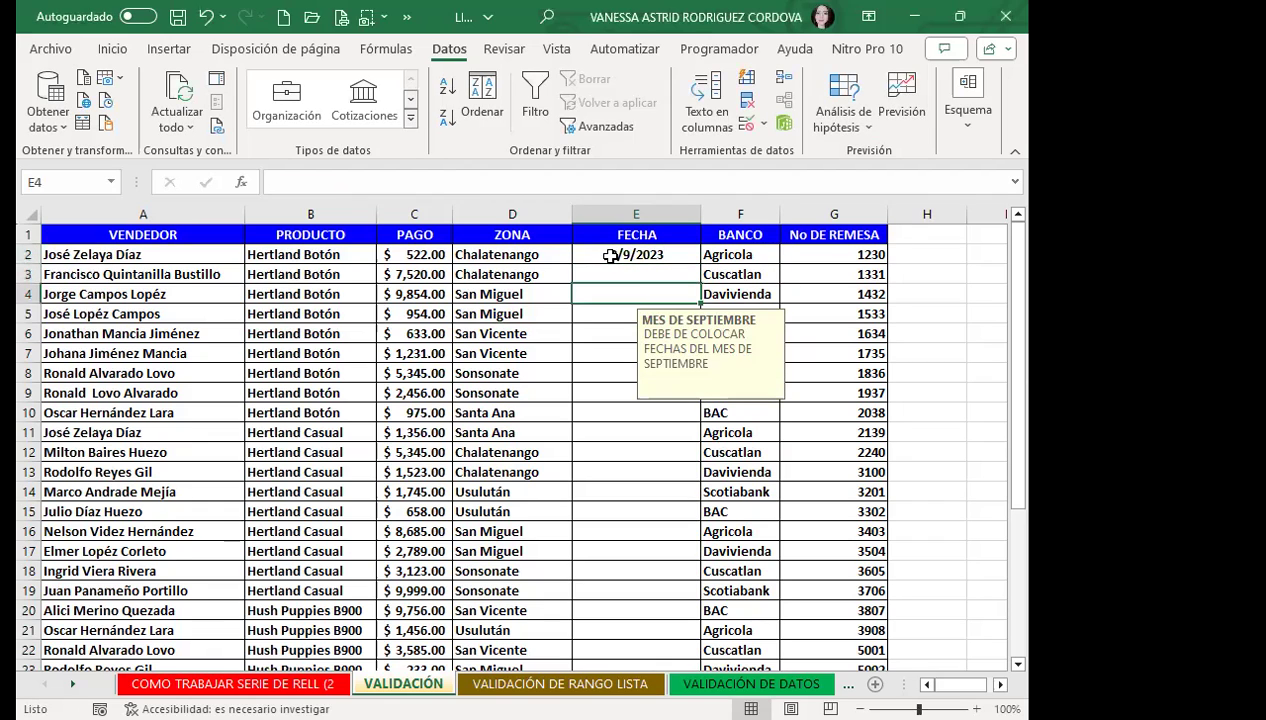
key(Down)
key(Down)
key(Down)
key(Down)
key(Down)
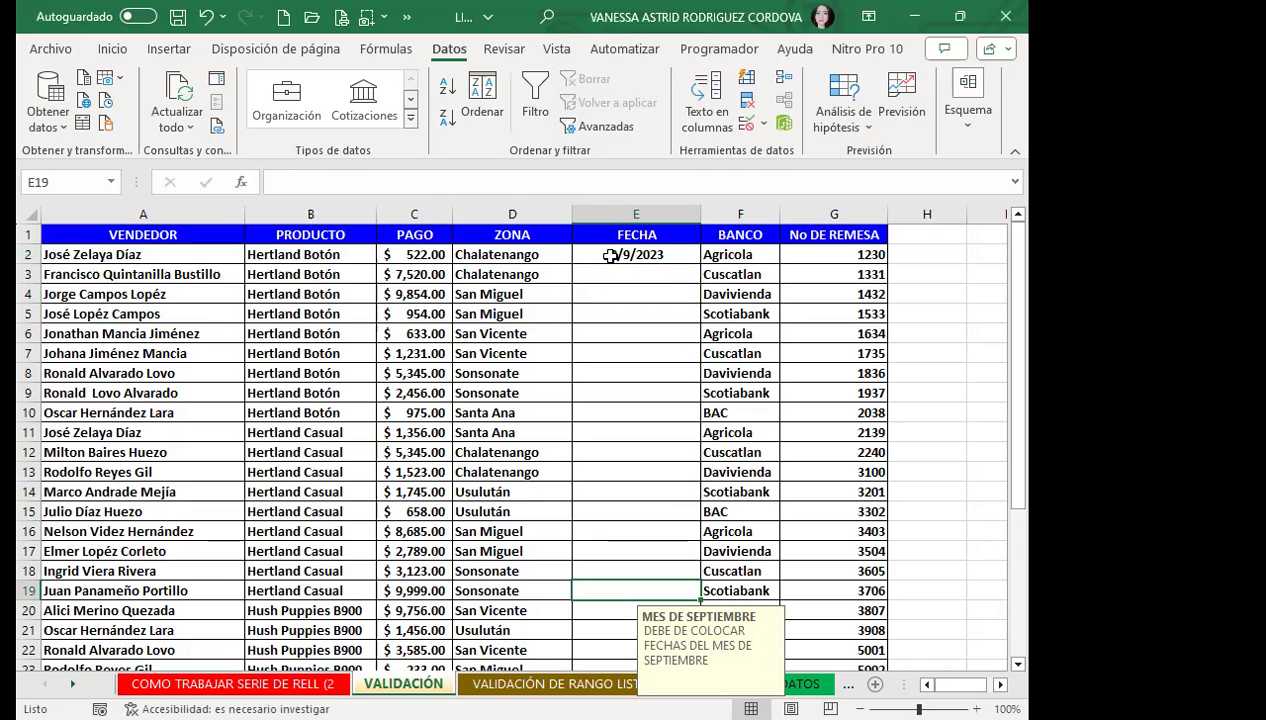
text(15/)
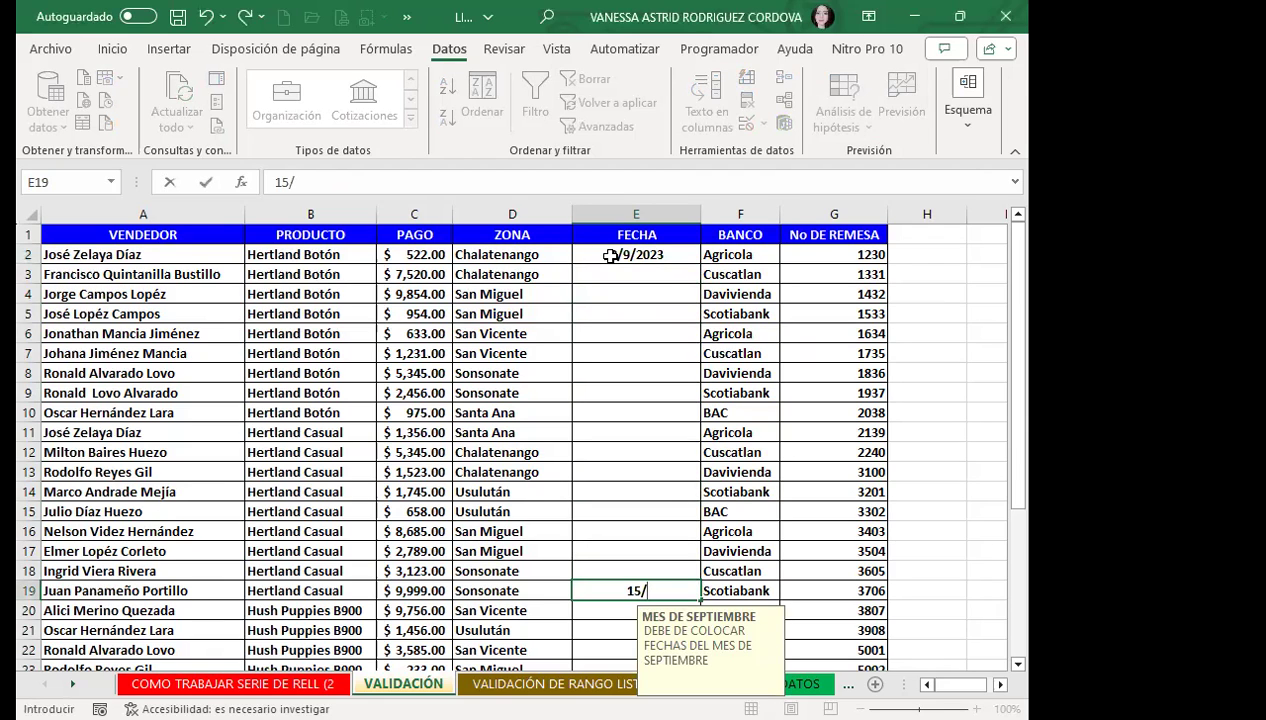
text(*)
key(BackSpace)
text(9/2023)
key(Return)
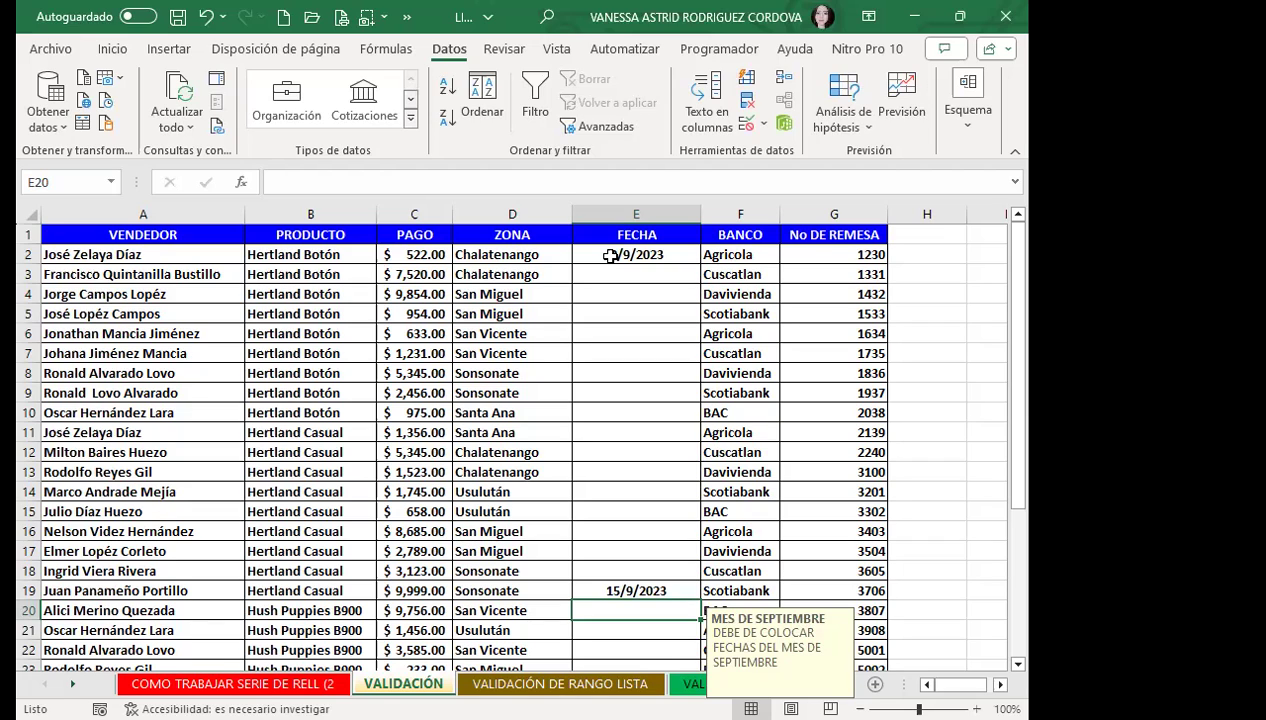
key(Up)
key(Up)
key(Up)
key(Up)
key(Up)
key(Up)
key(Up)
key(Up)
key(Up)
key(Up)
key(Up)
key(Up)
key(Up)
key(Up)
key(Up)
key(Up)
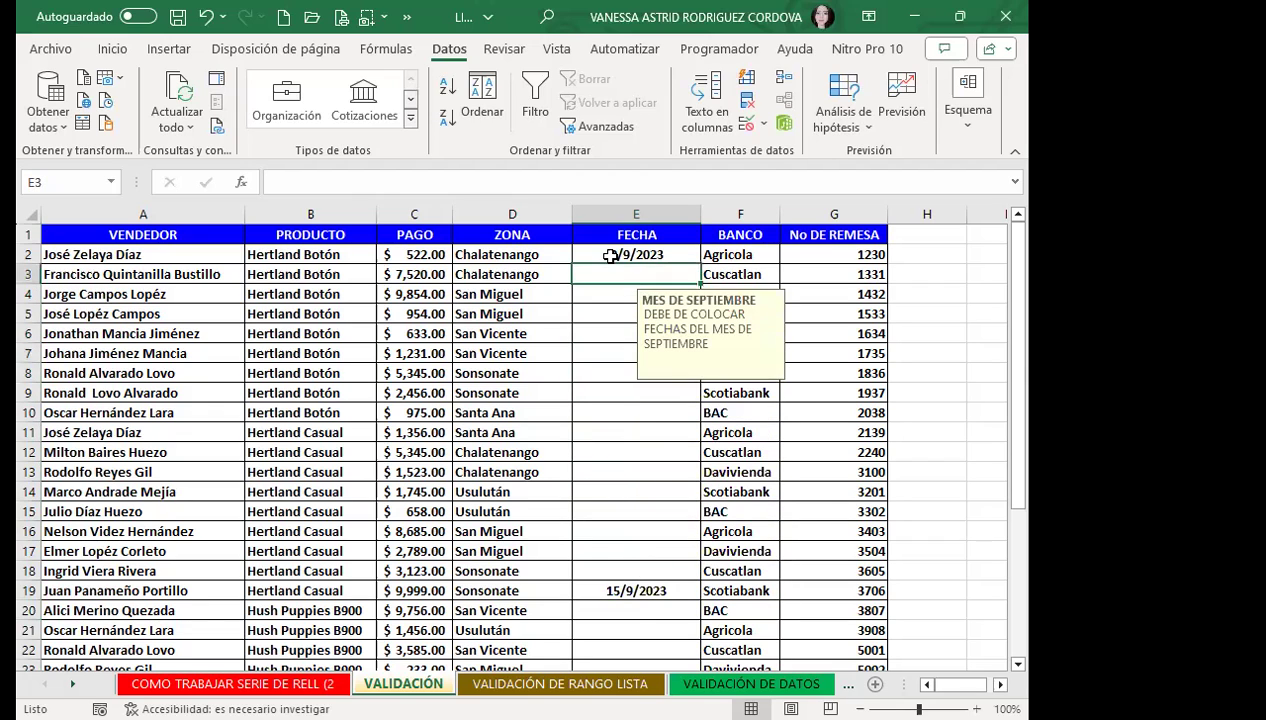
key(Up)
key(Up)
Step: Enter 2/9/2023 in E3, then go to the VALIDACIÓN DE RANGO LISTA sheet
key(Down)
text(2/9/2023)
key(Return)
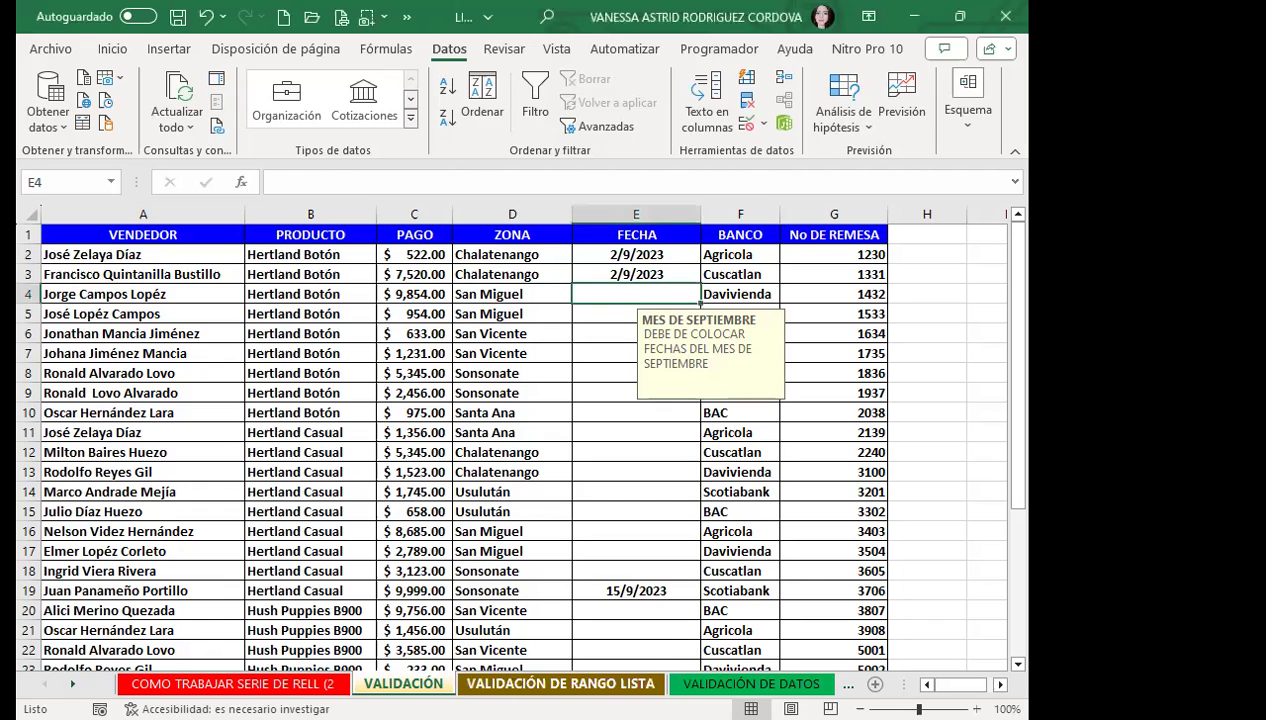
click(477, 681)
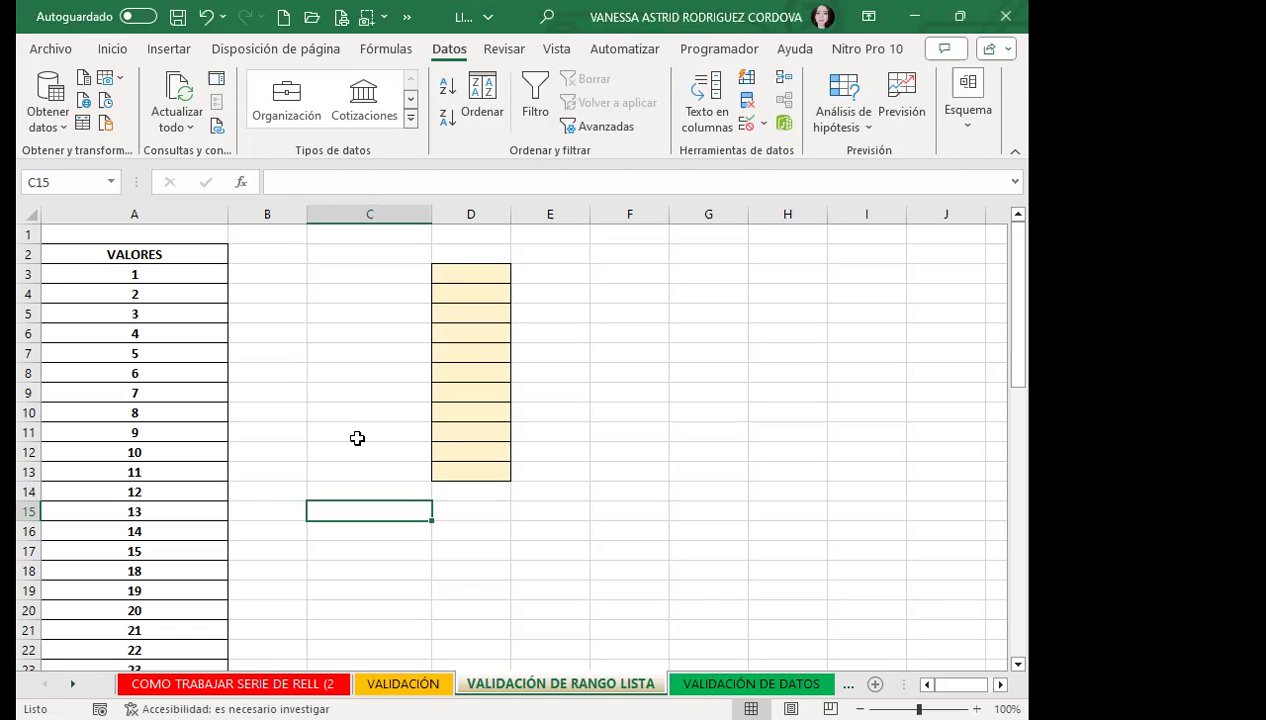
Step: Copy D3's formatting onto C3 and select column D for deletion
click(474, 271)
click(112, 48)
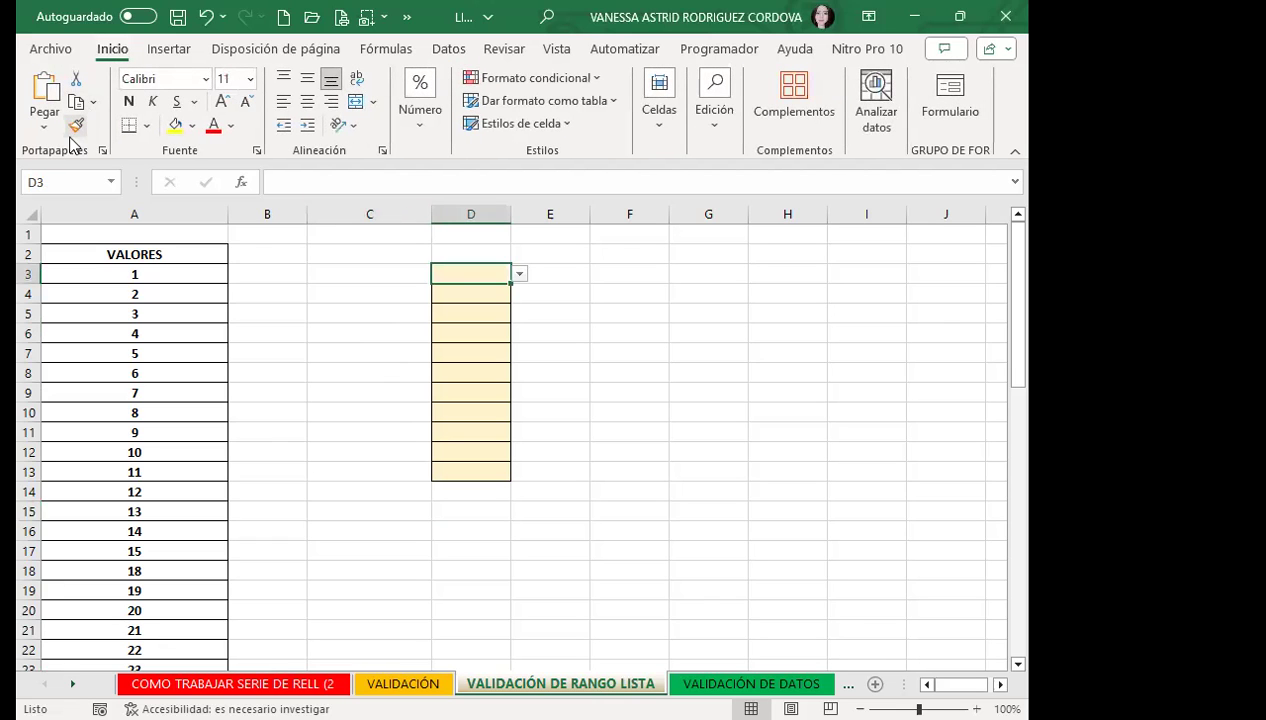
click(75, 125)
click(332, 270)
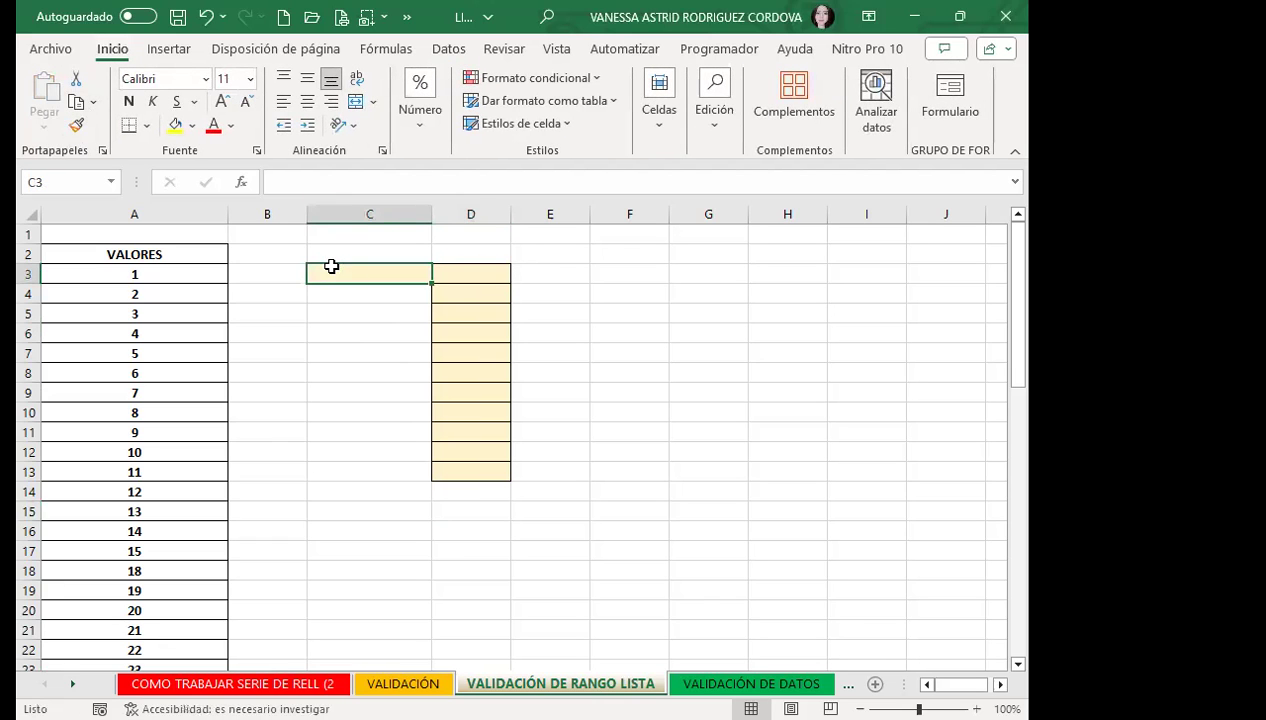
click(455, 207)
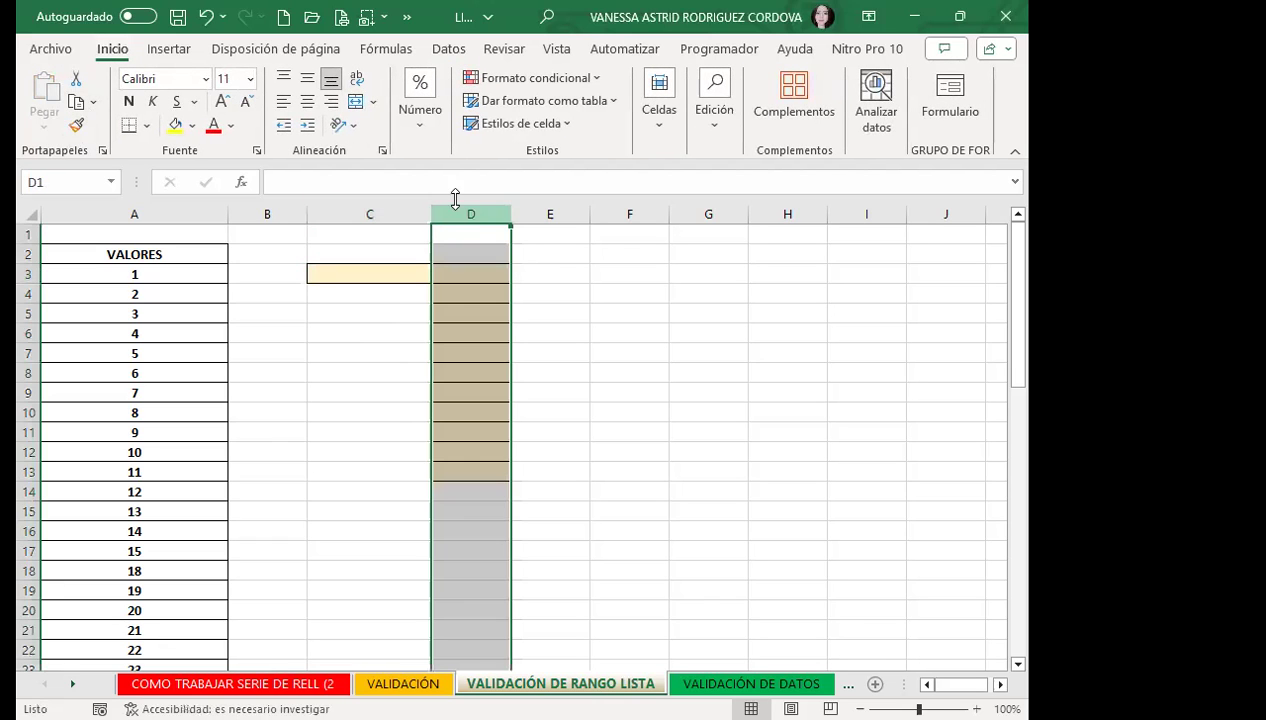
click(656, 128)
Step: Delete column D and make C3 light gold, bold, 14-point, centred, in a wider column C
click(503, 208)
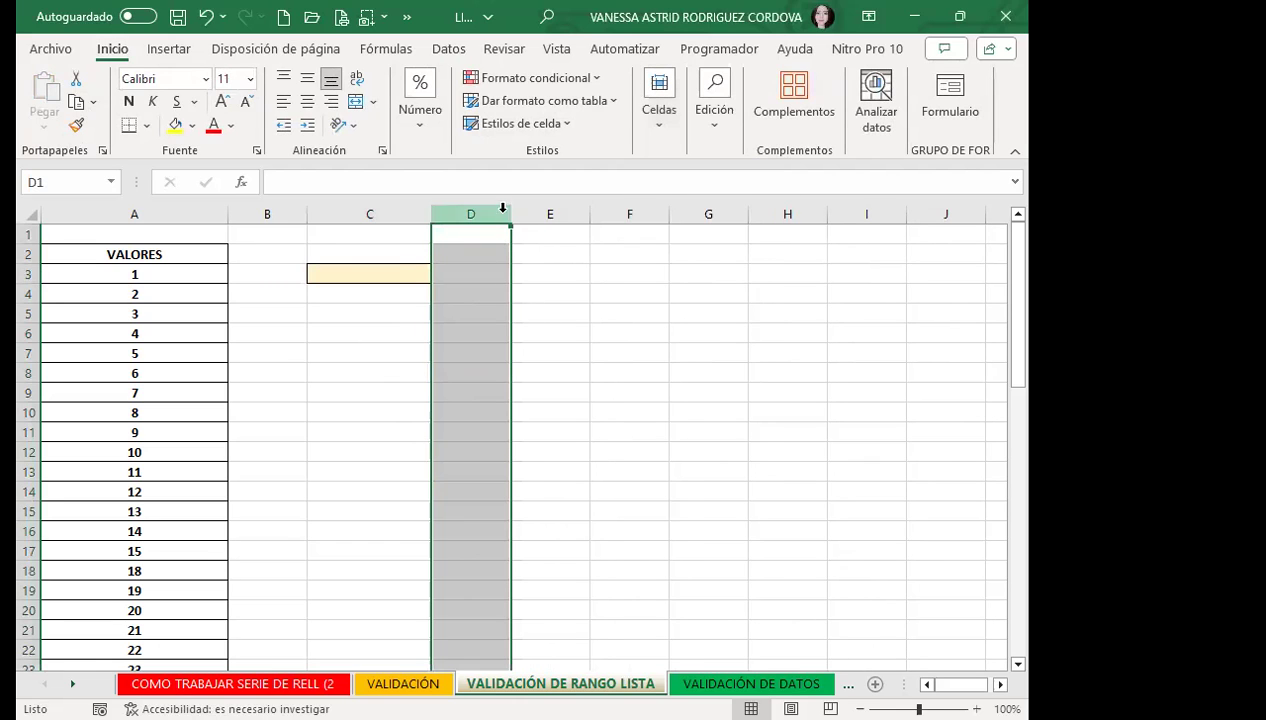
click(381, 272)
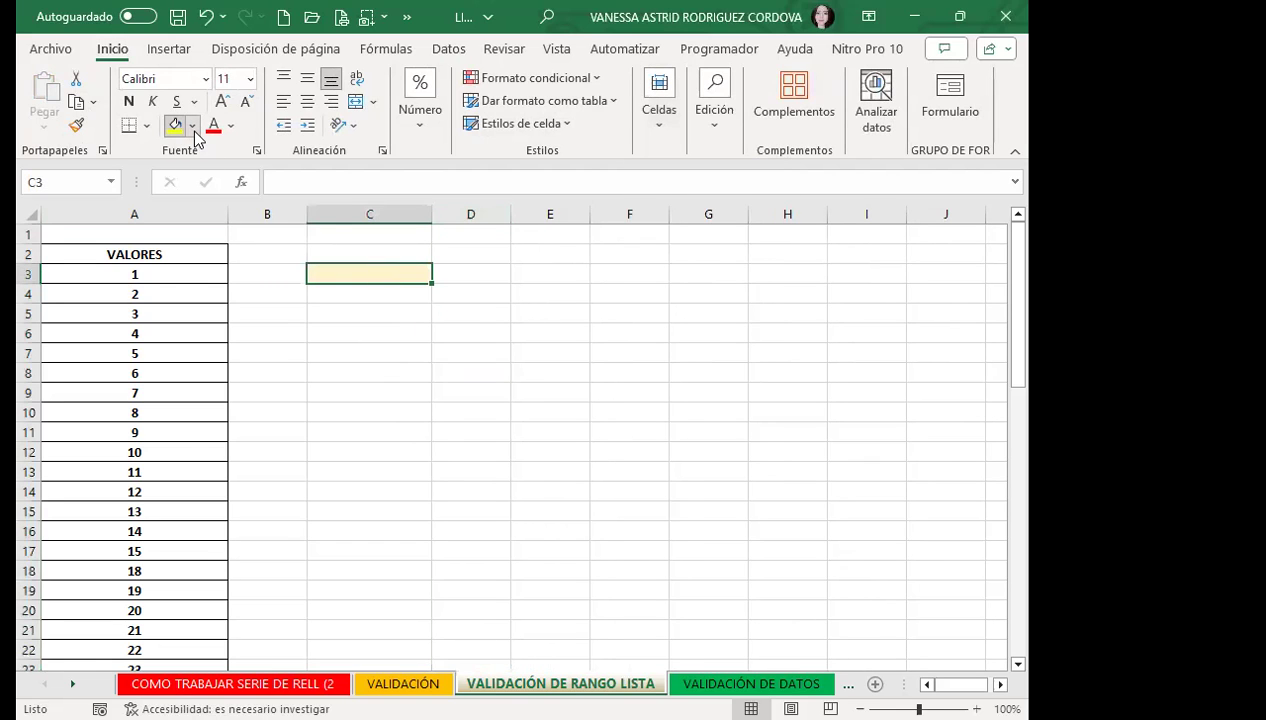
click(193, 128)
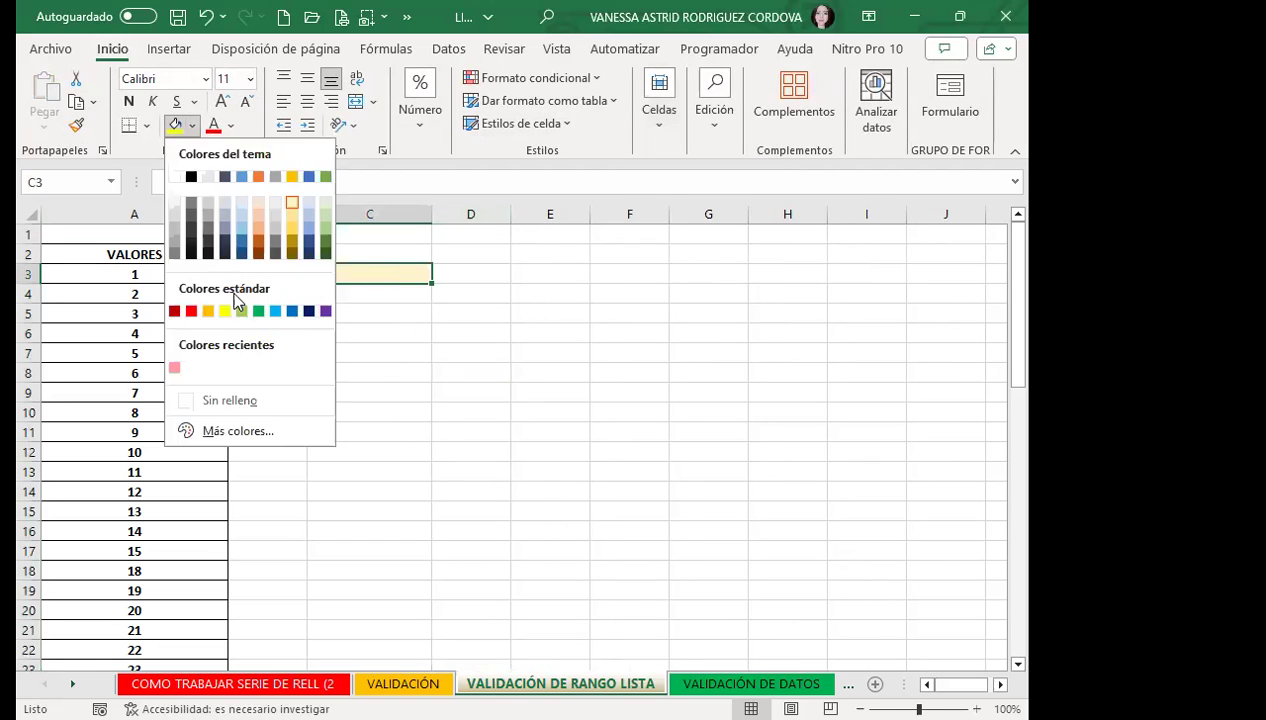
click(292, 212)
click(129, 101)
click(222, 101)
click(222, 101)
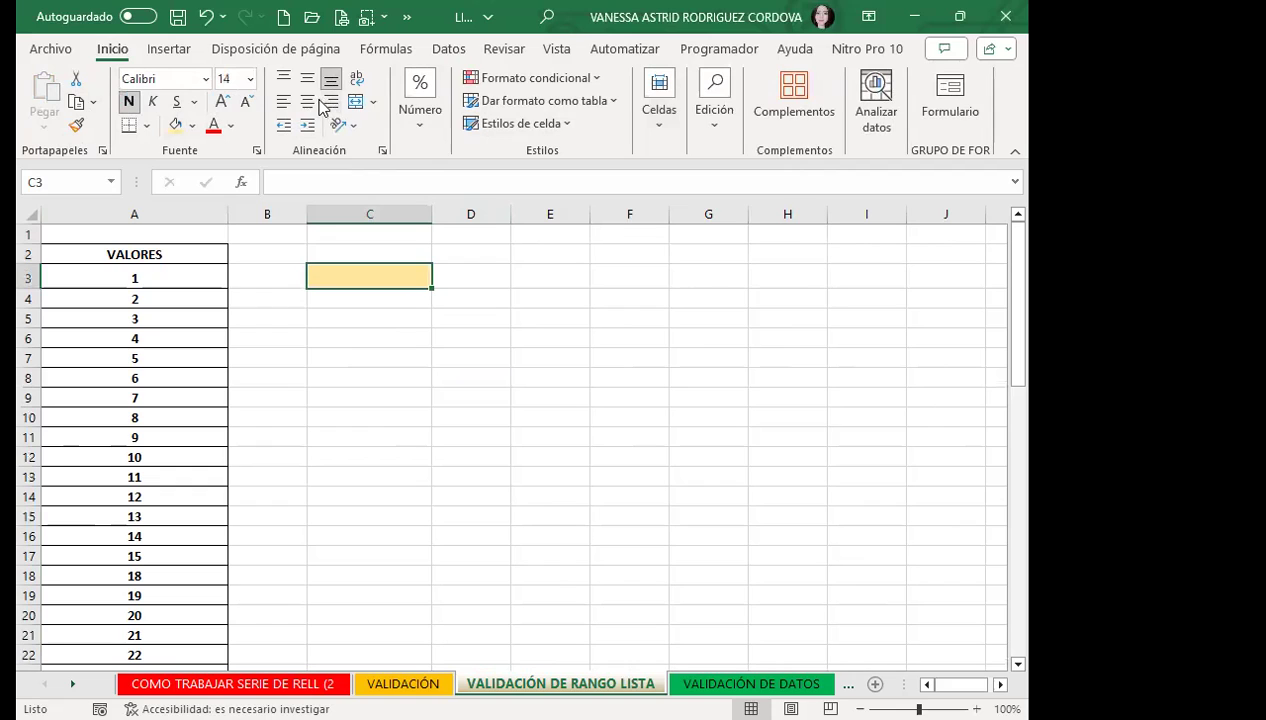
click(307, 78)
click(307, 101)
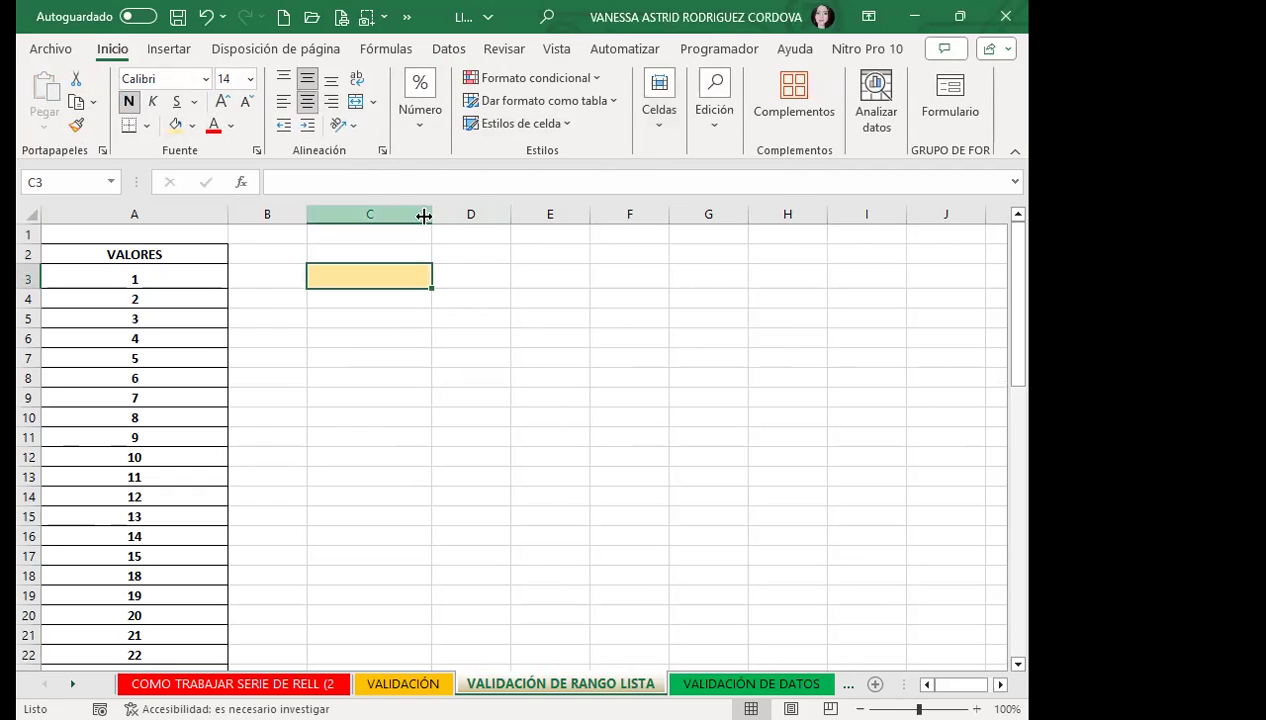
drag(432, 214, 473, 214)
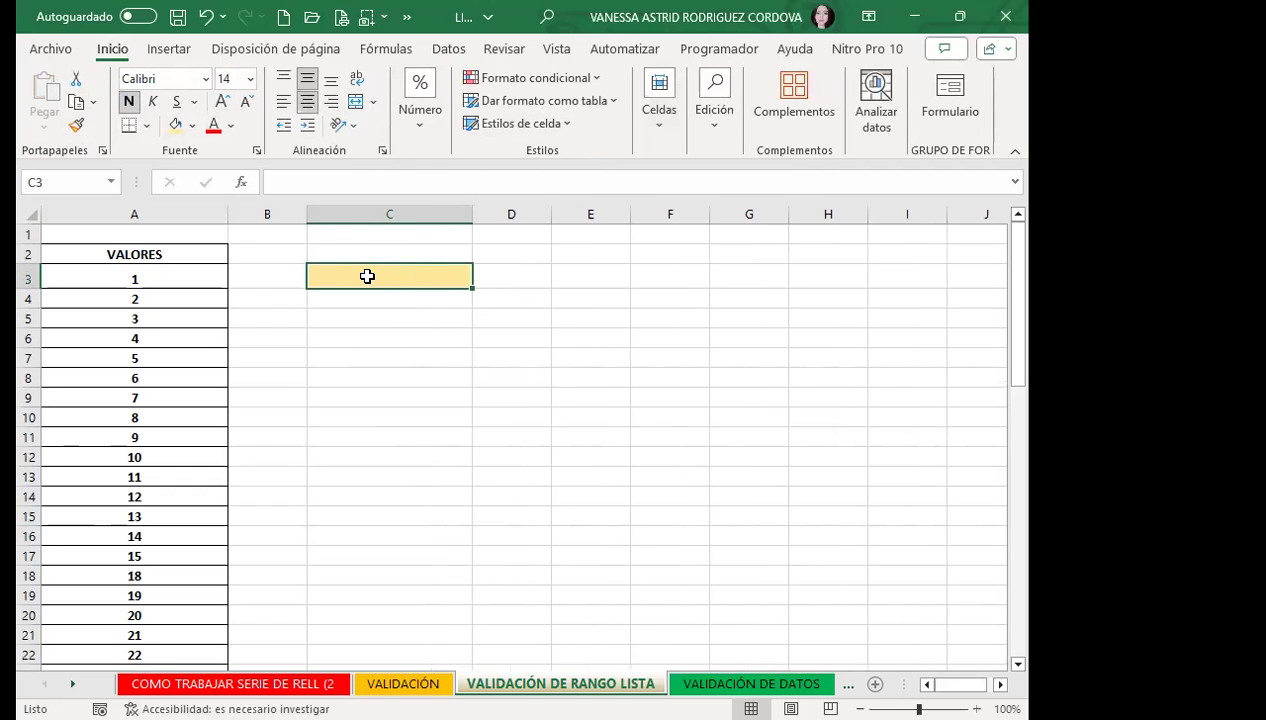
Step: Copy C3's formatting down F3:F20 and widen column F
click(76, 125)
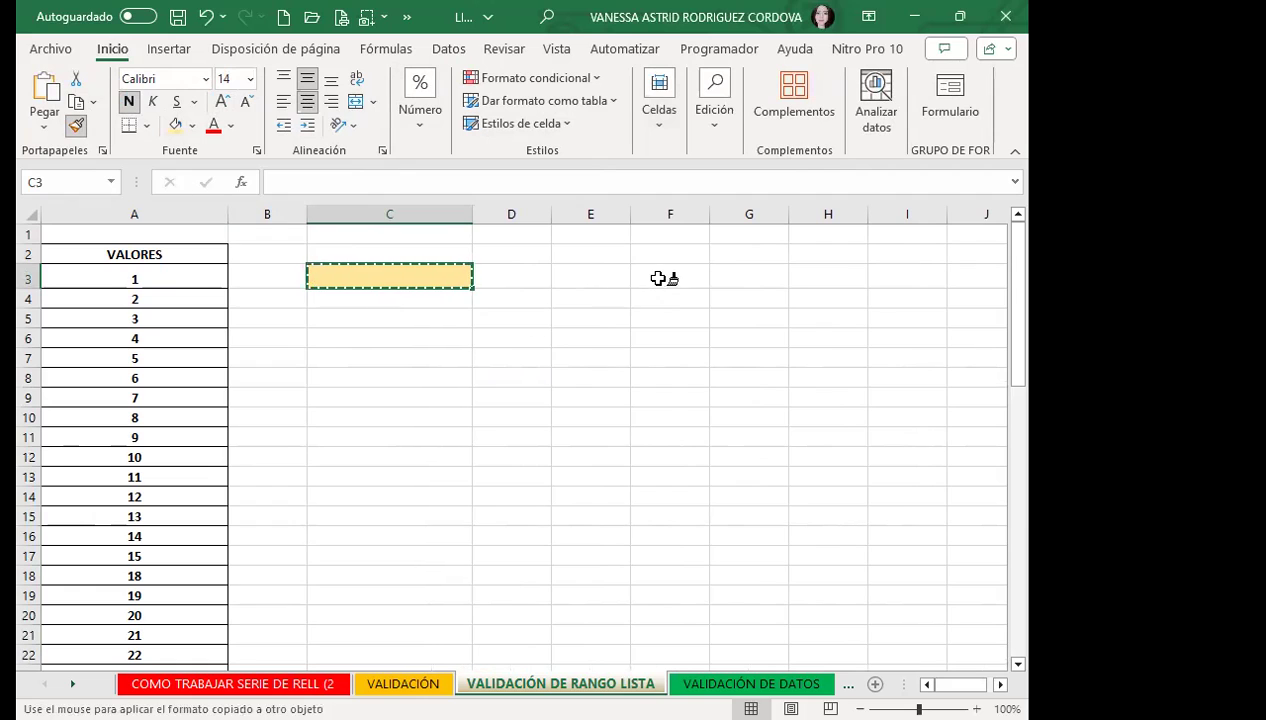
drag(658, 277, 668, 605)
drag(709, 214, 855, 214)
click(381, 266)
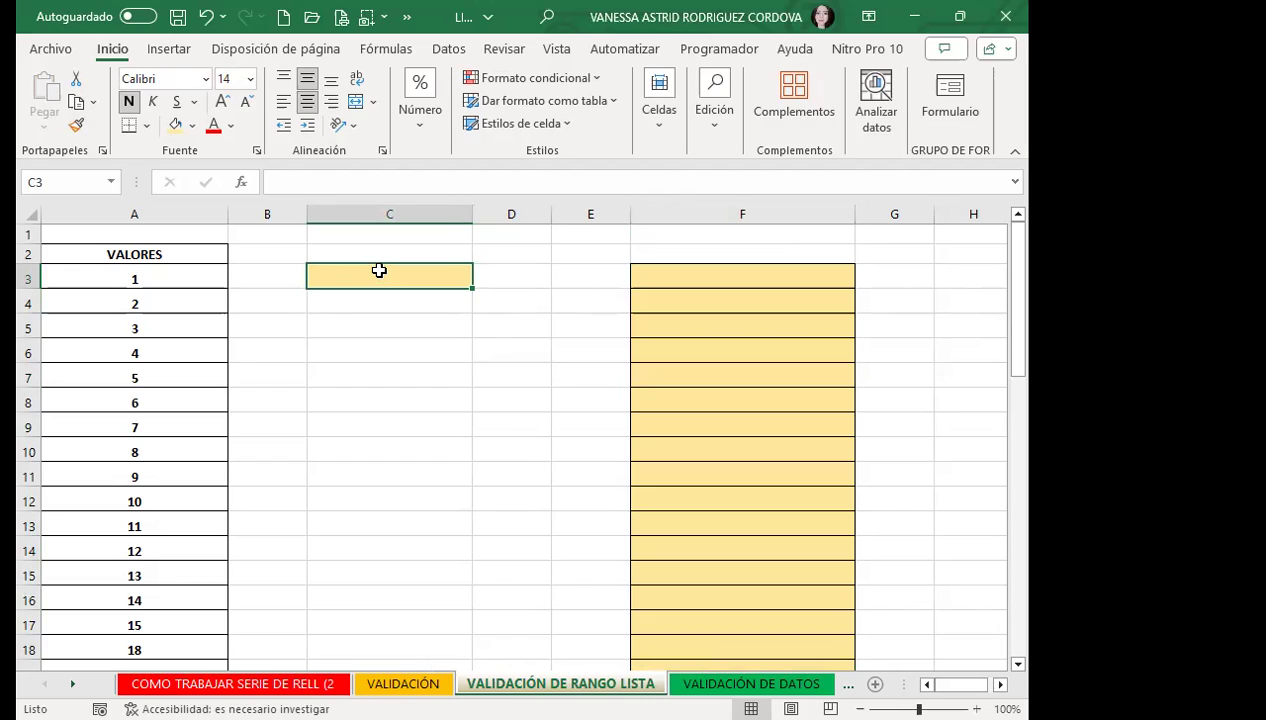
Step: Apply a Borde exterior grueso (thick outside border) to the gold cell C3
click(365, 326)
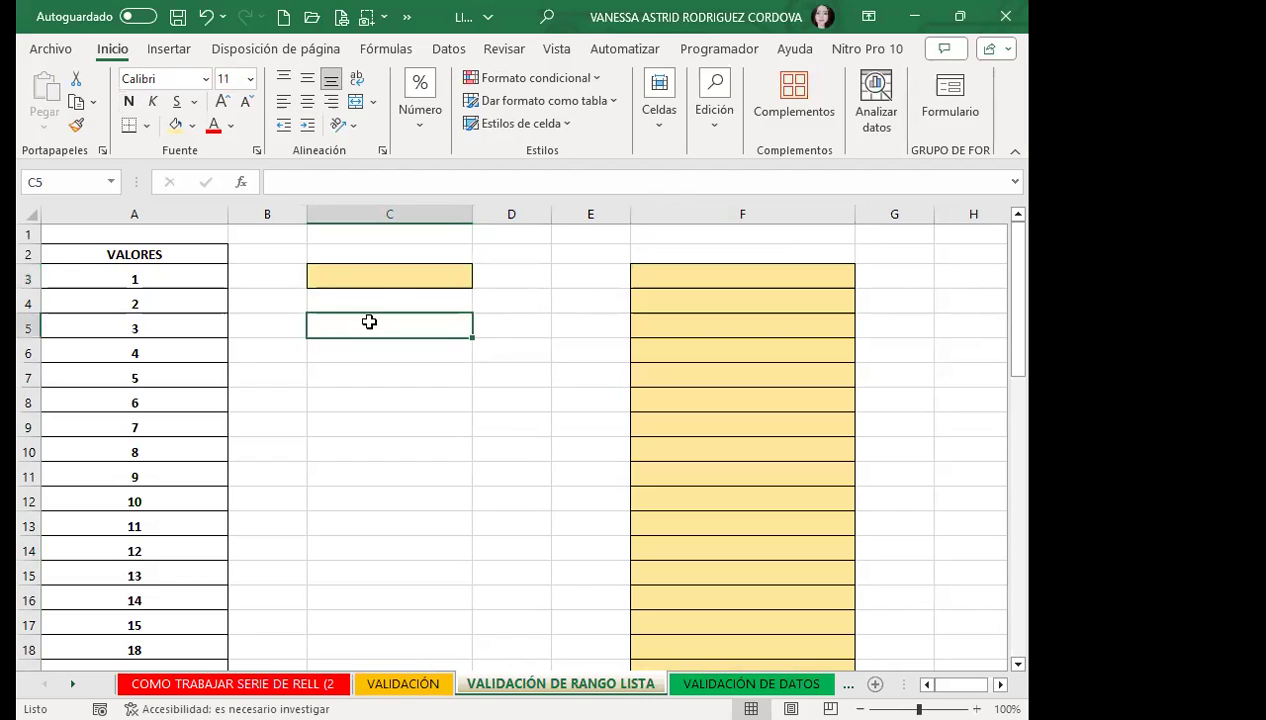
click(389, 274)
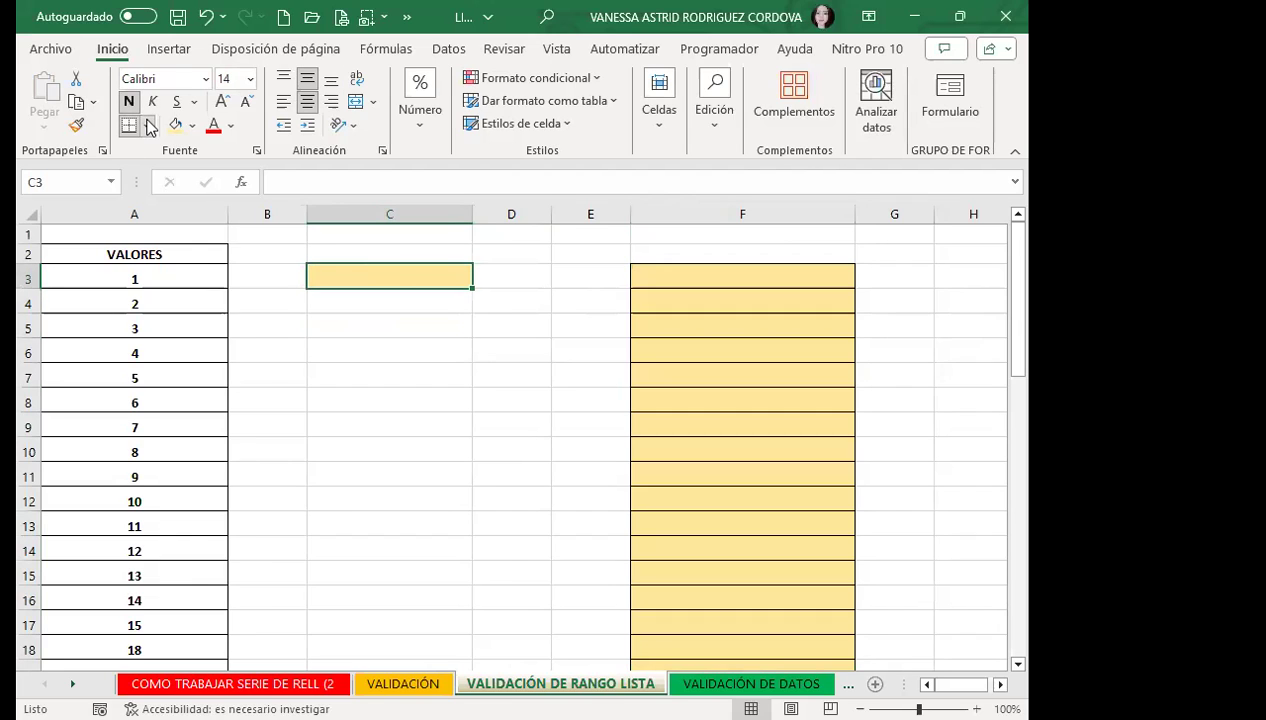
click(149, 125)
click(138, 388)
click(365, 326)
click(378, 282)
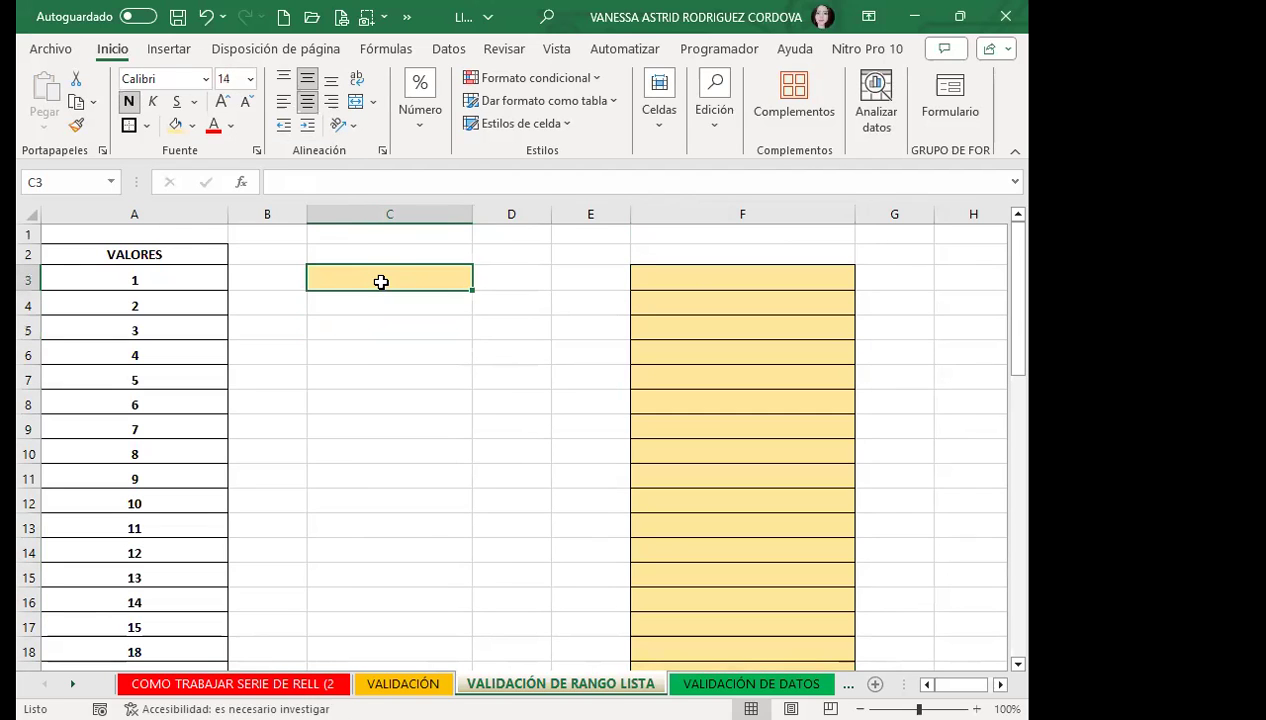
click(447, 48)
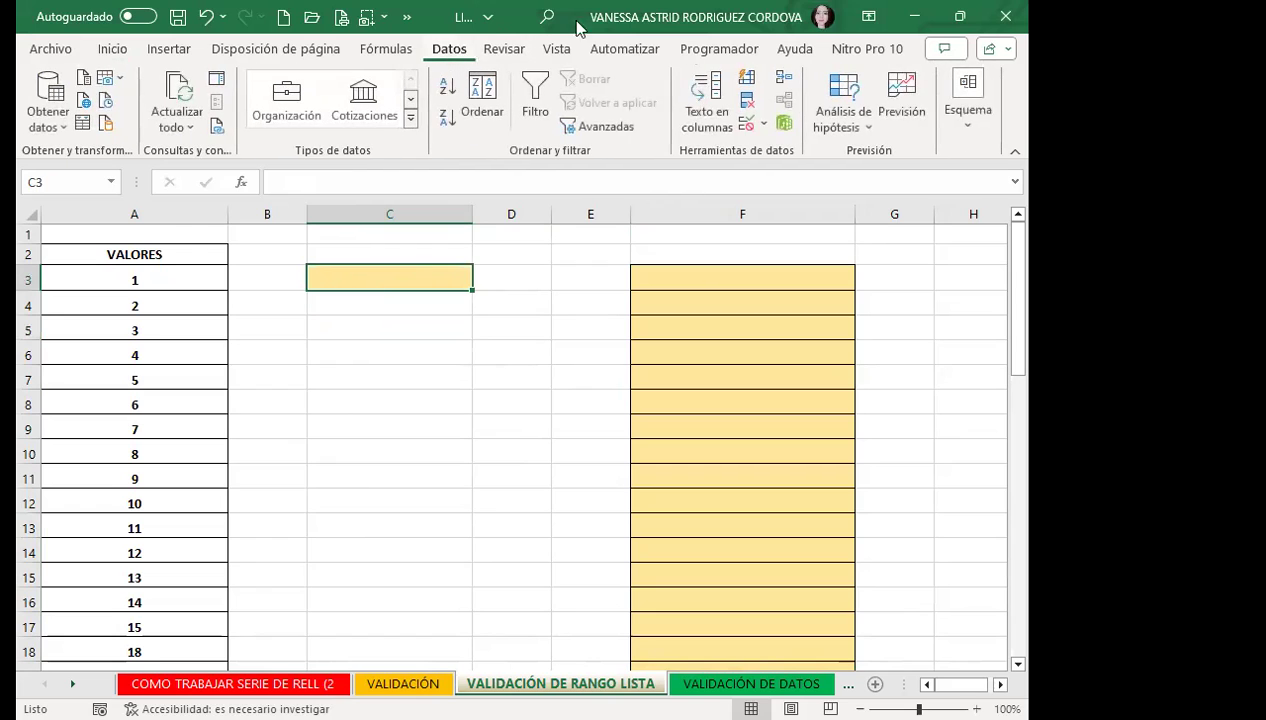
Step: Limit C3 to a List whose source is =$A$3:$A$25, the VALORES numbers
click(750, 125)
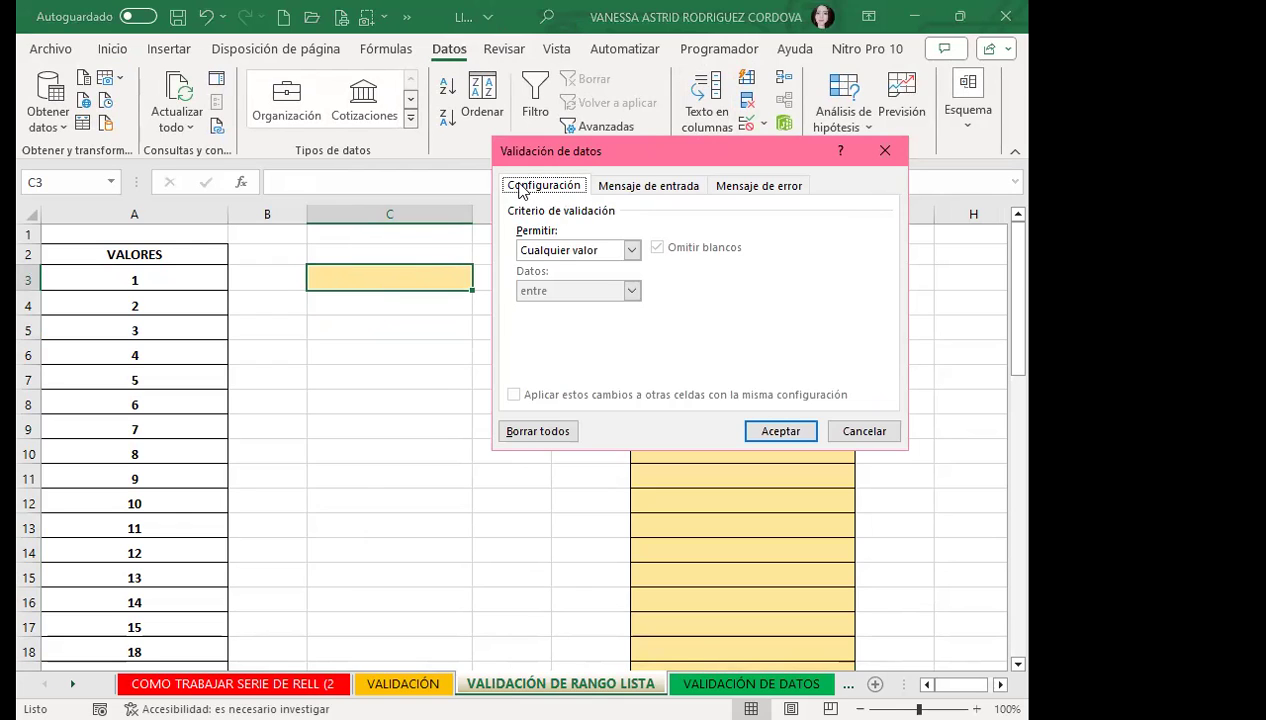
click(632, 250)
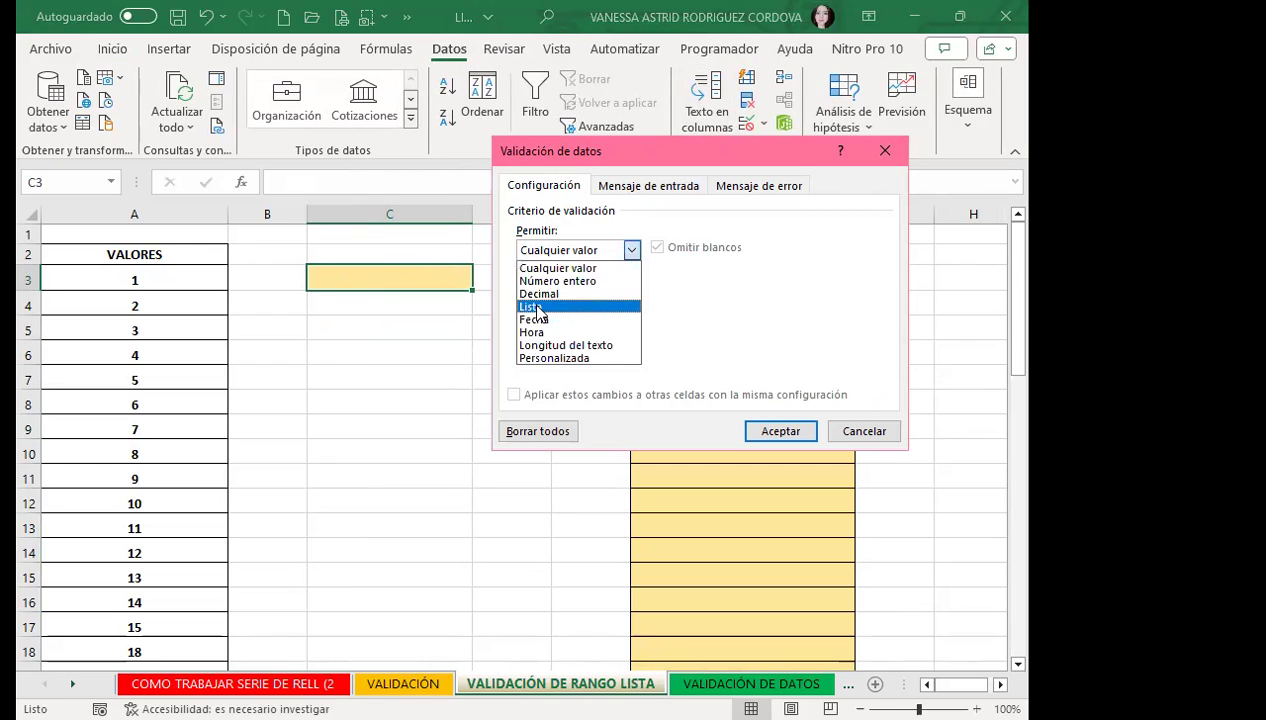
click(537, 307)
click(527, 328)
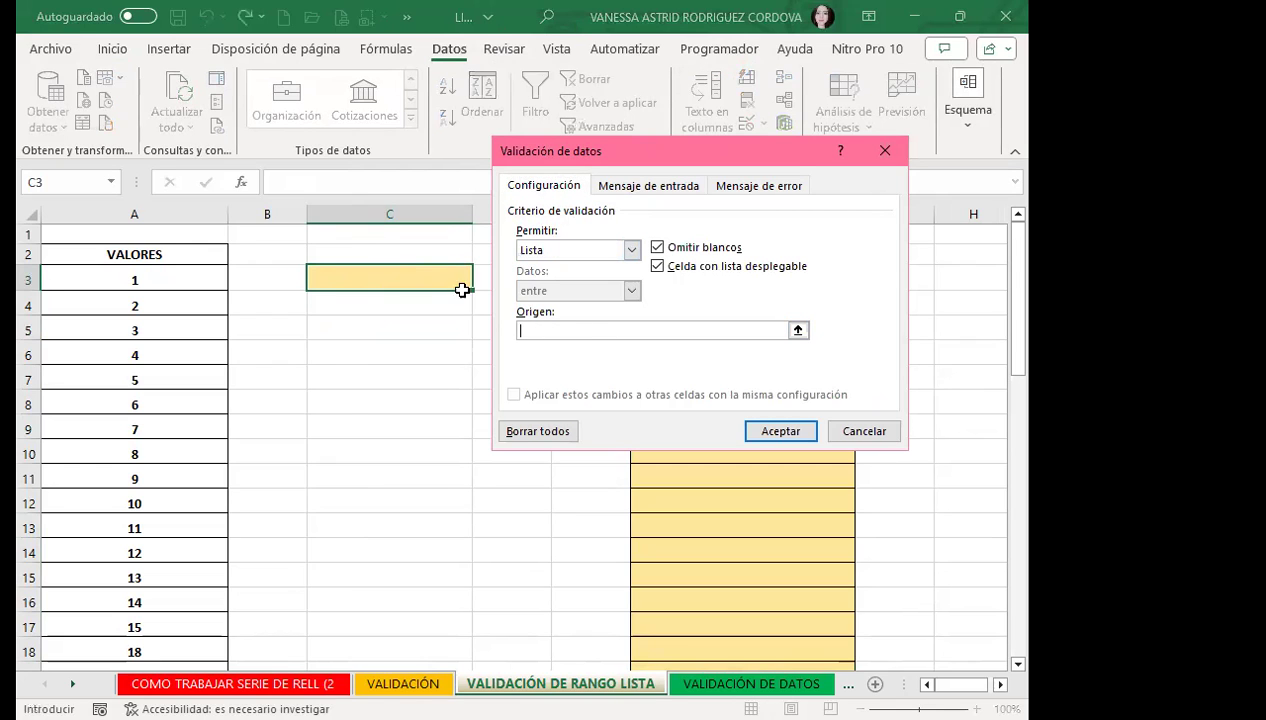
click(180, 274)
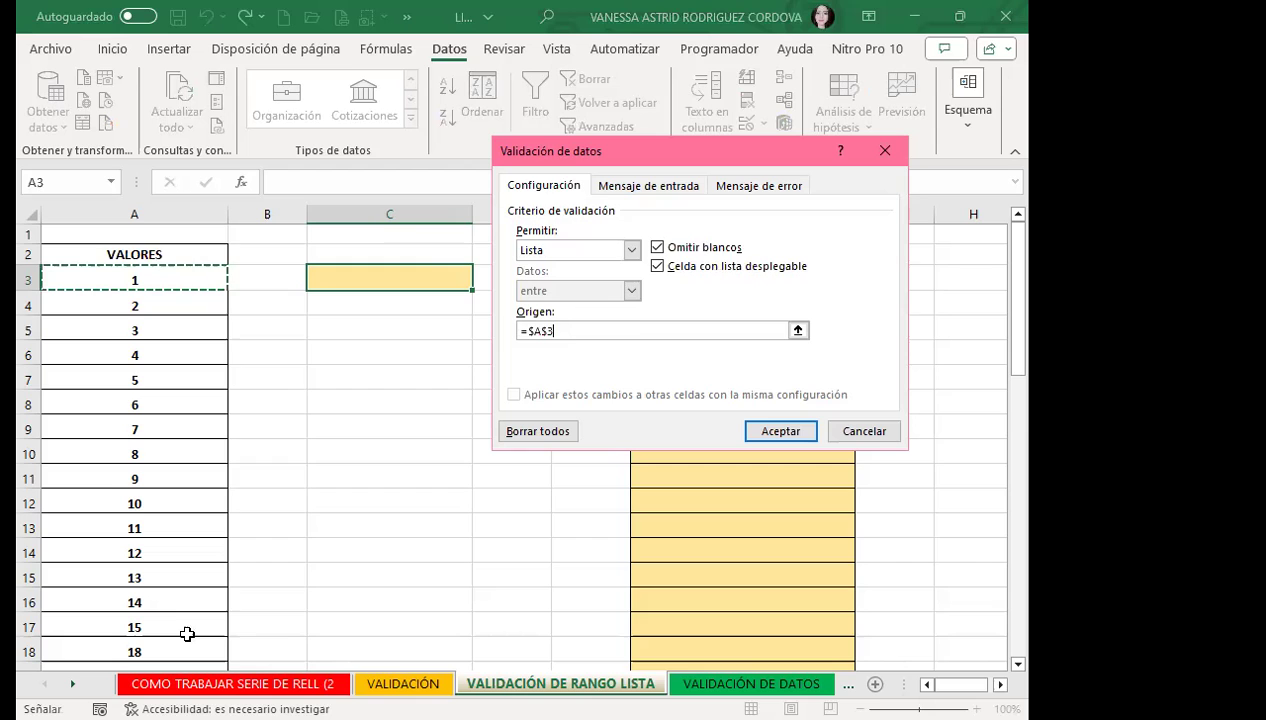
key(ctrl+shift+Down)
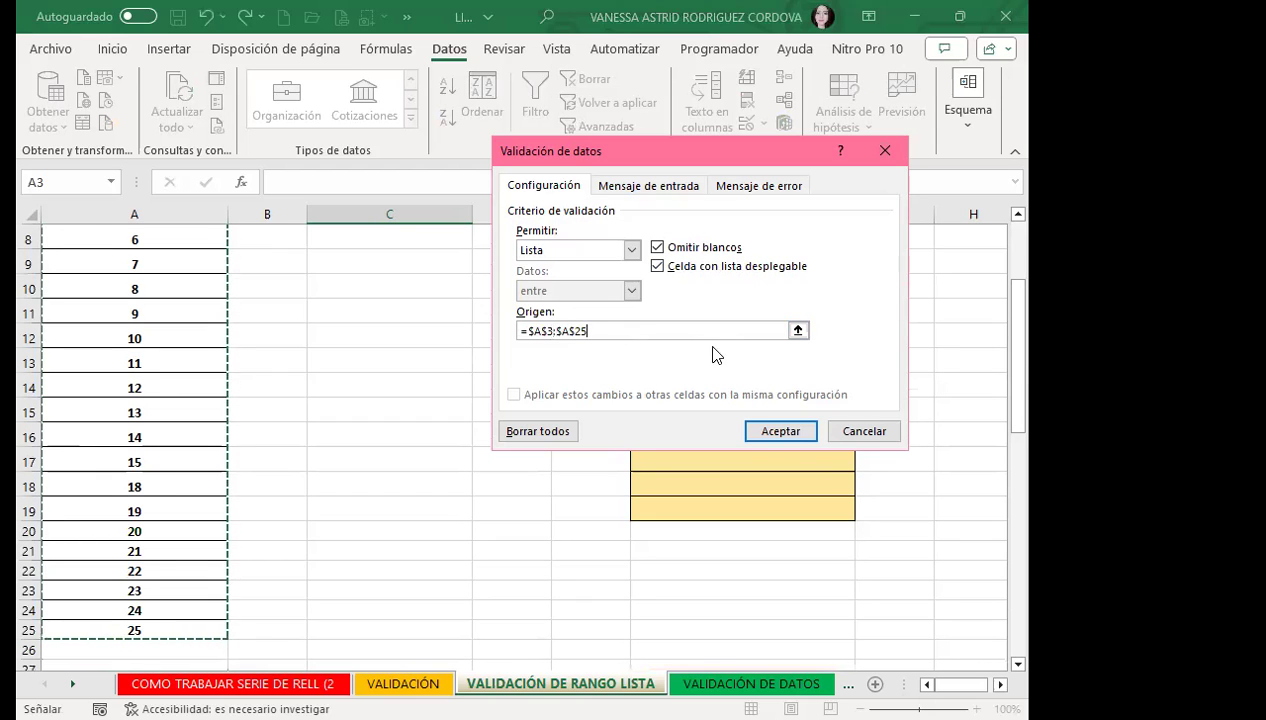
click(780, 431)
scroll(322, 412, up, 3)
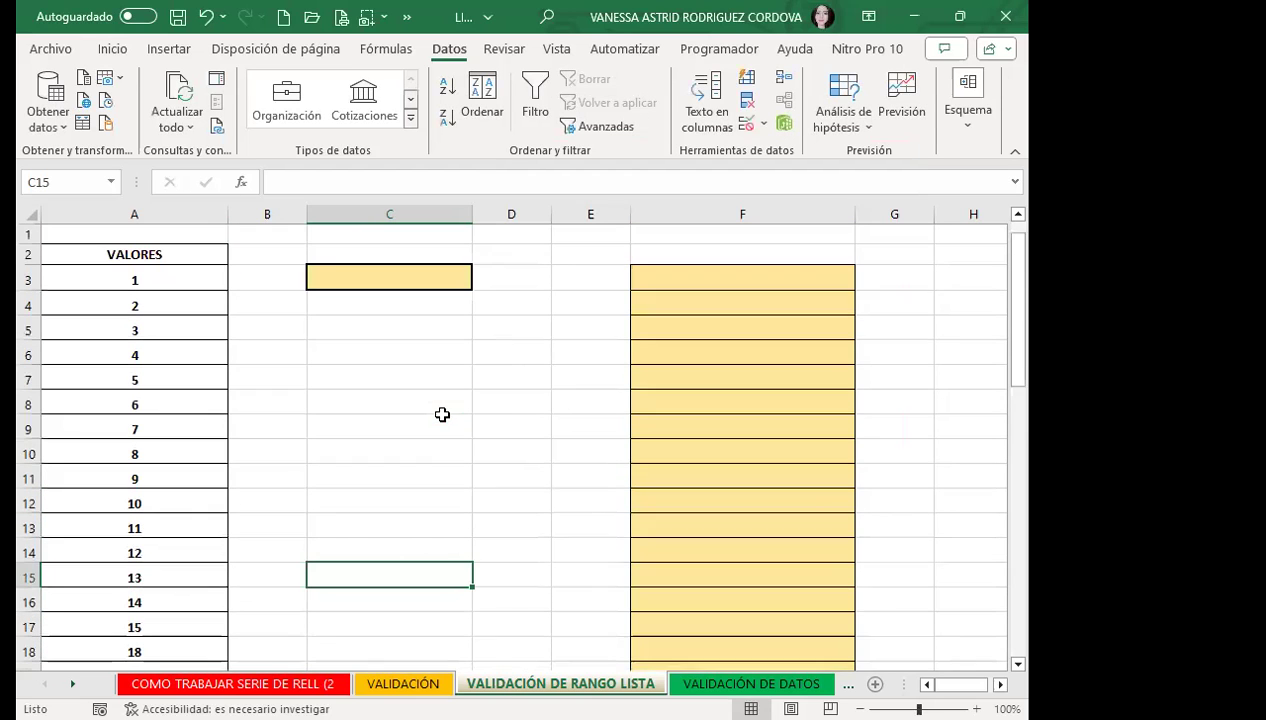
Step: Select C3 and choose 7 from its dropdown list
click(355, 379)
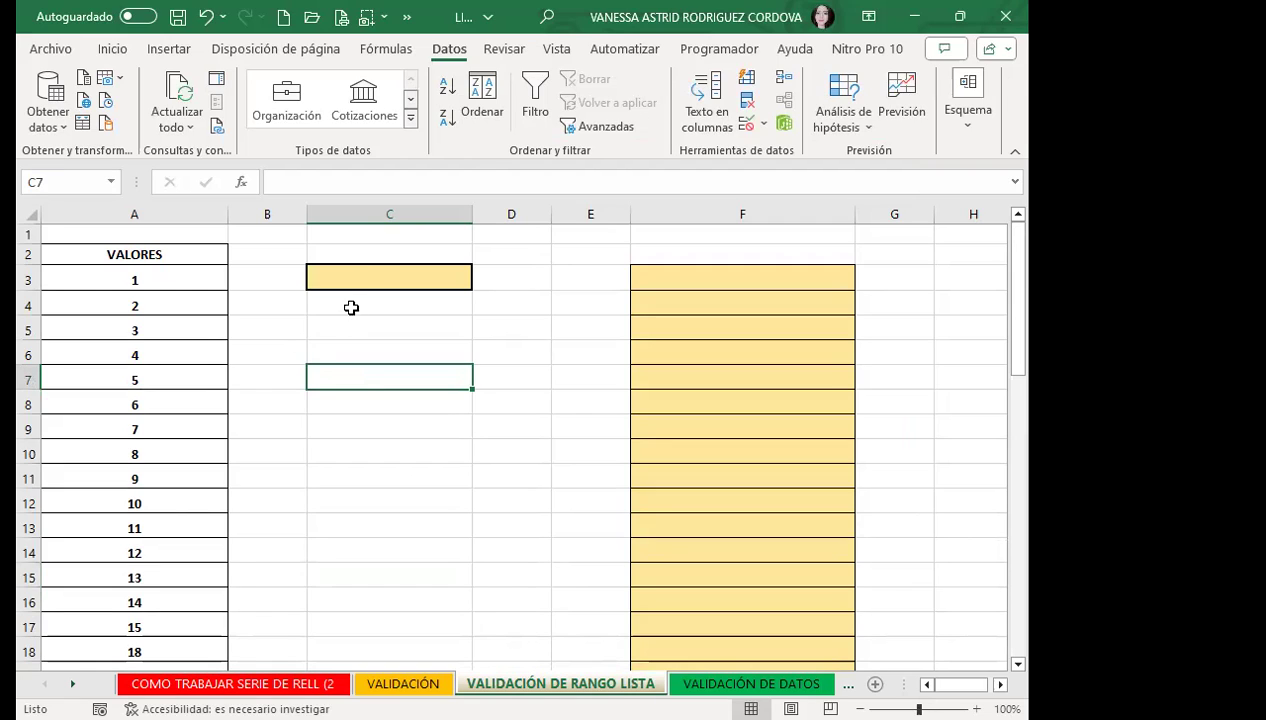
click(361, 270)
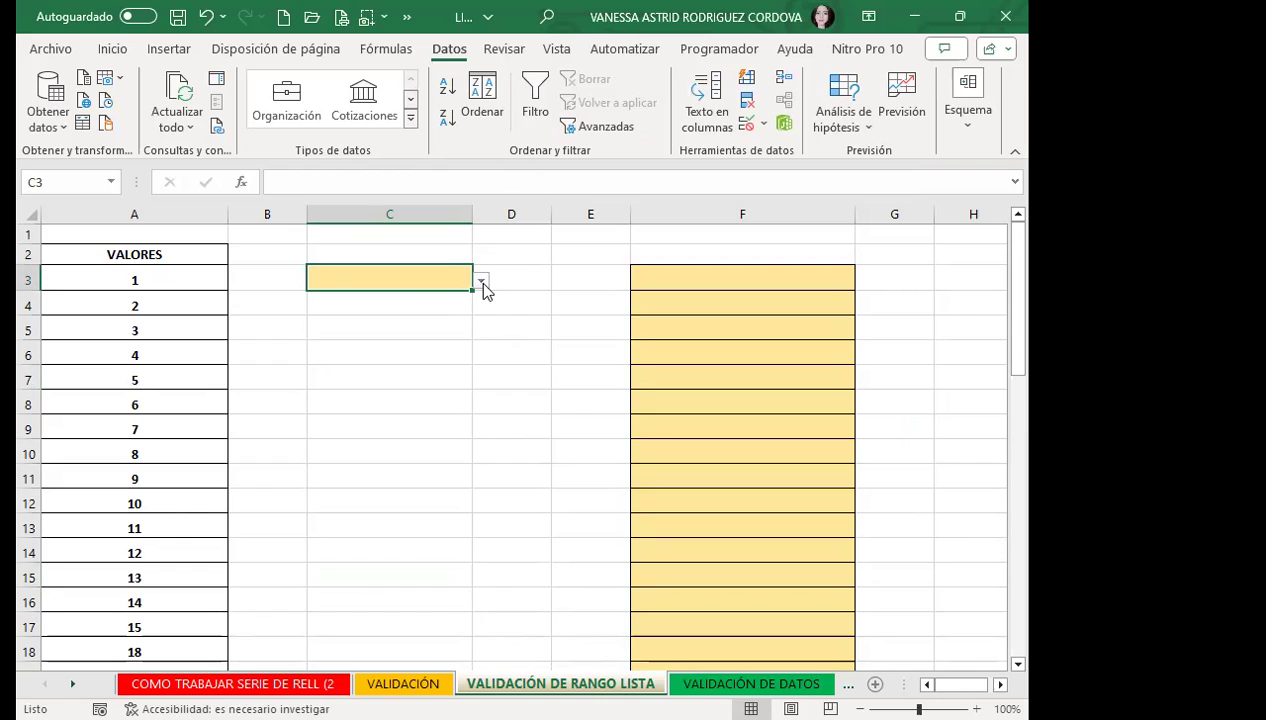
click(481, 282)
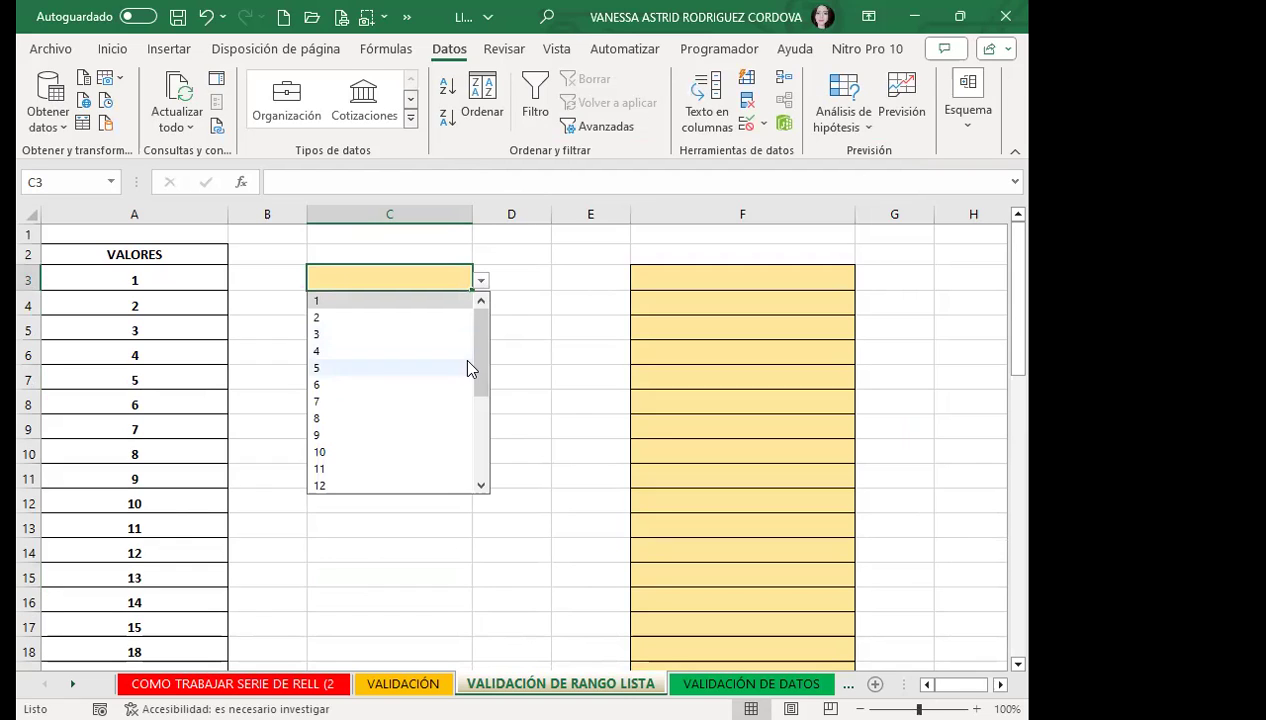
mouse_move(480, 349)
mouse_down()
mouse_move(480, 444)
mouse_move(488, 325)
mouse_up()
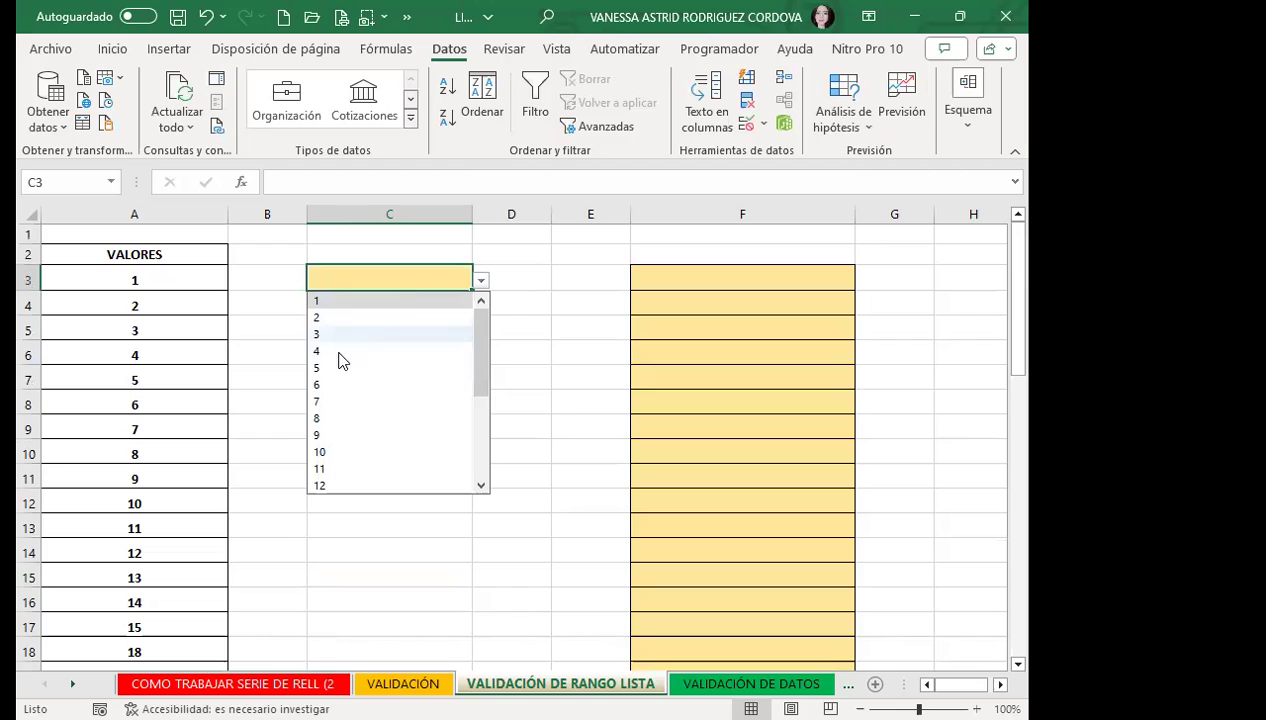
click(318, 401)
Step: Switch C3 to 11, then 12, and finally 25 from the dropdown list
click(482, 282)
click(345, 470)
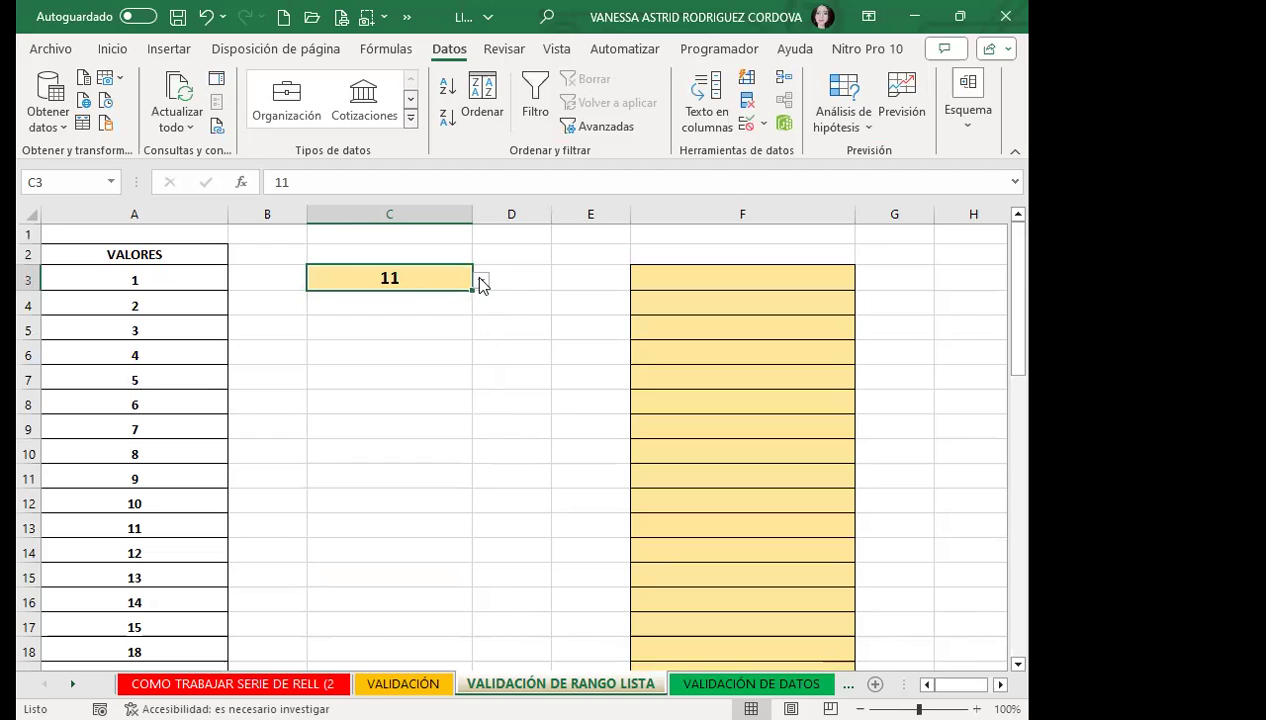
click(482, 285)
click(353, 488)
click(482, 285)
drag(483, 350, 489, 452)
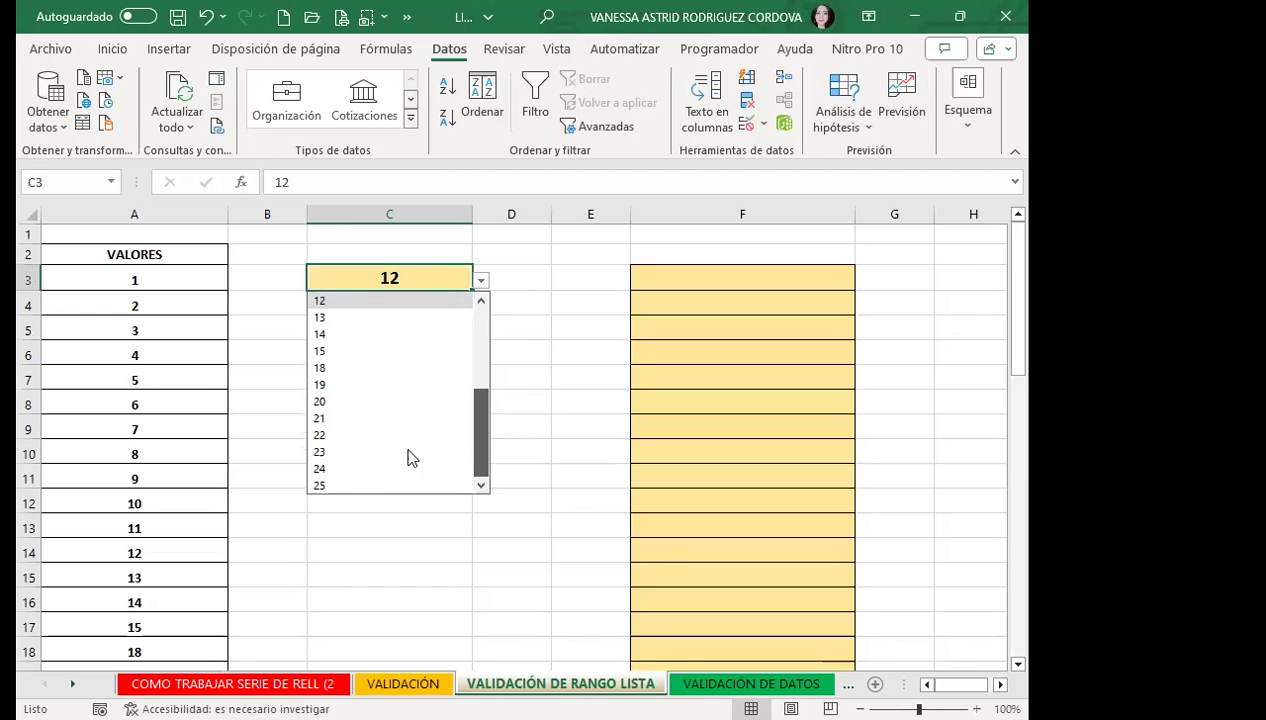
click(336, 486)
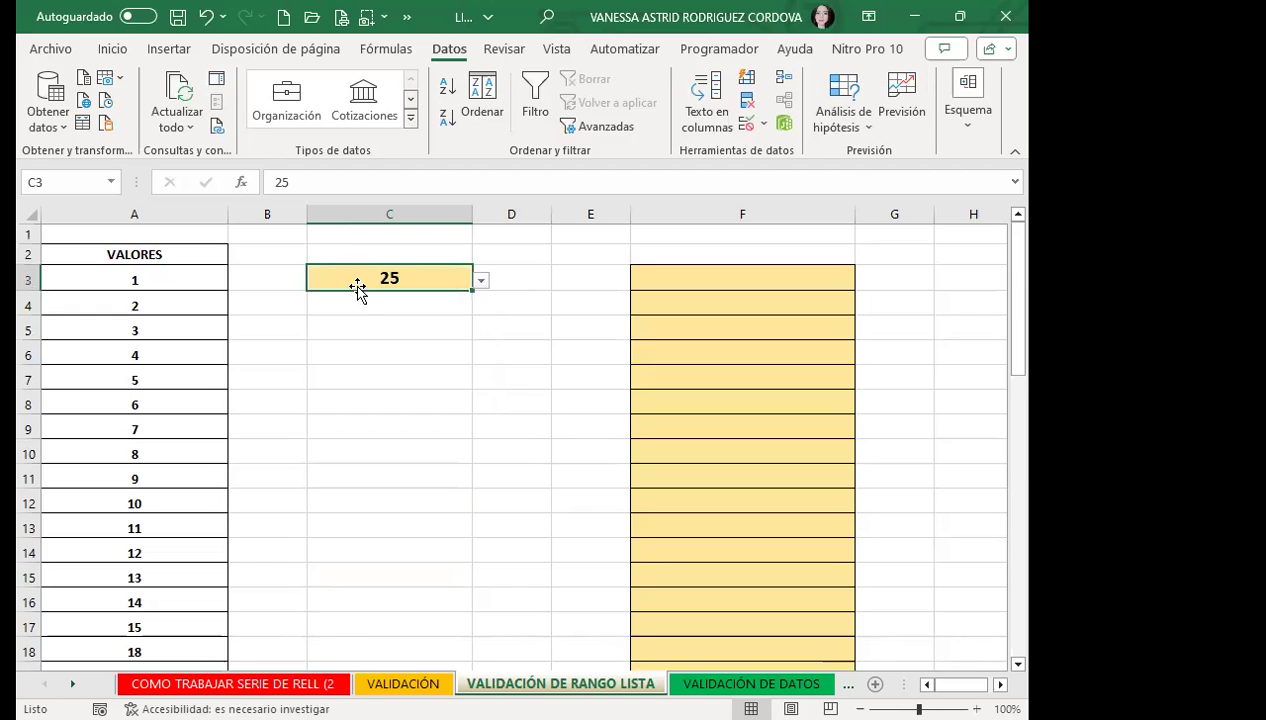
double_click(338, 282)
Step: Change C3 to 26 and see the validation error reject it
key(BackSpace)
text(6)
key(Return)
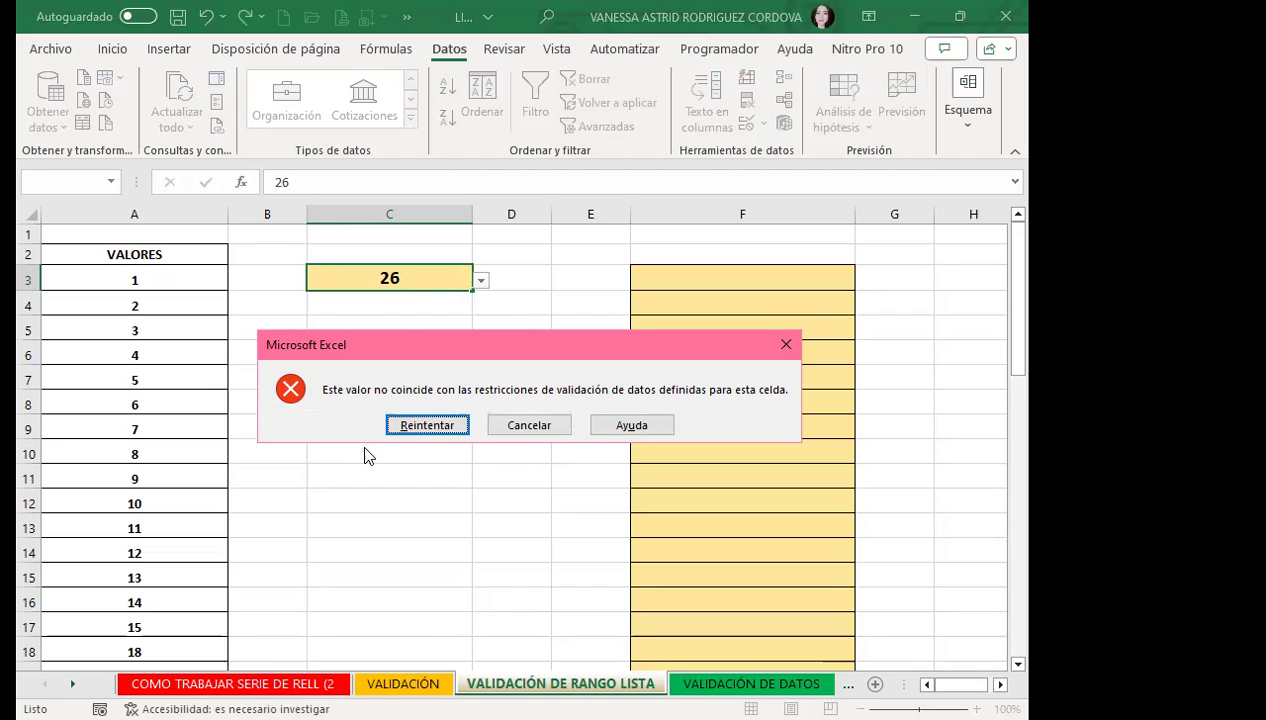
click(417, 434)
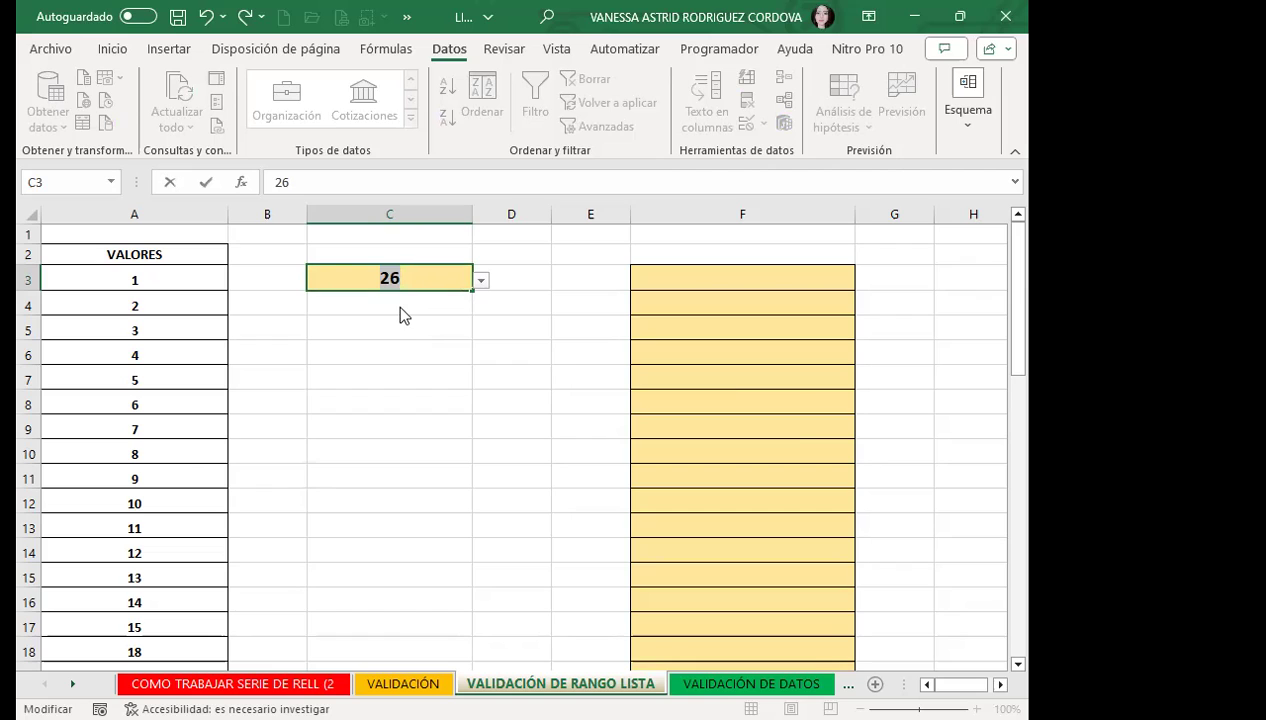
click(400, 314)
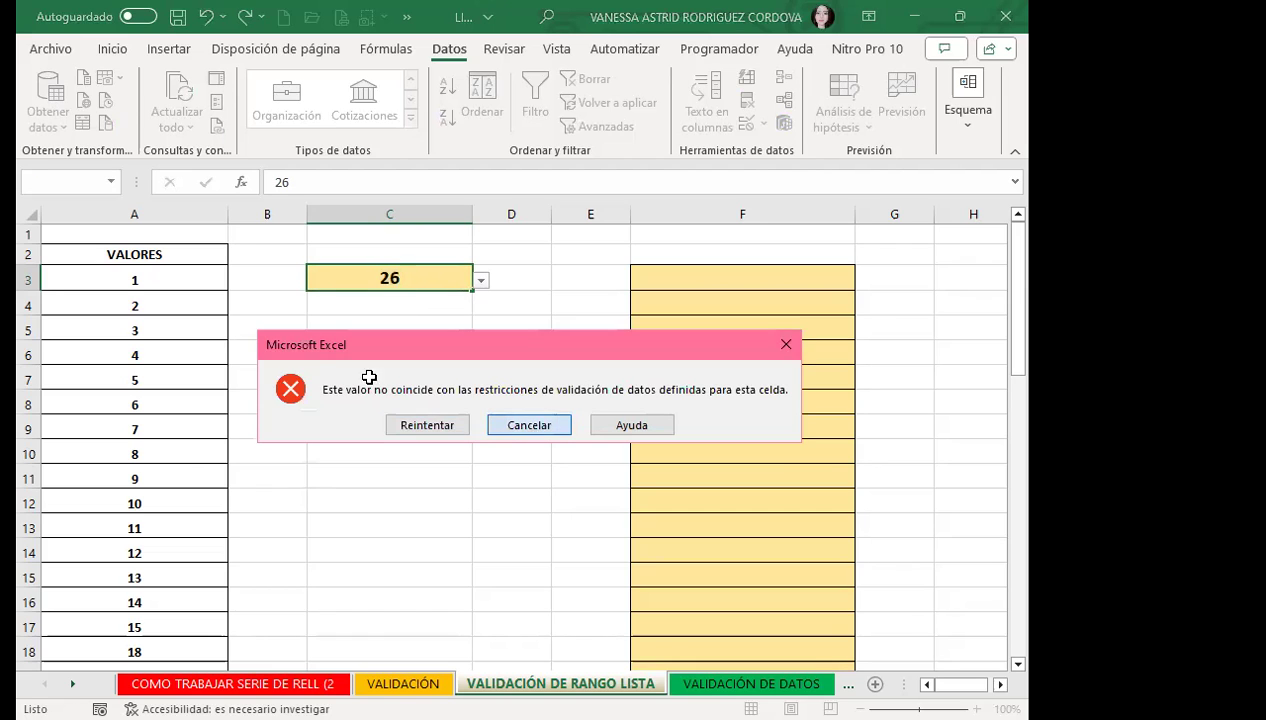
Step: Cancel the rejected 26 and clear C3 so it is empty
key(Escape)
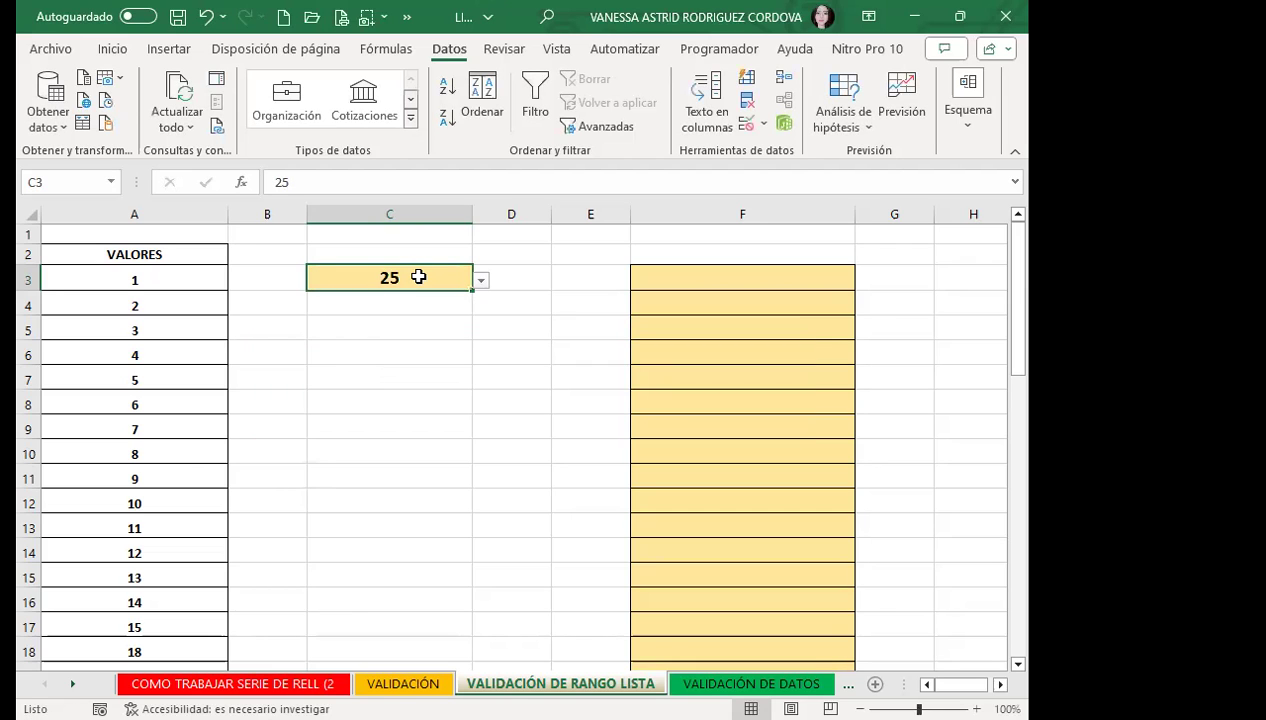
key(Delete)
click(364, 382)
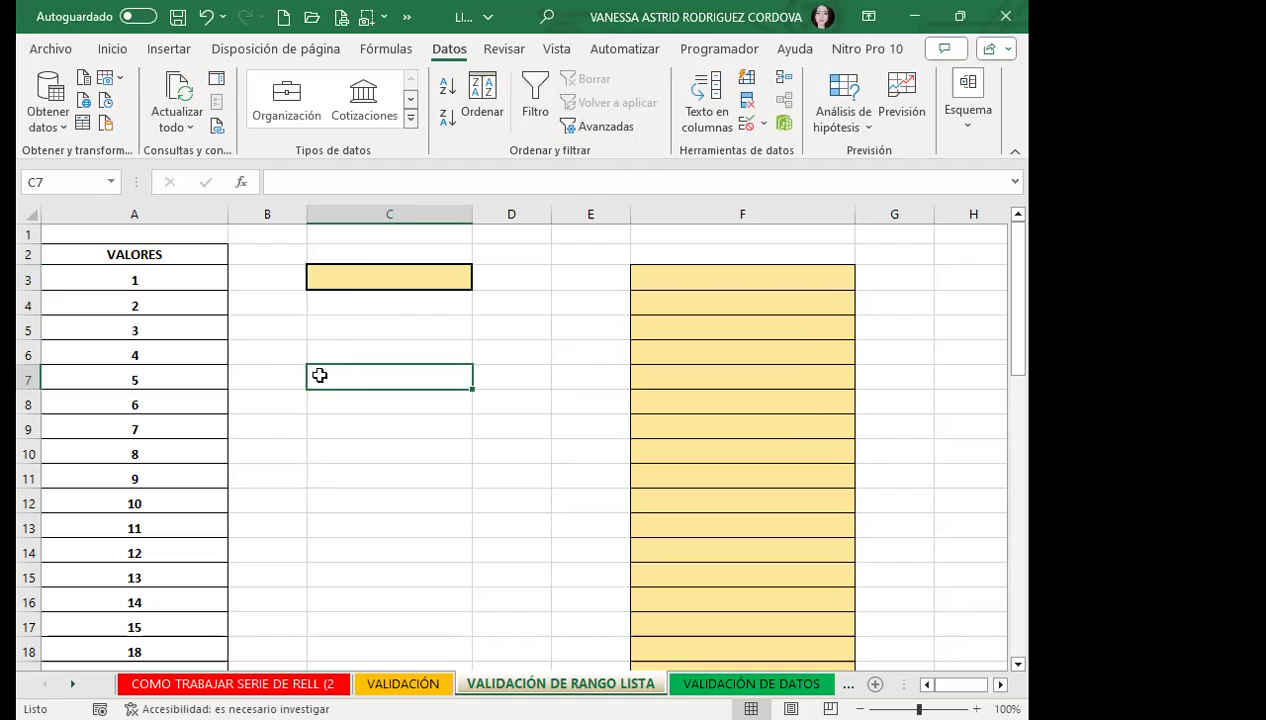
click(341, 279)
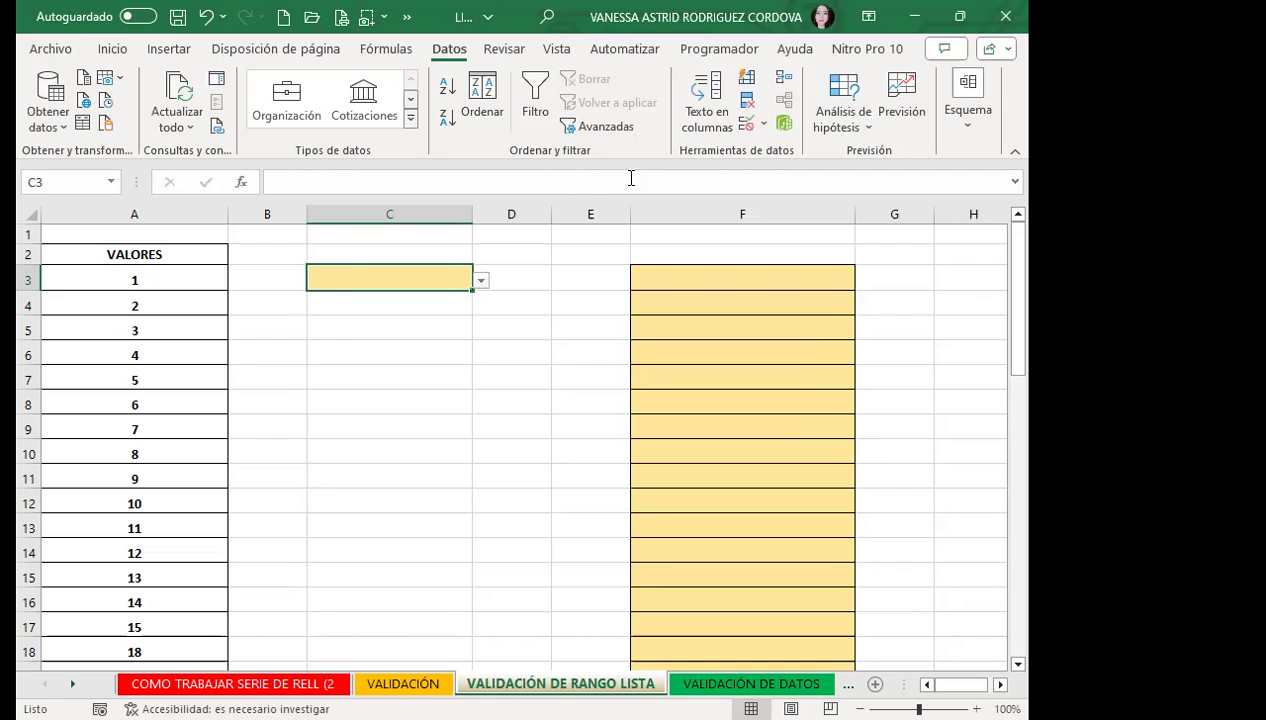
Step: Review C3's list rule, then delete the values 7 to 13 in A9:A15
click(746, 122)
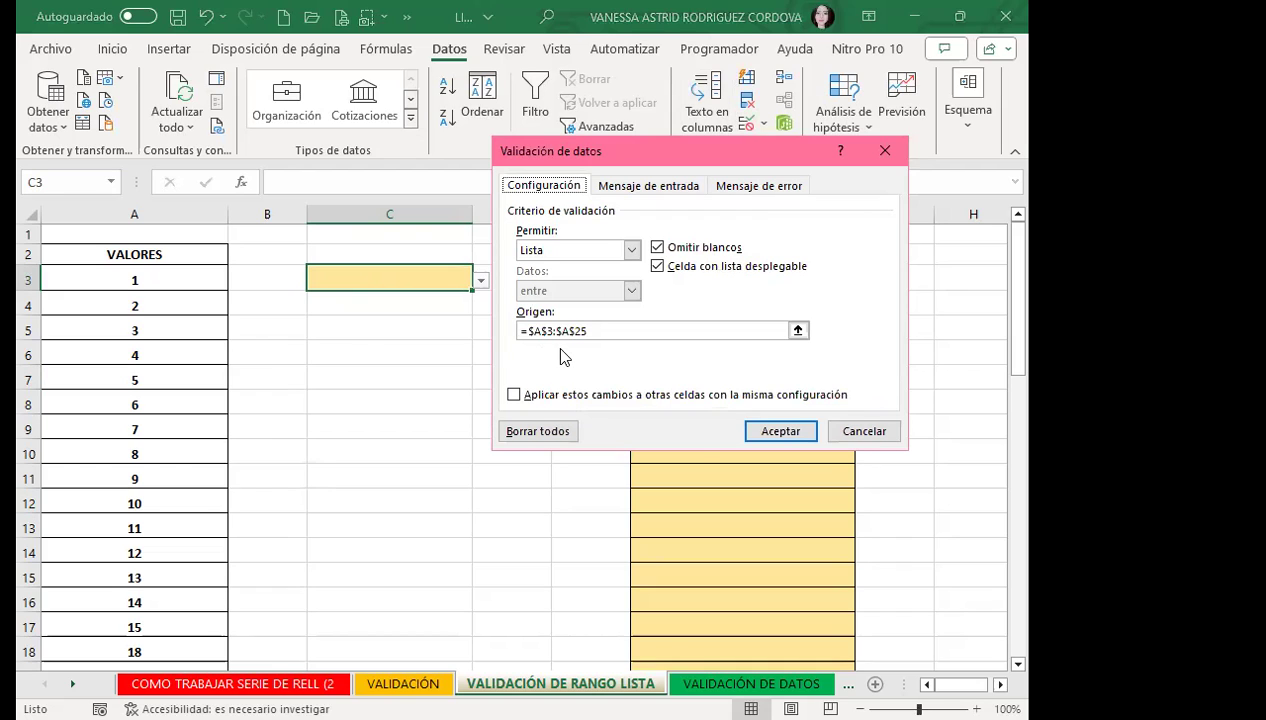
click(884, 151)
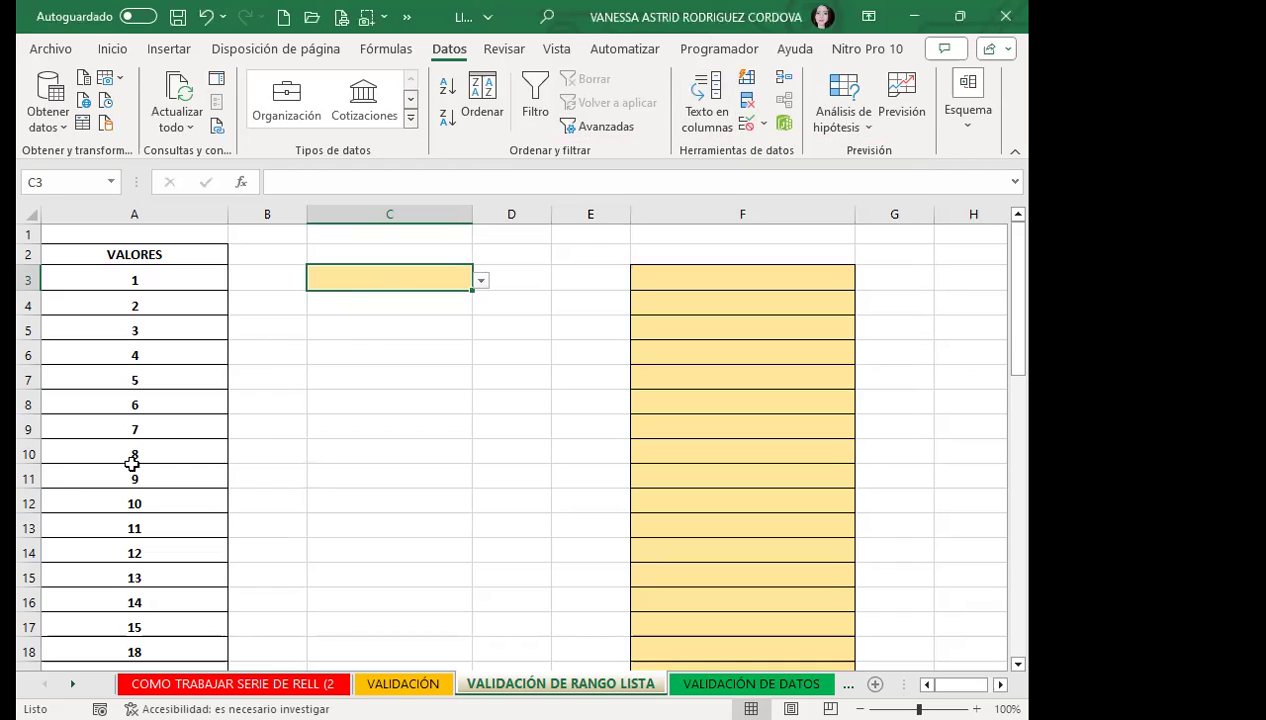
drag(166, 424, 171, 571)
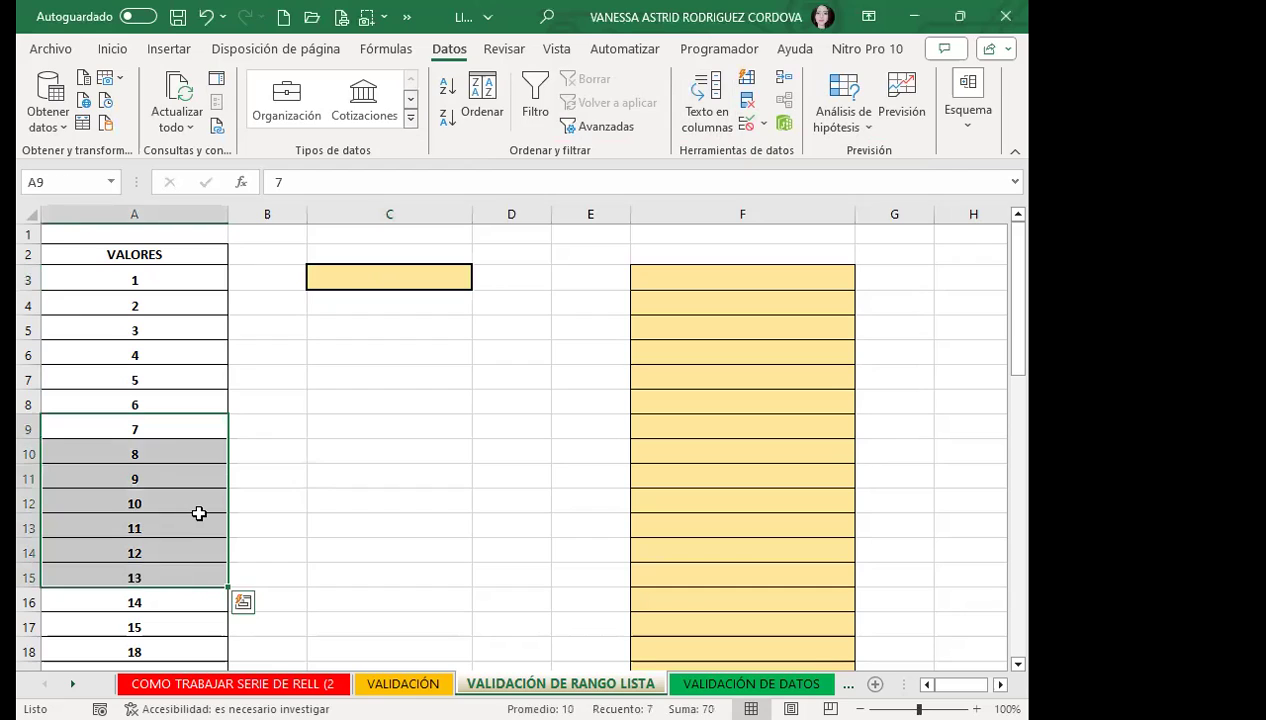
key(Delete)
Step: Enter 7 in C3, cancel the rejection, and undo to restore 7–13 in A9:A15
click(428, 278)
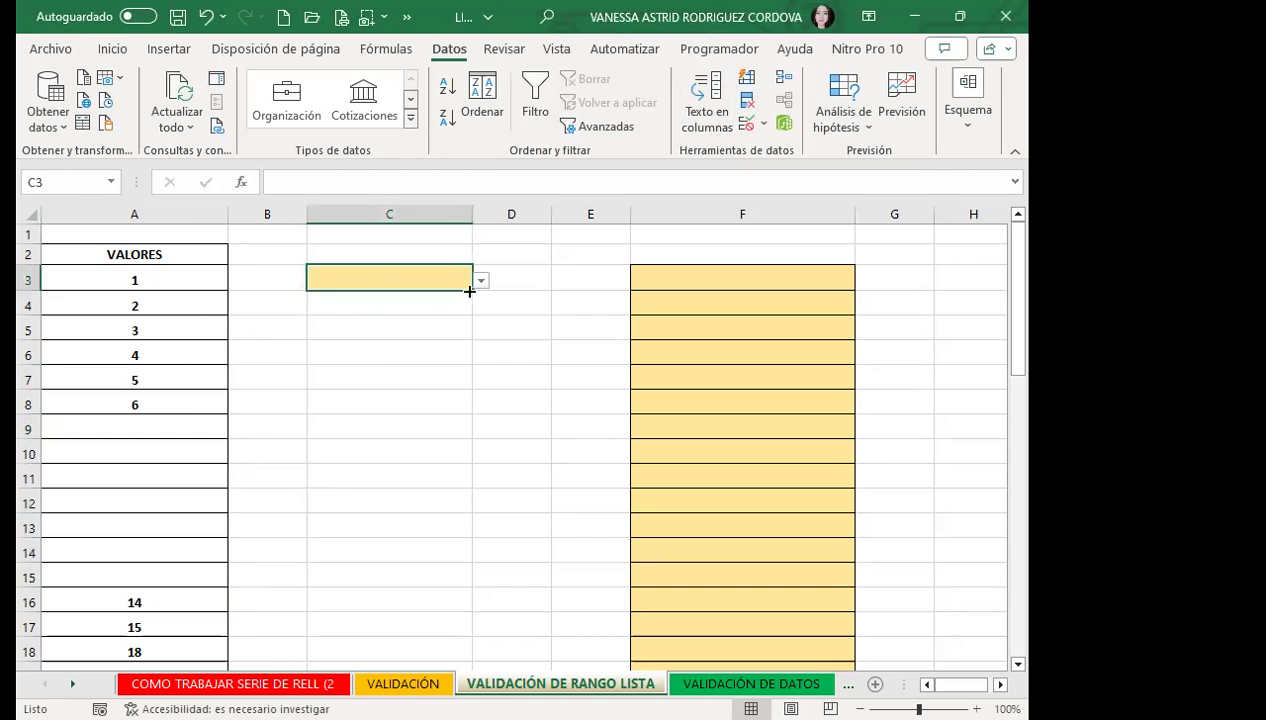
click(480, 282)
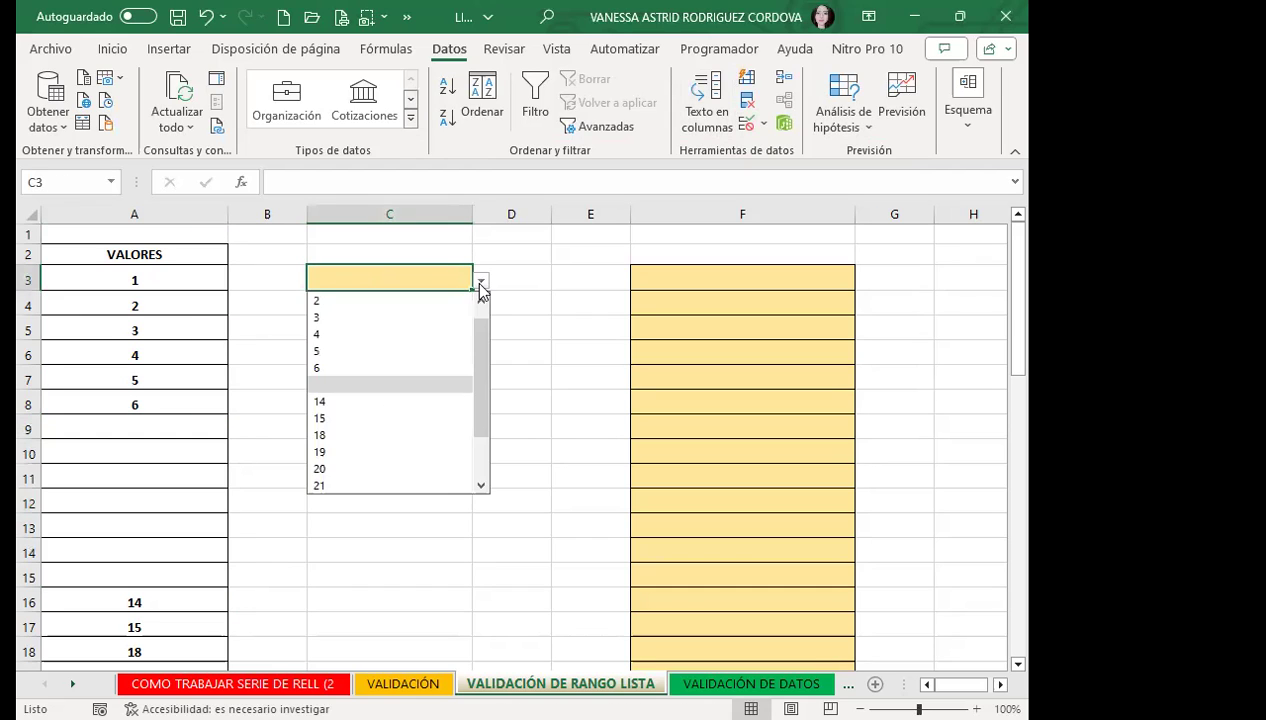
mouse_move(483, 364)
mouse_down()
mouse_move(484, 453)
mouse_move(490, 298)
mouse_up()
click(393, 283)
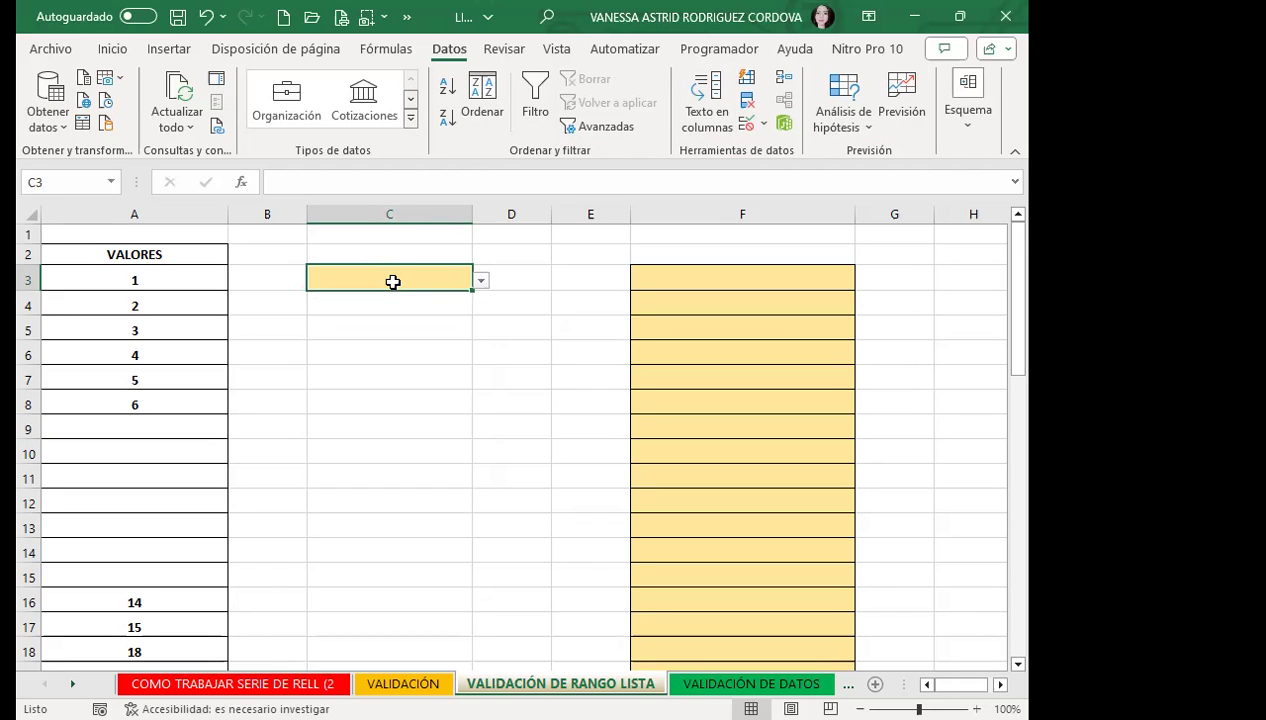
text(7)
key(Return)
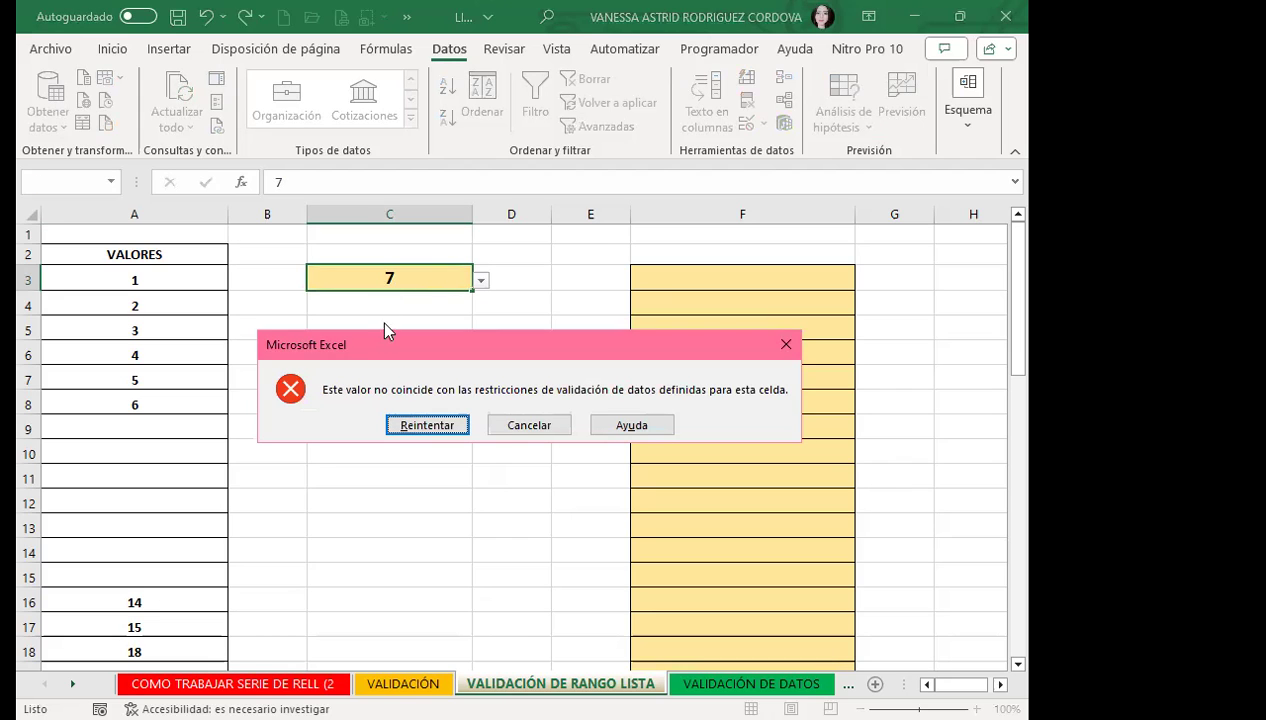
click(785, 345)
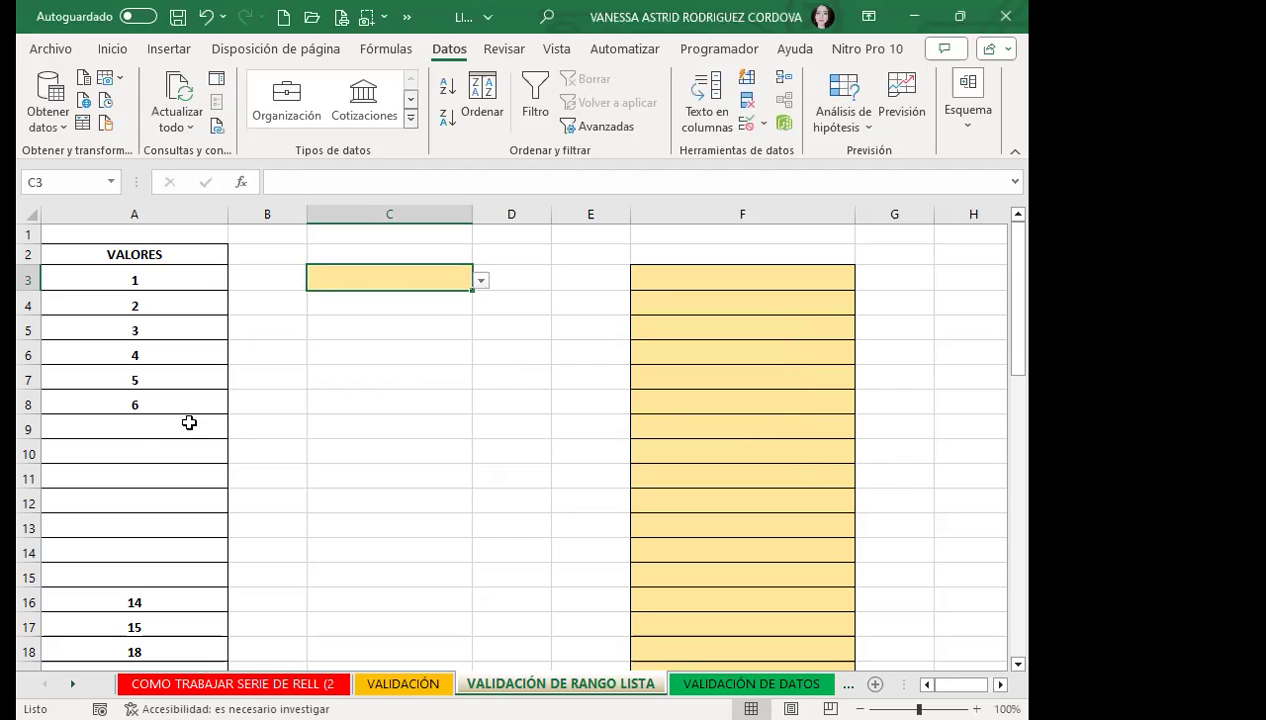
key(ctrl+z)
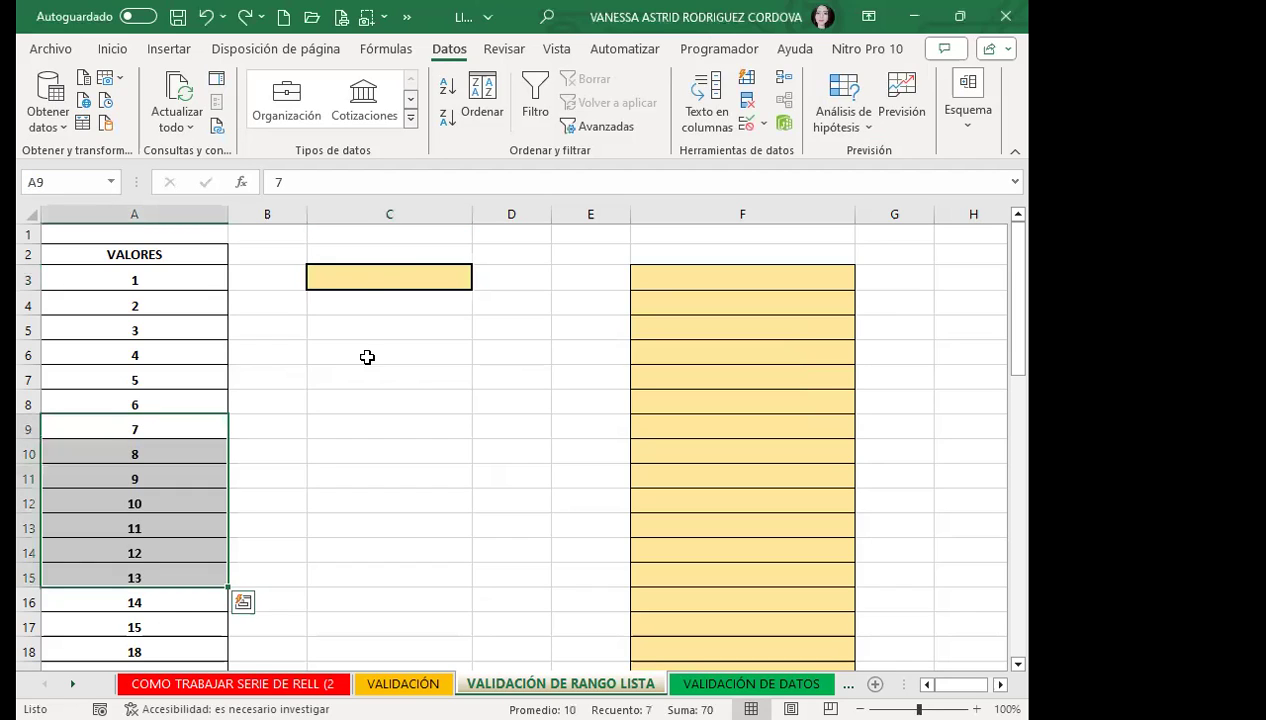
Step: Type 7 into C3, now accepted since 7 is back in the list
click(376, 277)
click(481, 284)
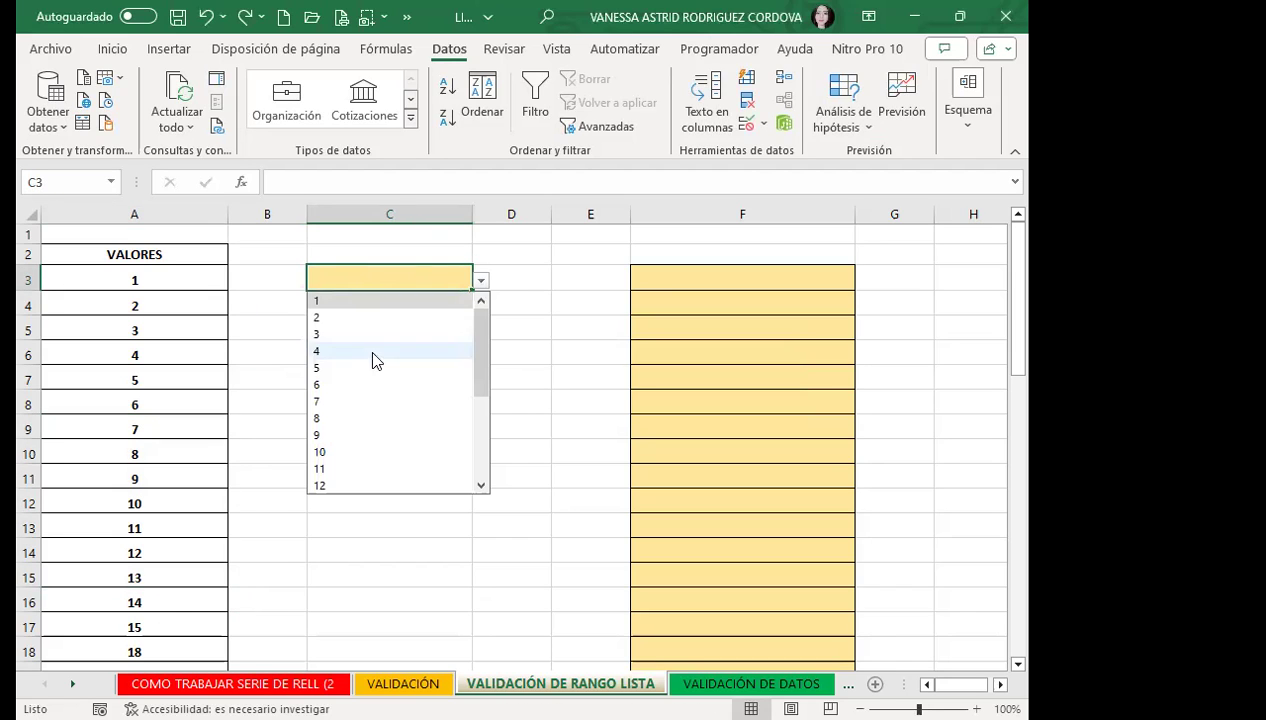
click(349, 282)
double_click(351, 280)
text(7)
key(Return)
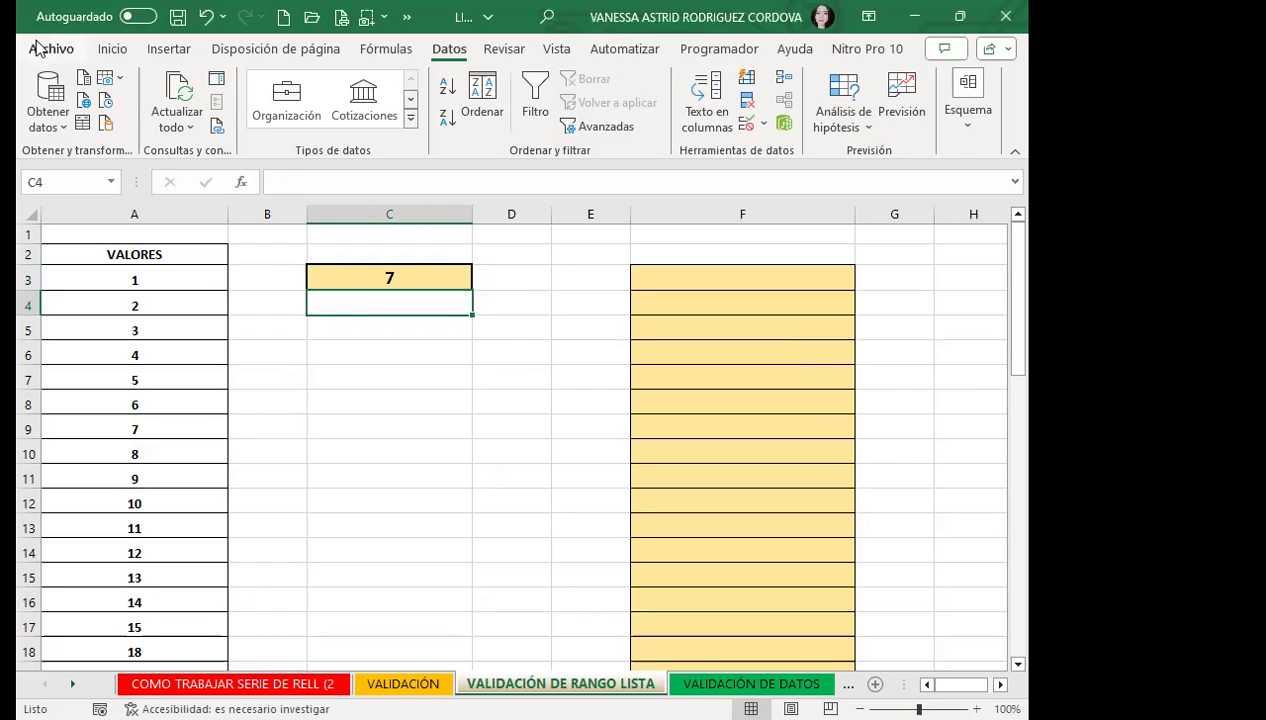
Step: Overwrite A4:A6 with a first name, EXCEL, and another first name
click(90, 300)
text(VANESSA)
key(Return)
text(EXCEL)
key(Return)
text(CARL)
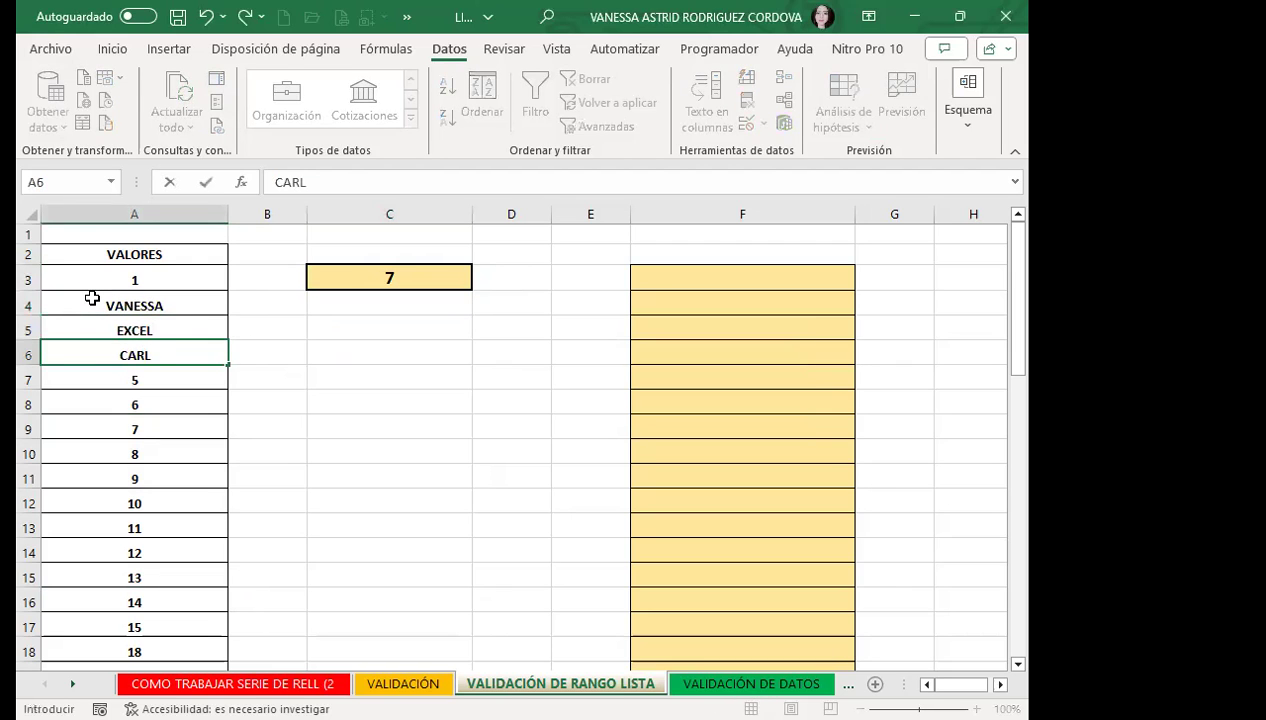
text(OS)
key(Return)
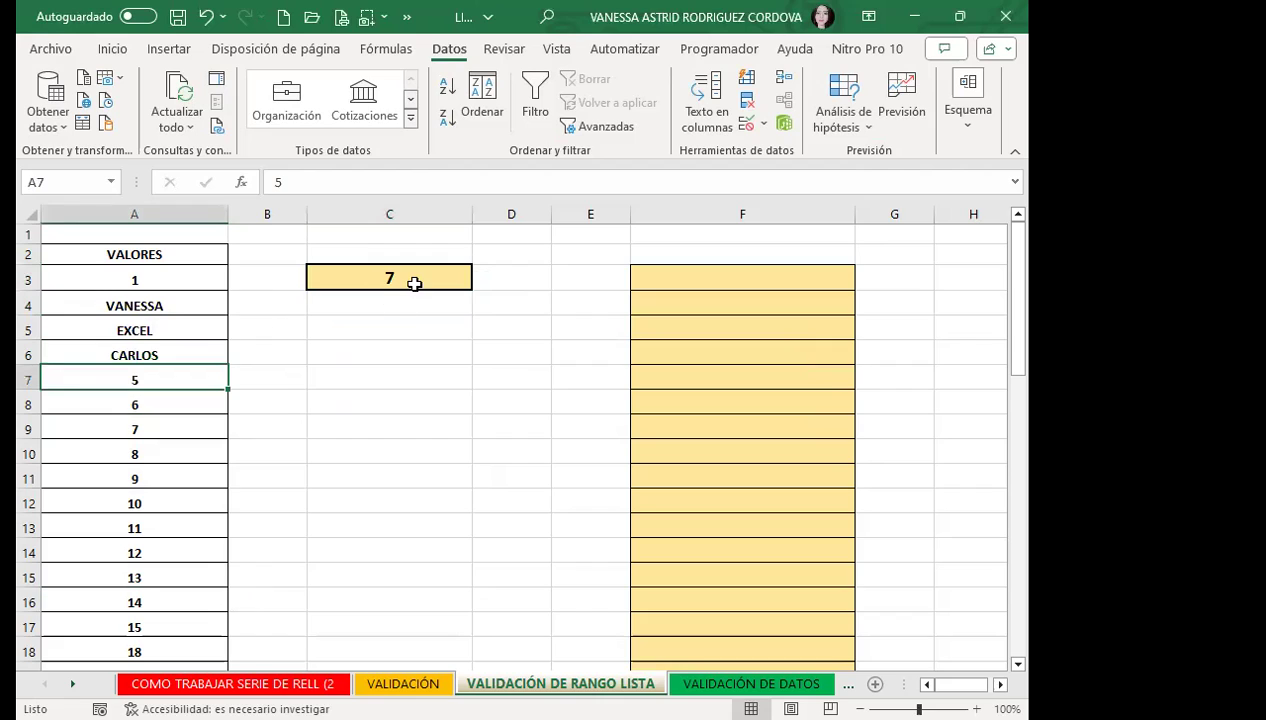
Step: Choose EXCEL for C3 from its updated dropdown list
click(413, 283)
click(481, 281)
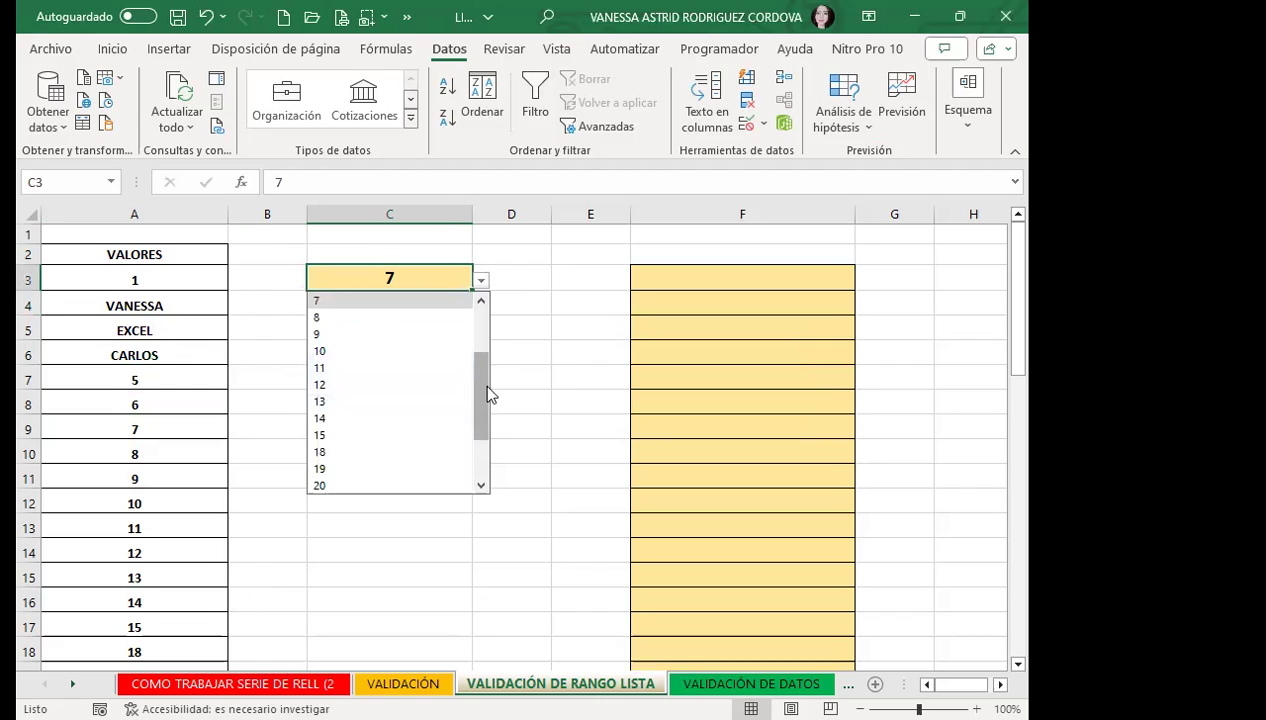
drag(483, 390, 488, 320)
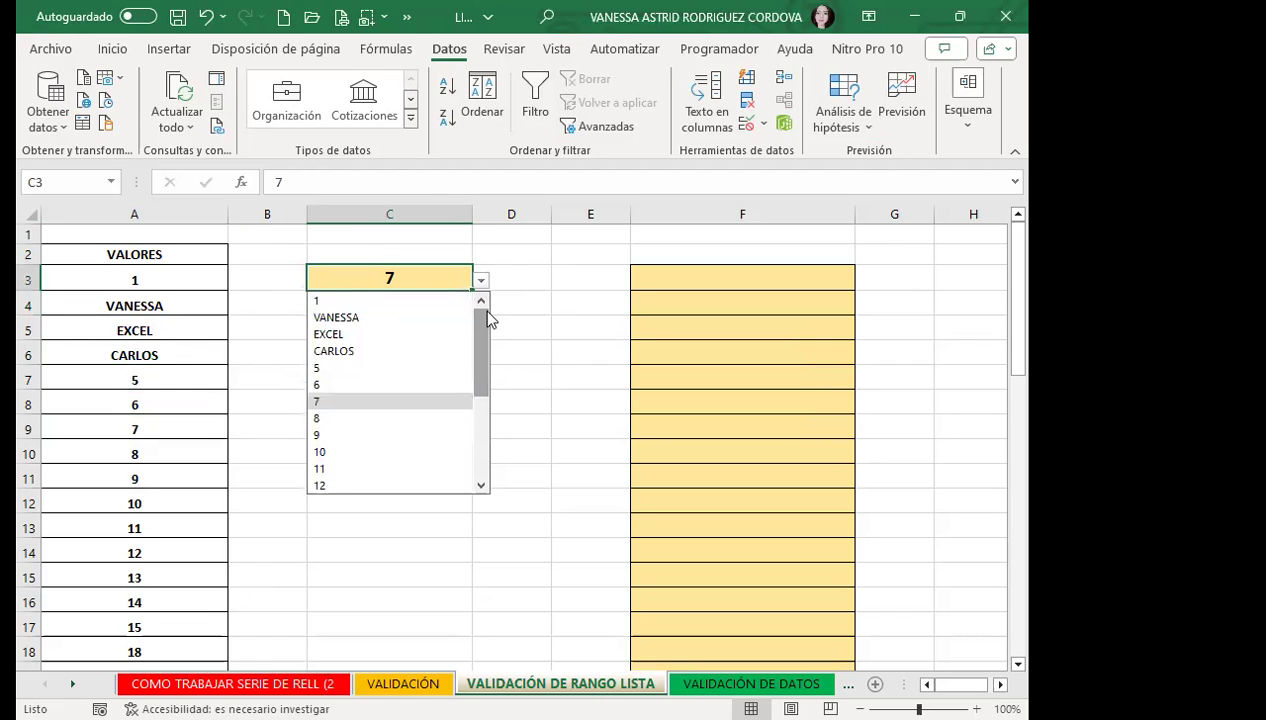
click(347, 335)
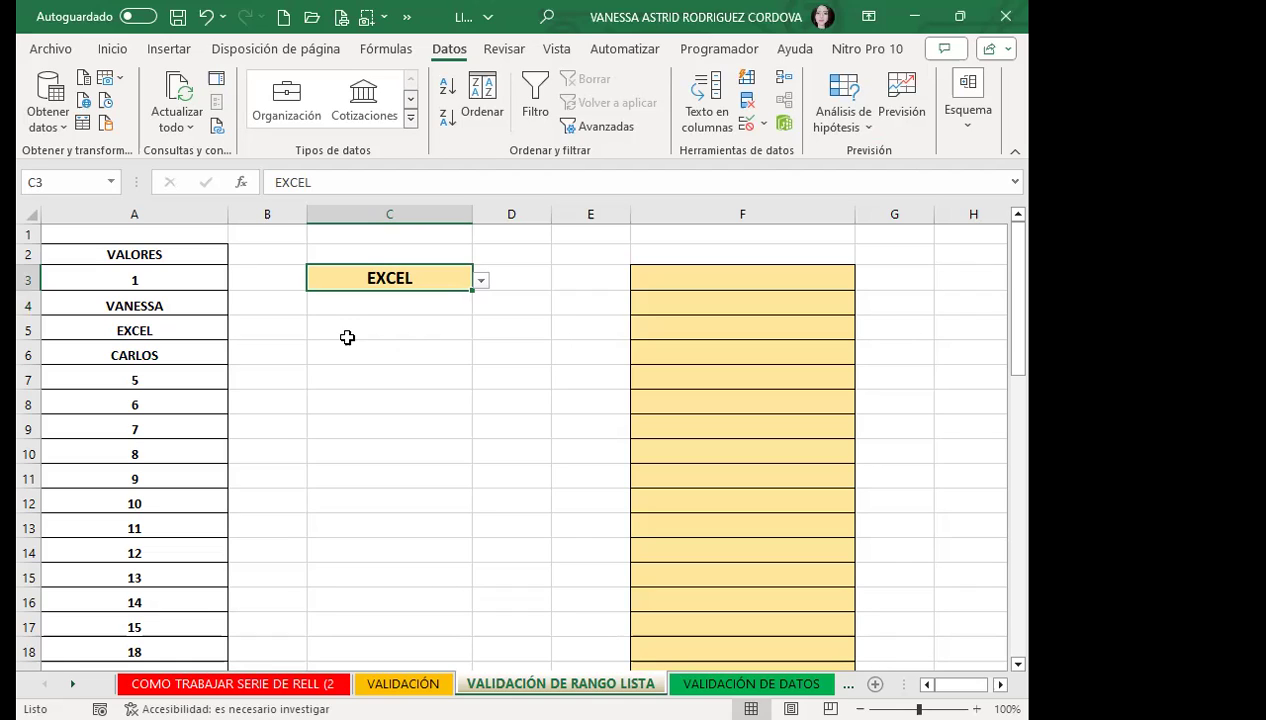
click(347, 337)
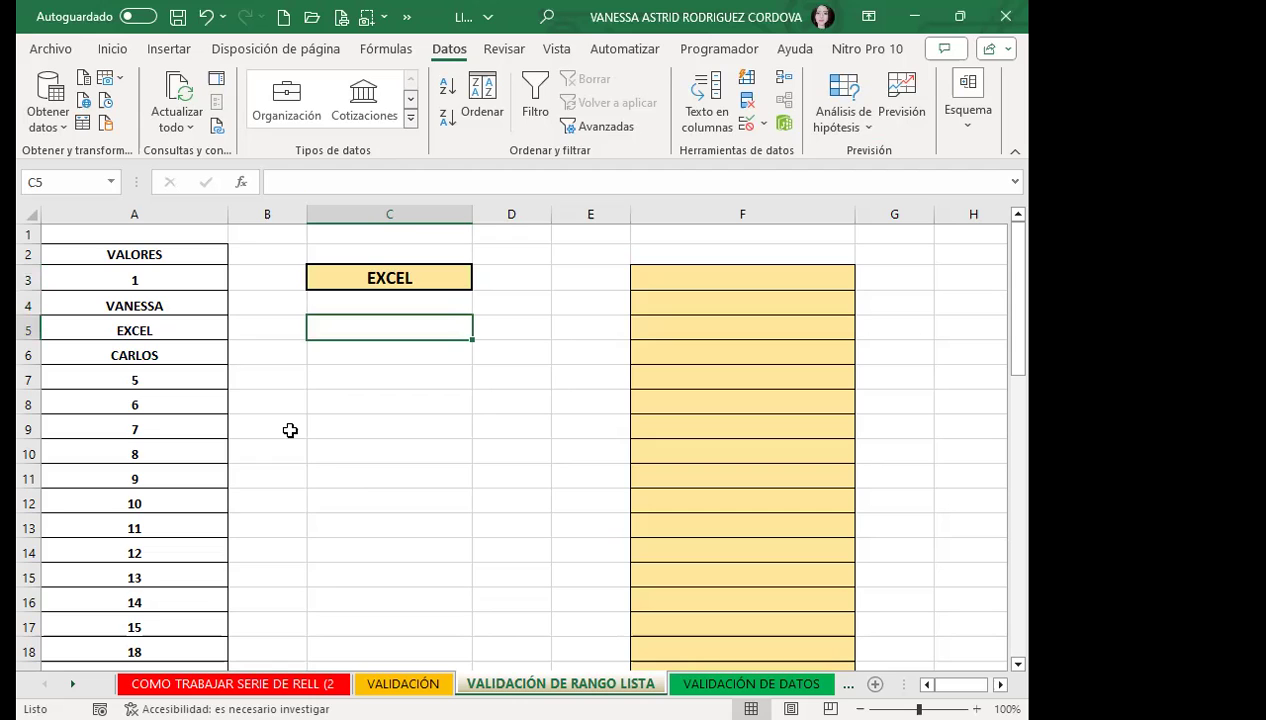
Step: Select the LISTA names in A29:A59 and name the range LISTAS_1
scroll(290, 430, down, 6)
scroll(290, 430, down, 2)
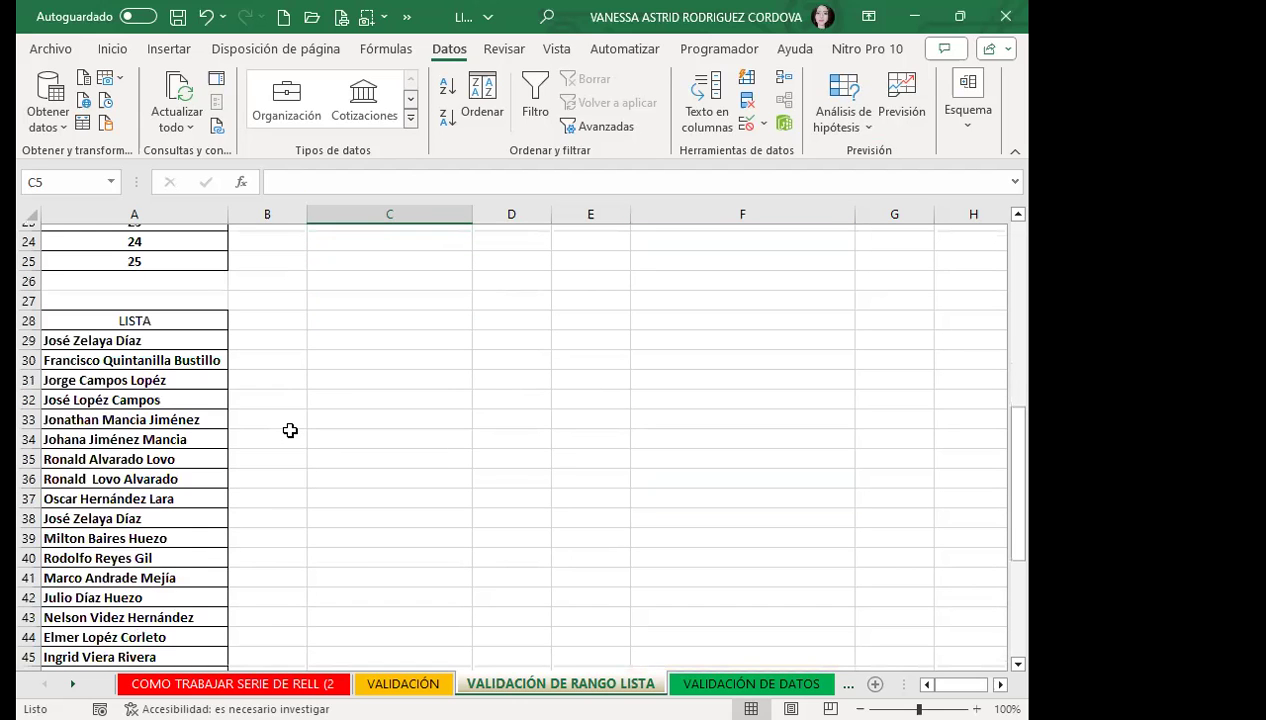
drag(147, 340, 140, 635)
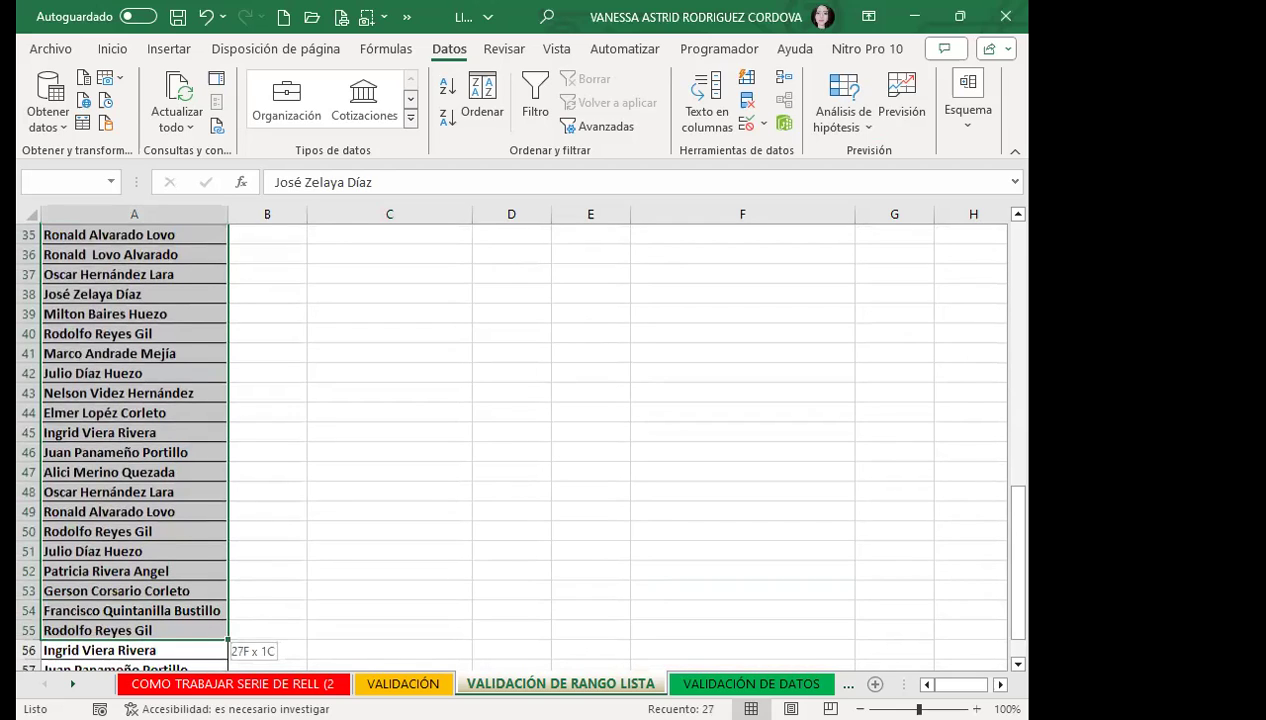
drag(140, 645, 140, 655)
click(59, 179)
text(LISTAS_1)
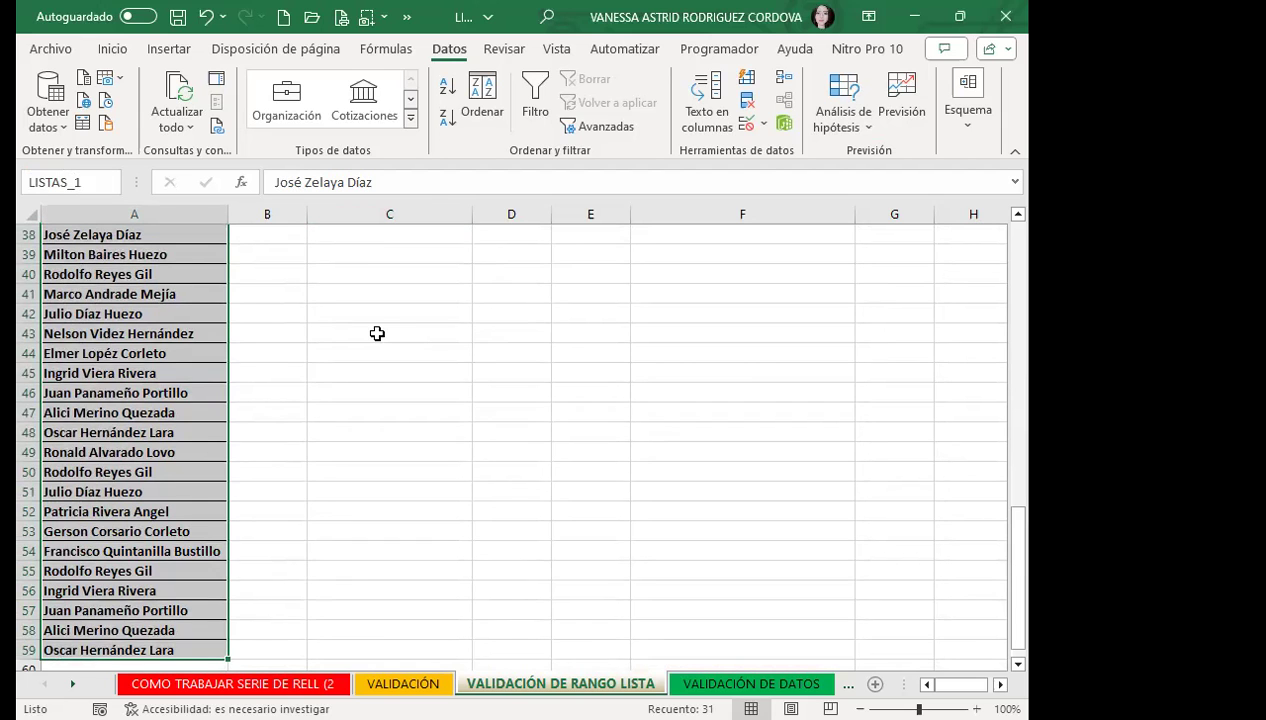
key(Return)
scroll(377, 333, up, 7)
scroll(448, 523, up, 3)
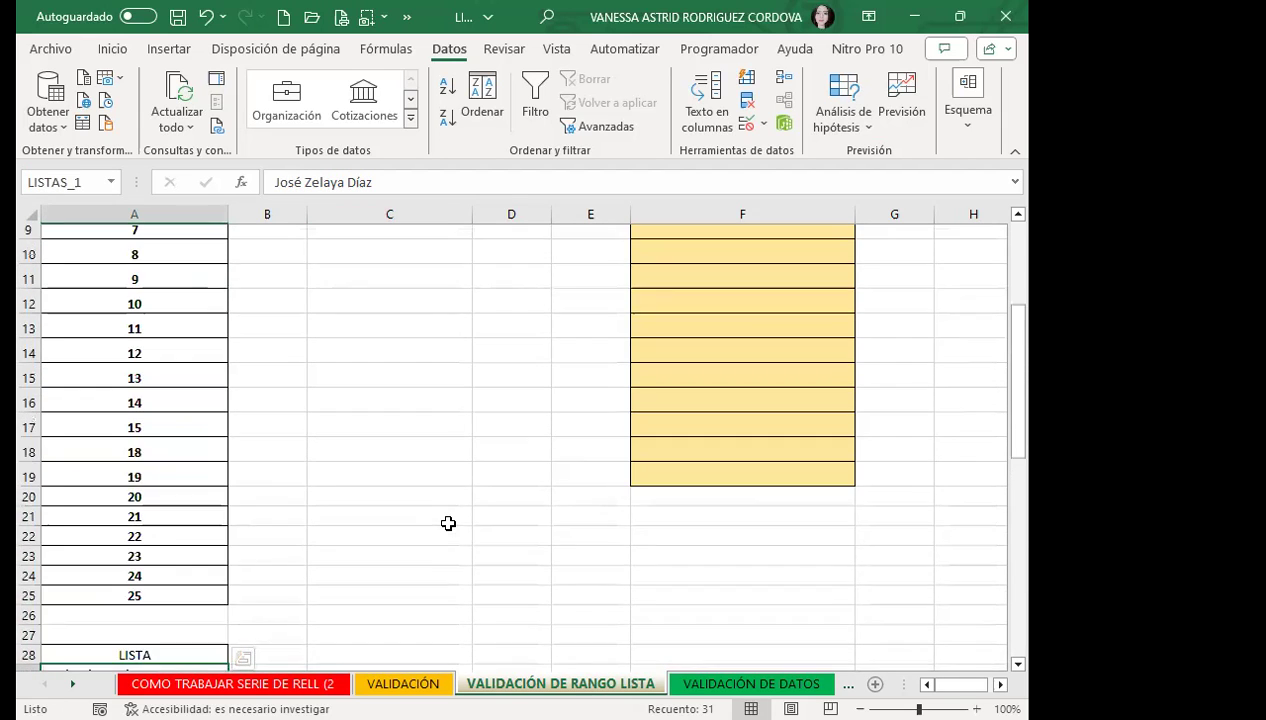
scroll(448, 523, up, 3)
Step: Select the yellow cells F3:F18 and bring up Data Validation for them
mouse_move(681, 280)
mouse_down()
mouse_move(743, 563)
mouse_move(743, 645)
mouse_move(788, 486)
mouse_up()
scroll(794, 373, down, 2)
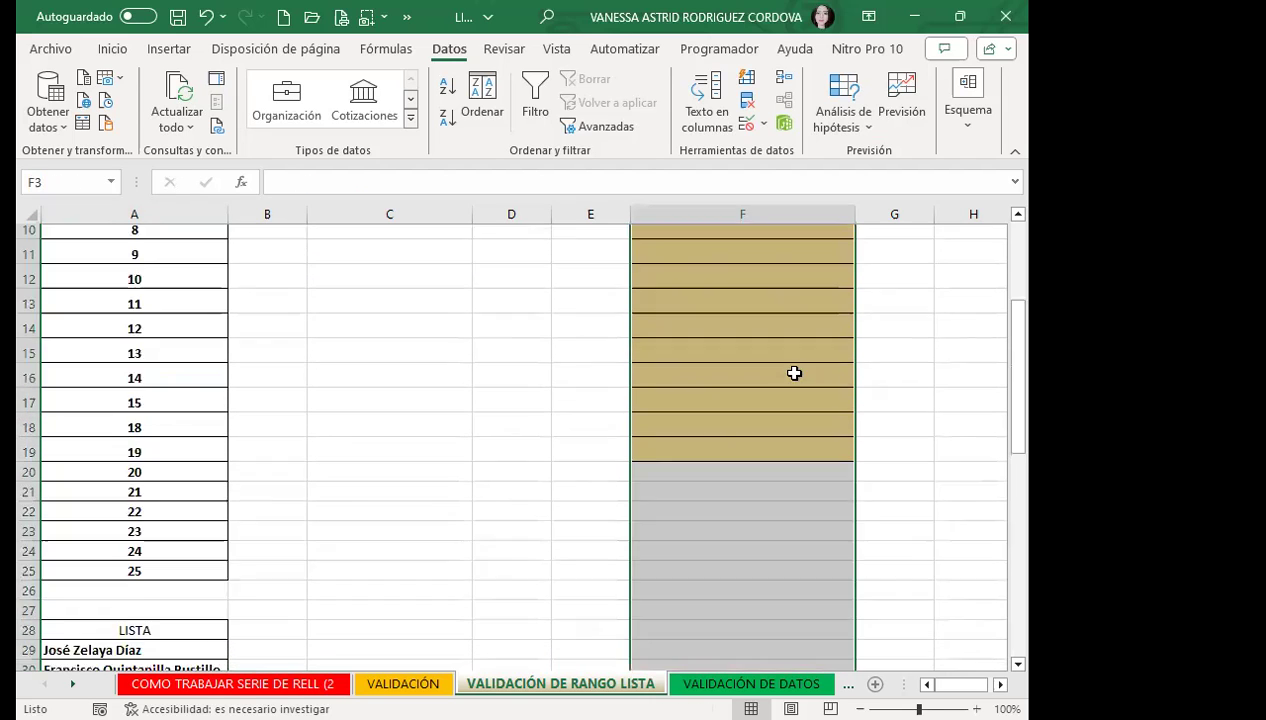
scroll(701, 282, up, 3)
drag(671, 286, 740, 655)
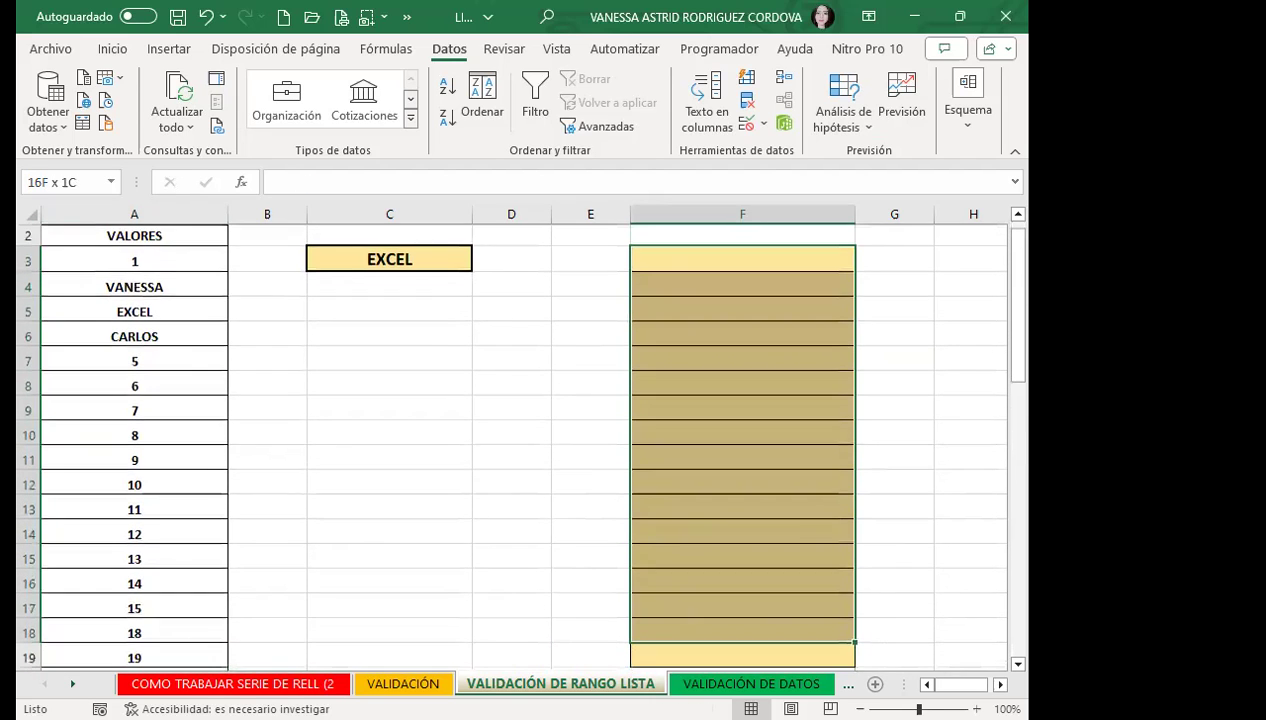
scroll(709, 369, down, 4)
drag(709, 369, 706, 367)
scroll(602, 435, up, 4)
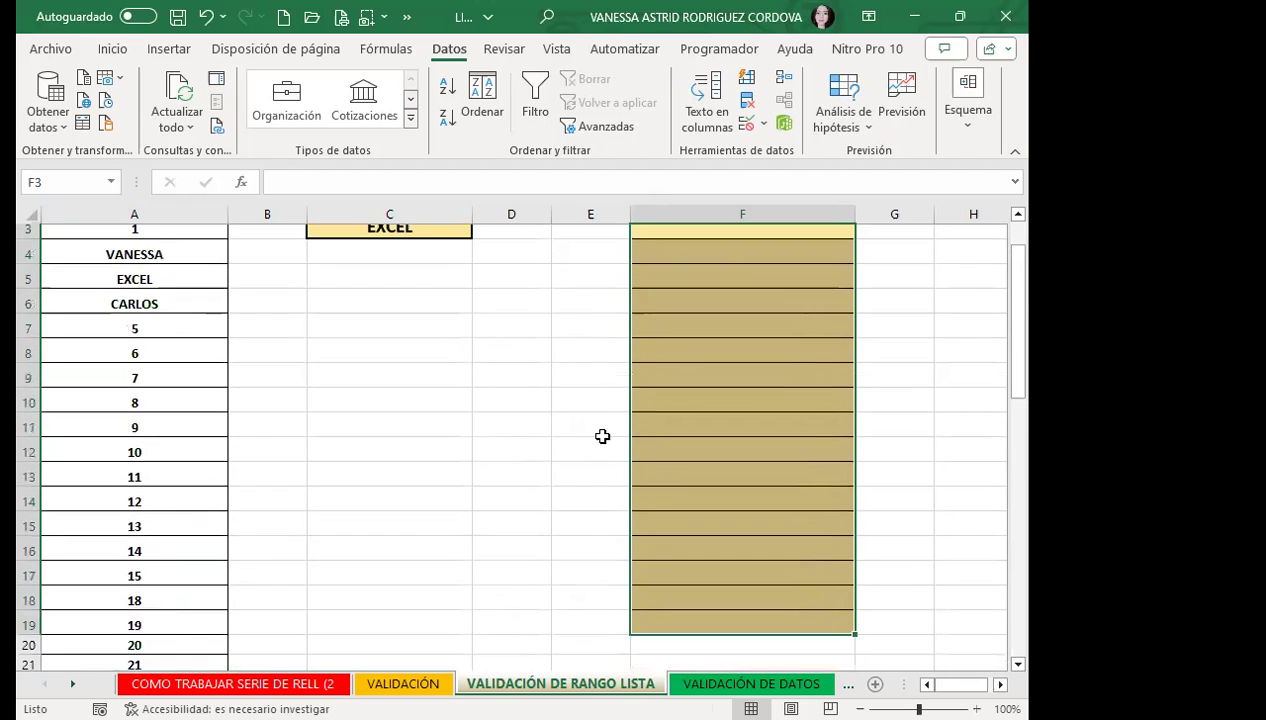
click(745, 125)
Step: Allow only a List with source =LISTAS_1 for the column F cells
click(630, 250)
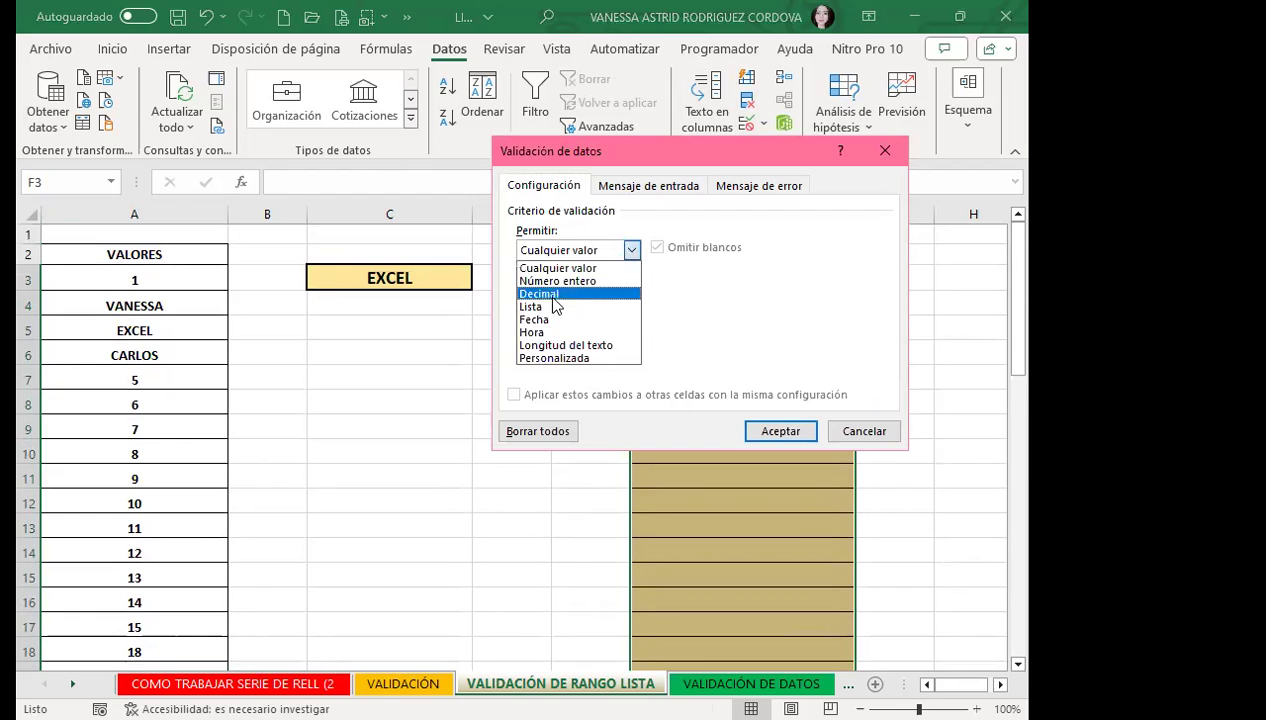
click(553, 310)
click(540, 329)
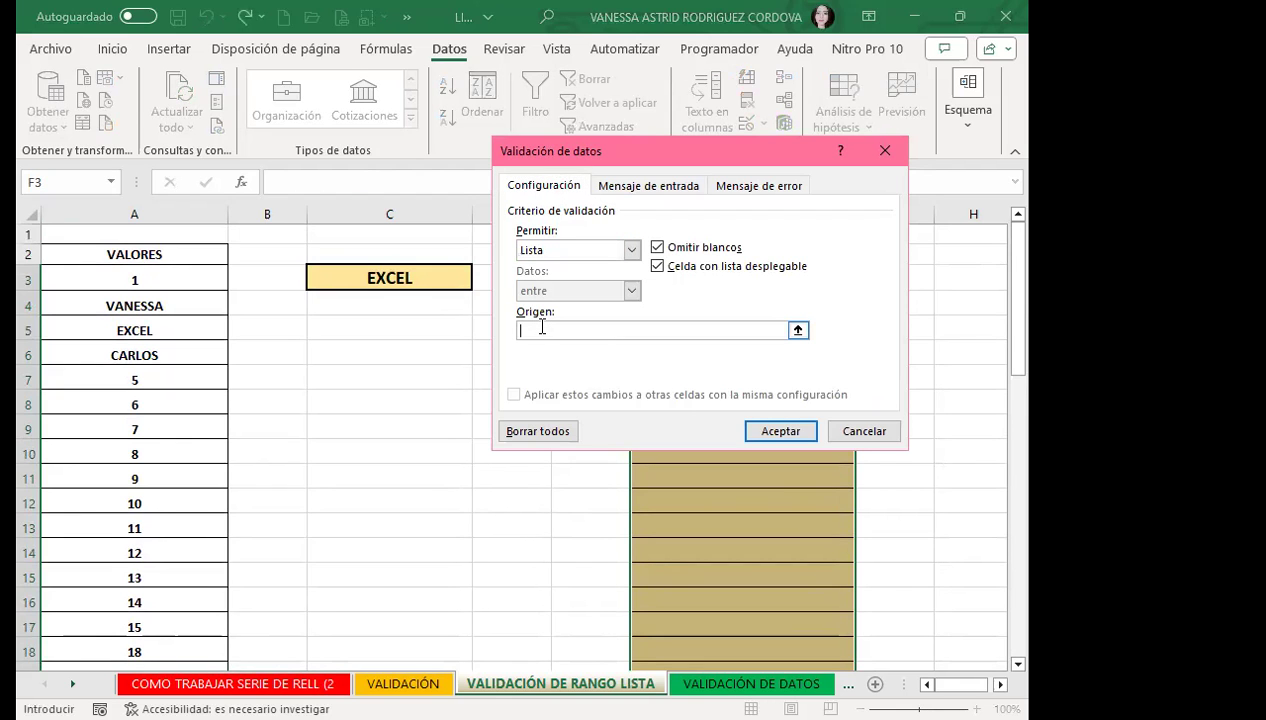
text(=LISTA)
key(BackSpace)
key(BackSpace)
key(BackSpace)
text(STAS)
text(_1)
Step: Give column F's list validation a NOMBRES error alert: 'SOLO LOS NOMBRES DE LA LISTA PUEDEN PASAR A LA CONFERENCIA'
click(790, 183)
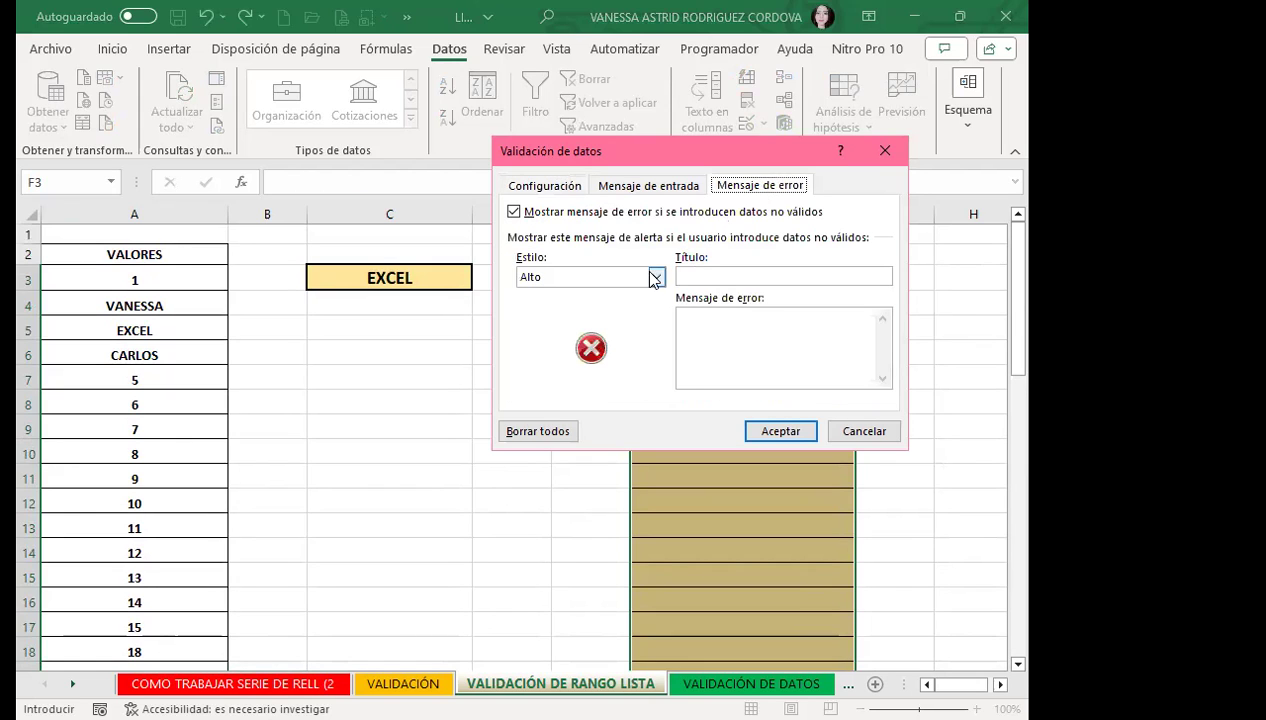
click(695, 277)
text(NOMBRES)
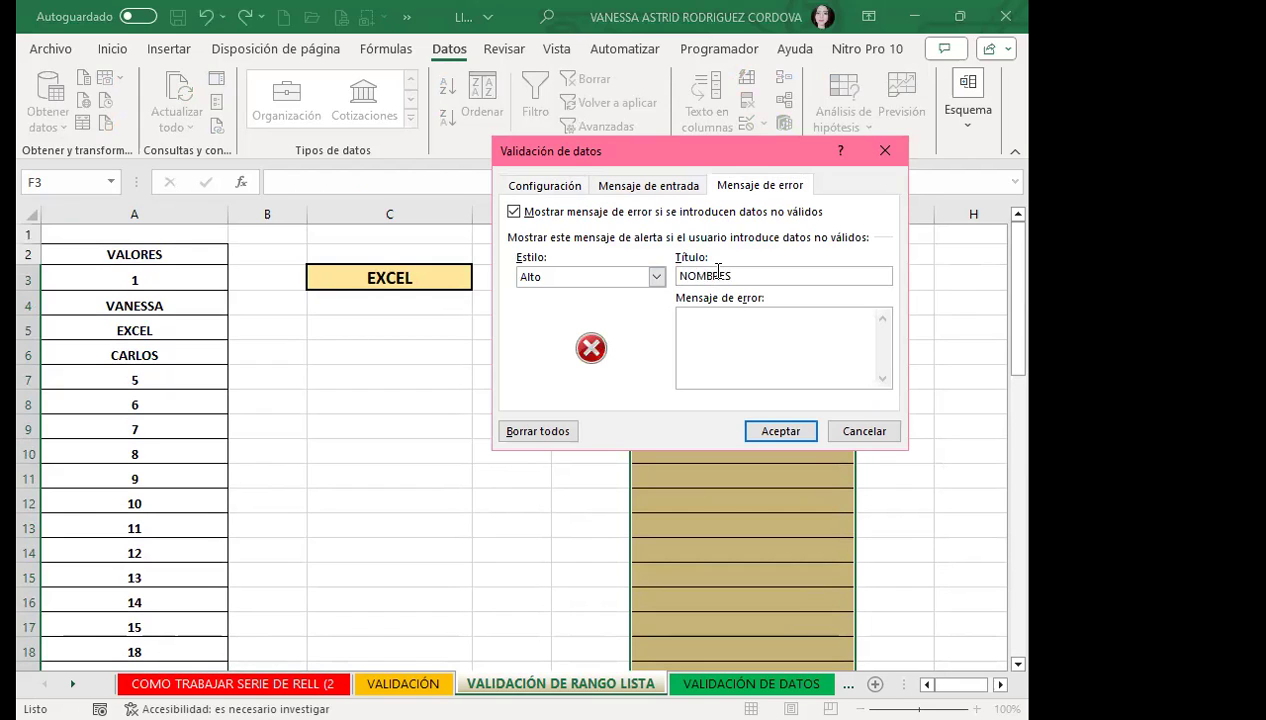
click(696, 328)
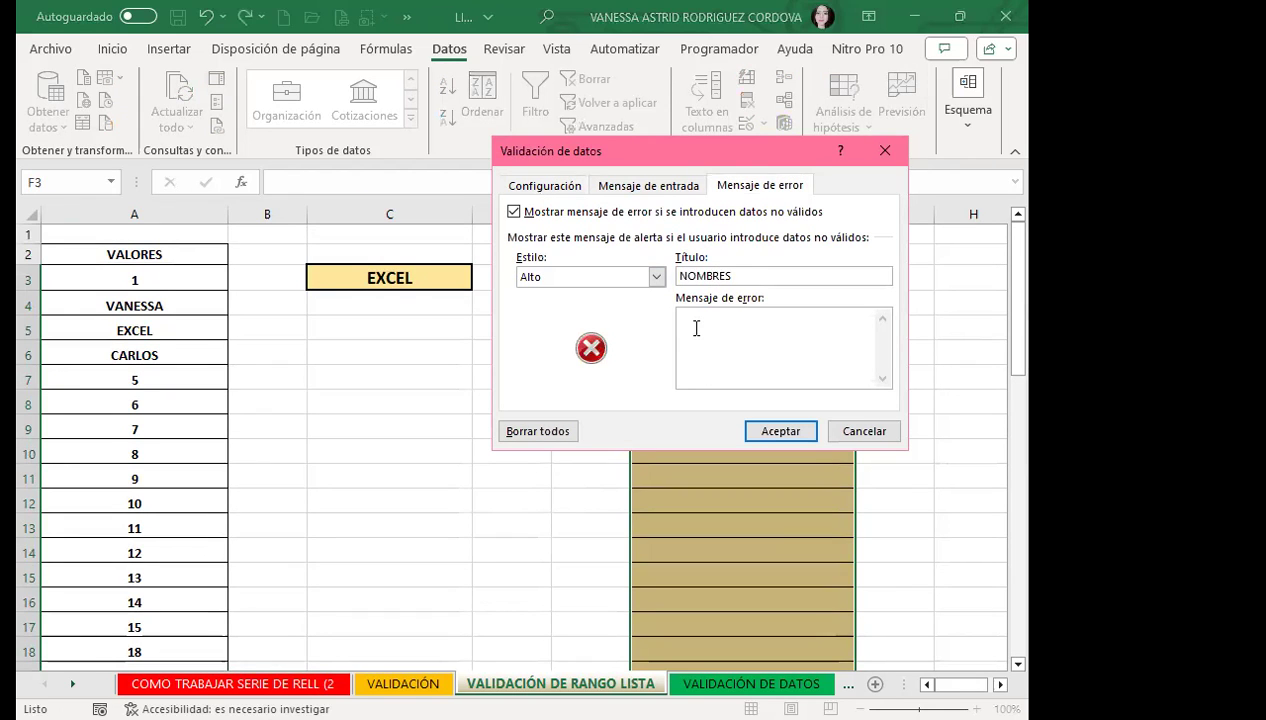
text(SOLO LOS NOMBRES DE LA LISTA)
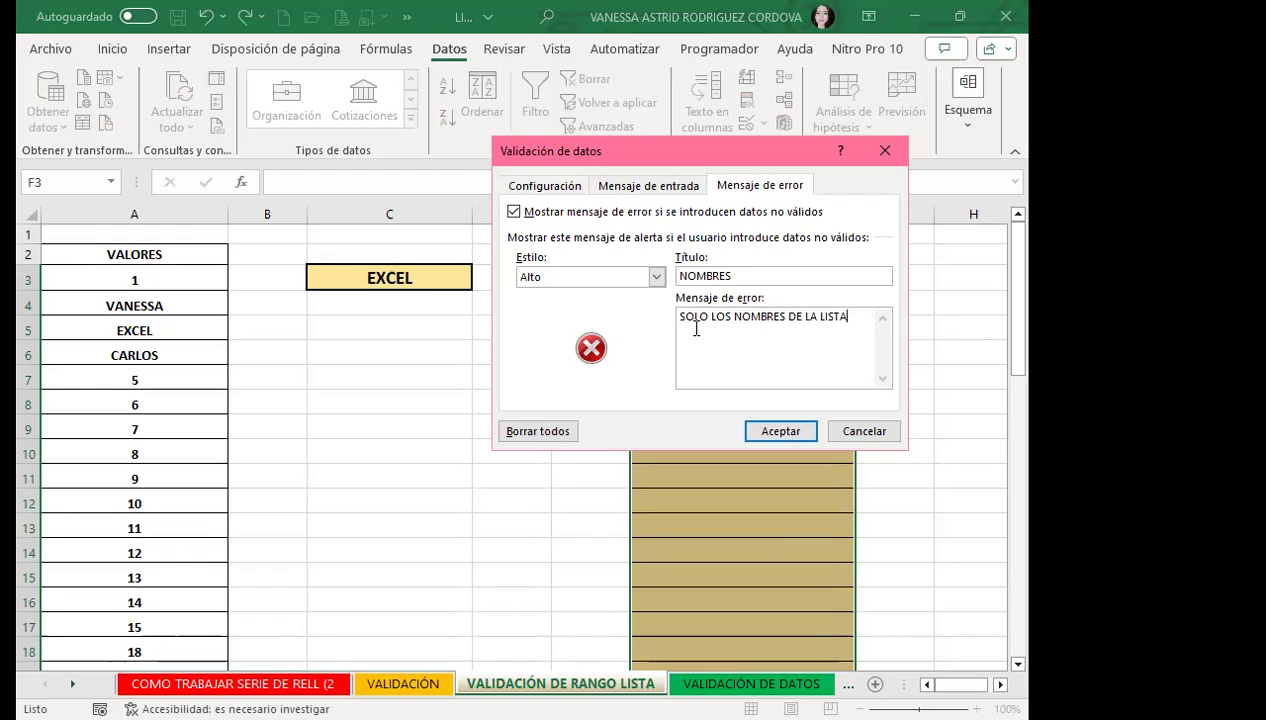
text( PUEDEN PASAR A LA CONFERENCIA)
click(562, 188)
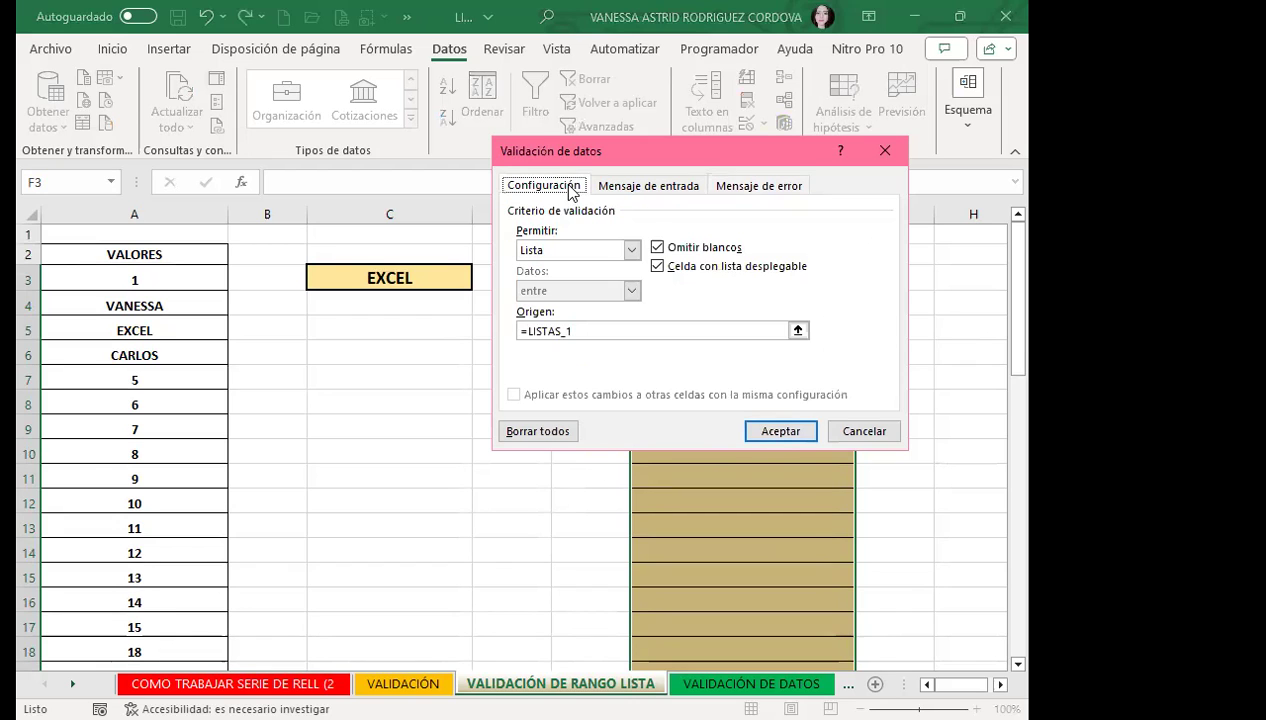
click(781, 431)
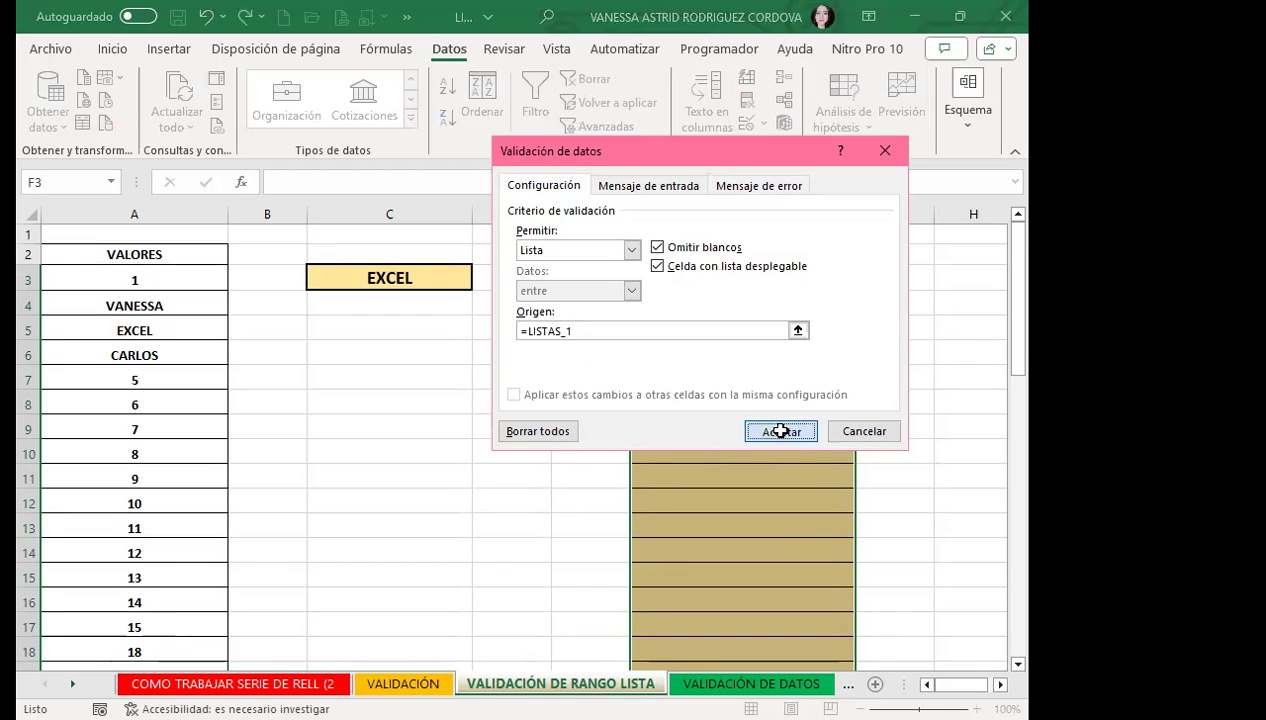
click(694, 288)
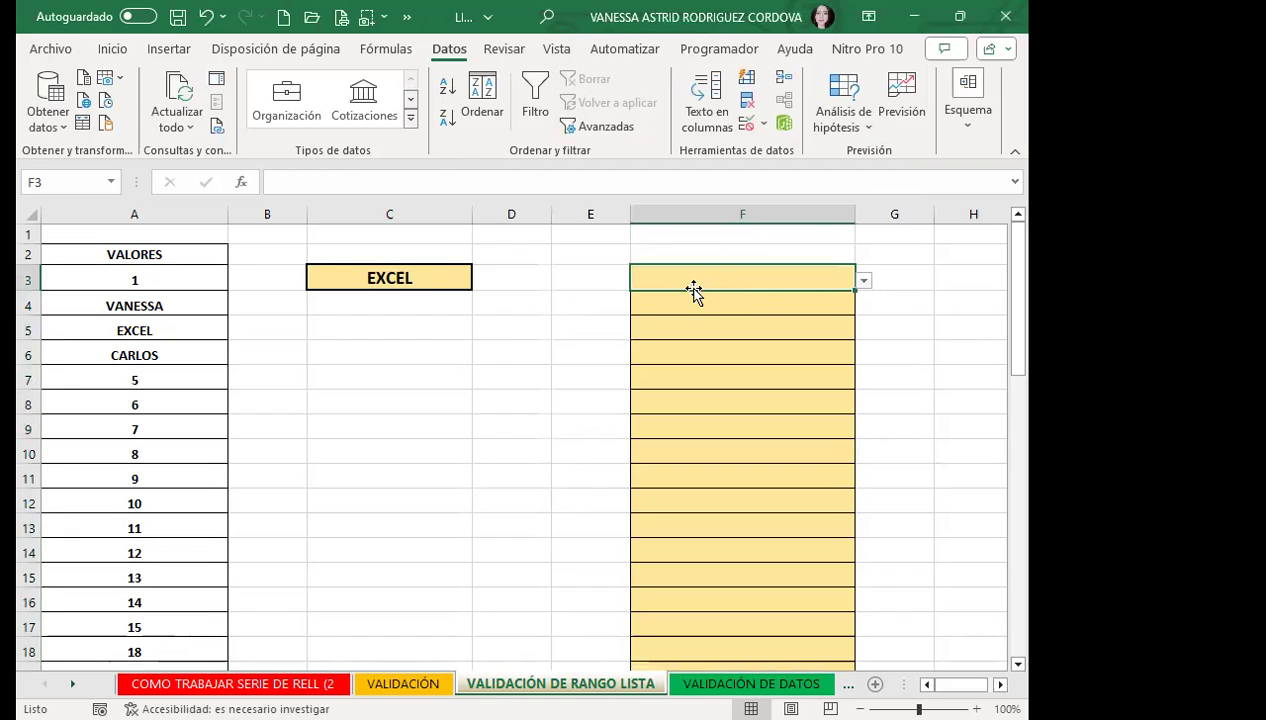
Step: Pick names from the LISTAS_1 dropdown for cells F3 and F5
click(864, 282)
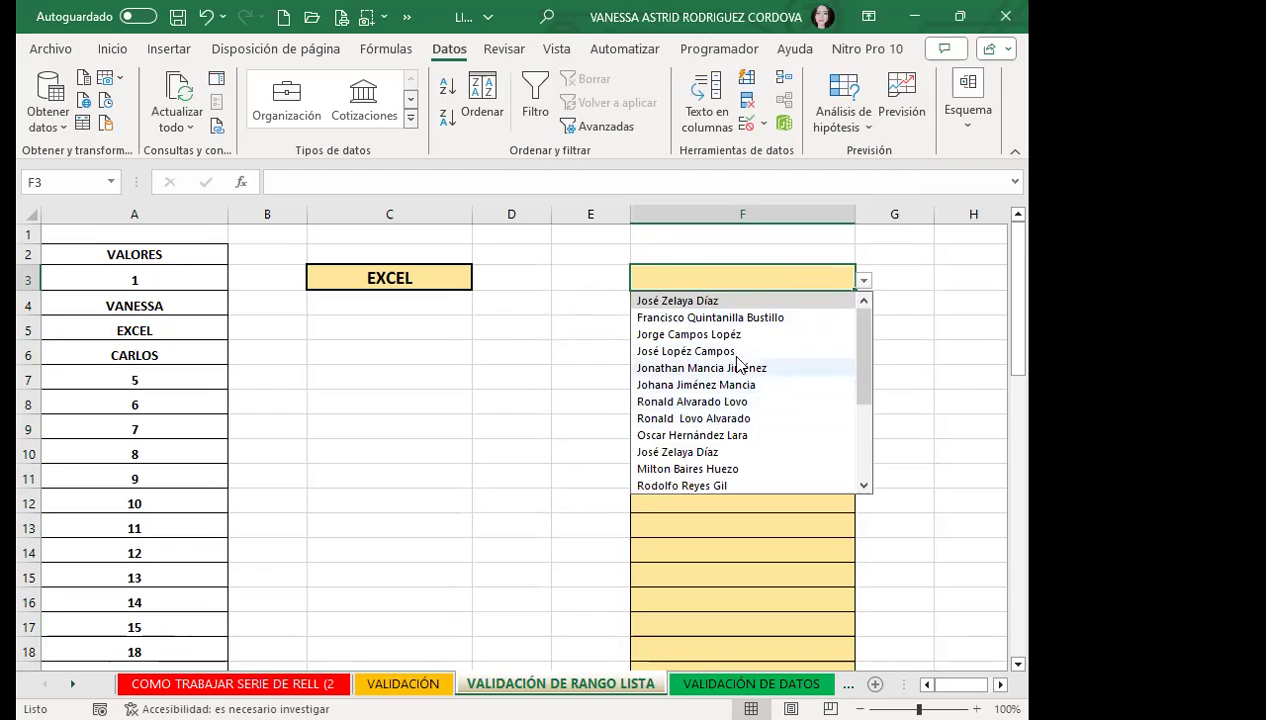
click(680, 384)
click(680, 384)
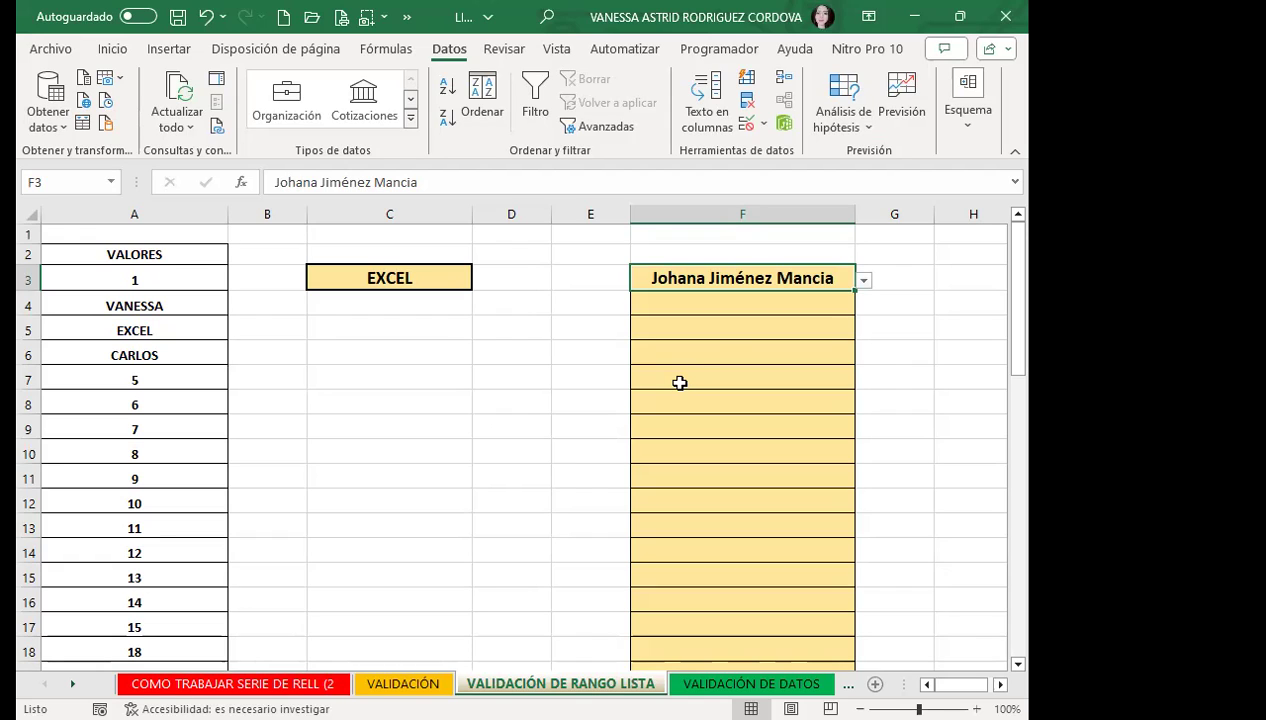
click(825, 333)
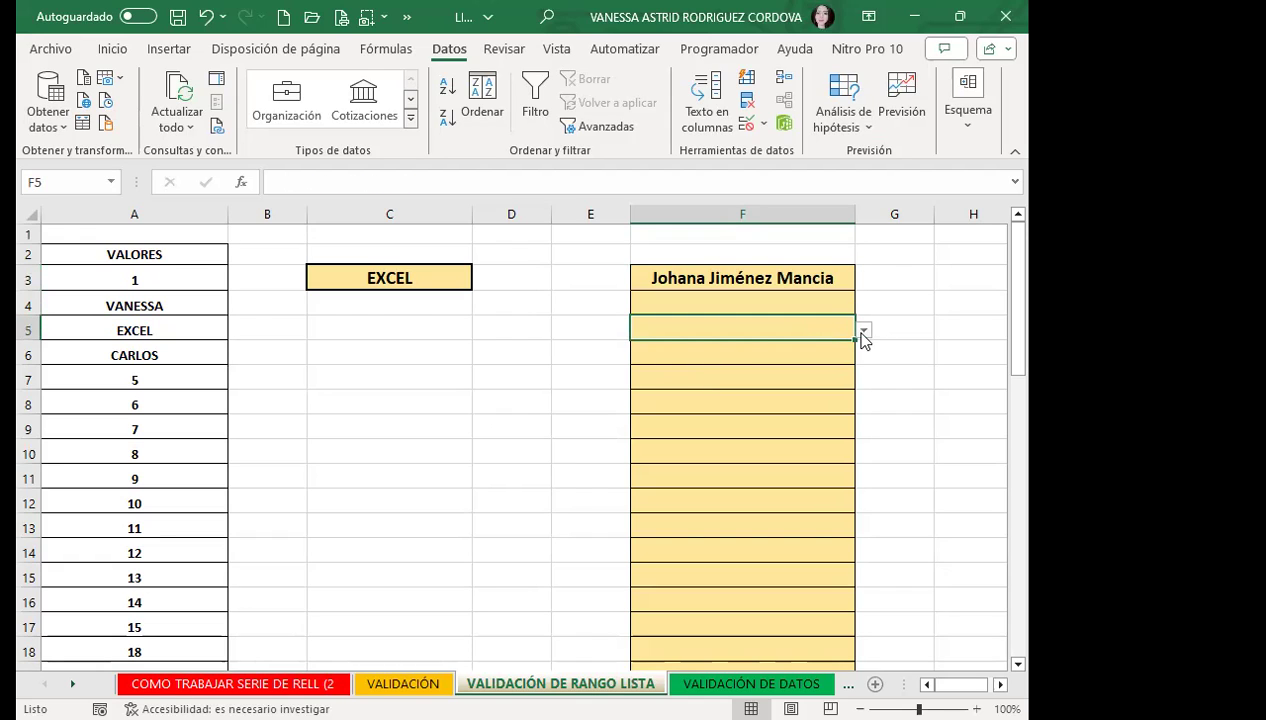
click(863, 333)
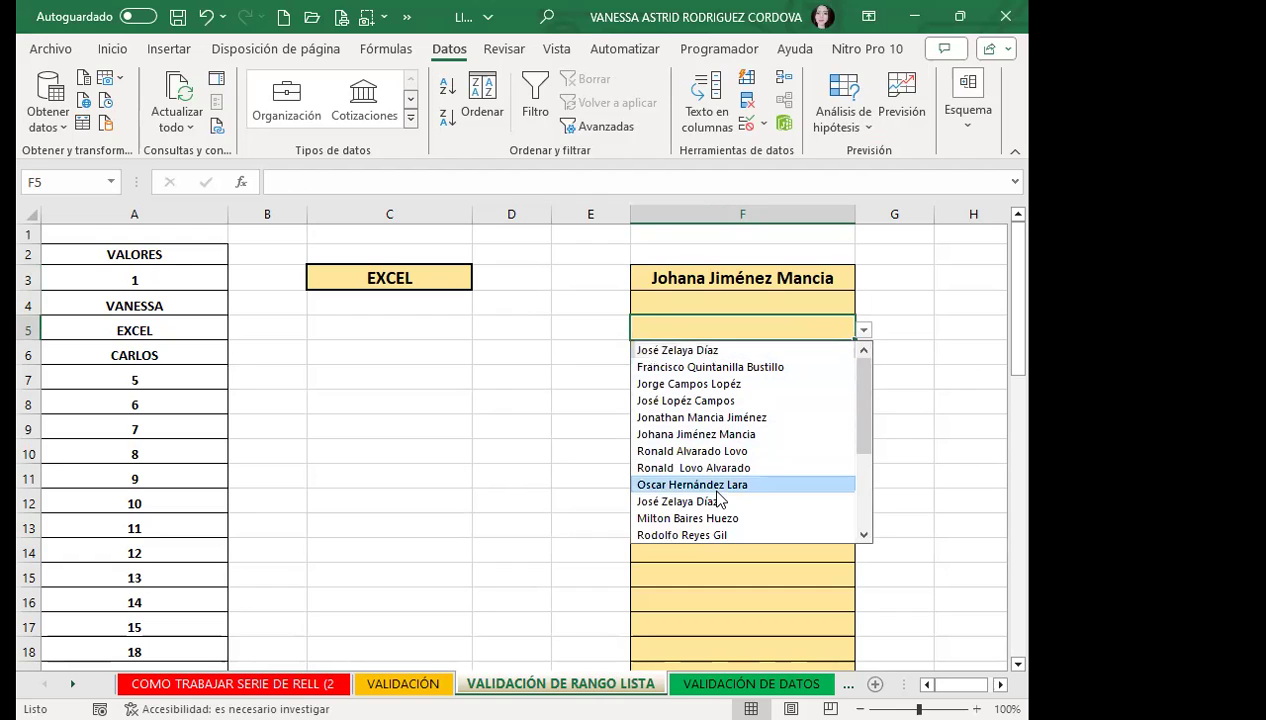
click(716, 486)
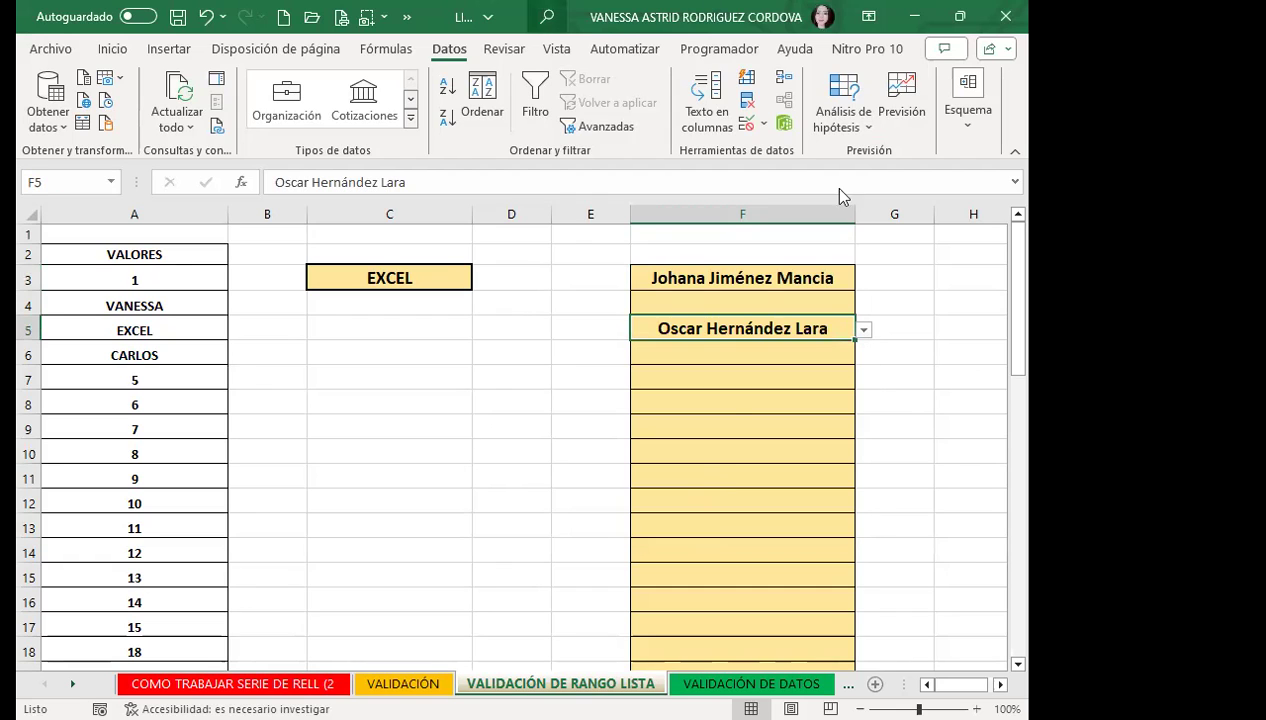
Step: Enter an unlisted name in F8, dismiss the NOMBRES rejection, then choose a listed name instead
click(717, 408)
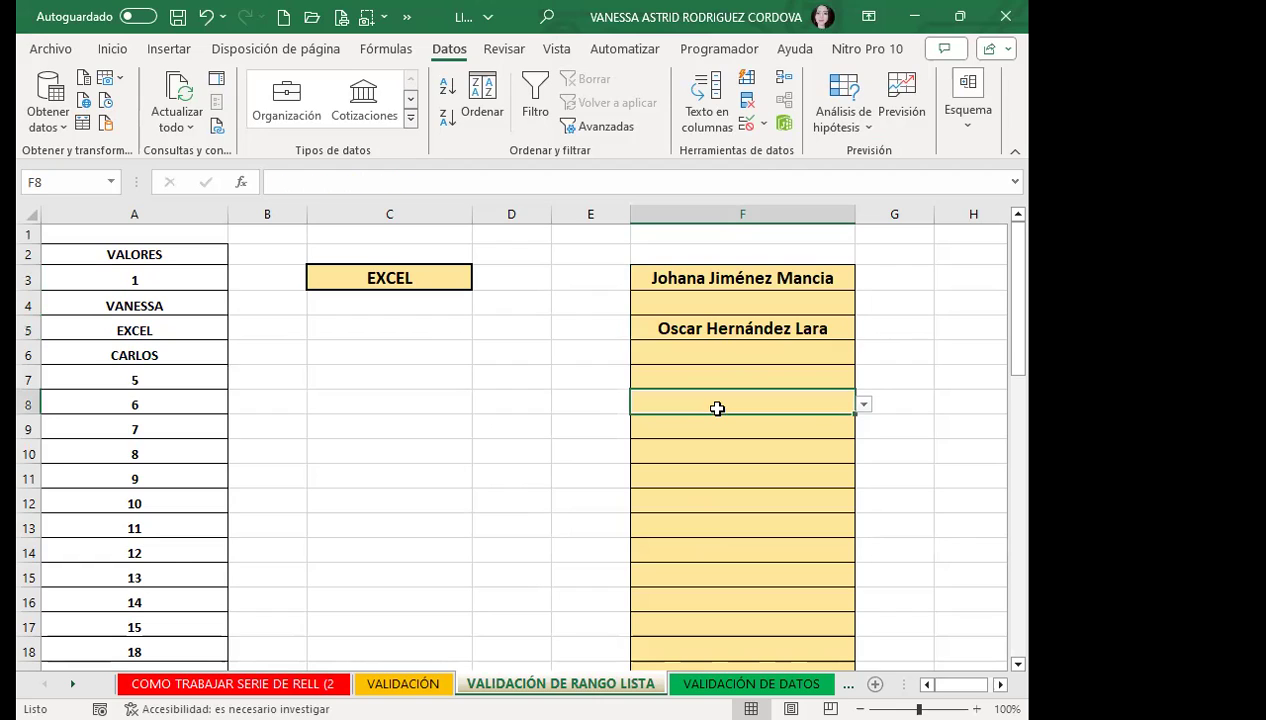
double_click(717, 408)
text(CARLOS)
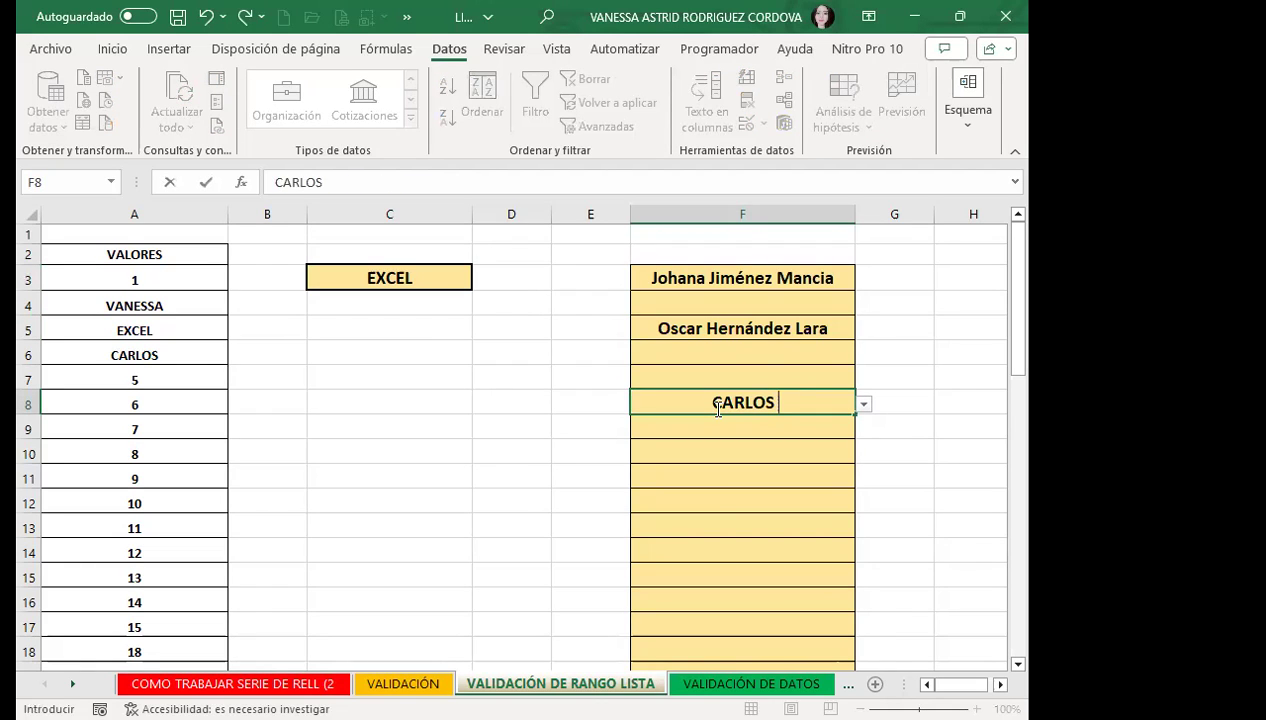
text( RAFAEL SALA)
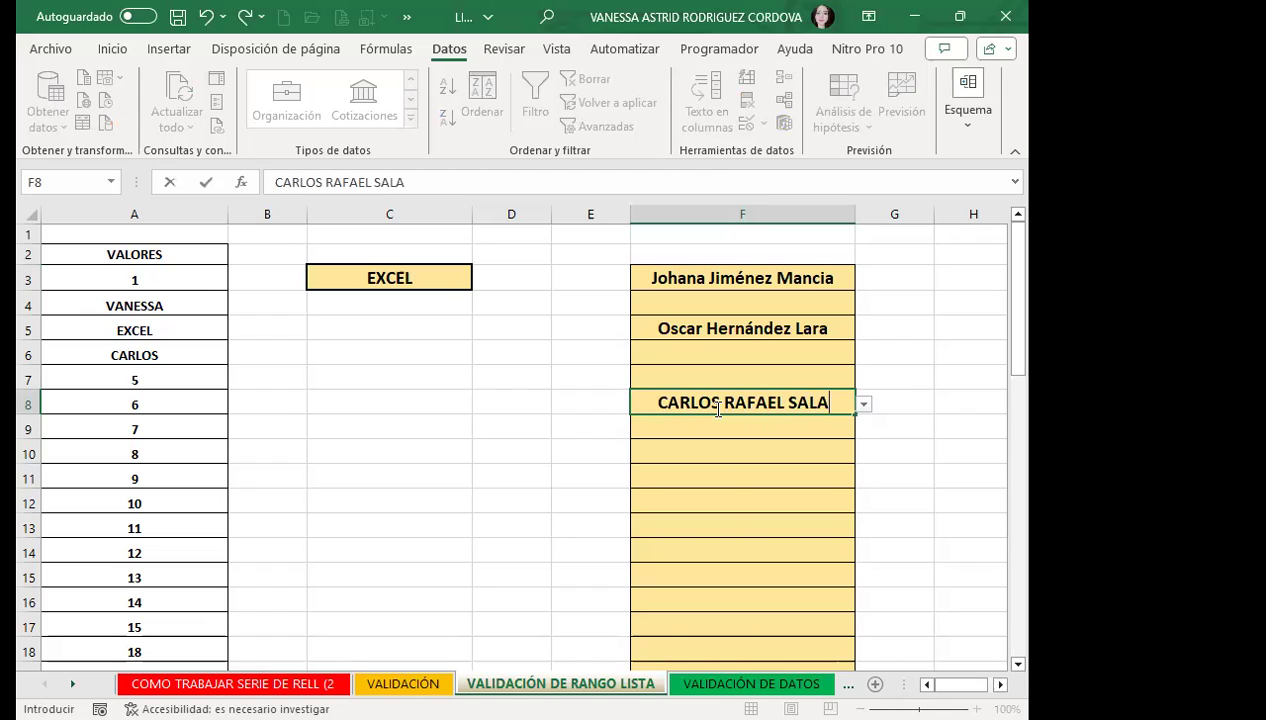
text(ZAR)
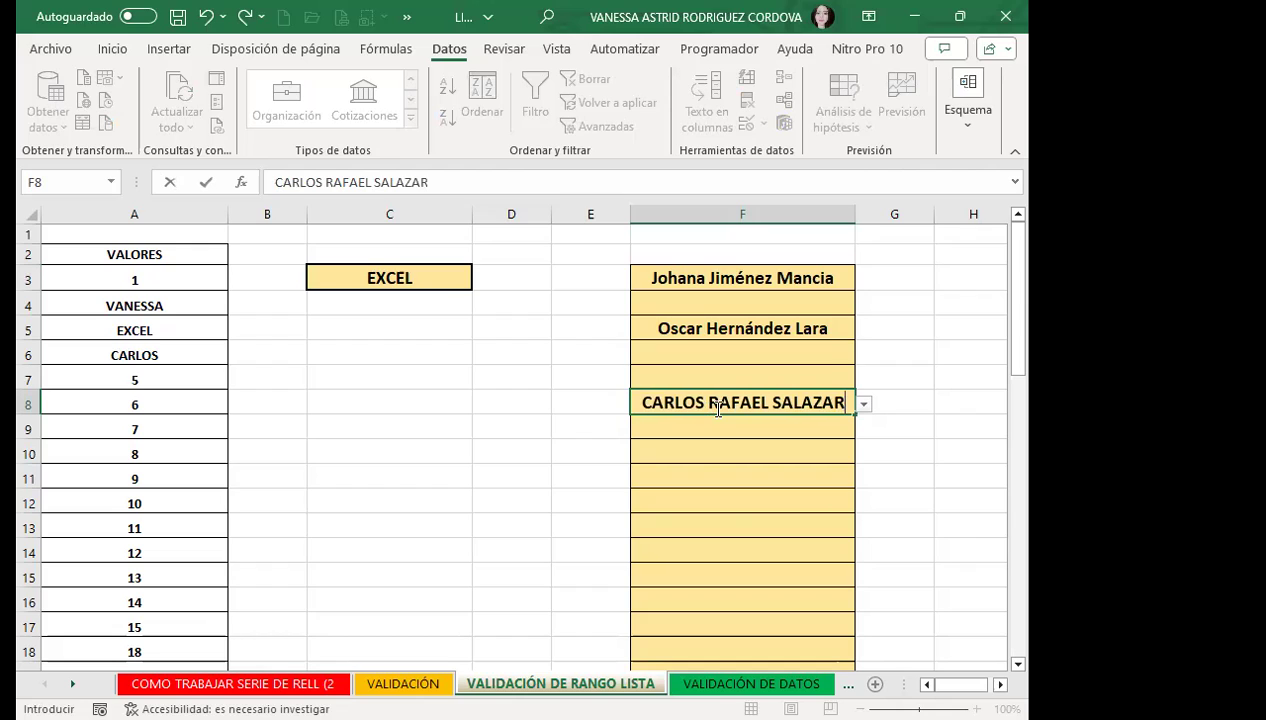
key(Return)
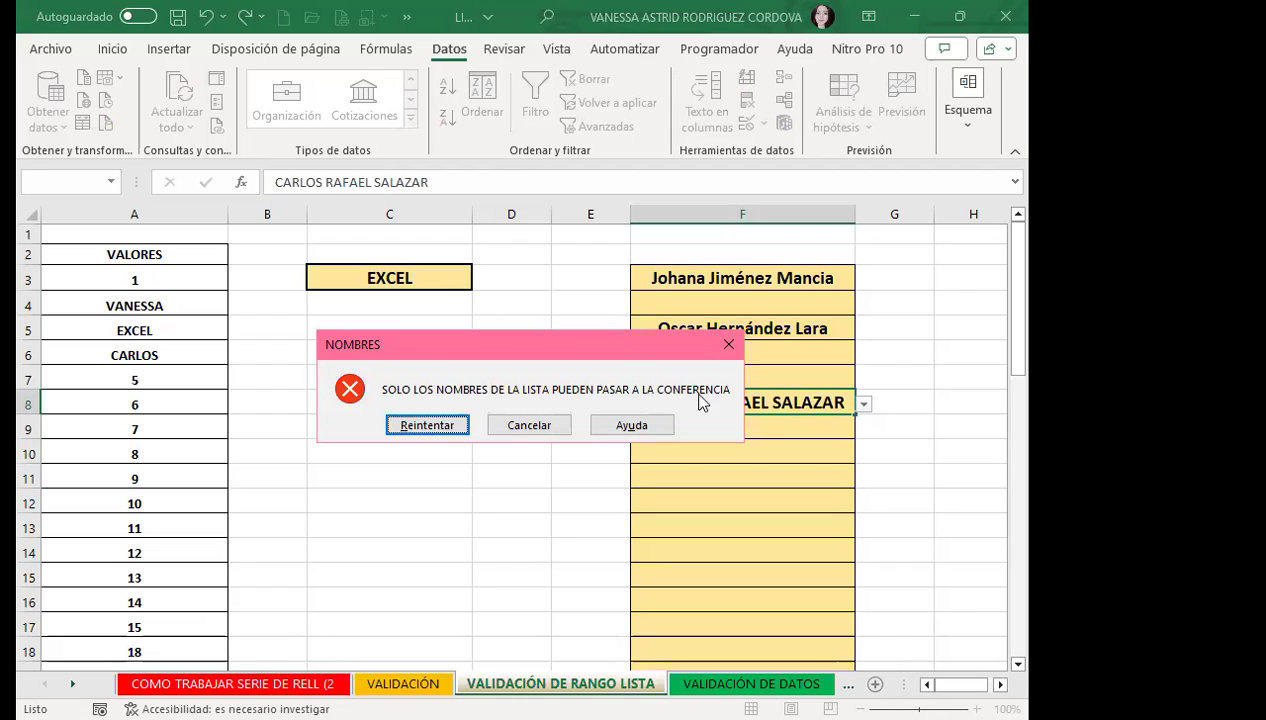
click(729, 345)
click(864, 405)
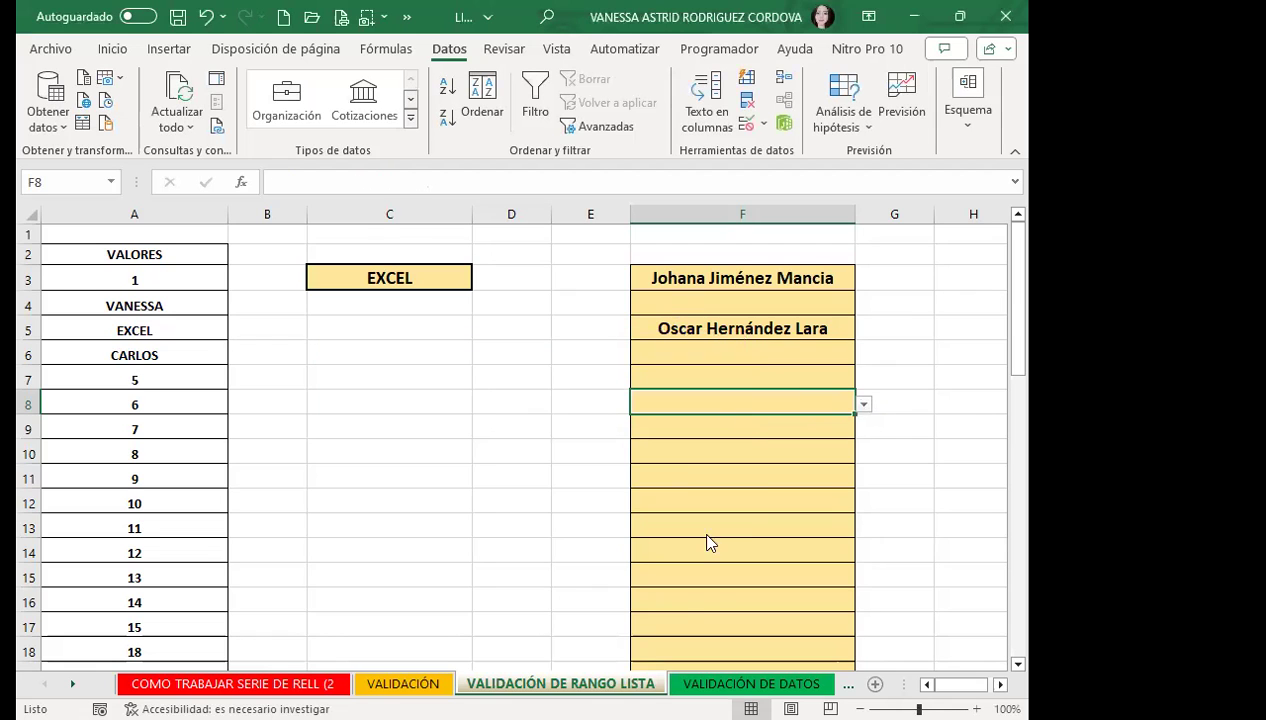
click(710, 537)
click(540, 494)
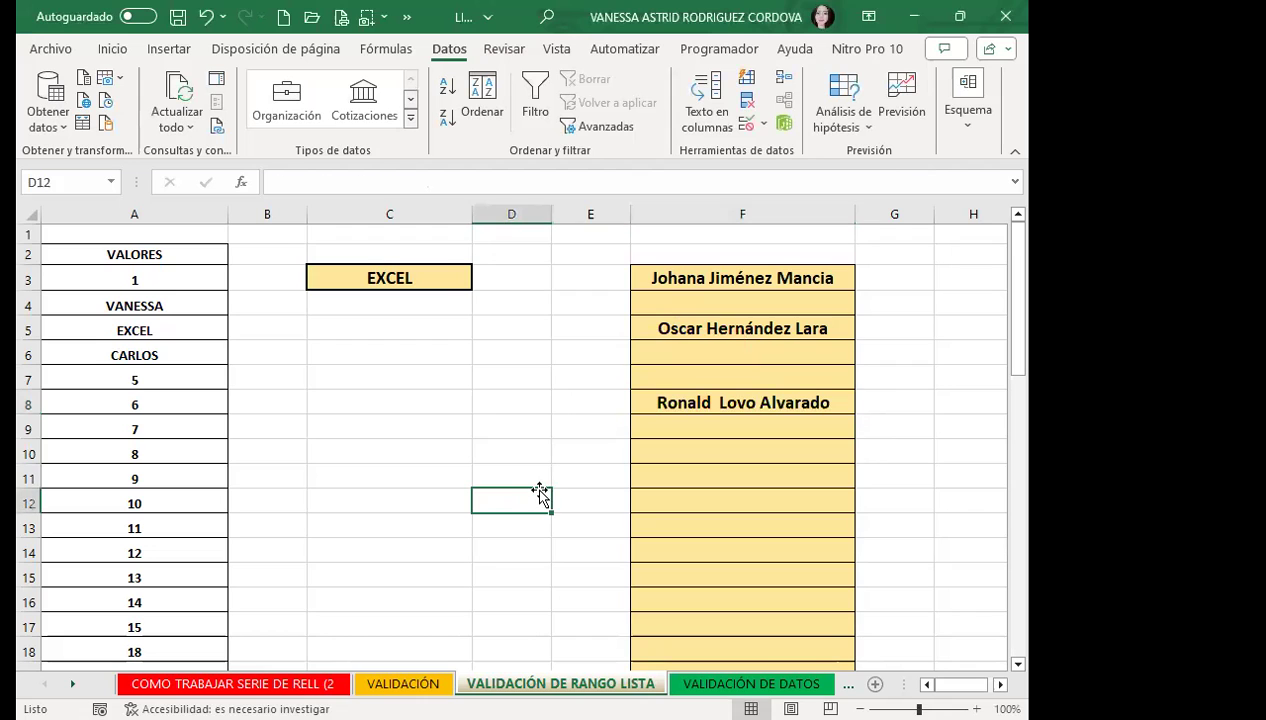
scroll(198, 585, down, 2)
scroll(141, 595, down, 3)
scroll(141, 595, down, 5)
scroll(144, 517, down, 3)
scroll(150, 447, down, 1)
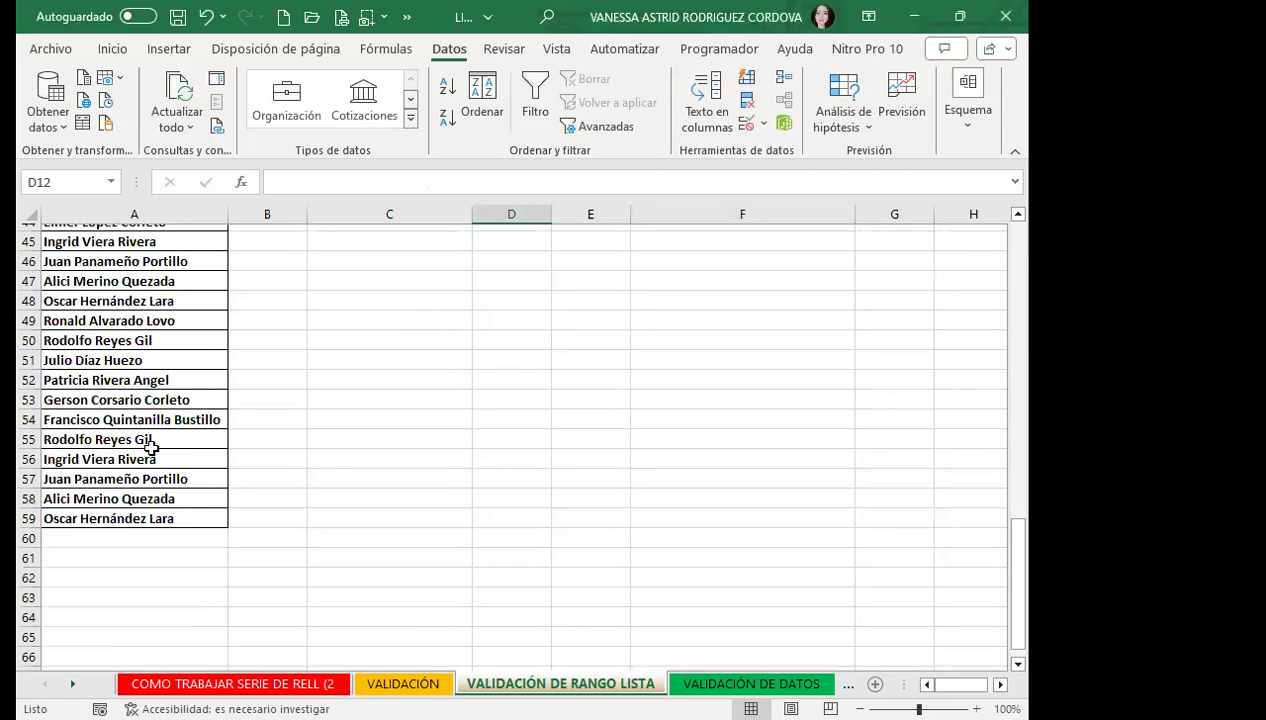
click(128, 457)
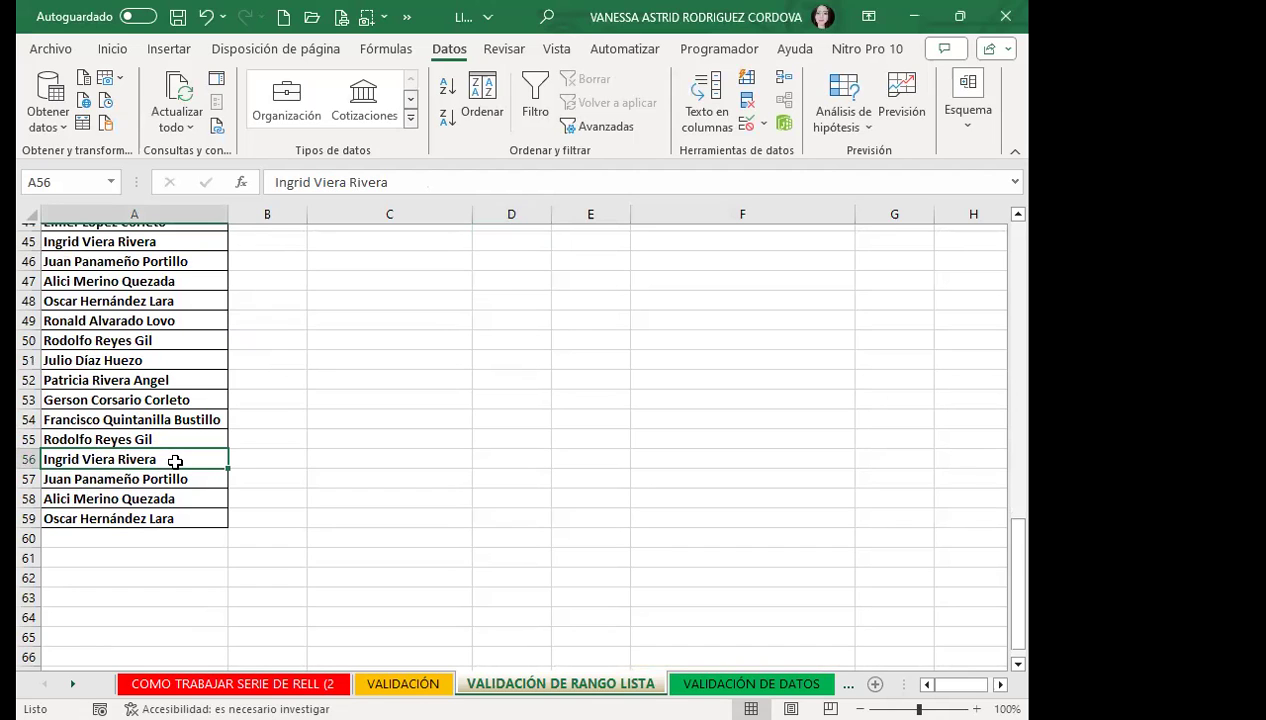
scroll(152, 456, up, 3)
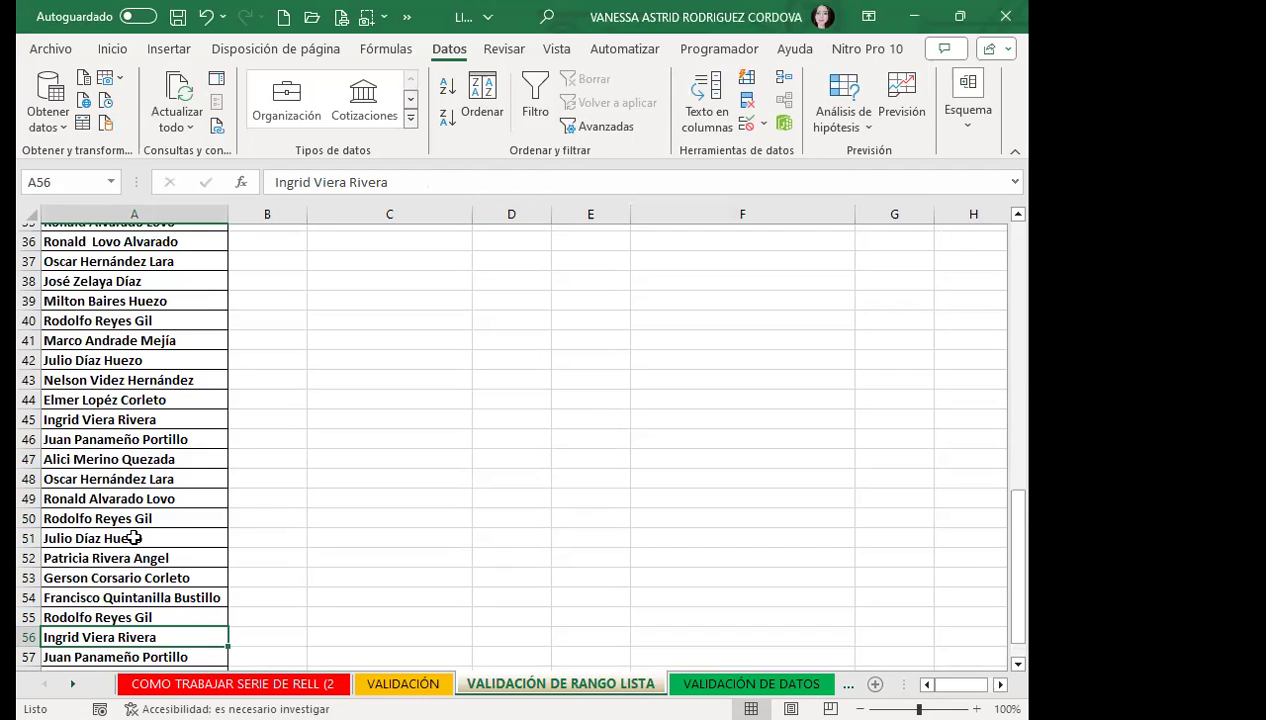
scroll(135, 540, up, 4)
scroll(133, 534, up, 5)
scroll(300, 510, up, 2)
scroll(406, 501, up, 1)
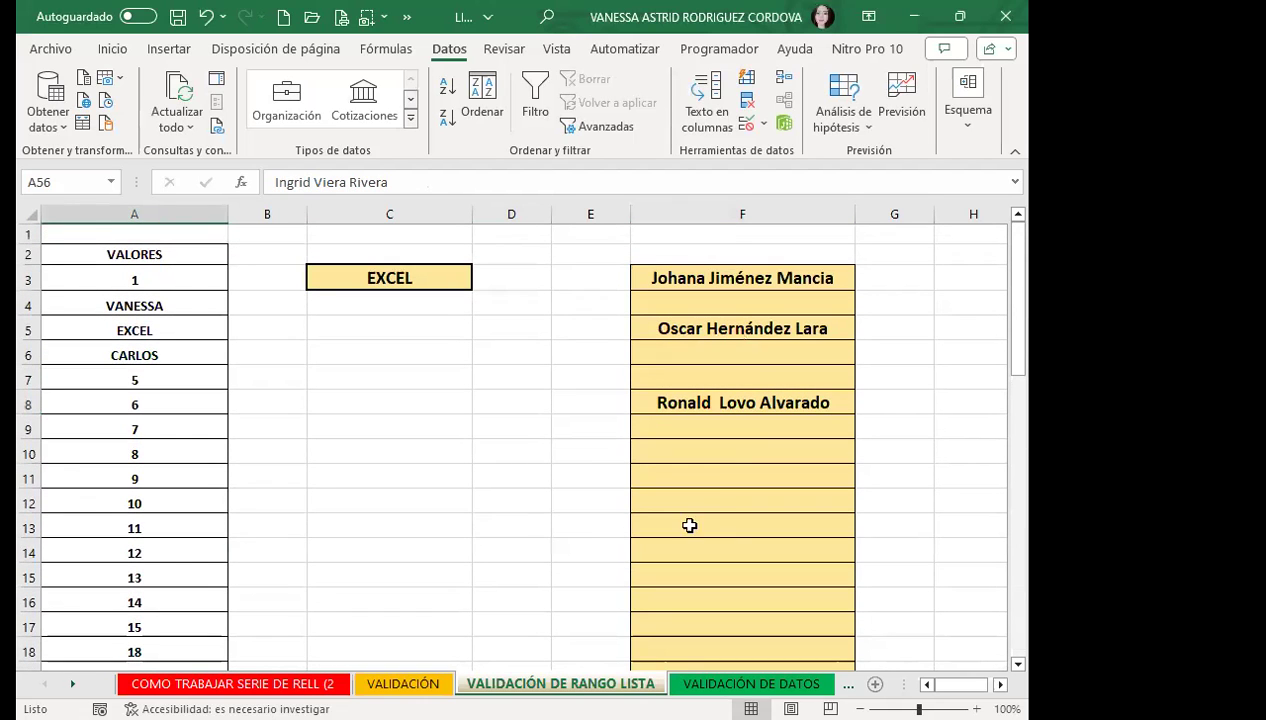
click(719, 457)
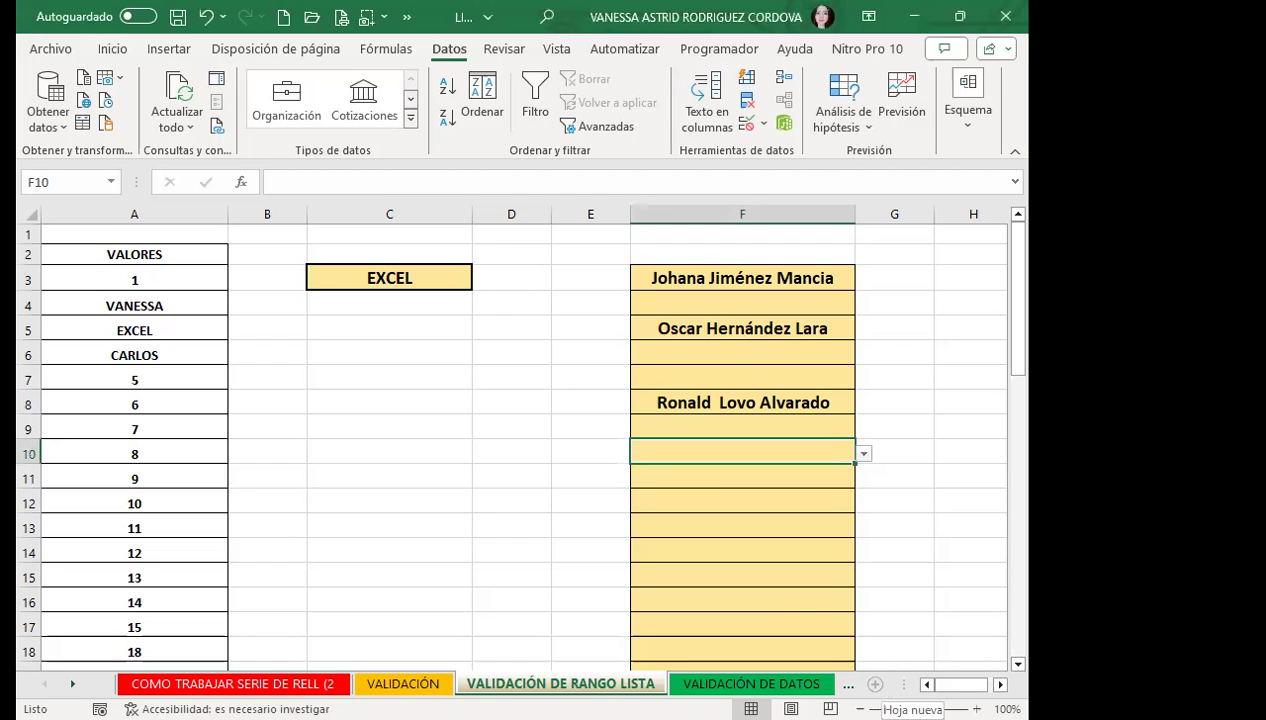
Step: Add a new worksheet and give cells E2:E14 a light yellow fill
click(875, 684)
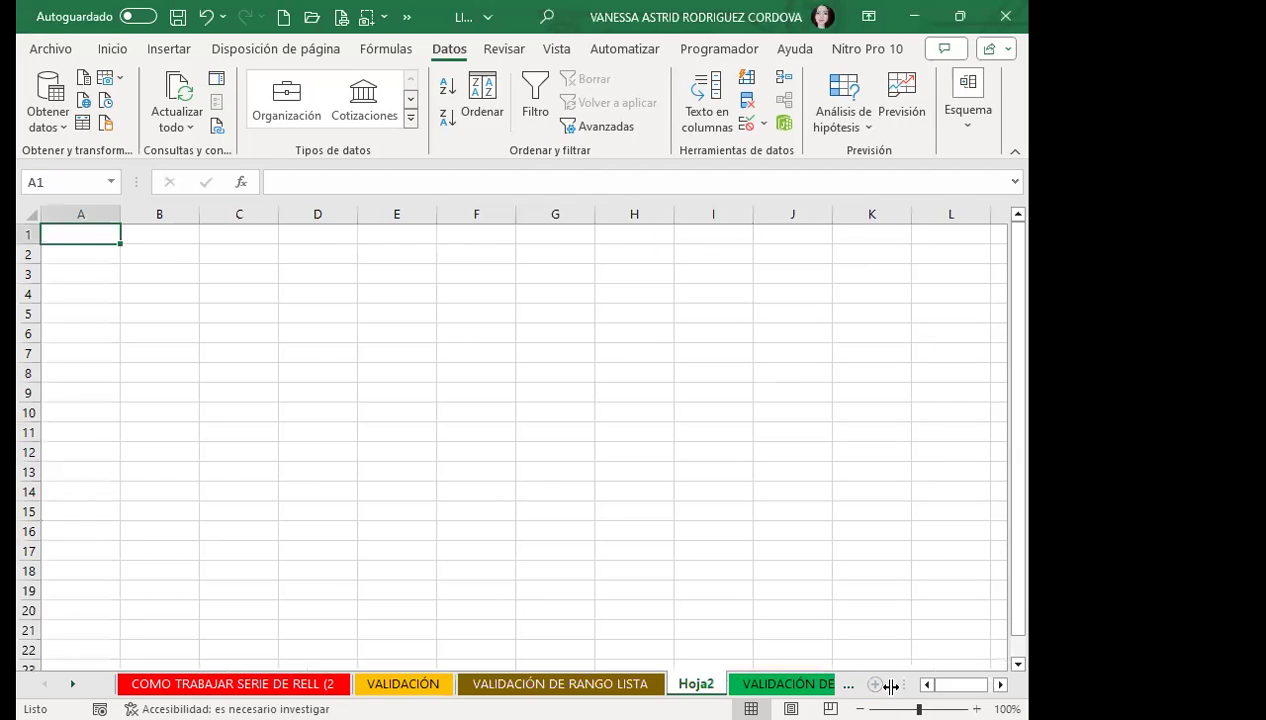
drag(396, 254, 398, 488)
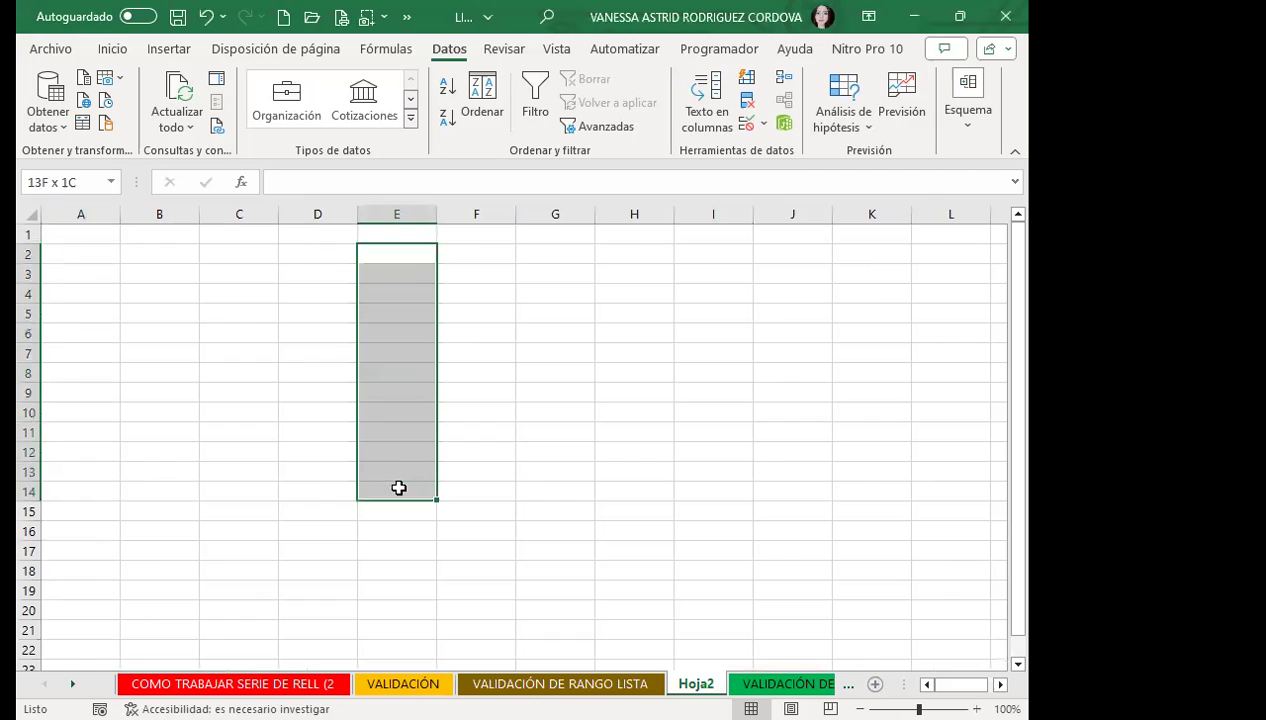
click(112, 49)
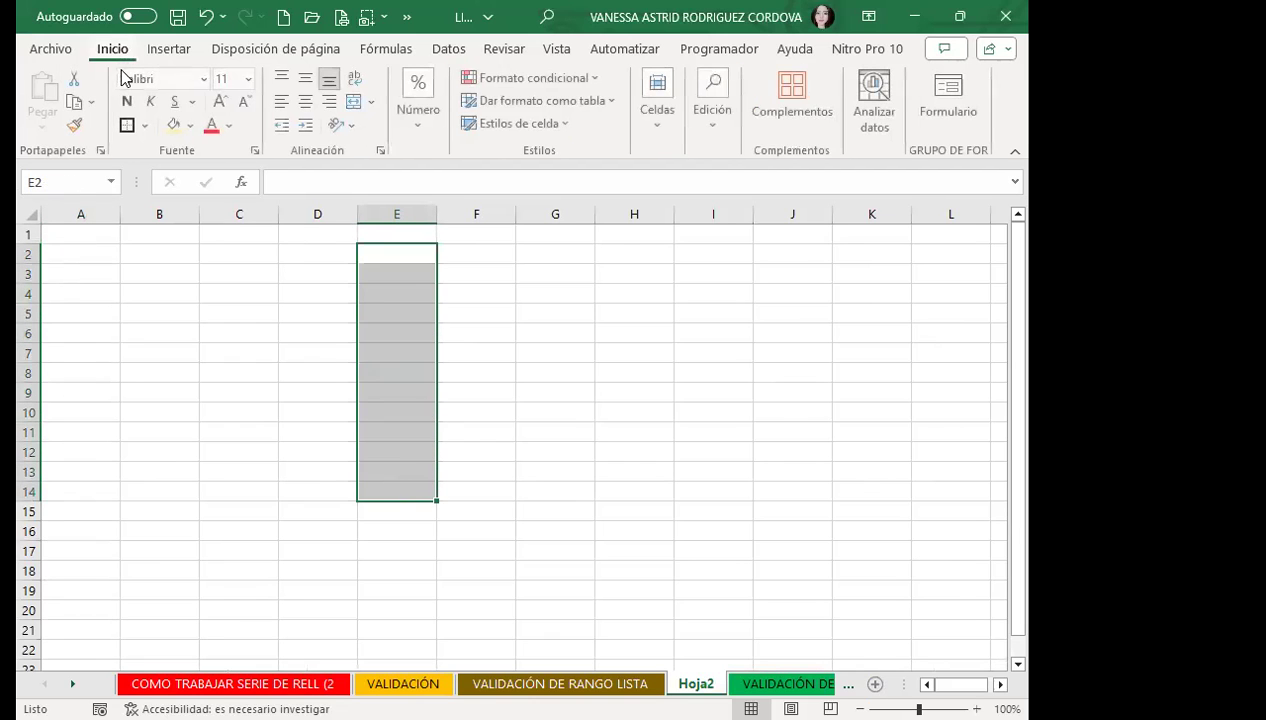
click(175, 125)
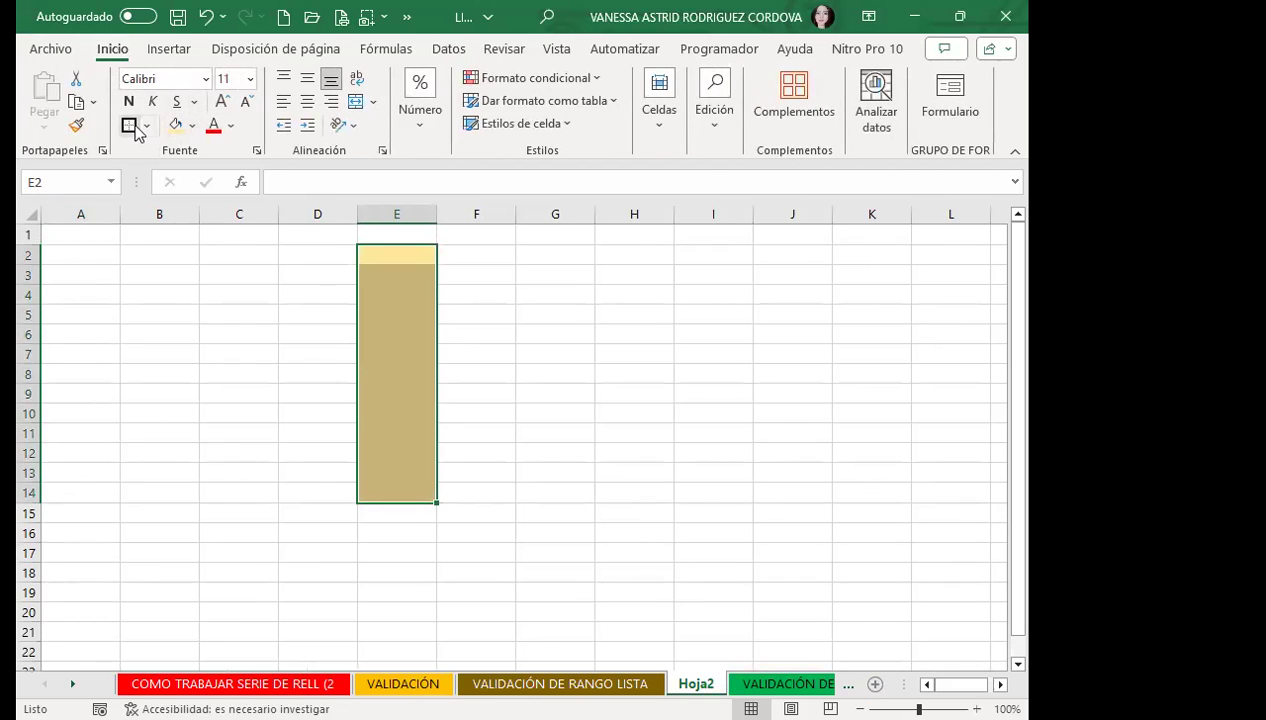
Step: Restrict E2:E14 to a List validation with source =LISTAS_1
click(447, 50)
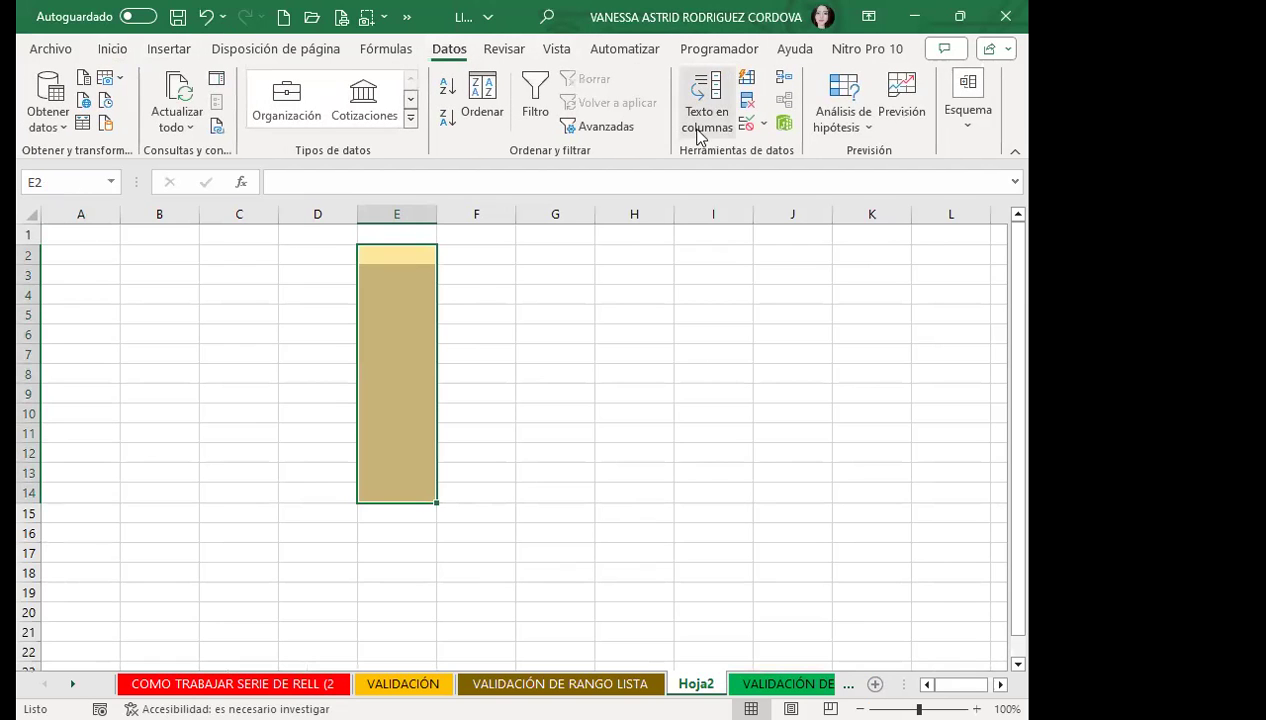
click(749, 124)
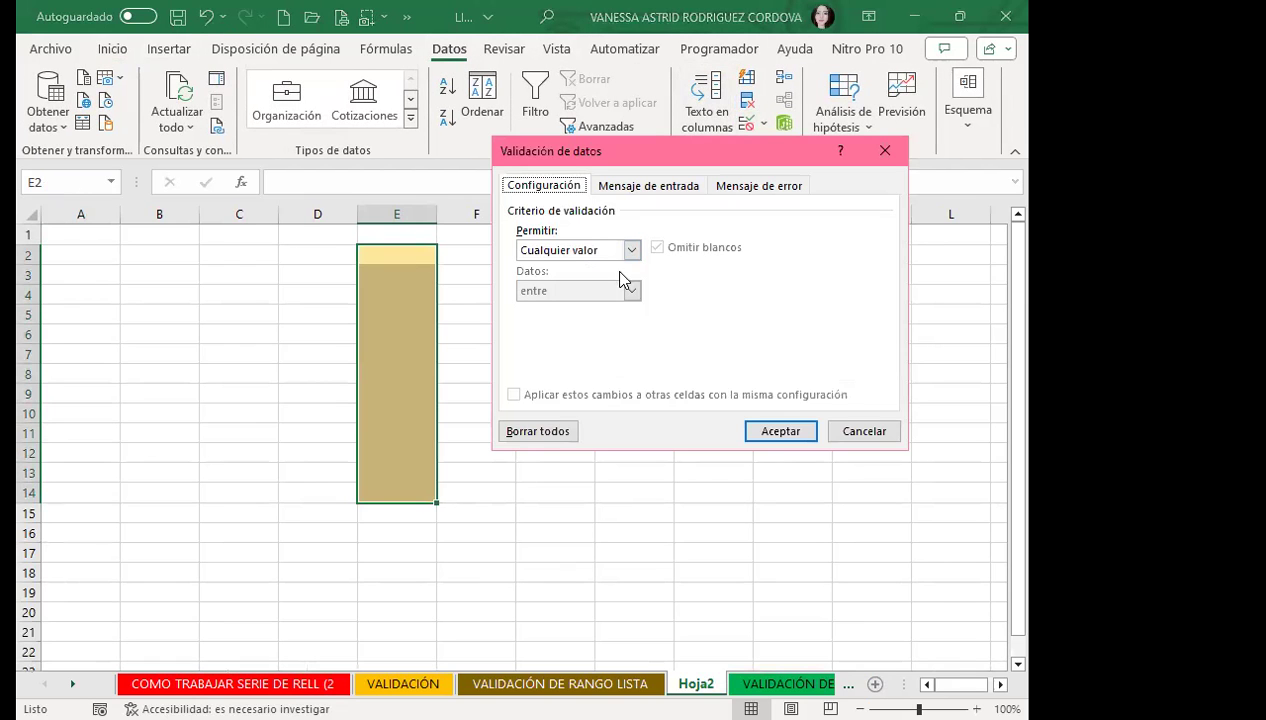
click(633, 253)
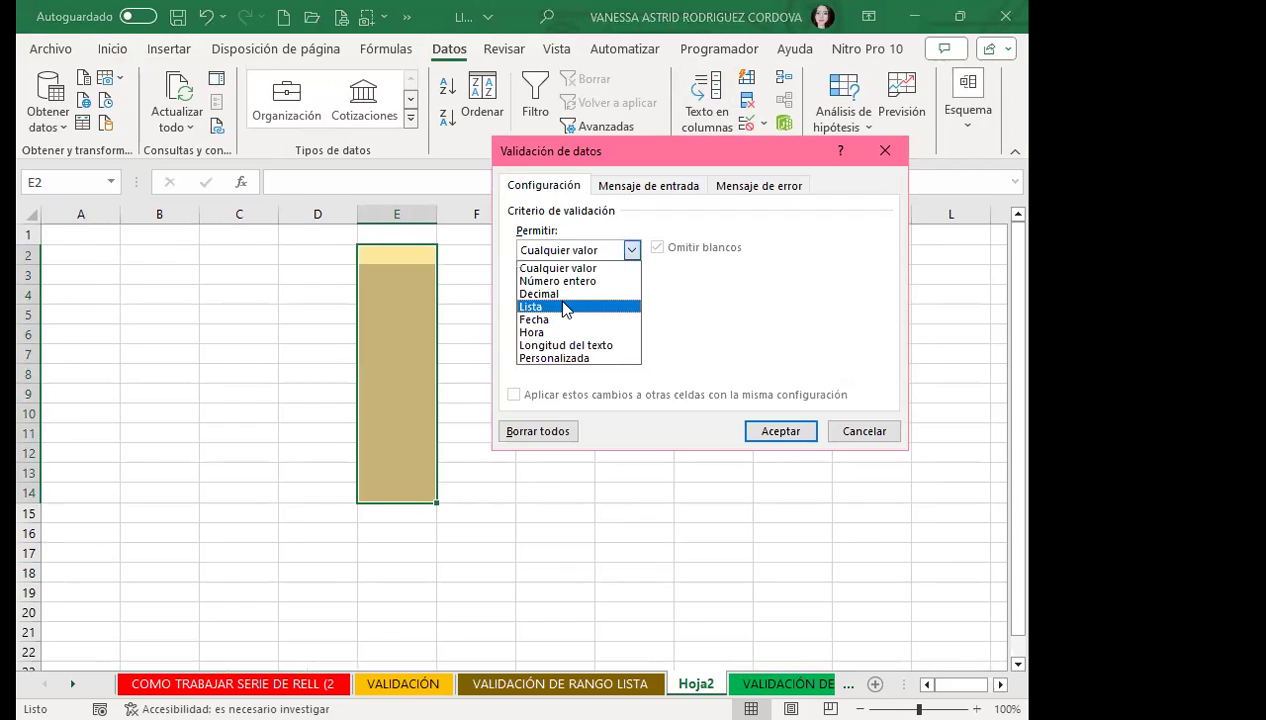
click(556, 298)
text(I)
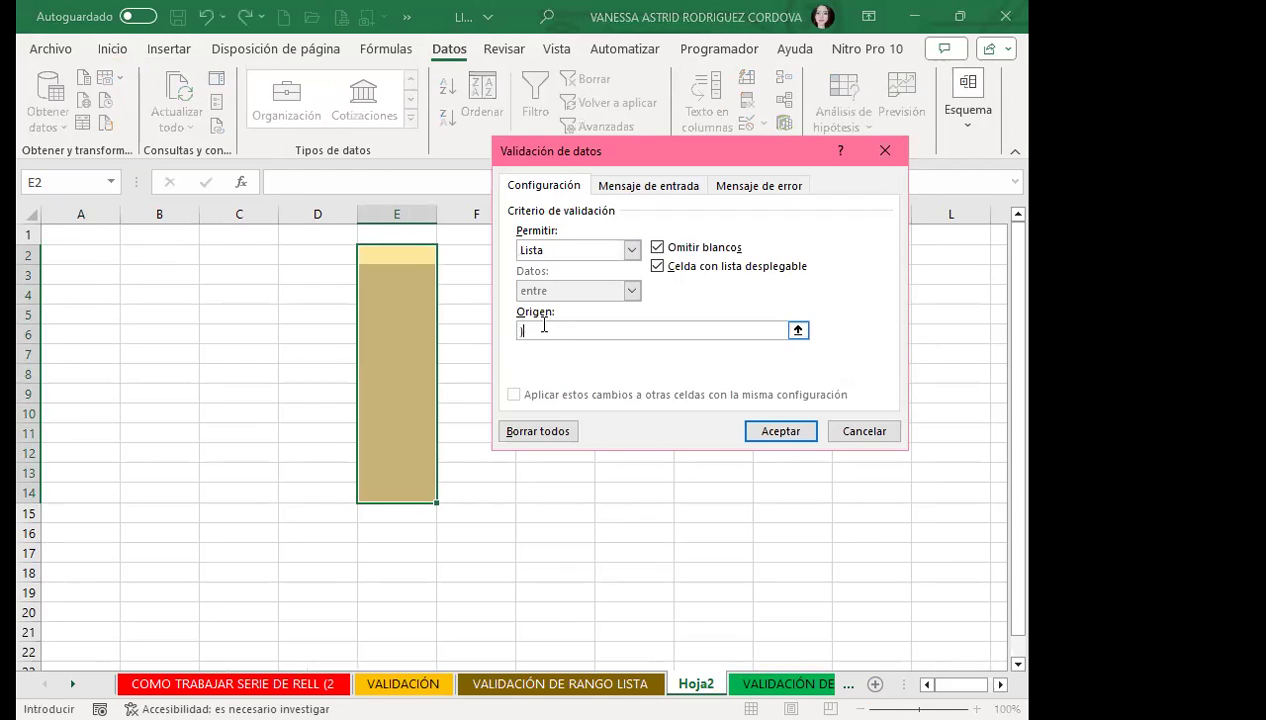
text(=LISTAS_1)
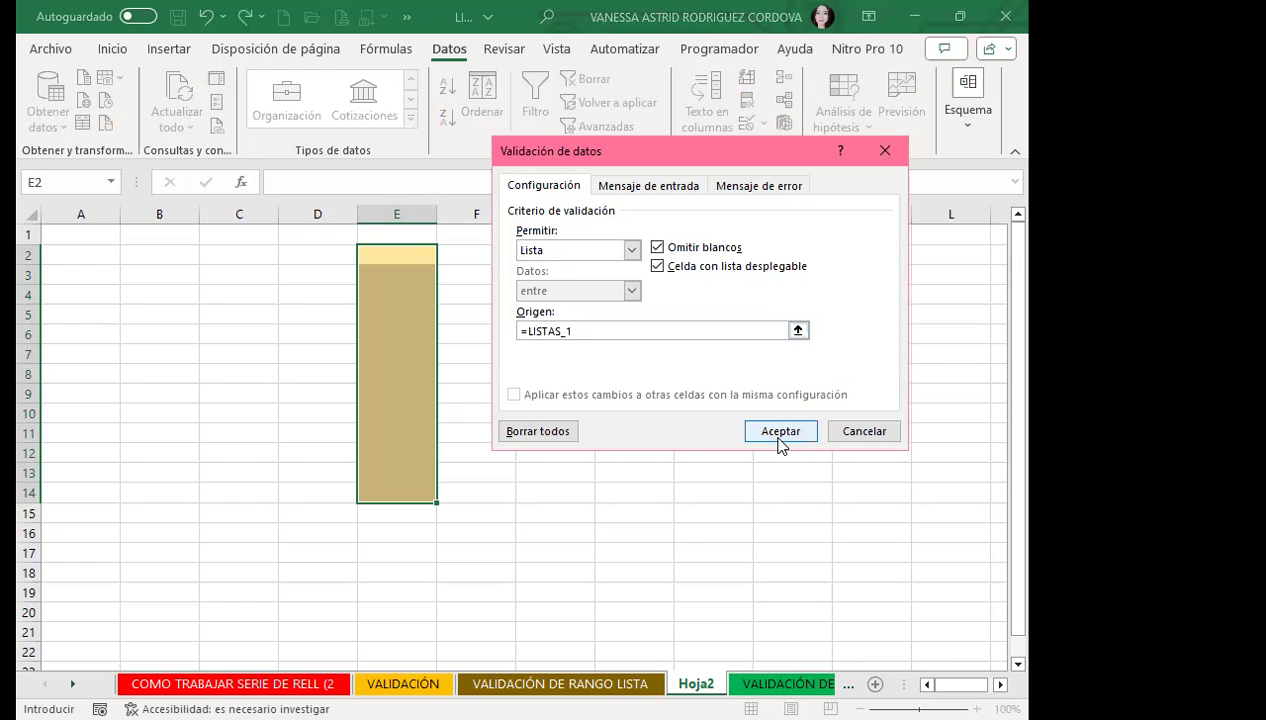
click(778, 434)
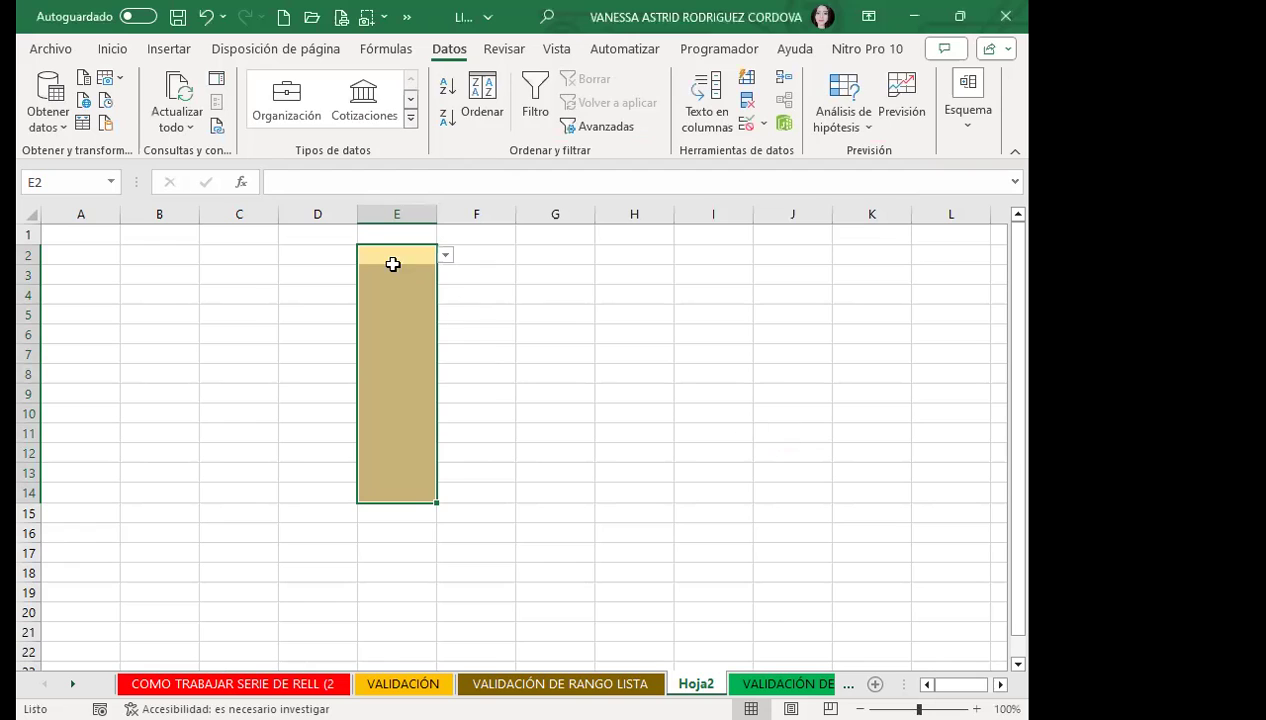
Step: Widen column E and pick a listed name for E2 from its dropdown
click(393, 255)
drag(437, 214, 587, 214)
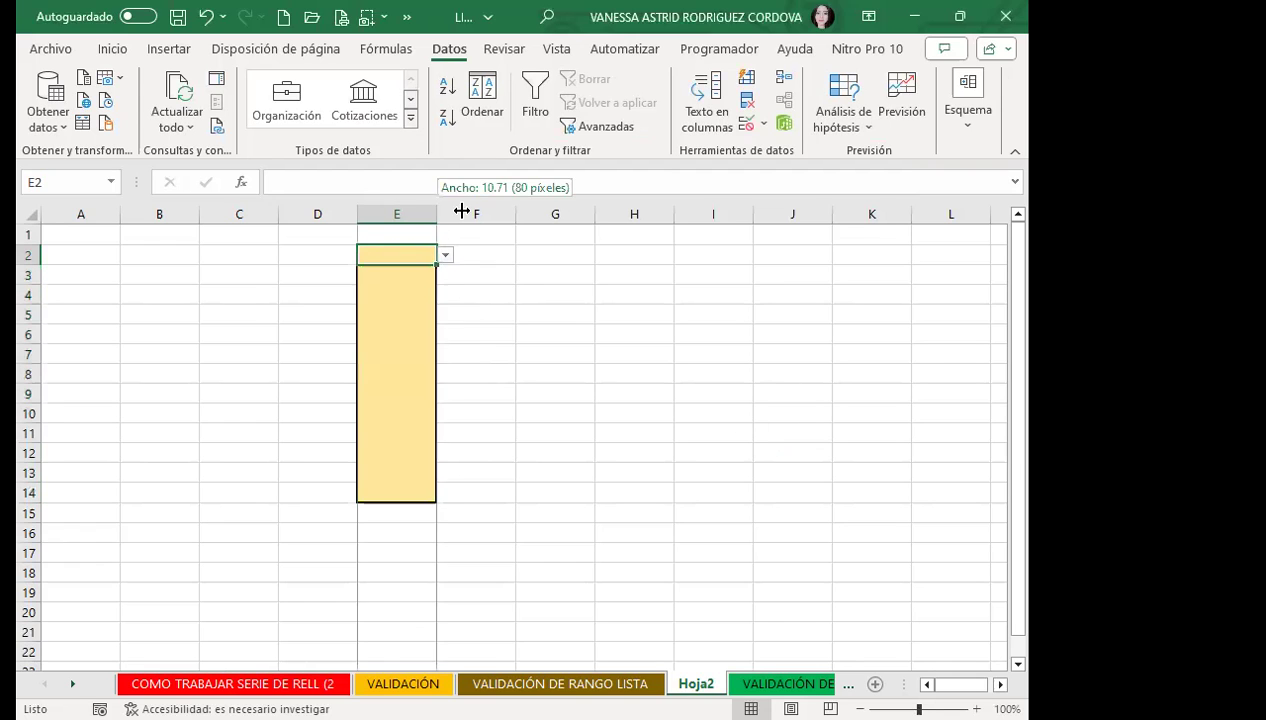
click(595, 255)
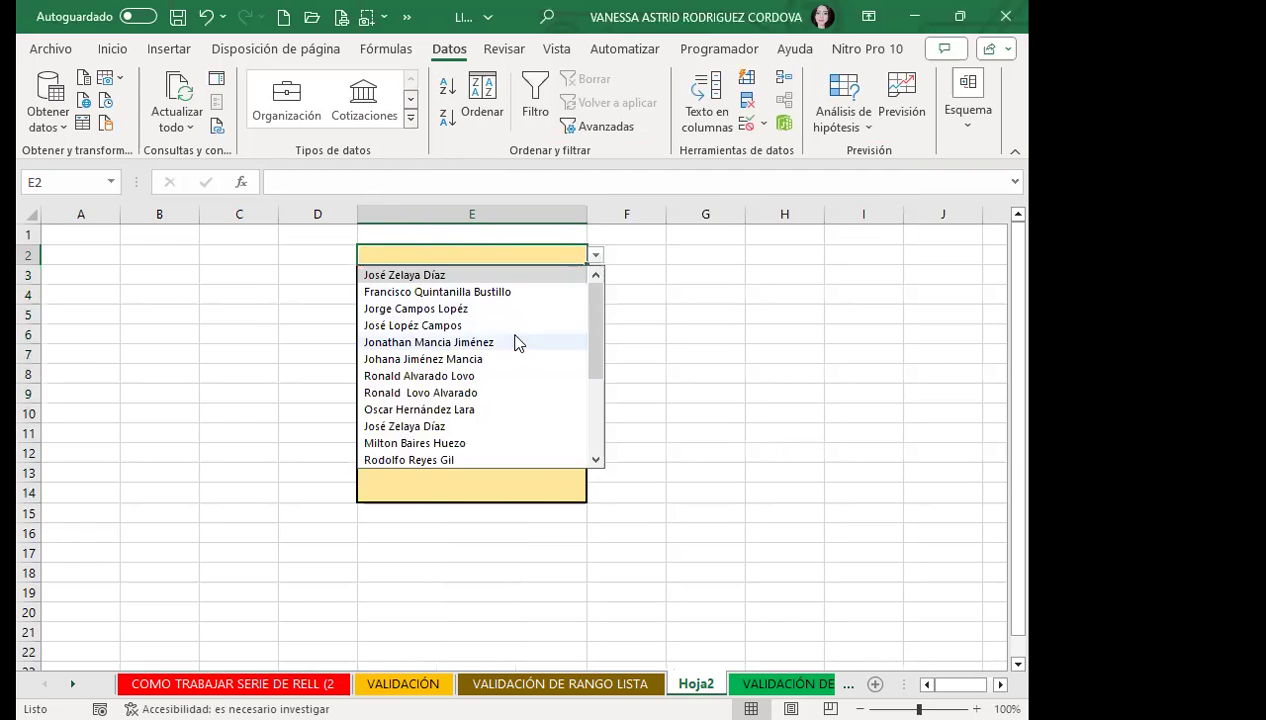
click(485, 357)
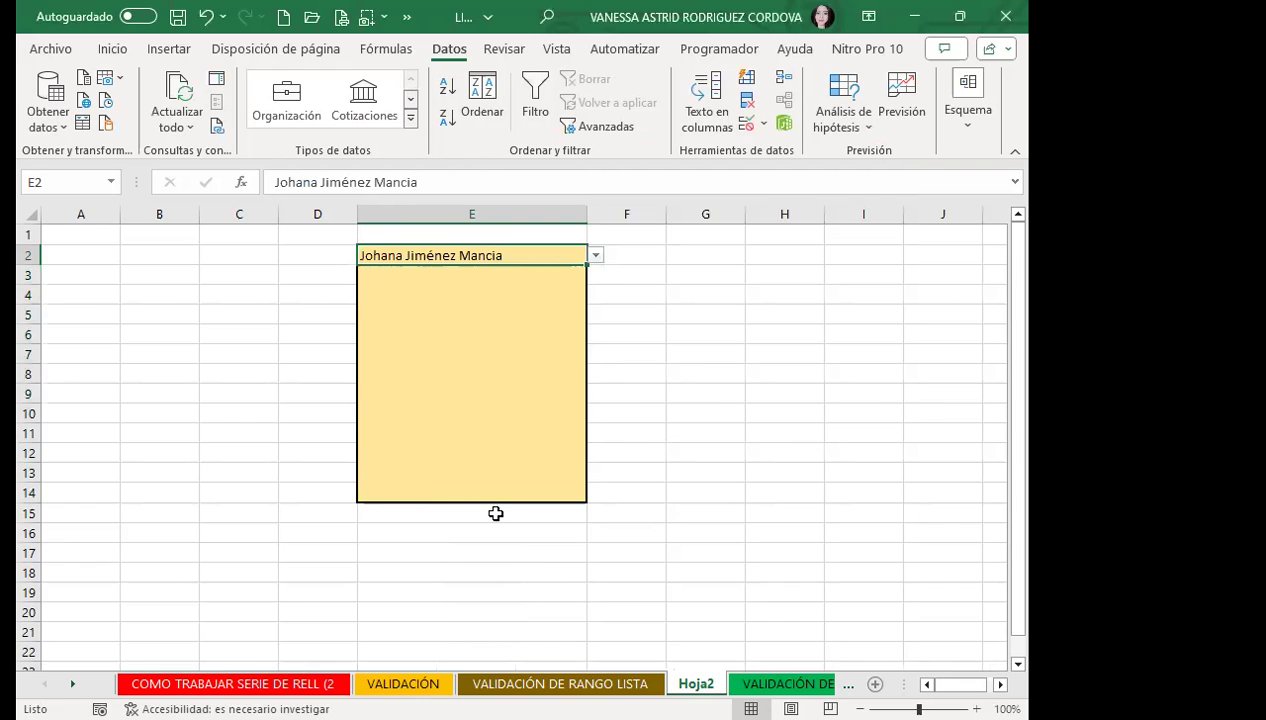
Step: Switch to the VALIDACIÓN DE RANGO LISTA sheet and scroll down to its names
click(528, 683)
scroll(104, 403, down, 4)
scroll(104, 403, down, 2)
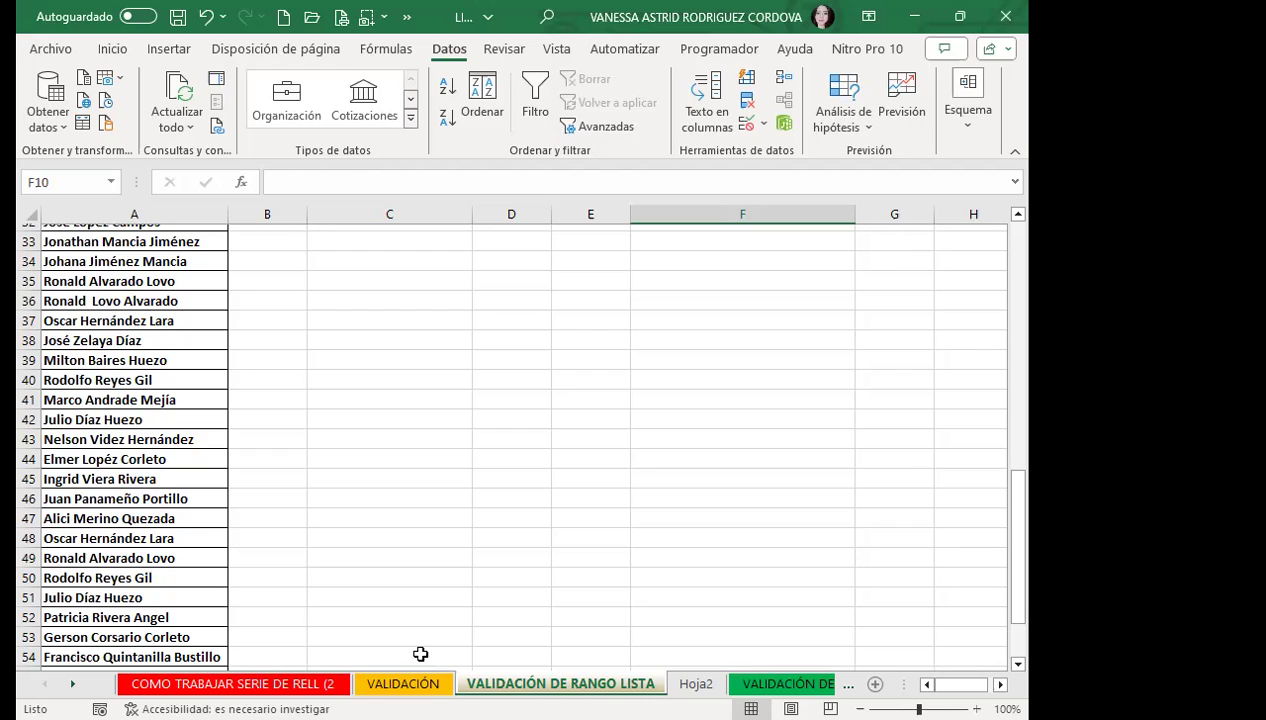
Step: Return to Hoja2 and pick listed names for cells E5 and E9
drag(122, 300, 200, 518)
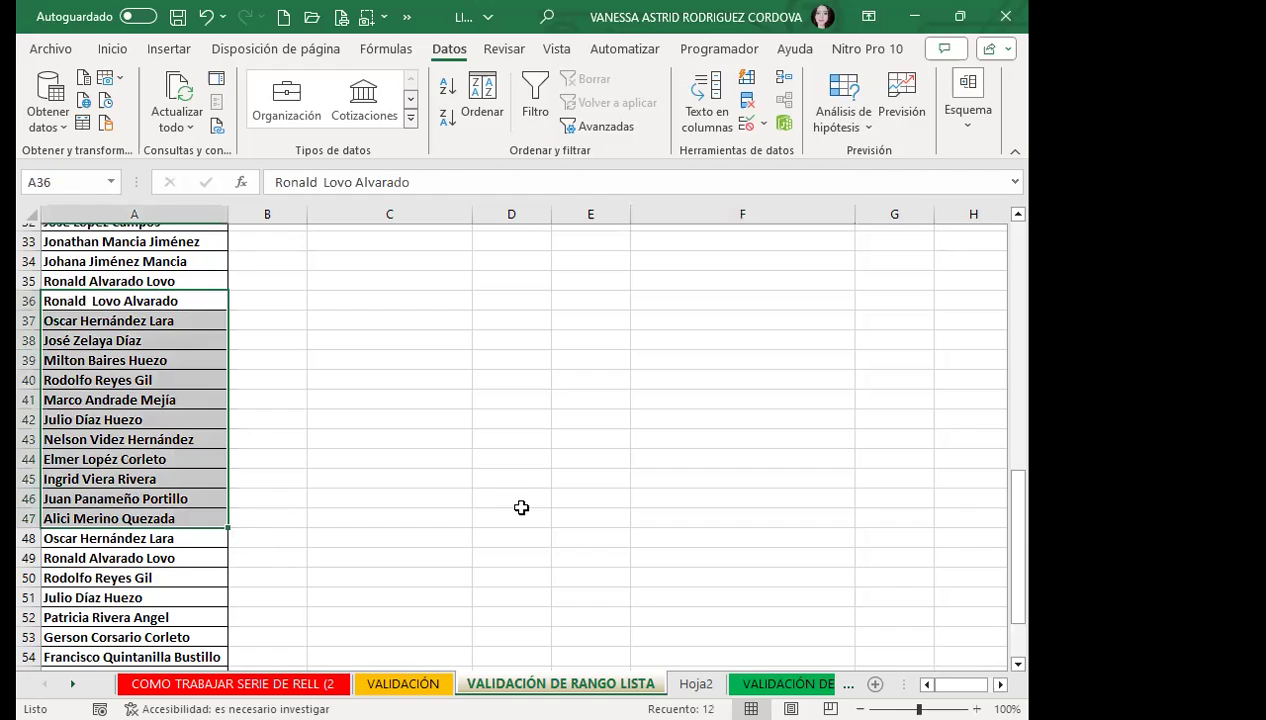
key(ctrl+Page_Down)
click(595, 315)
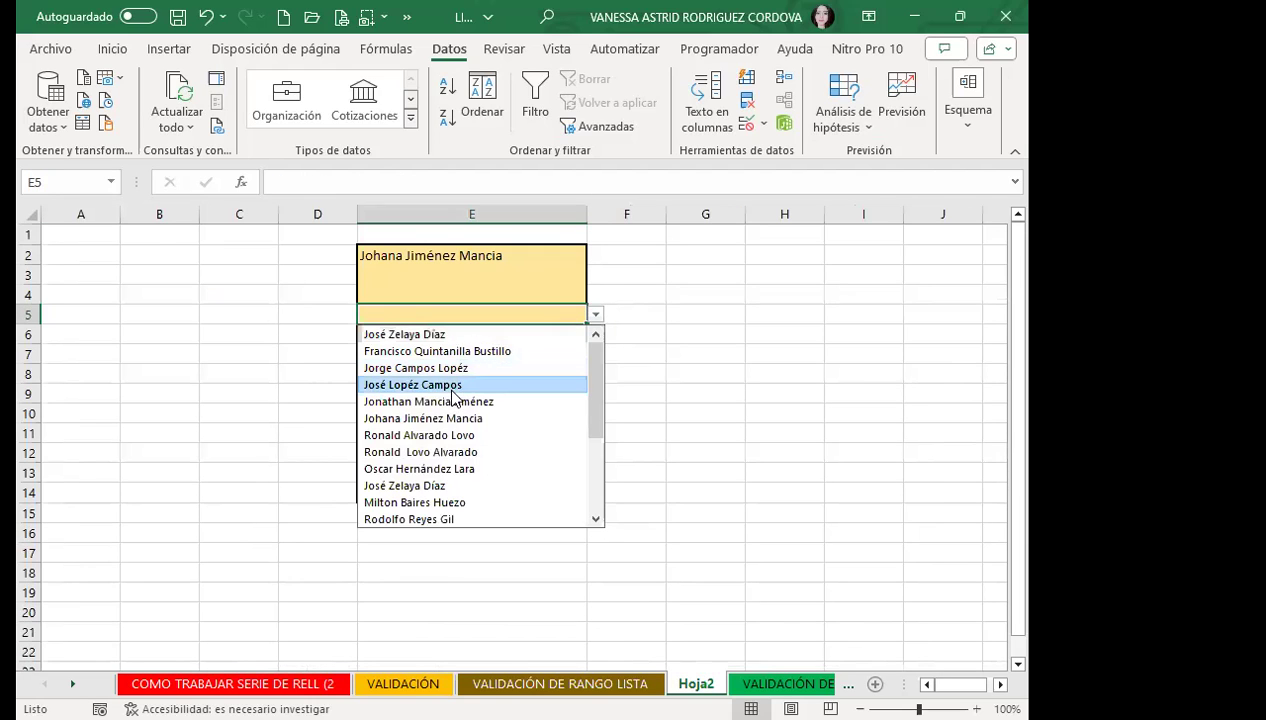
click(452, 387)
click(452, 391)
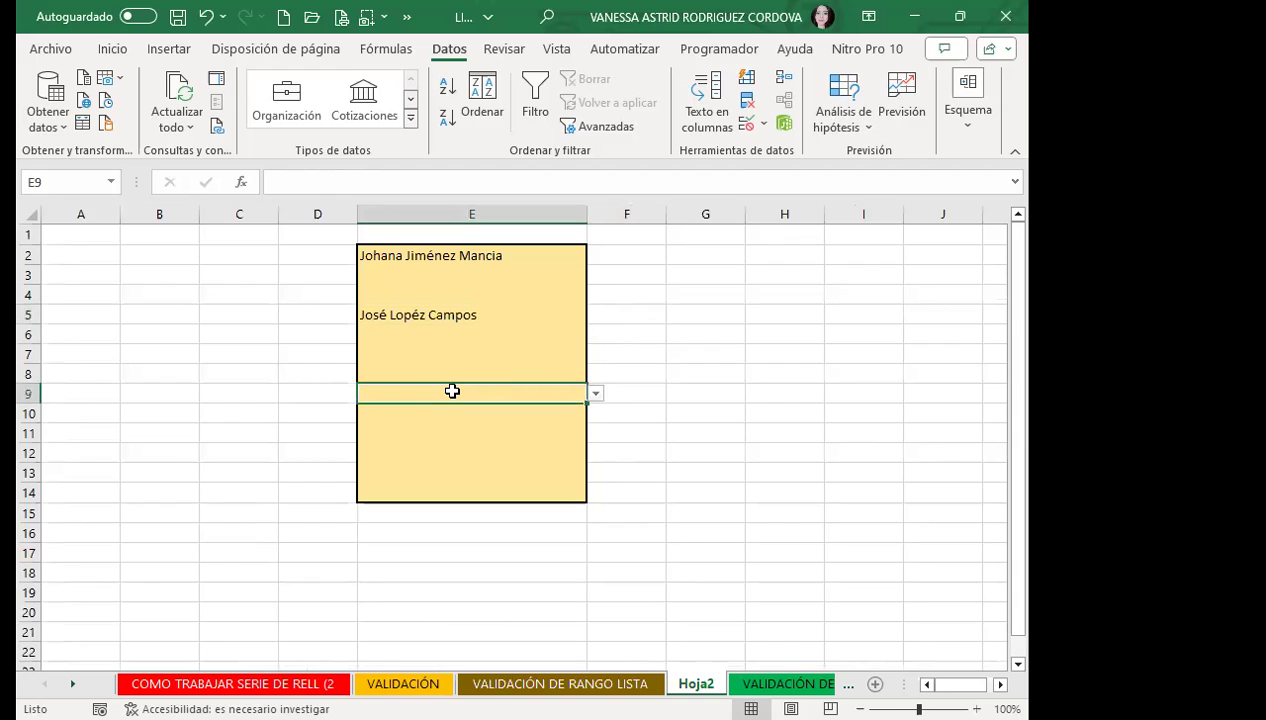
click(595, 394)
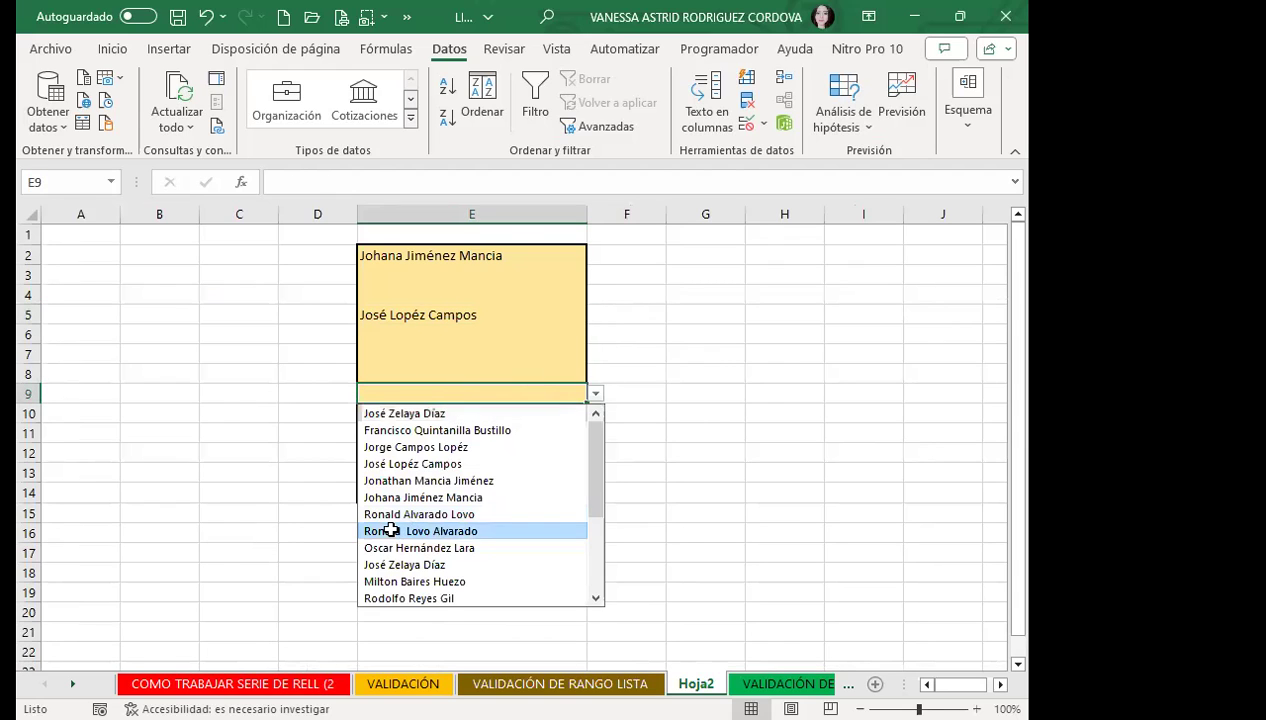
click(396, 528)
Step: Format E2:E14 as bold italic Agency FB at size 16
drag(420, 251, 395, 496)
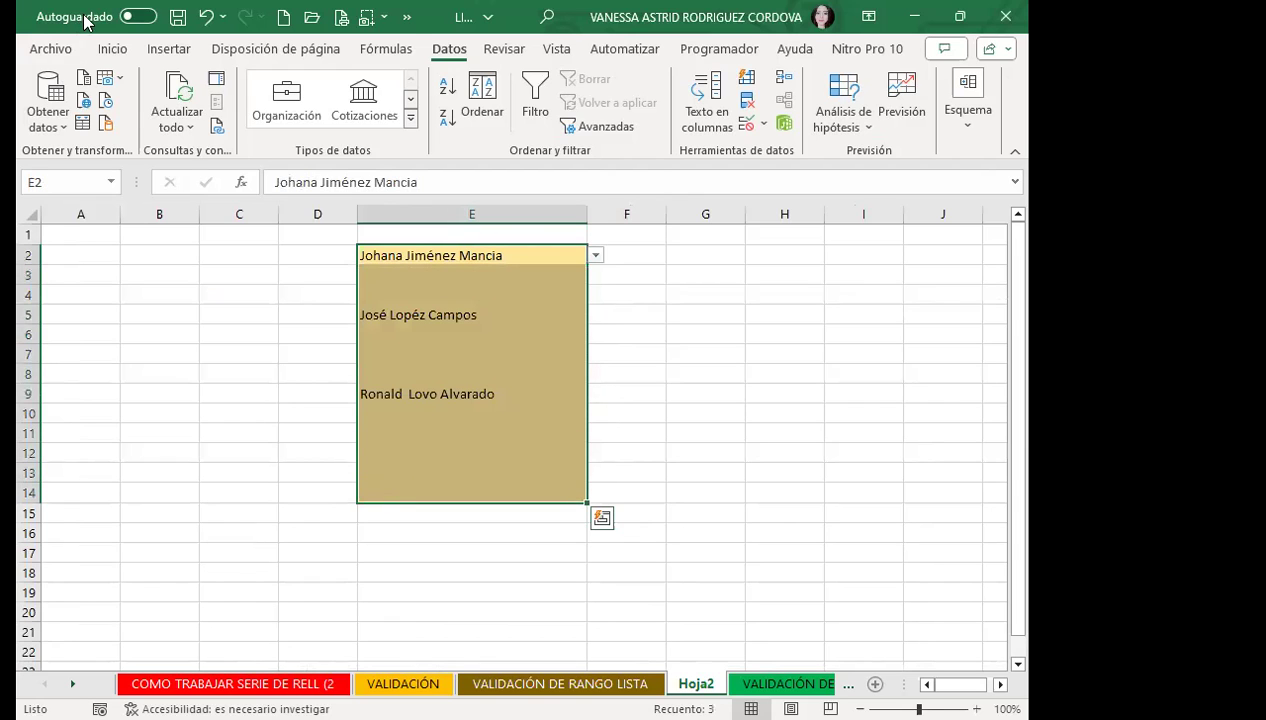
click(112, 49)
click(128, 102)
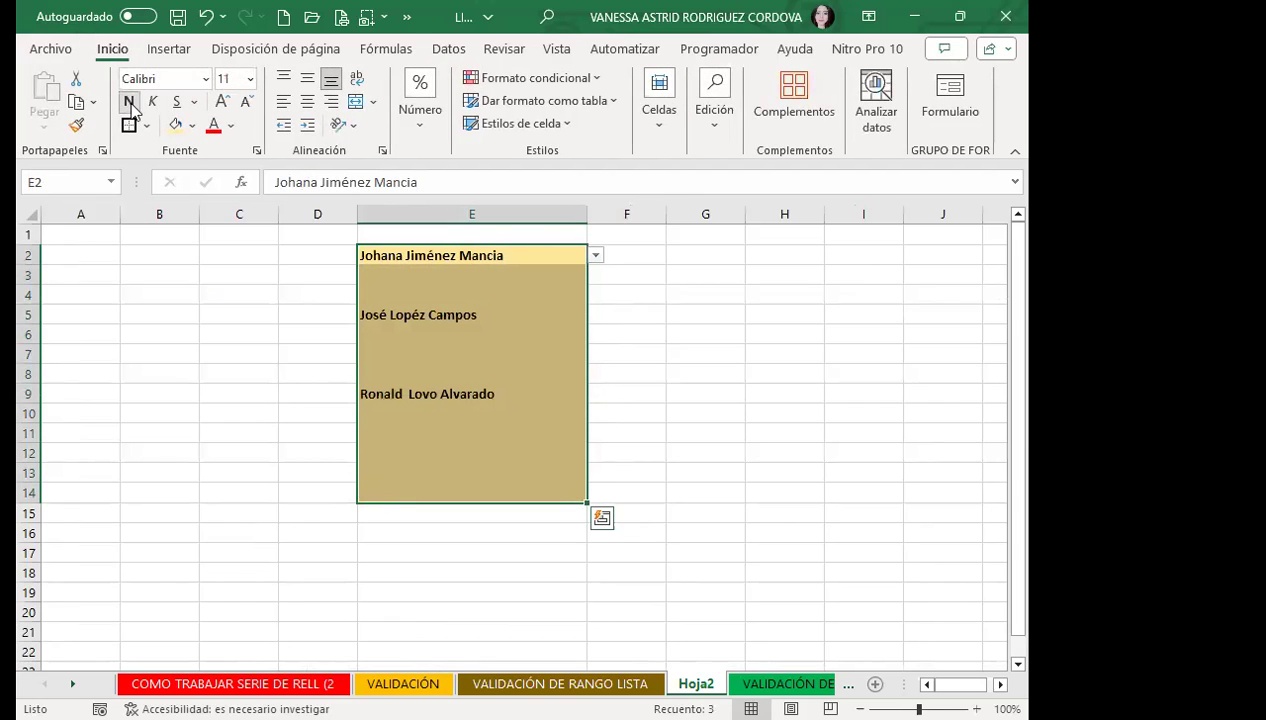
click(154, 104)
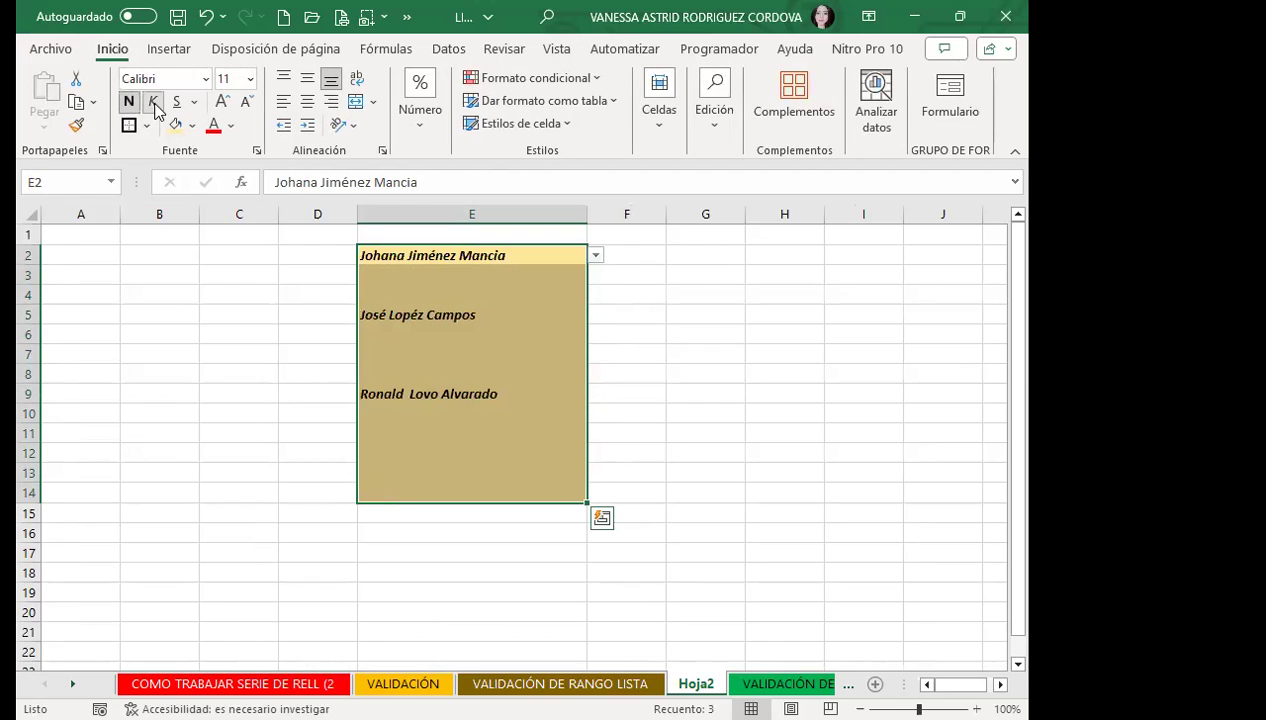
click(205, 79)
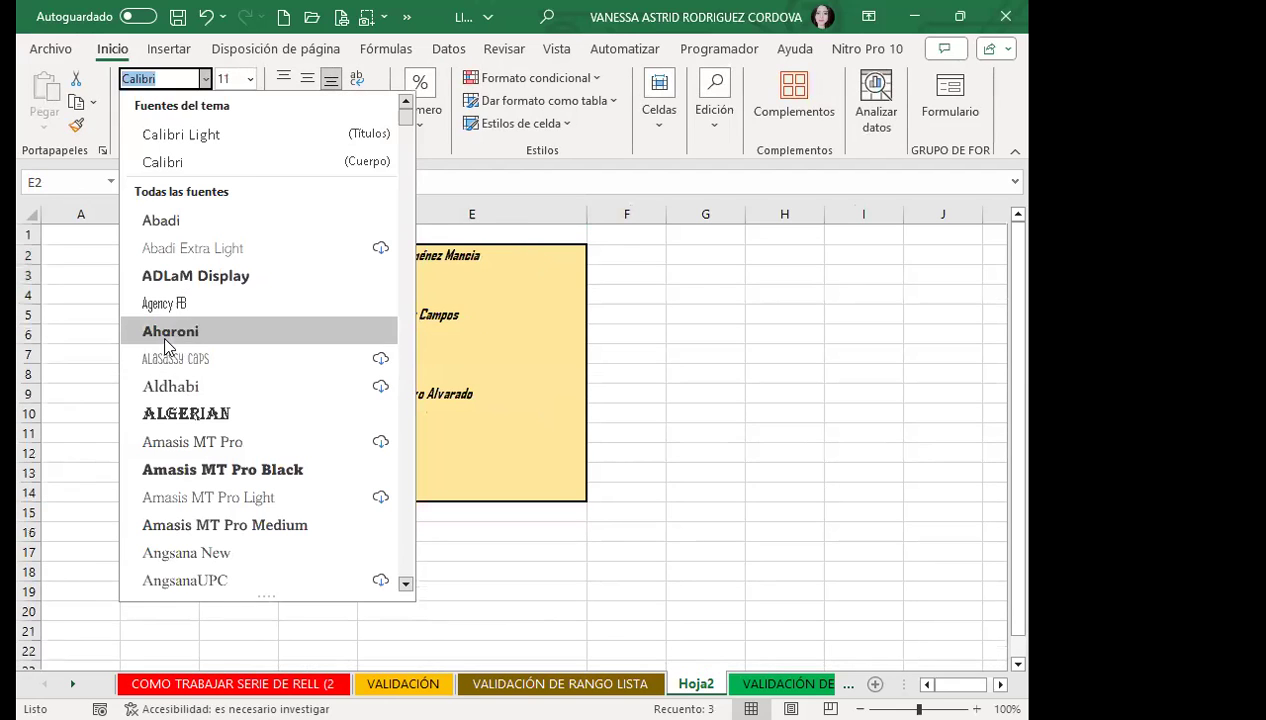
click(186, 303)
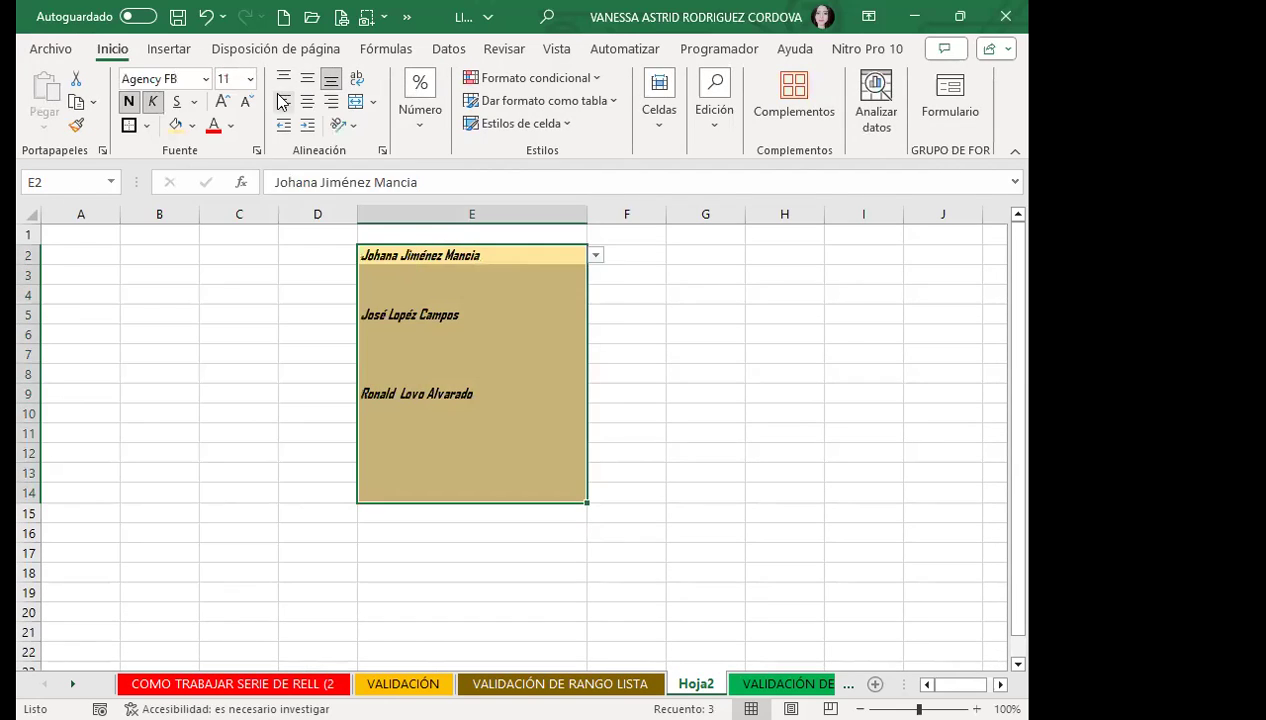
click(222, 102)
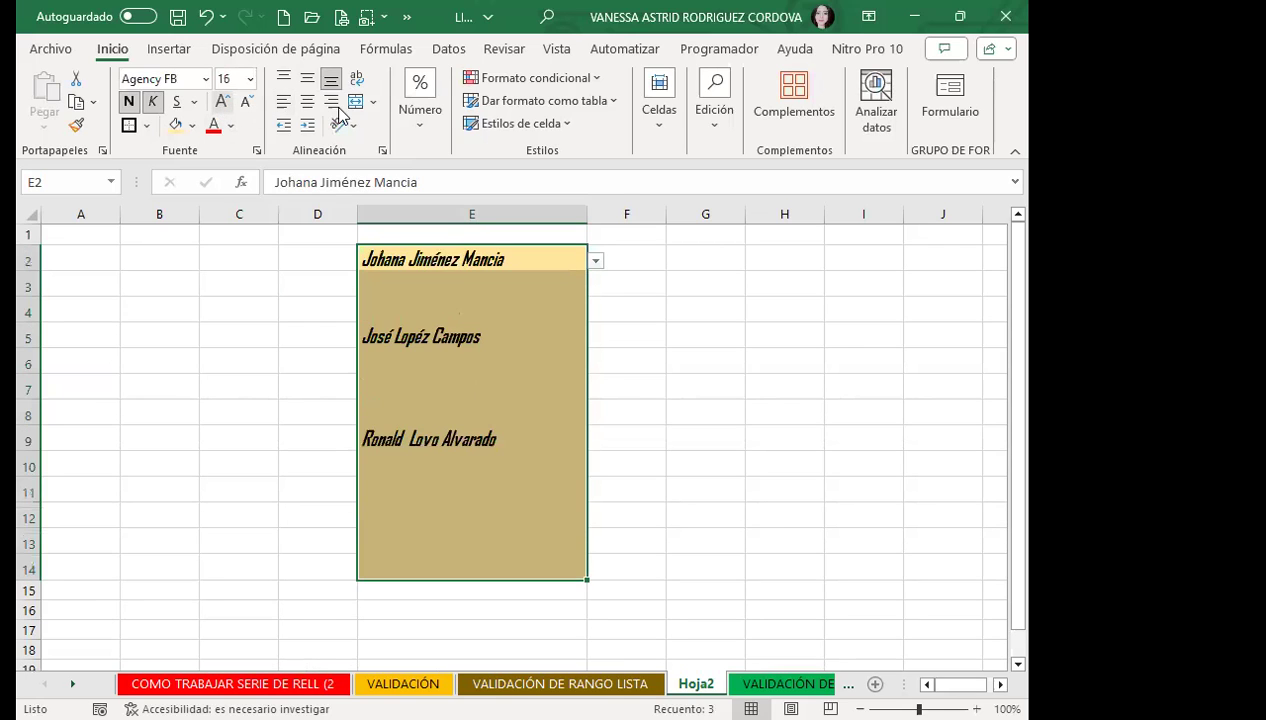
click(638, 387)
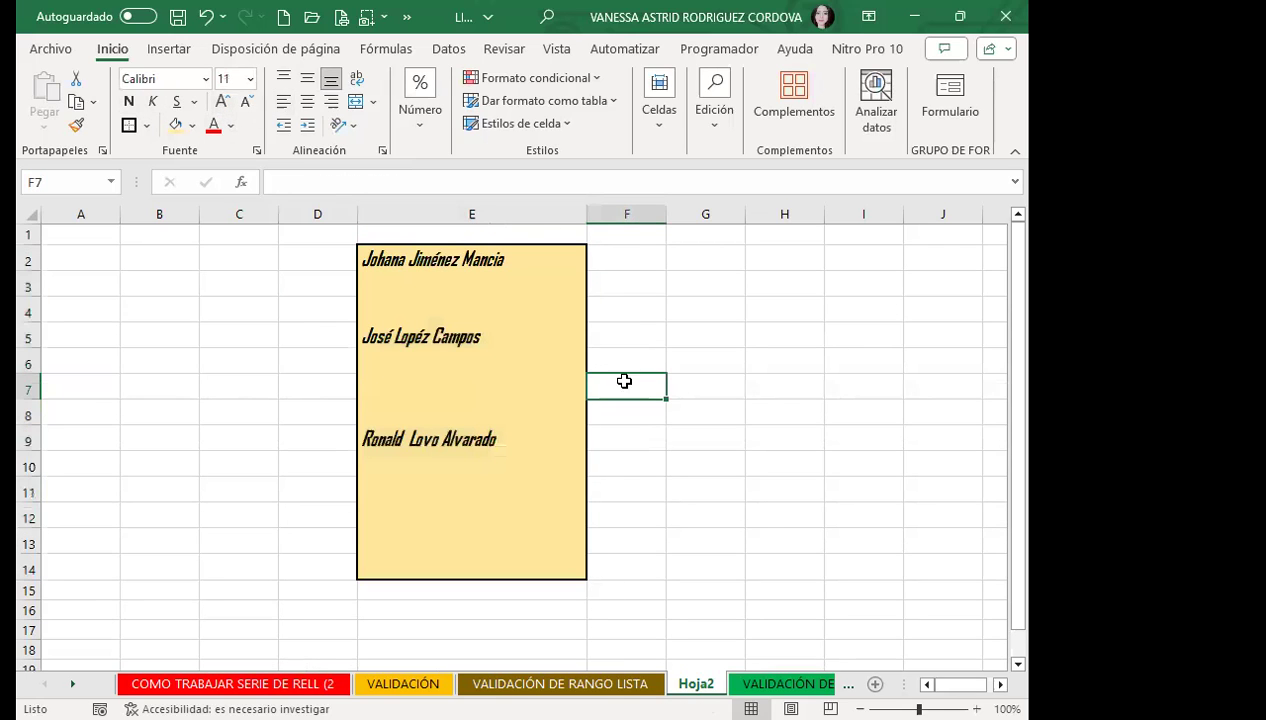
click(512, 338)
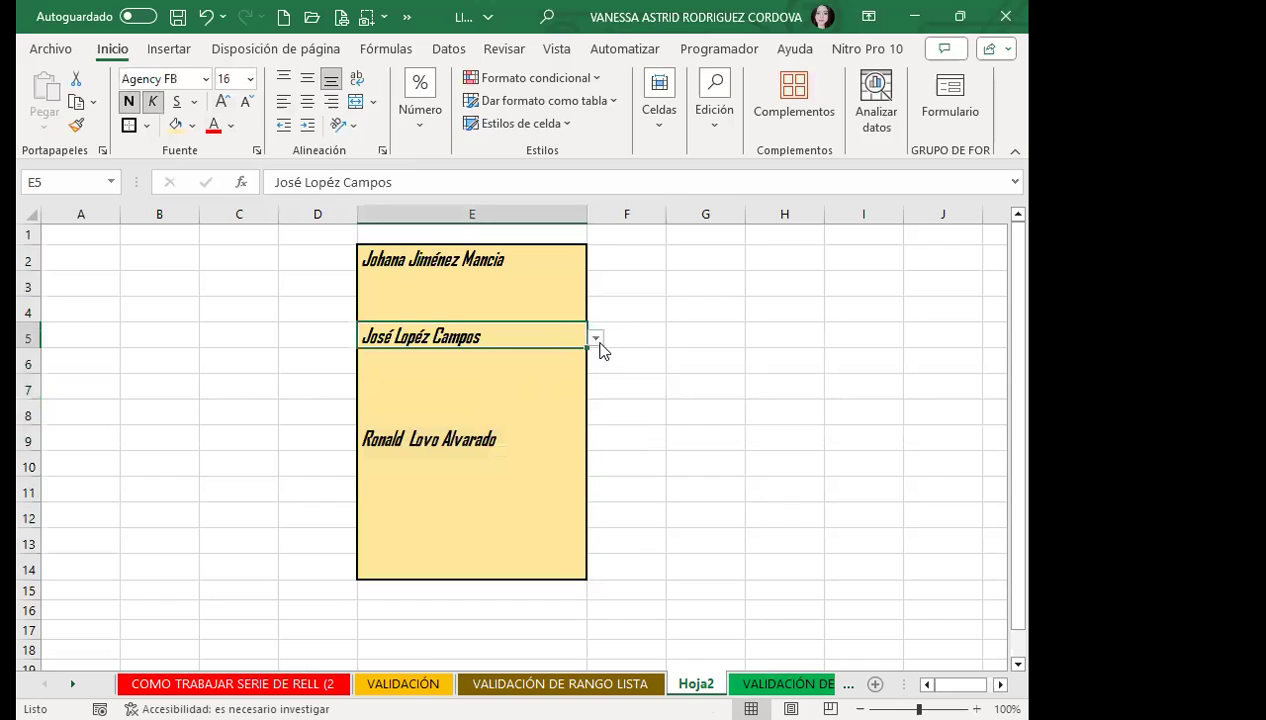
Step: Change E5 to a different listed name and pick a name for E7
click(596, 344)
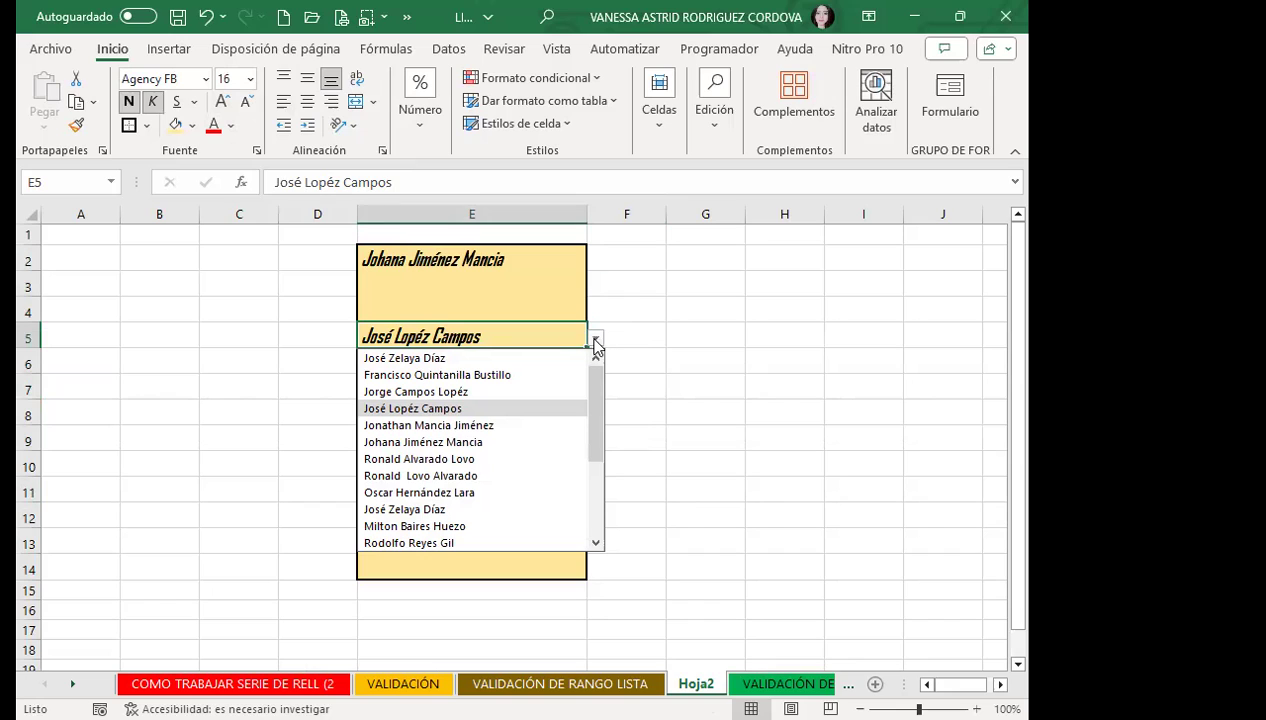
click(407, 459)
click(553, 389)
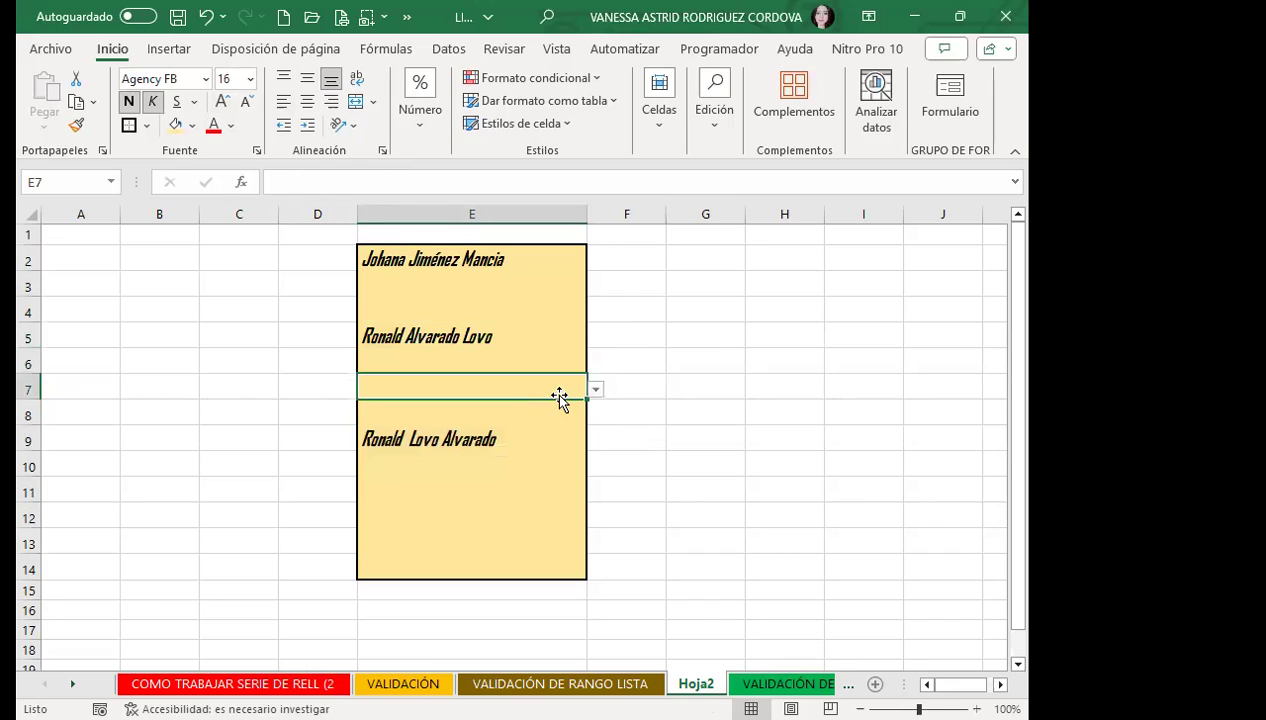
click(595, 390)
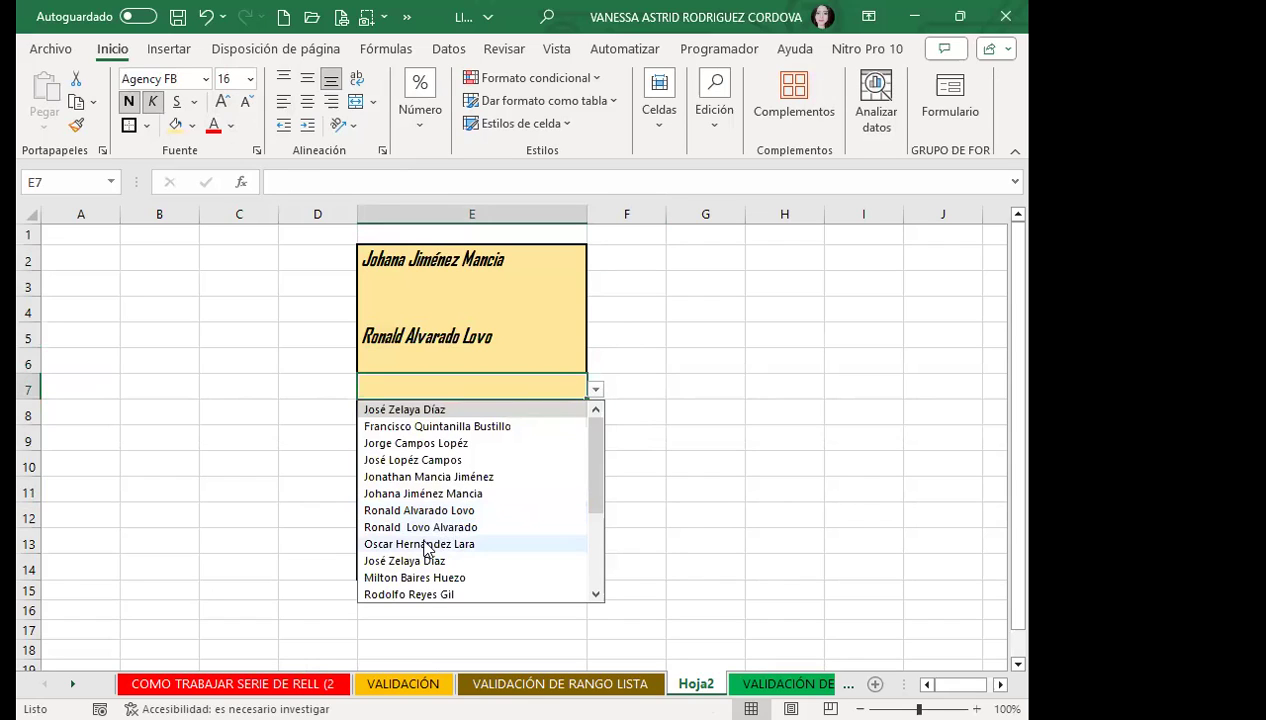
click(535, 538)
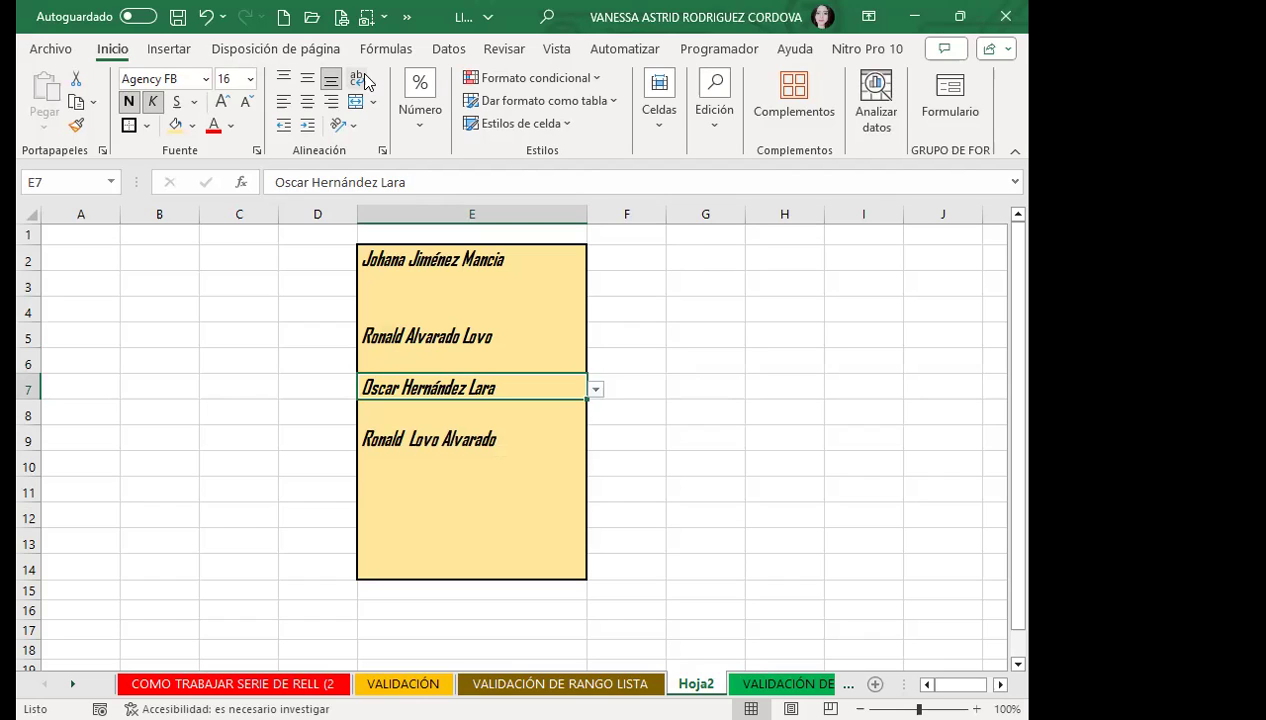
click(386, 49)
click(399, 137)
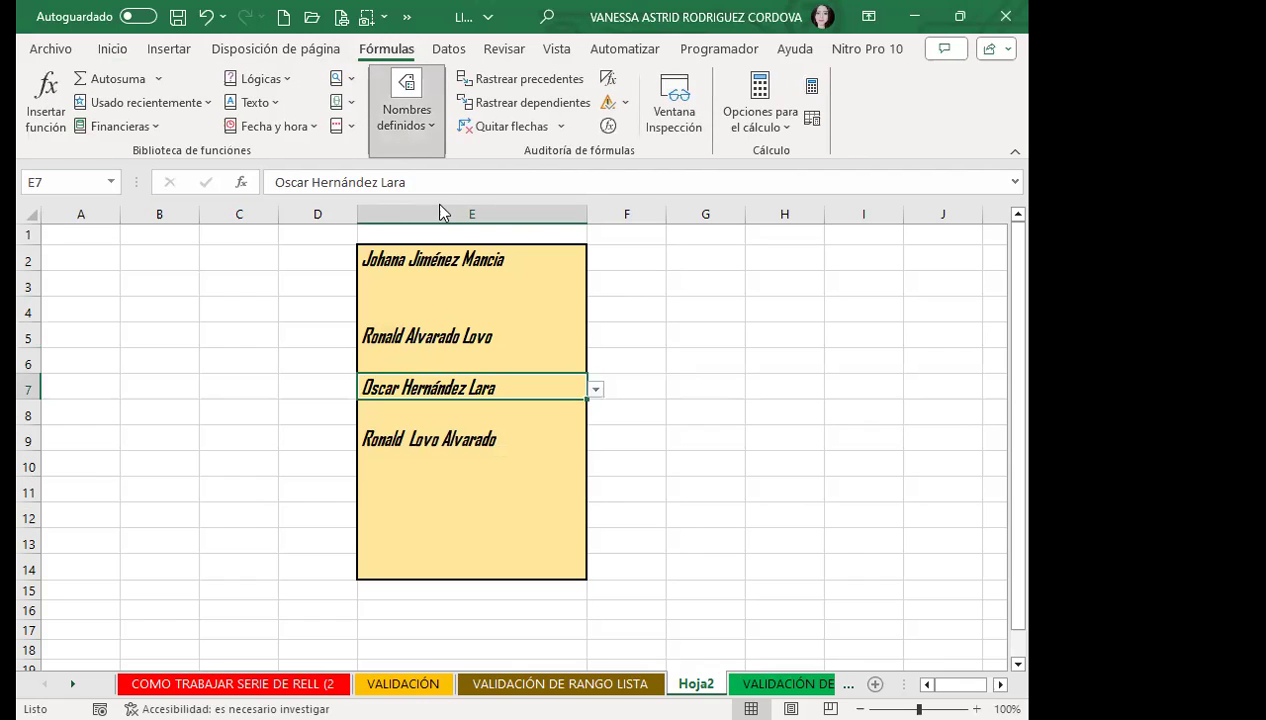
click(405, 200)
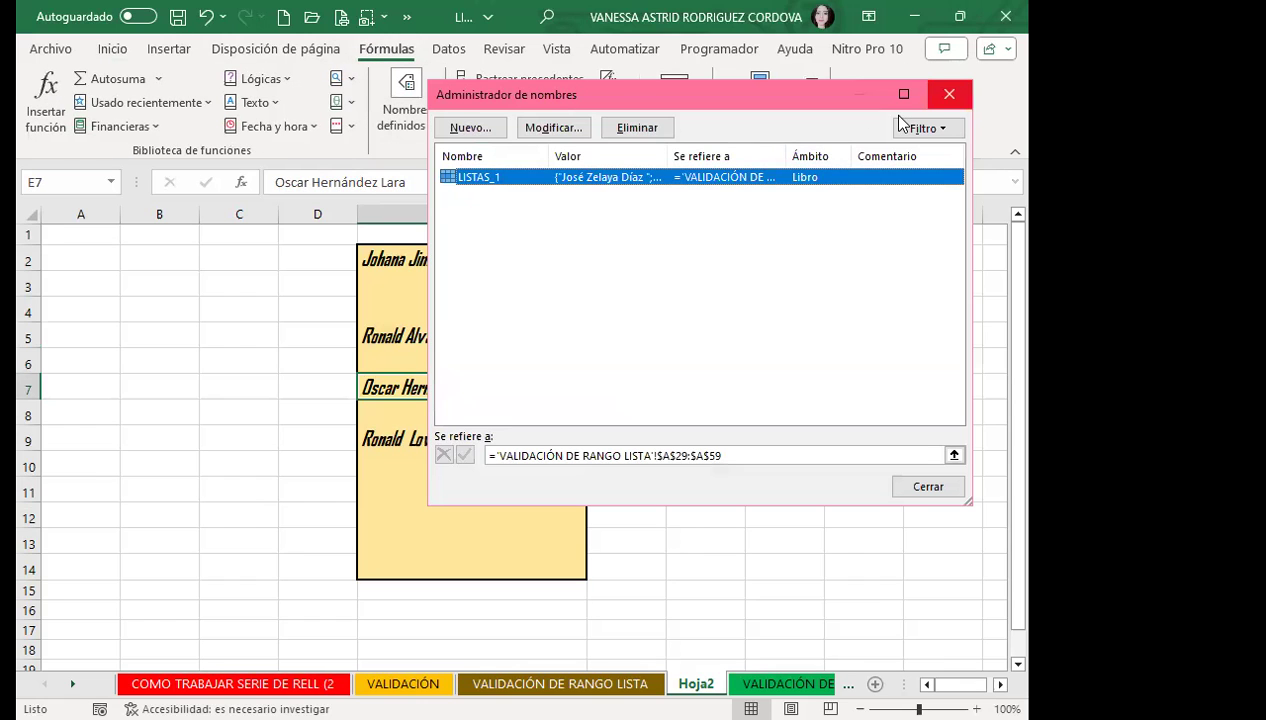
click(949, 94)
click(505, 418)
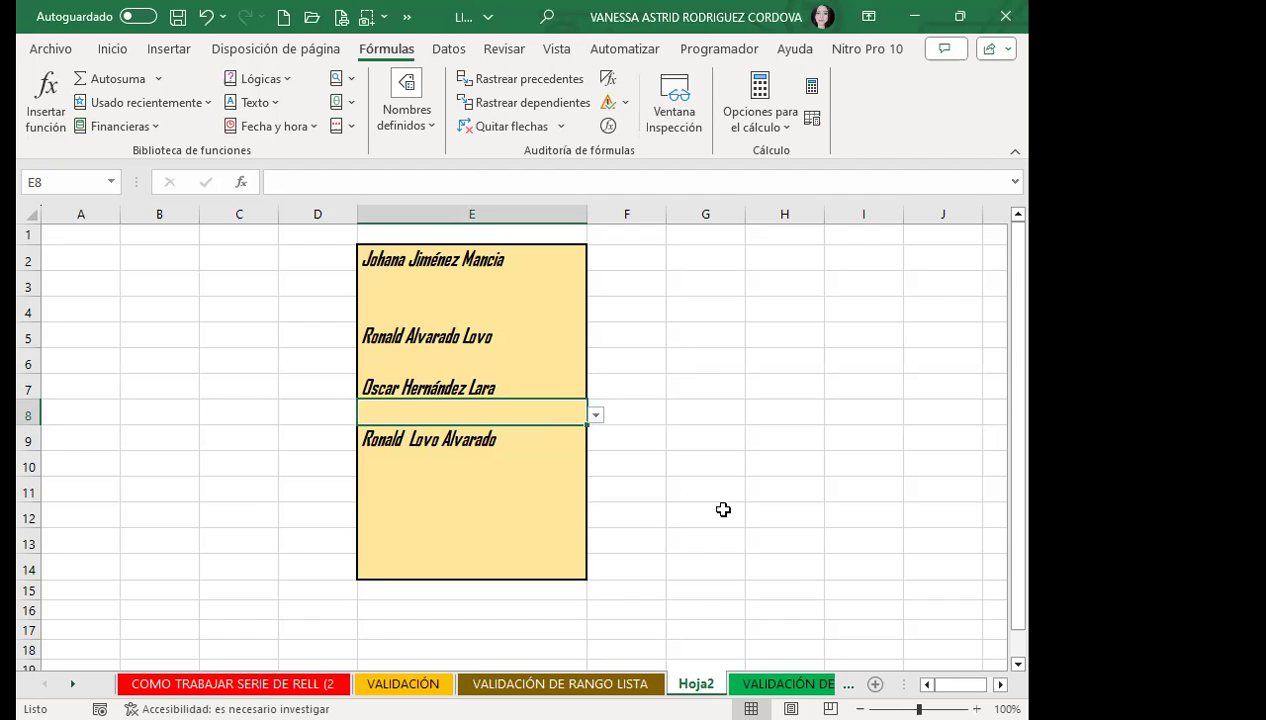
Step: Open the VALIDACIÓN DE DATOS sheet and select the PRODUCTO cells B2:B11
click(770, 684)
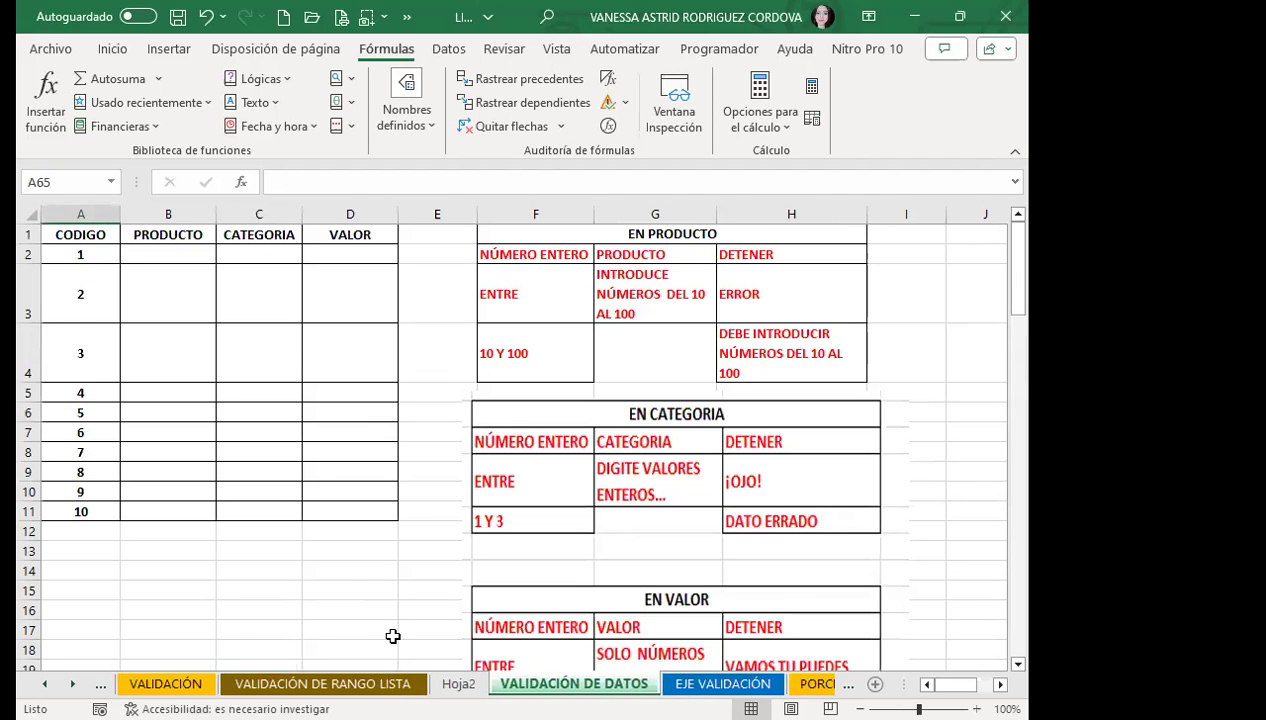
click(437, 417)
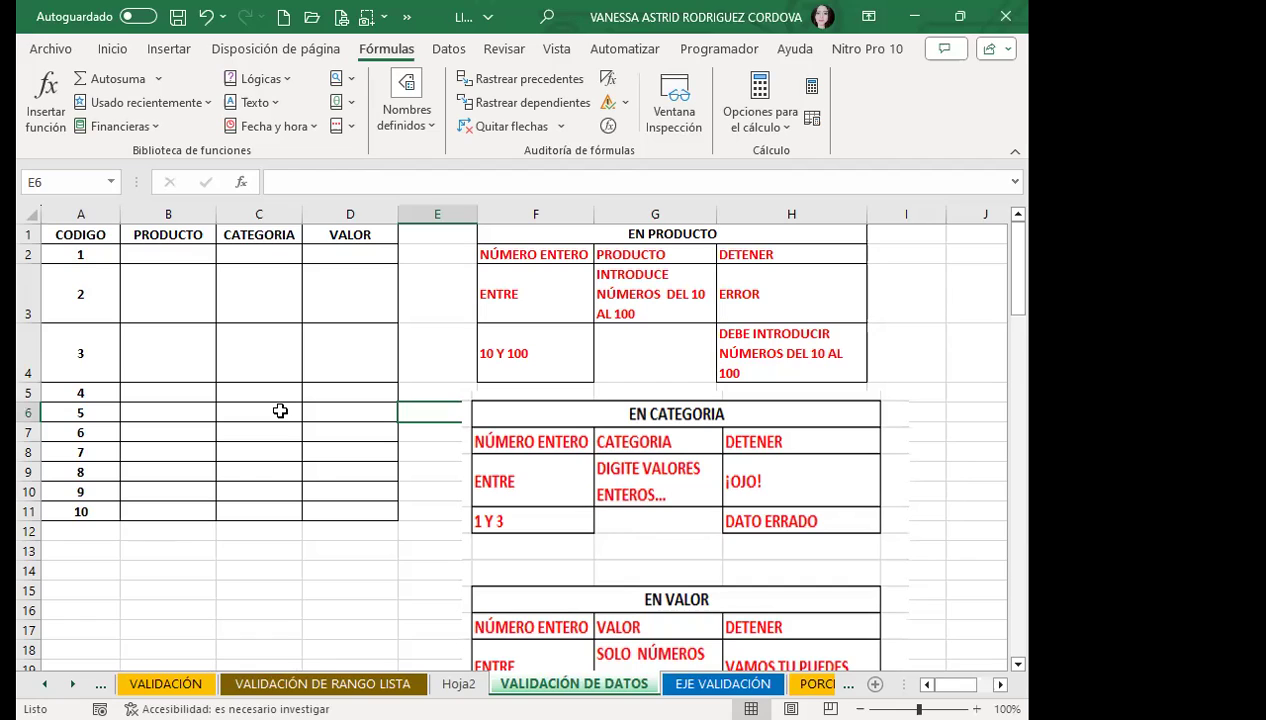
click(179, 256)
drag(179, 256, 169, 504)
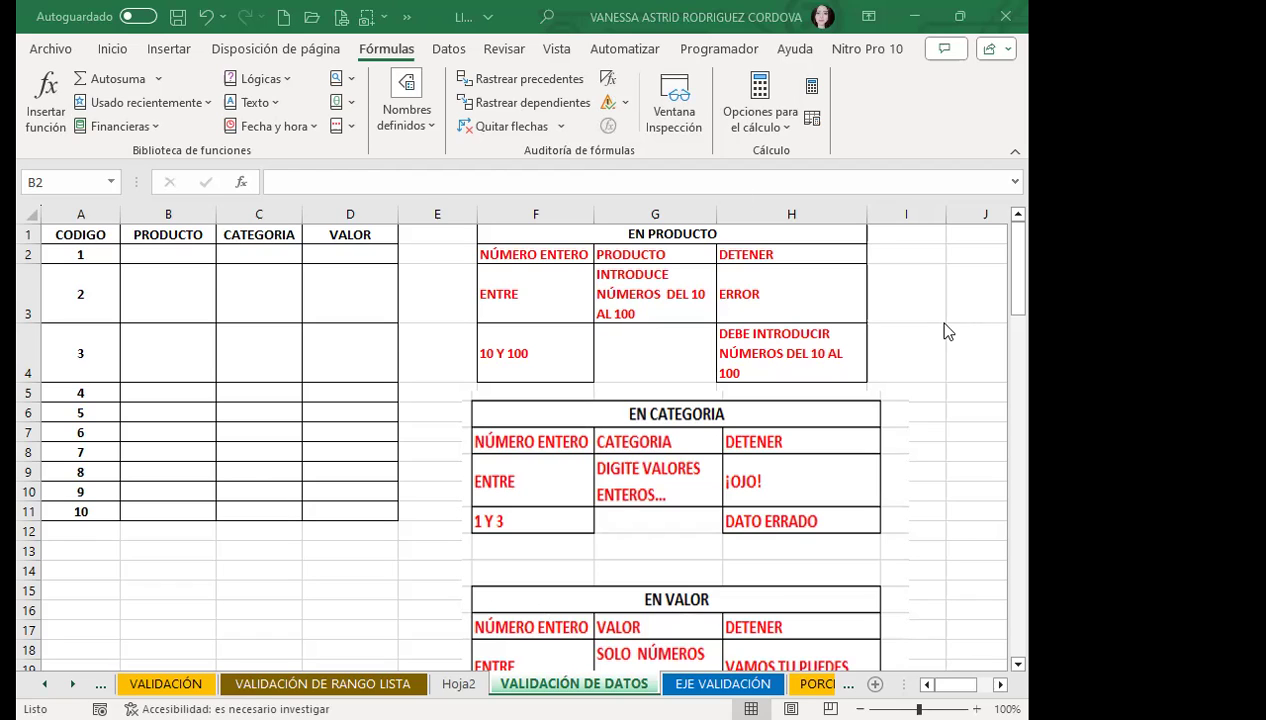
Step: Reselect the PRODUCTO cells B2:B11 and bring up the Datos ribbon tools
key(shift+Down)
key(shift+Down)
key(shift+Down)
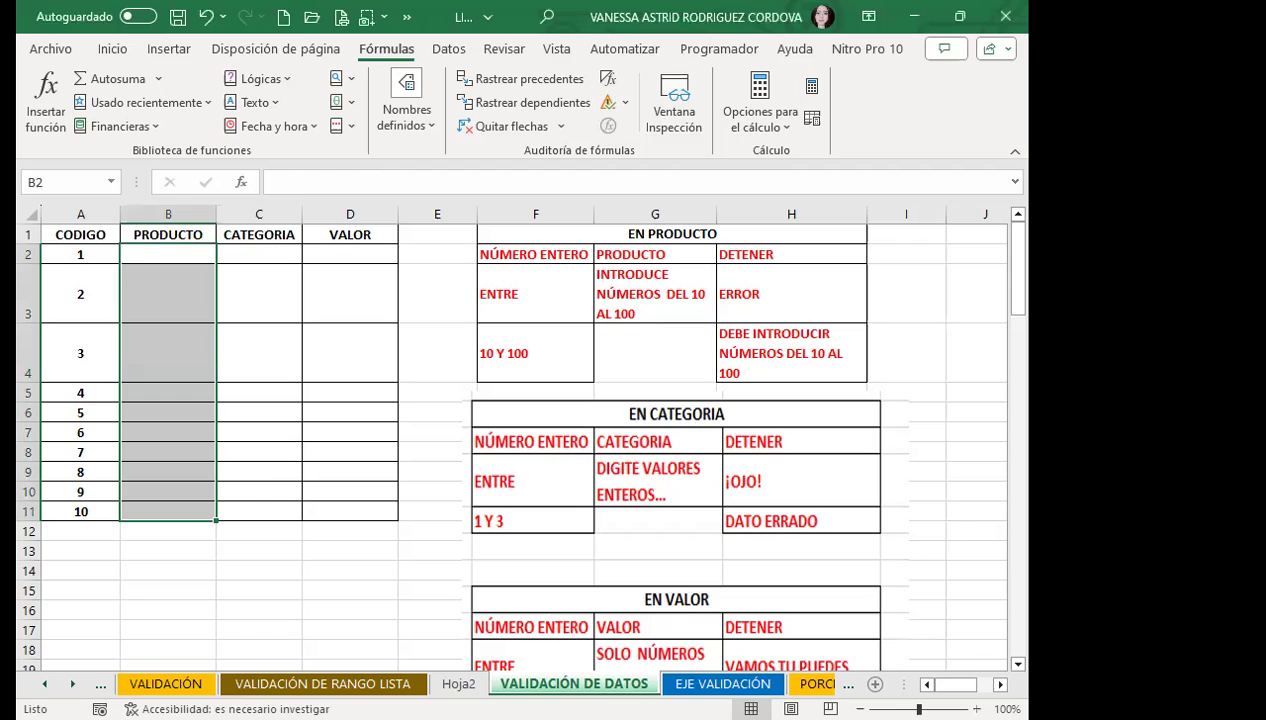
click(258, 499)
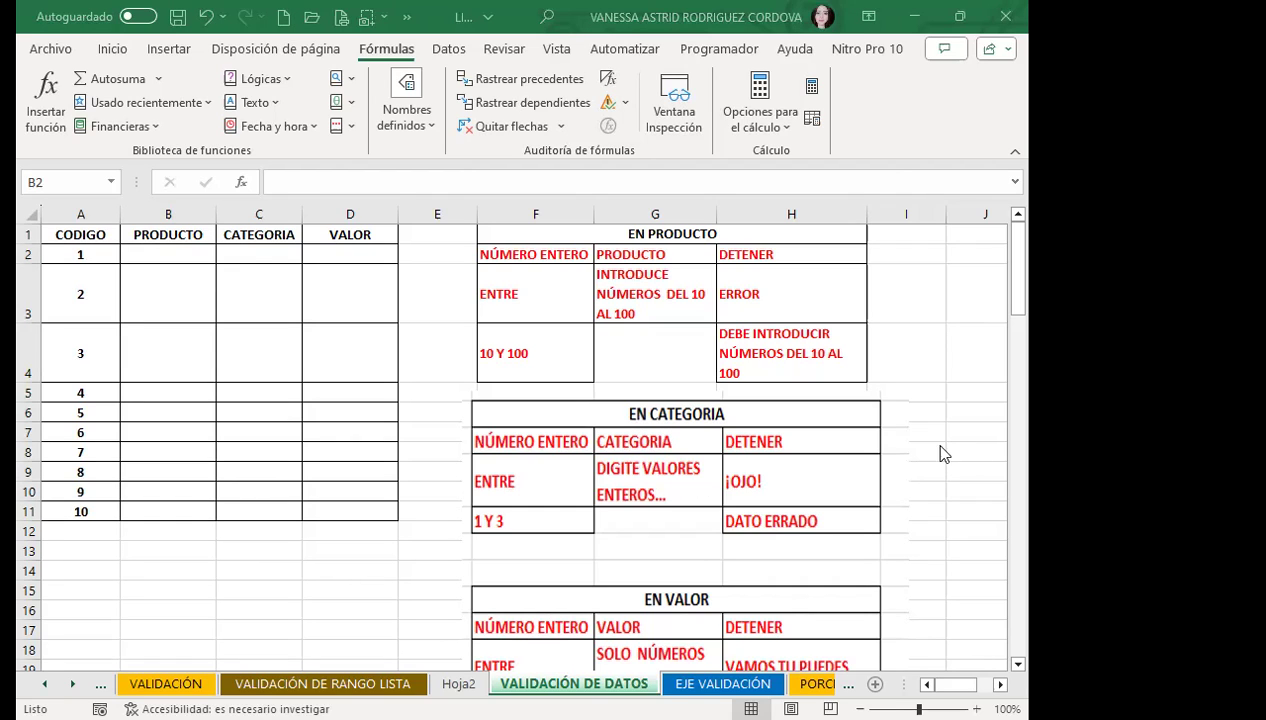
drag(168, 254, 168, 511)
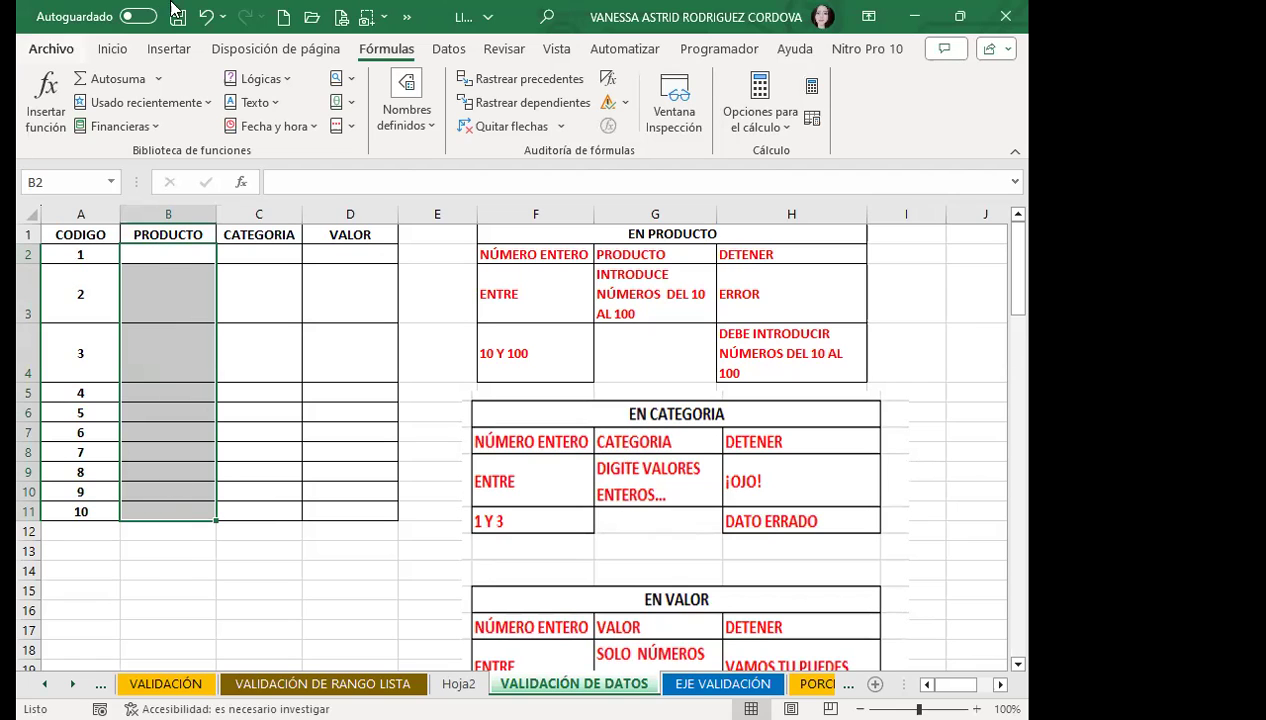
click(442, 49)
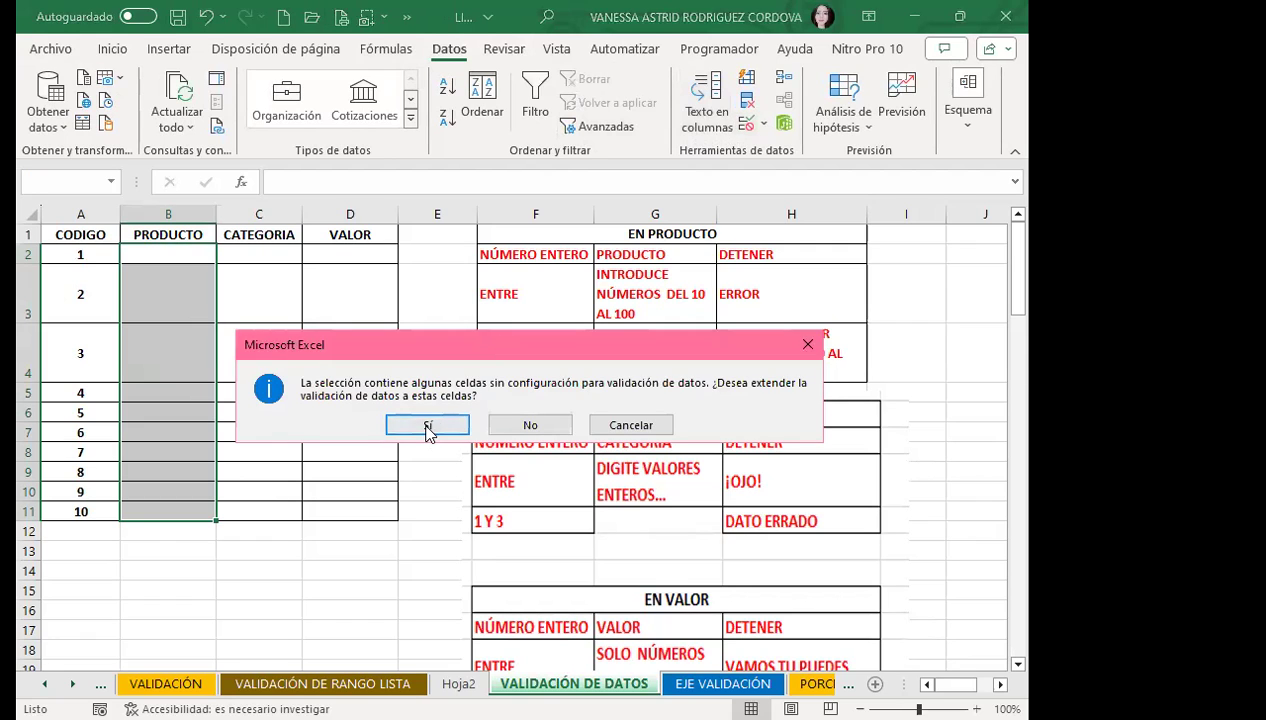
Step: Extend the 10–100 whole-number validation with PRODUCTO message and ERROR alert across B2:B11
click(420, 428)
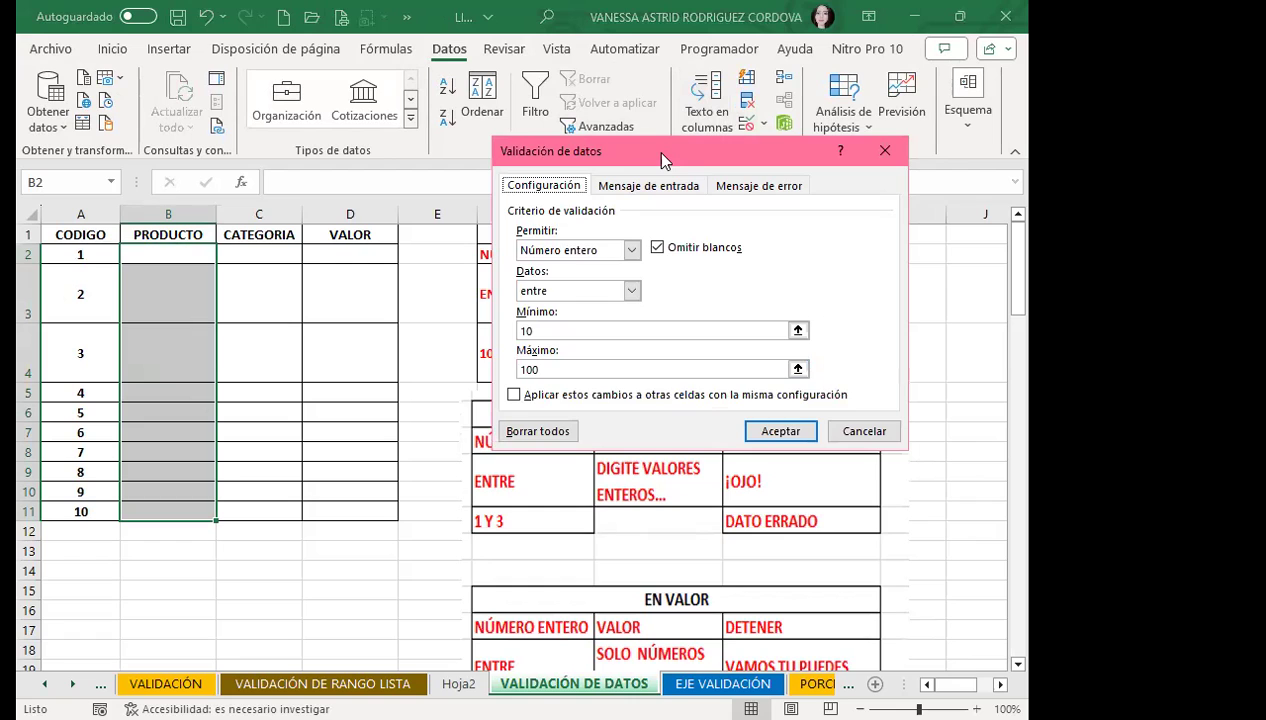
mouse_move(660, 153)
mouse_down()
mouse_move(666, 325)
mouse_move(675, 275)
mouse_up()
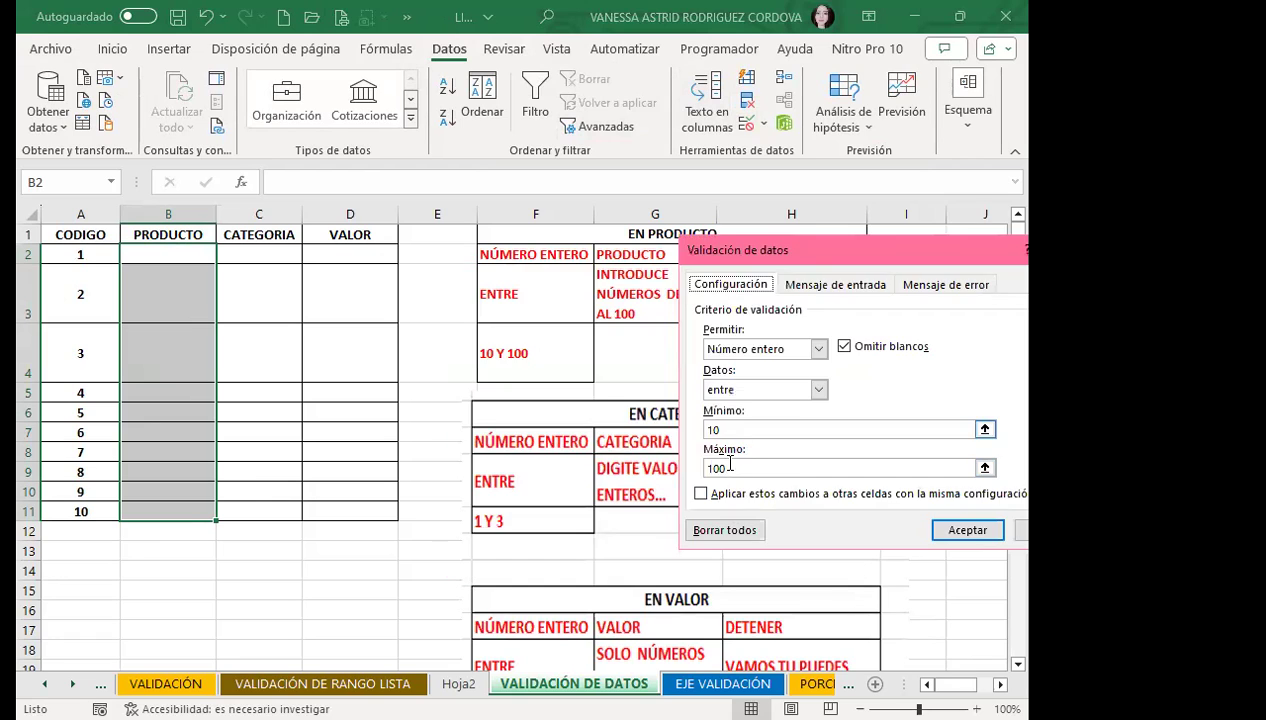
click(832, 285)
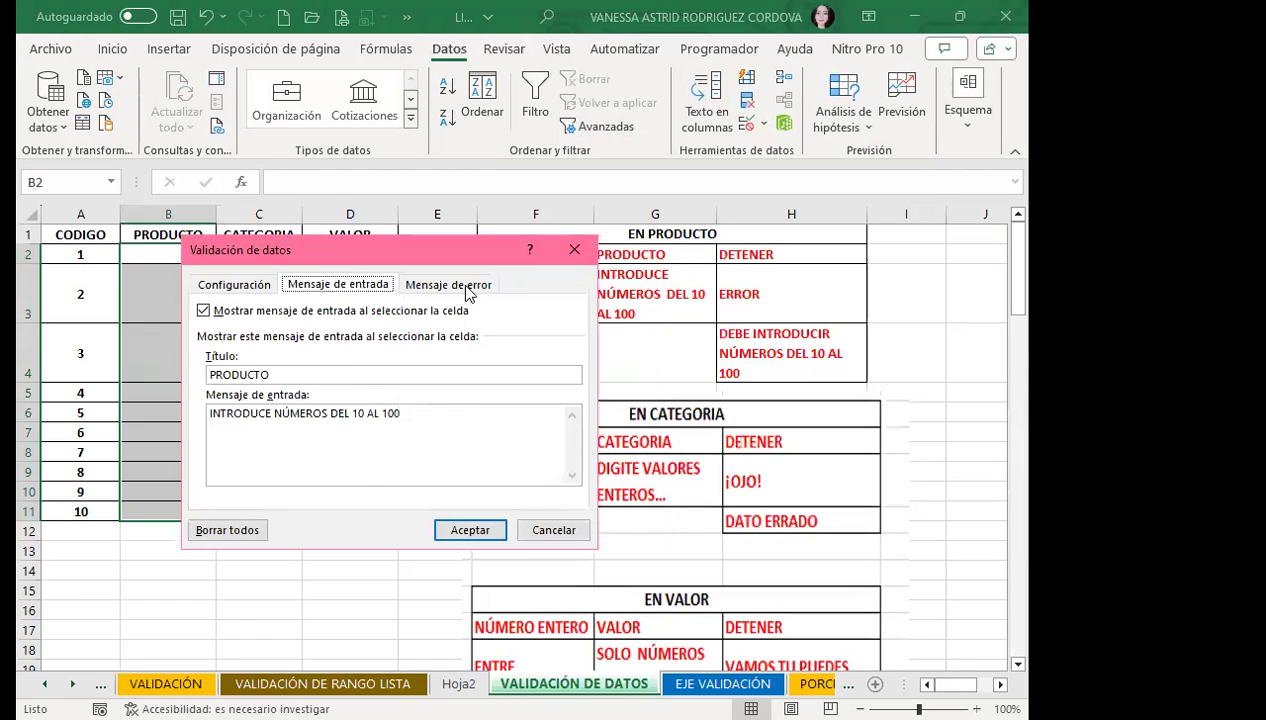
click(455, 284)
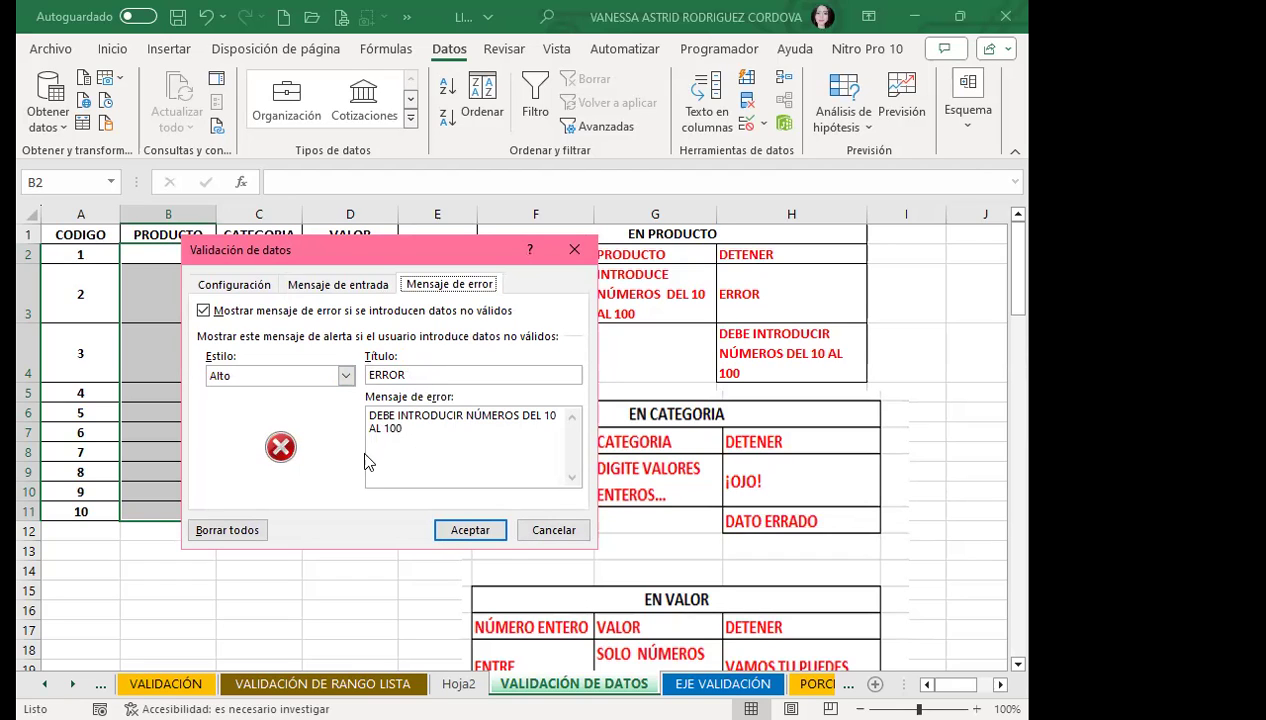
click(470, 530)
Step: Test B3 with 5, which the rule rejects, then enter 10 instead
click(151, 288)
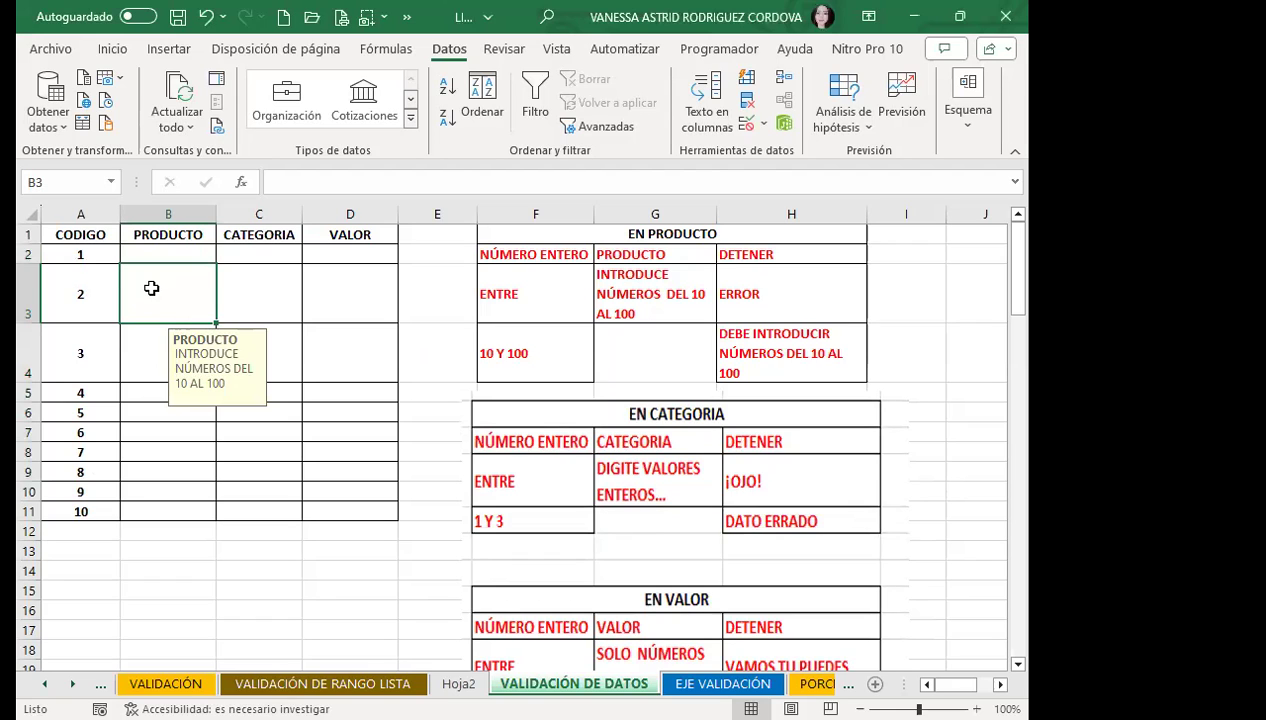
text(5)
key(Return)
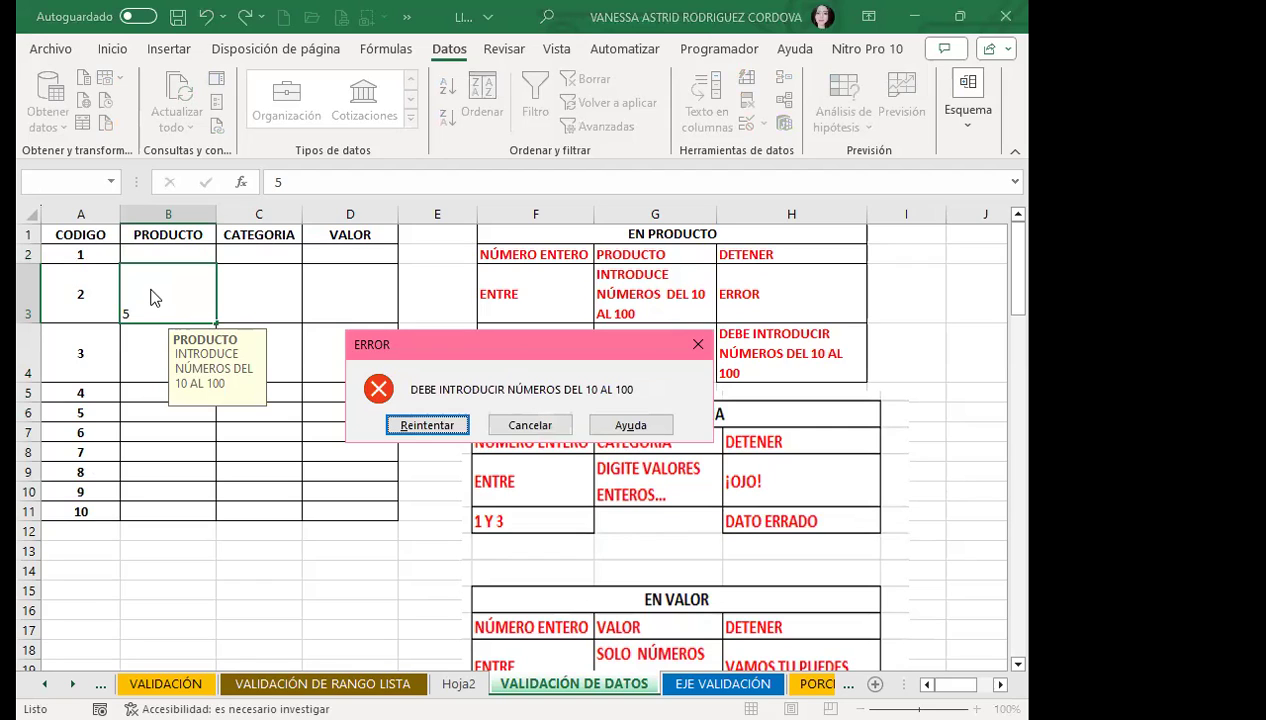
key(Return)
text(10)
key(Return)
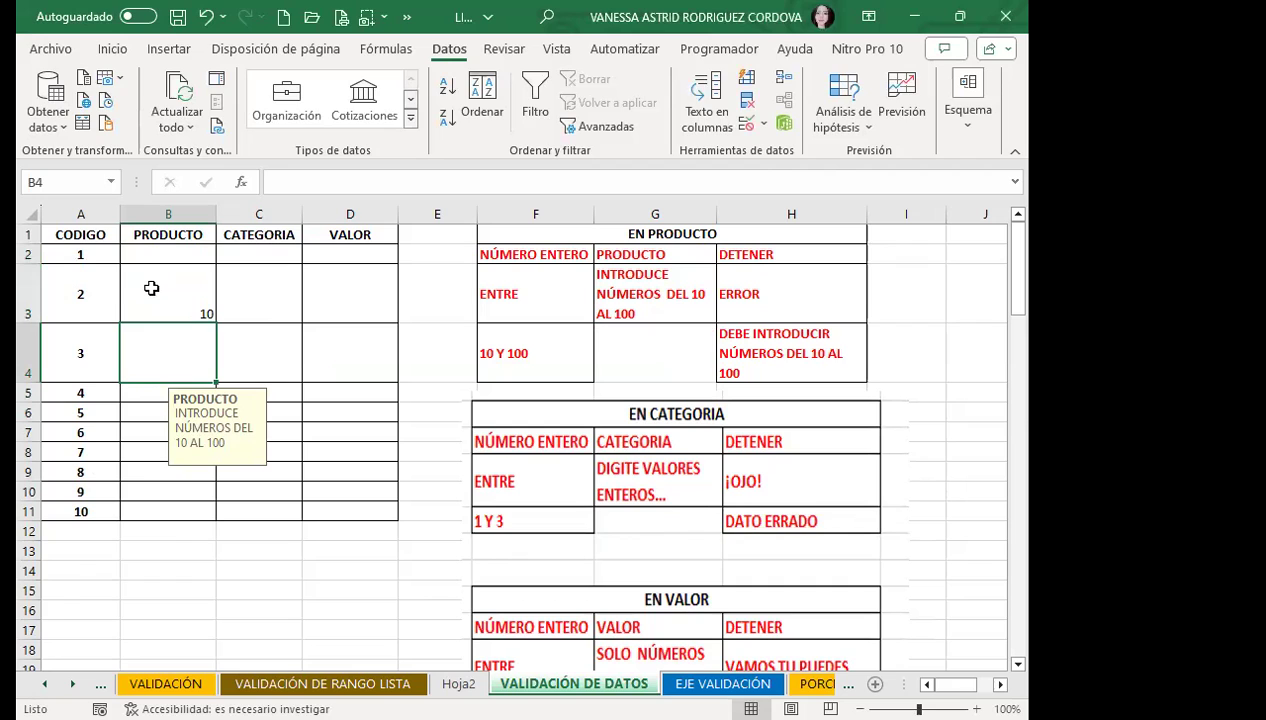
Step: Enter 50 in B4 and 100 in B5
text(50)
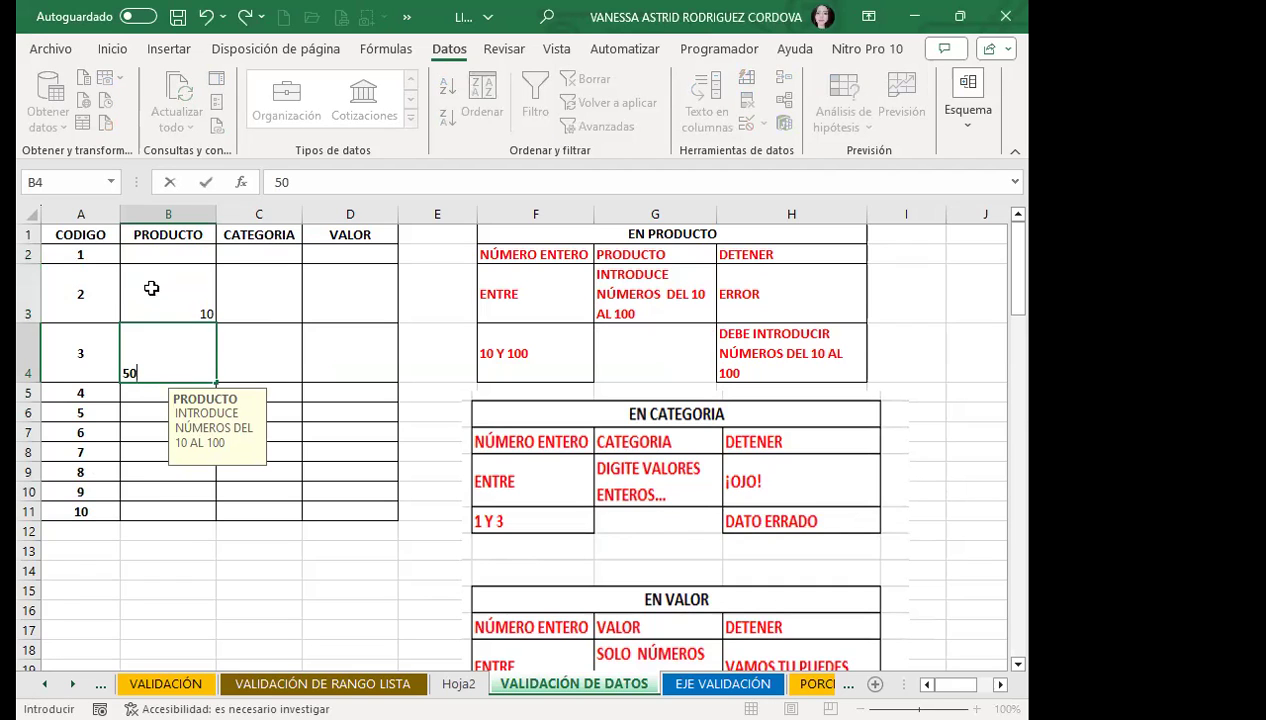
key(Return)
text(100)
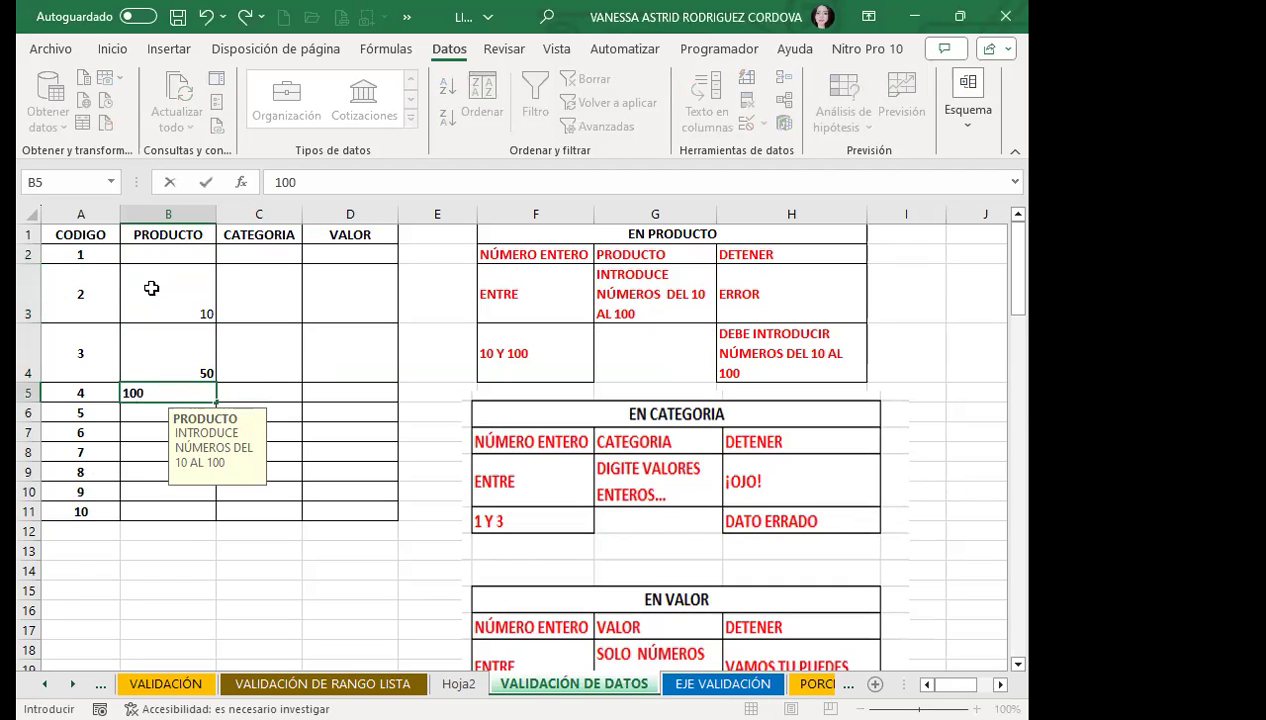
key(Return)
Step: Try 112 in B6, retry after the ERROR alert, and erase the rejected value
text(112)
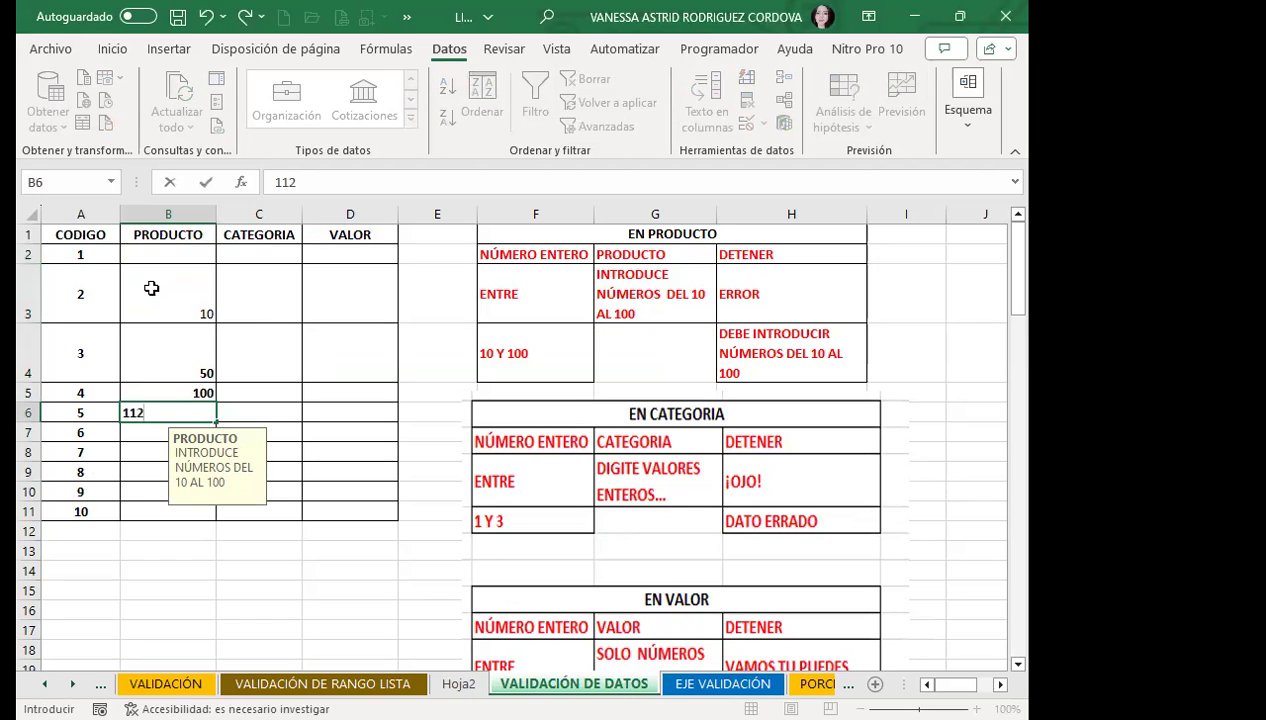
key(Return)
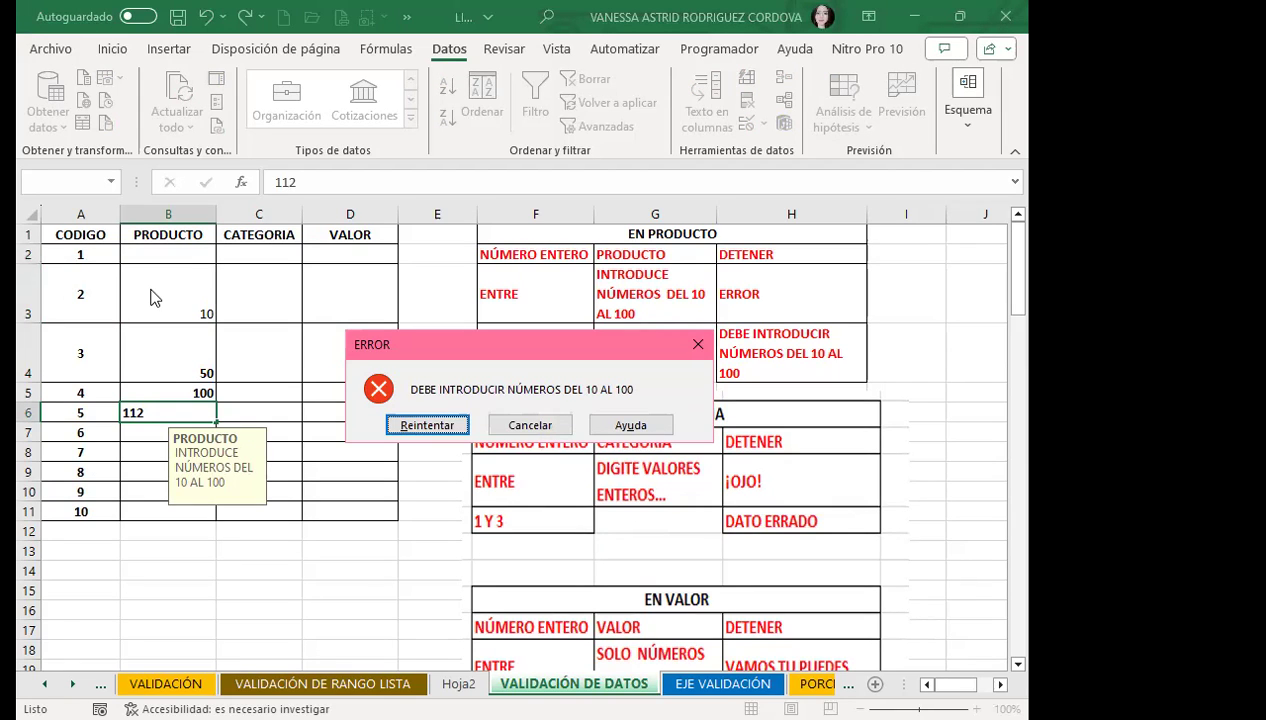
key(Return)
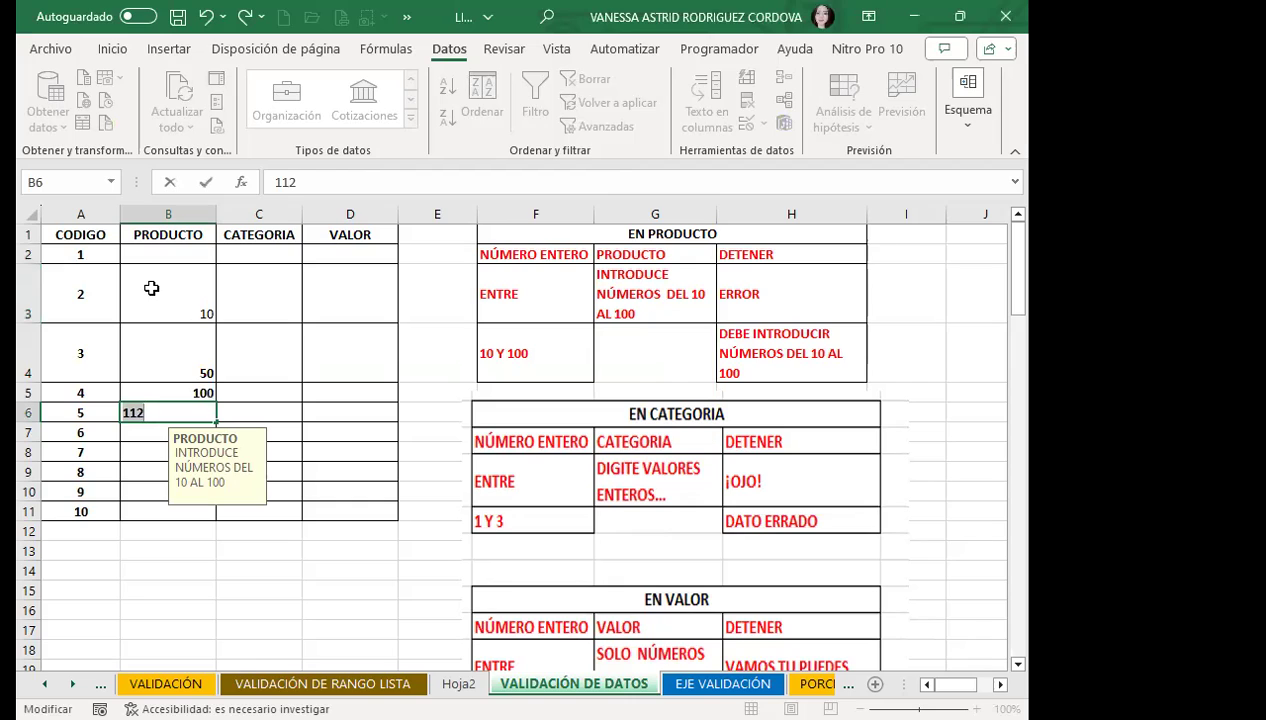
key(BackSpace)
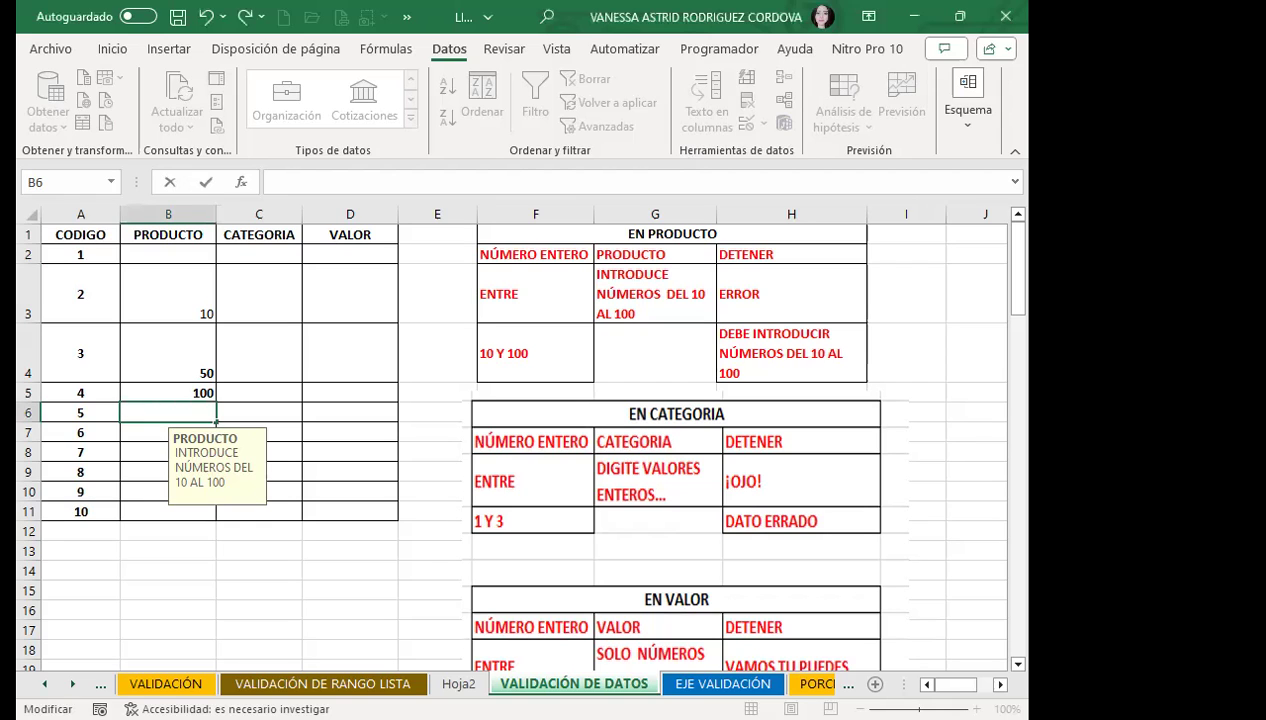
Step: View B3's PRODUCTO input message, then move to the EJE VALIDACIÓN sheet
click(299, 391)
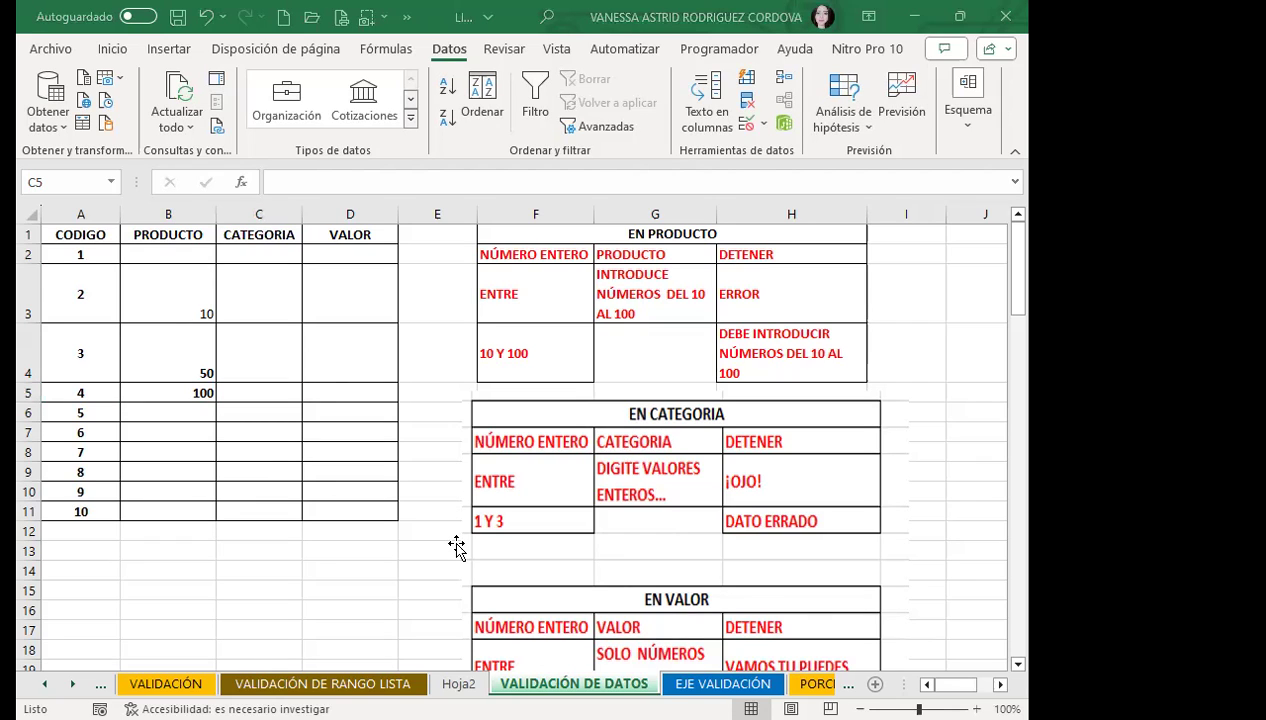
click(185, 287)
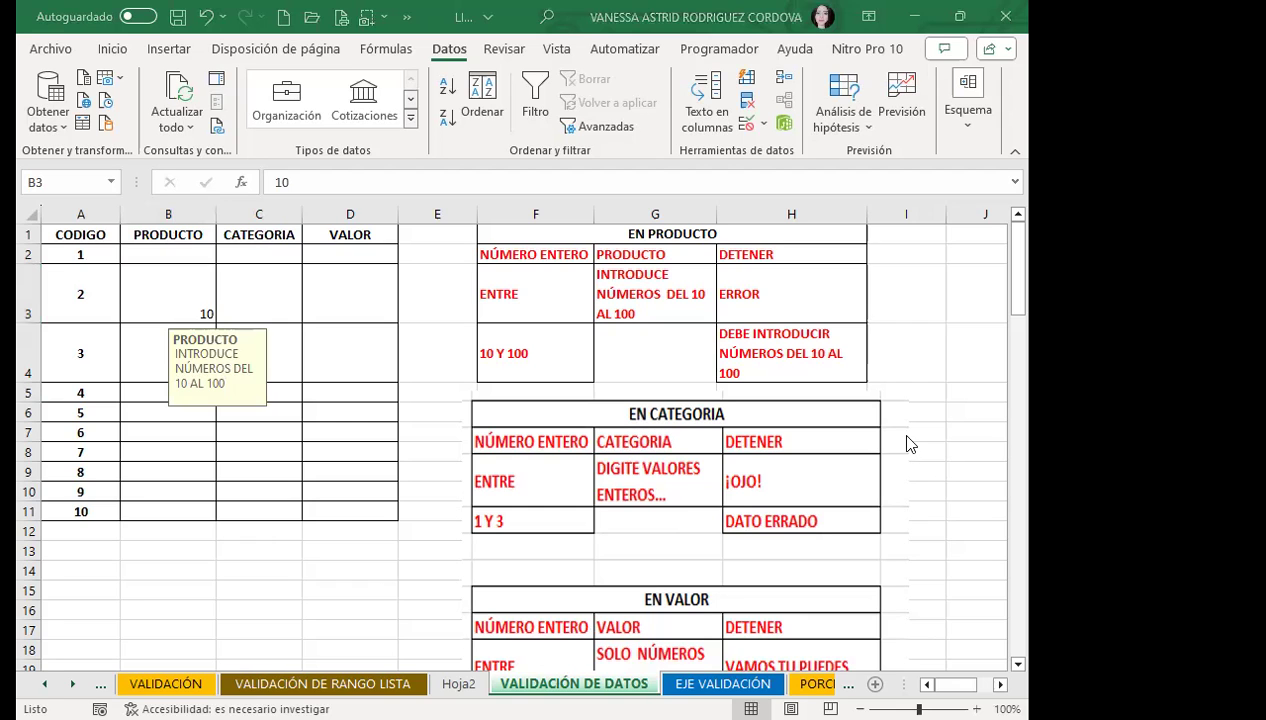
click(719, 684)
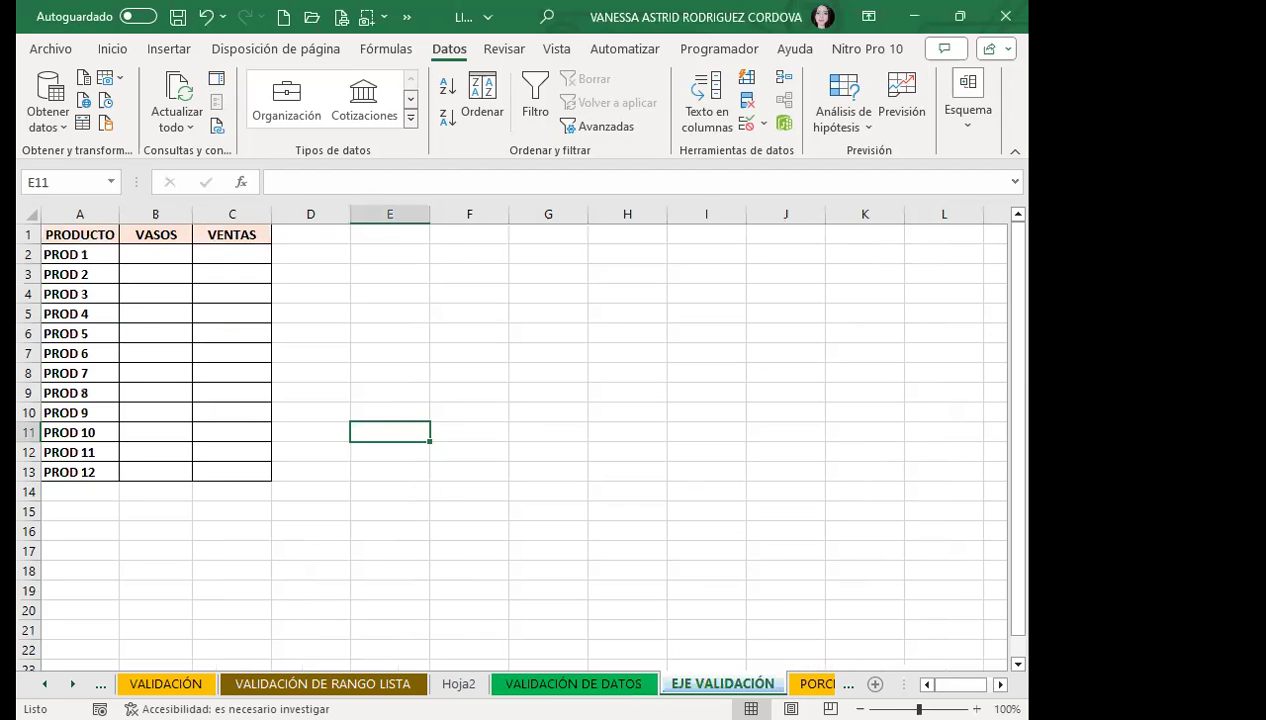
Step: Select the VENTAS cells C2:C13 and check their Data Validation settings without changing them
click(526, 389)
drag(232, 252, 232, 472)
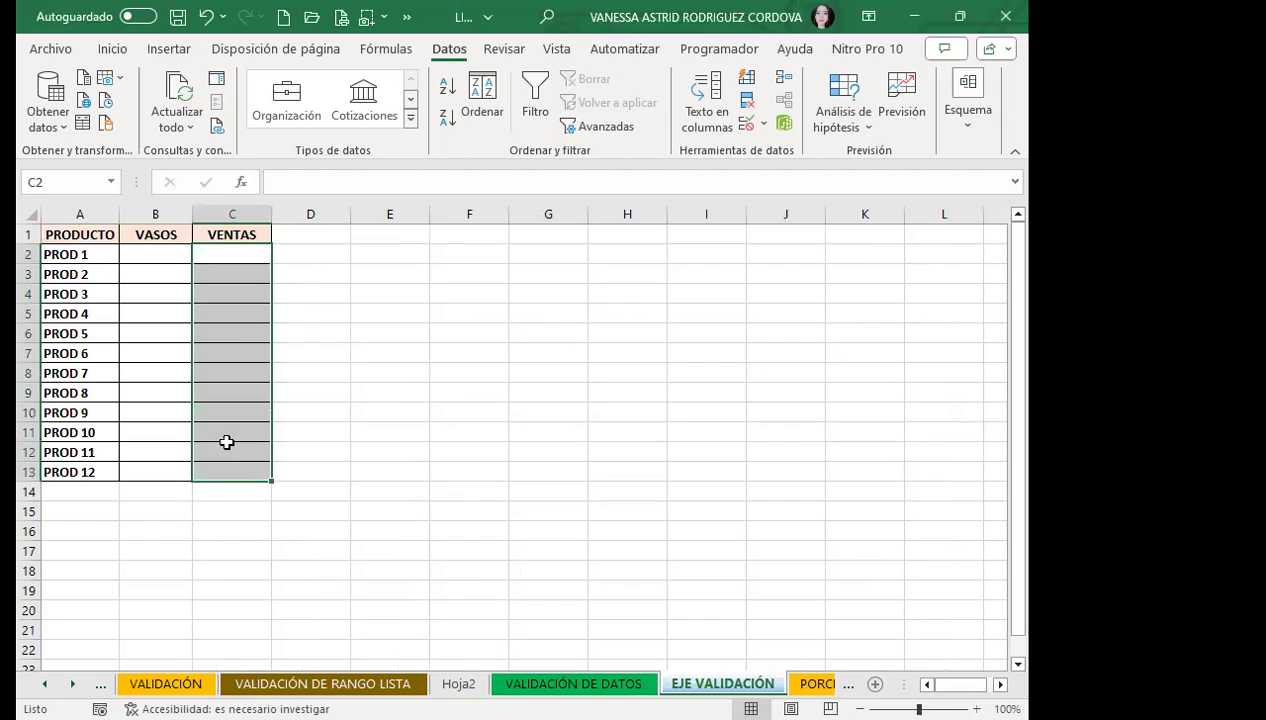
key(alt+a)
key(v)
key(v)
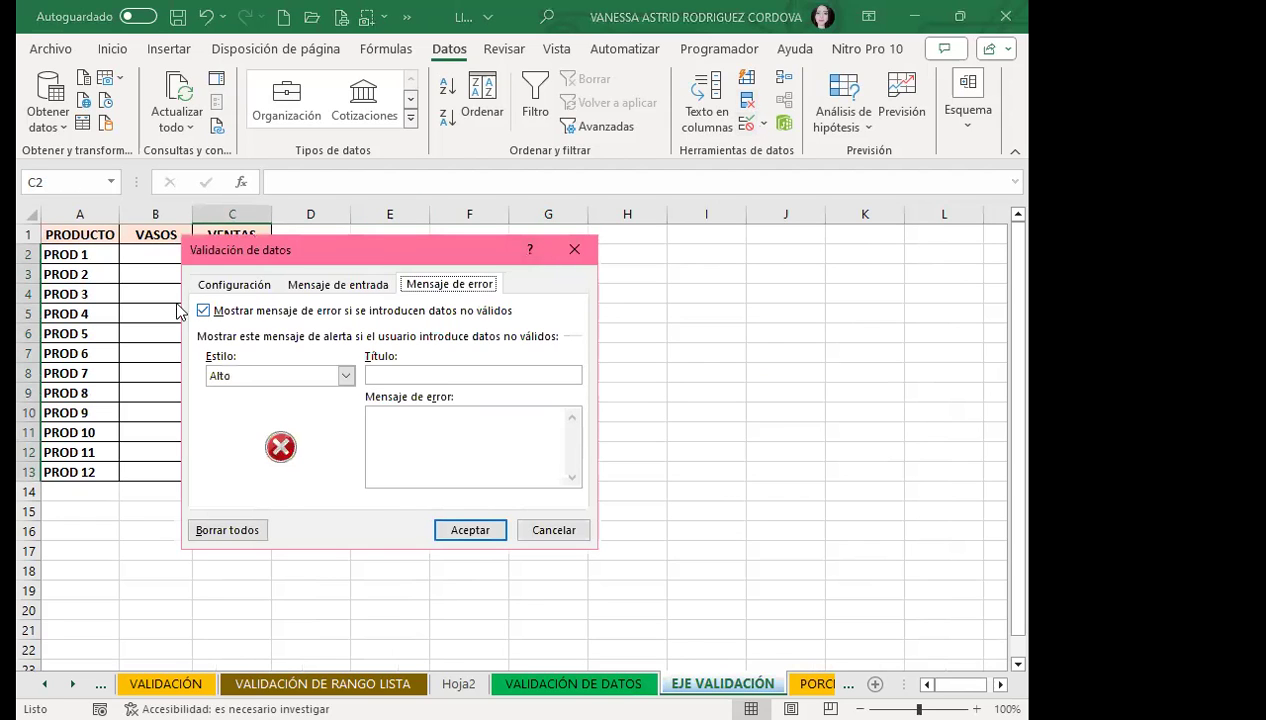
click(256, 285)
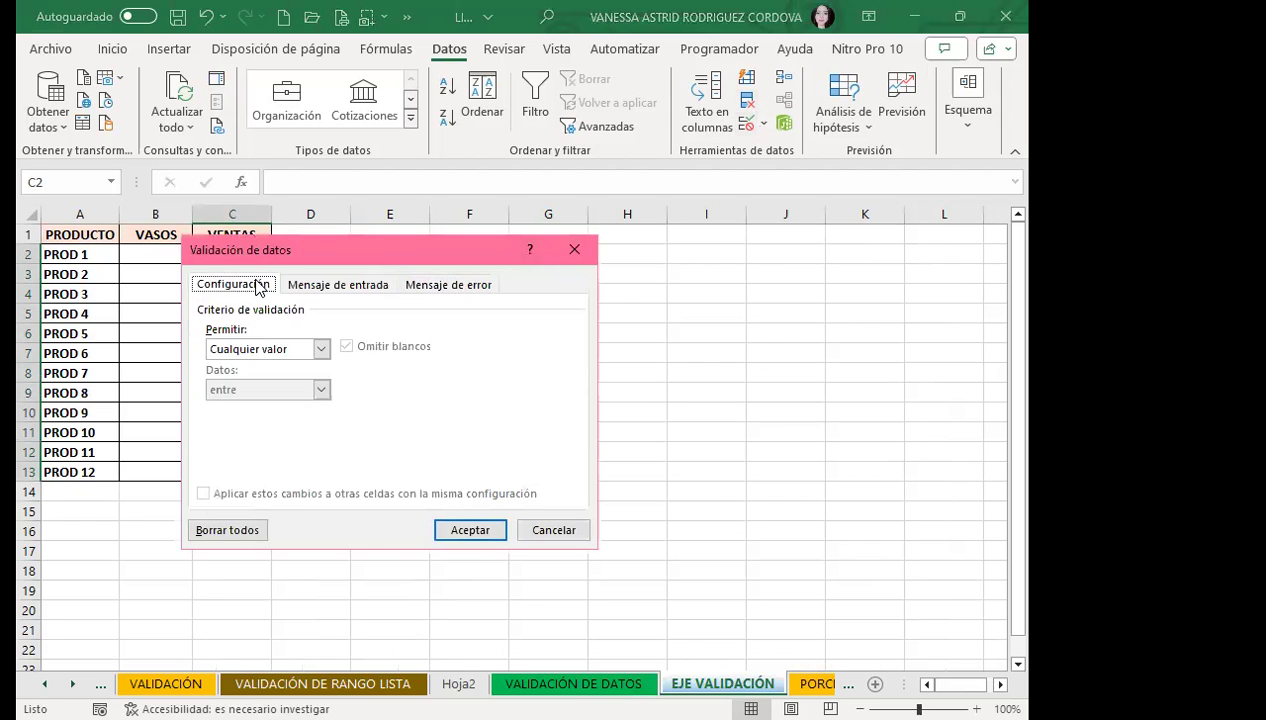
click(589, 256)
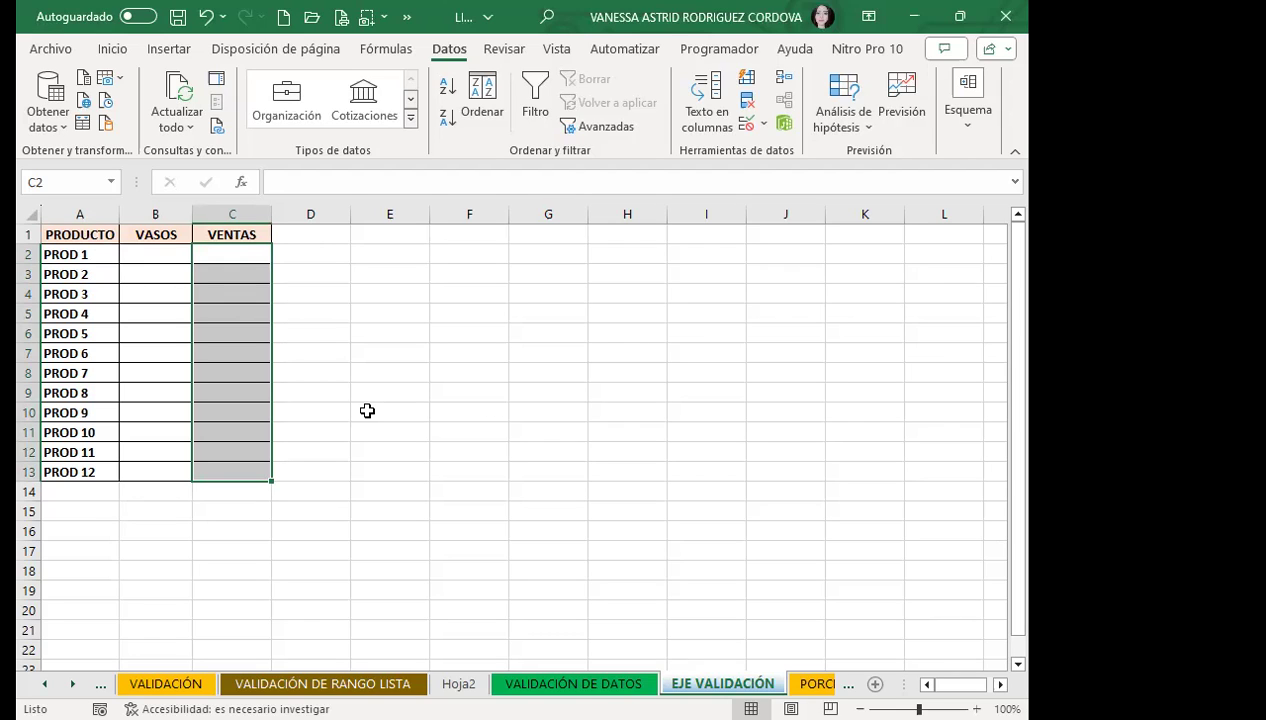
Step: Set the VENTAS validation to allow Personalizada with the formula =B2>0
click(746, 123)
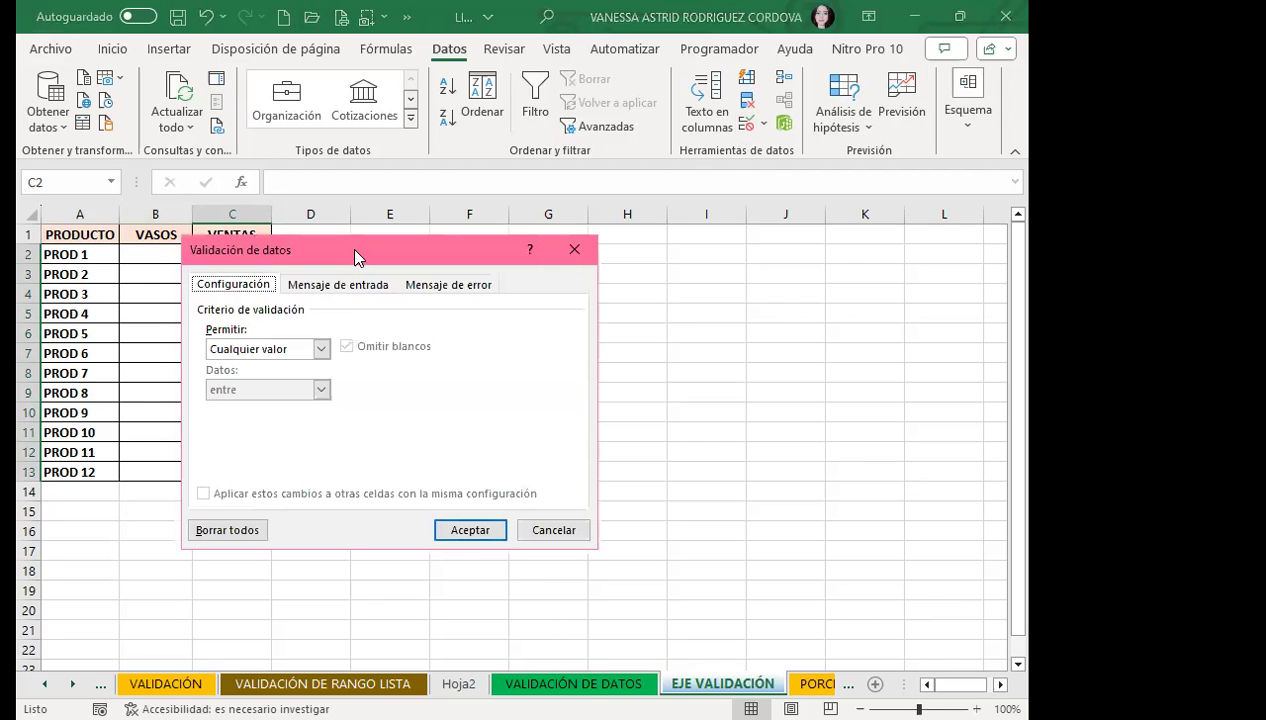
drag(355, 252, 577, 200)
click(543, 296)
click(467, 406)
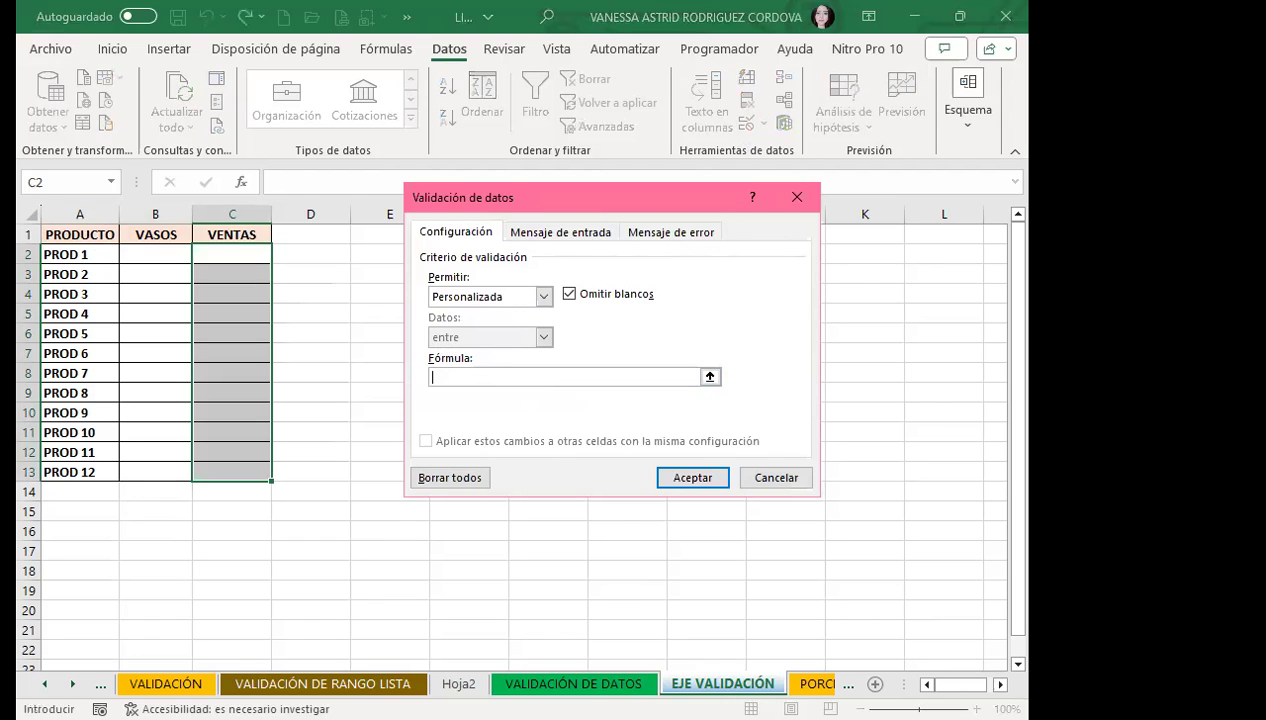
key(Escape)
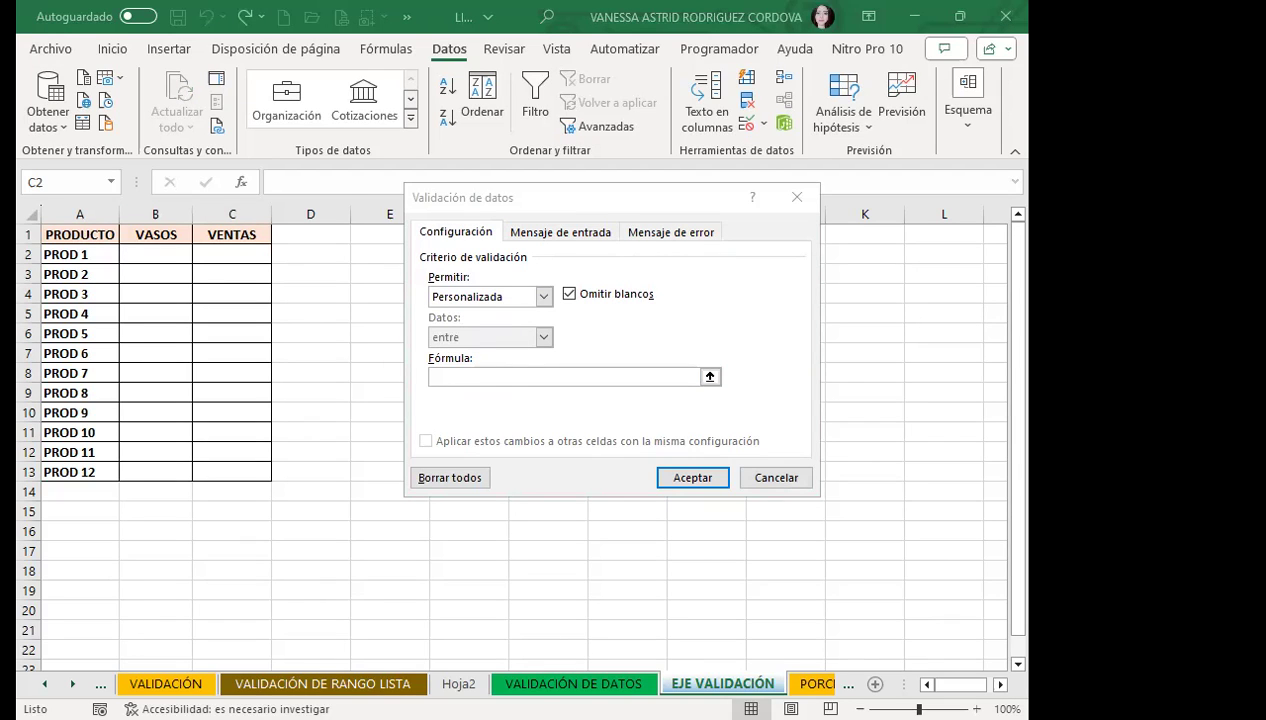
click(560, 376)
click(497, 468)
text(=)
click(167, 256)
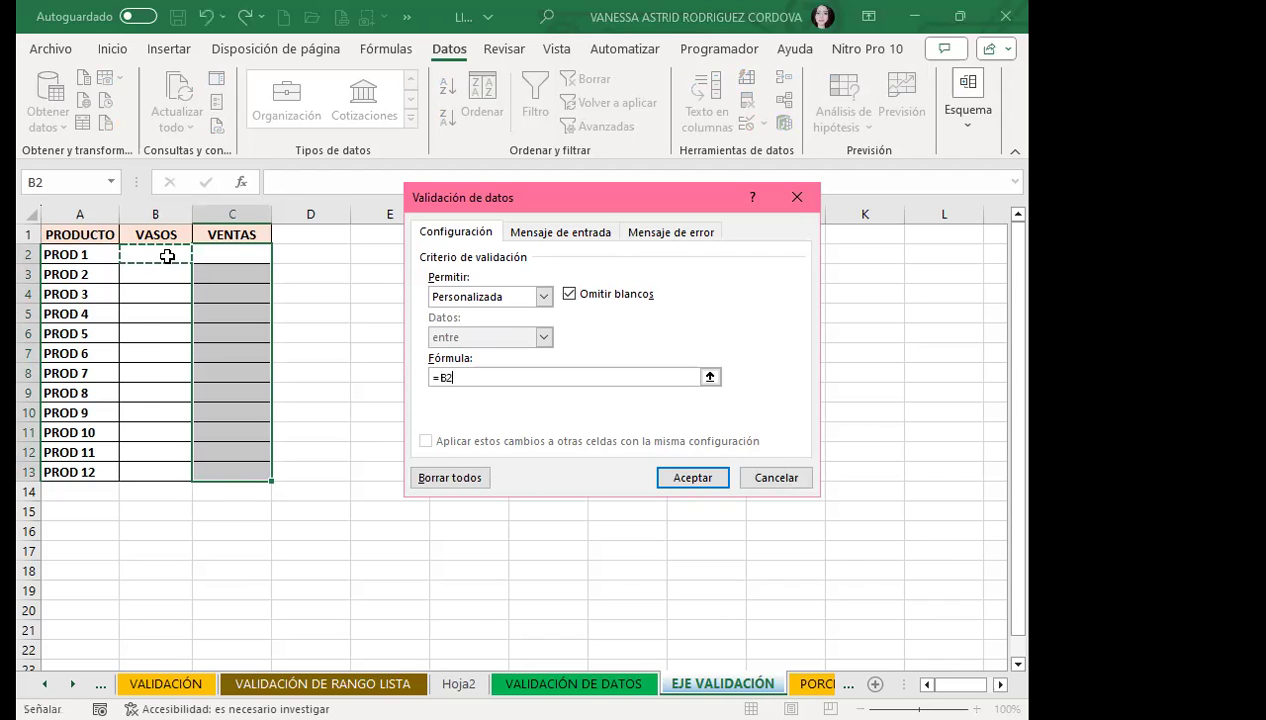
text(>0)
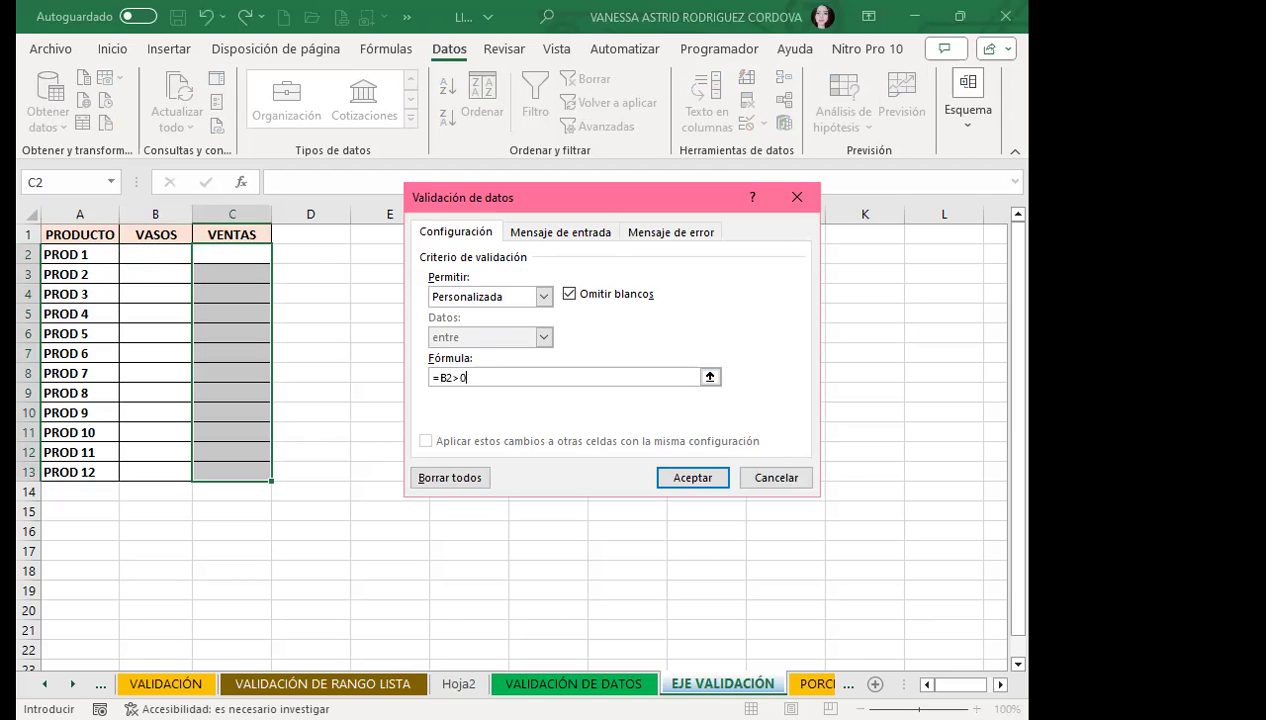
key(Return)
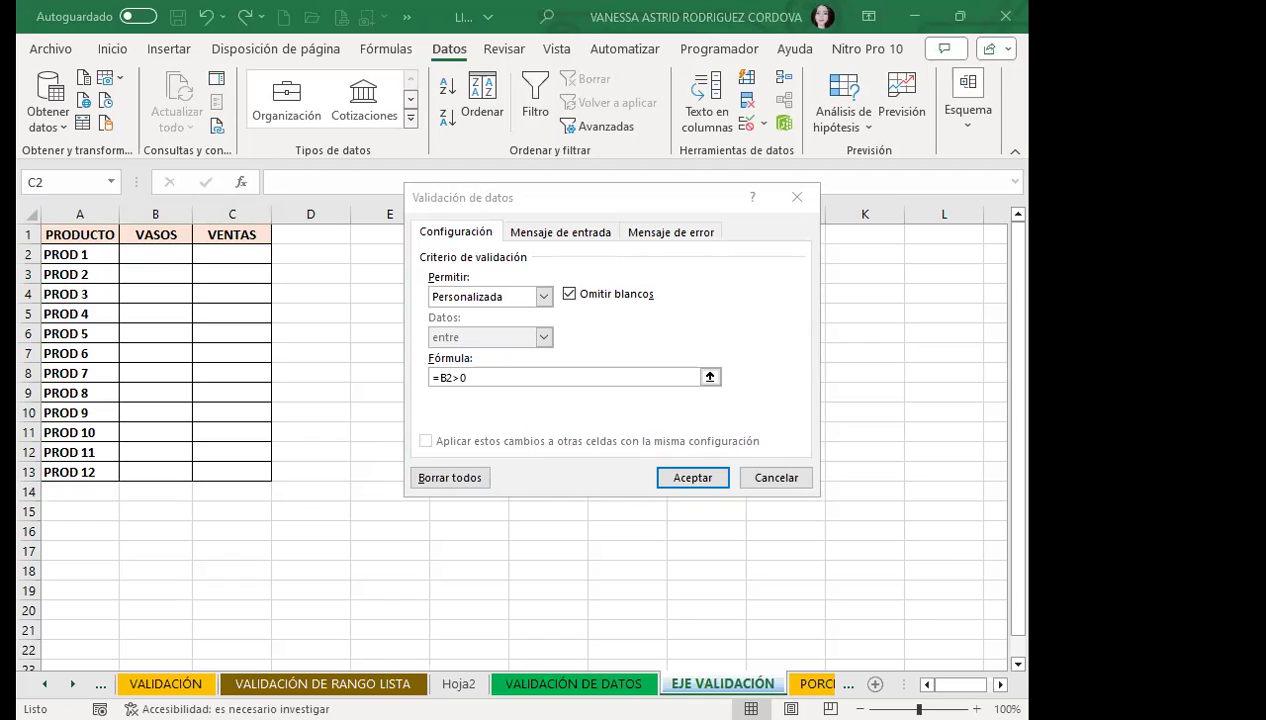
Step: Add a VALOR error alert saying 'NO SE TIENE EXISTENCIA DE ESTE PRODUCTO, VIENE DENTRO DE 15 DÍAS' and apply the rule
click(671, 232)
click(613, 376)
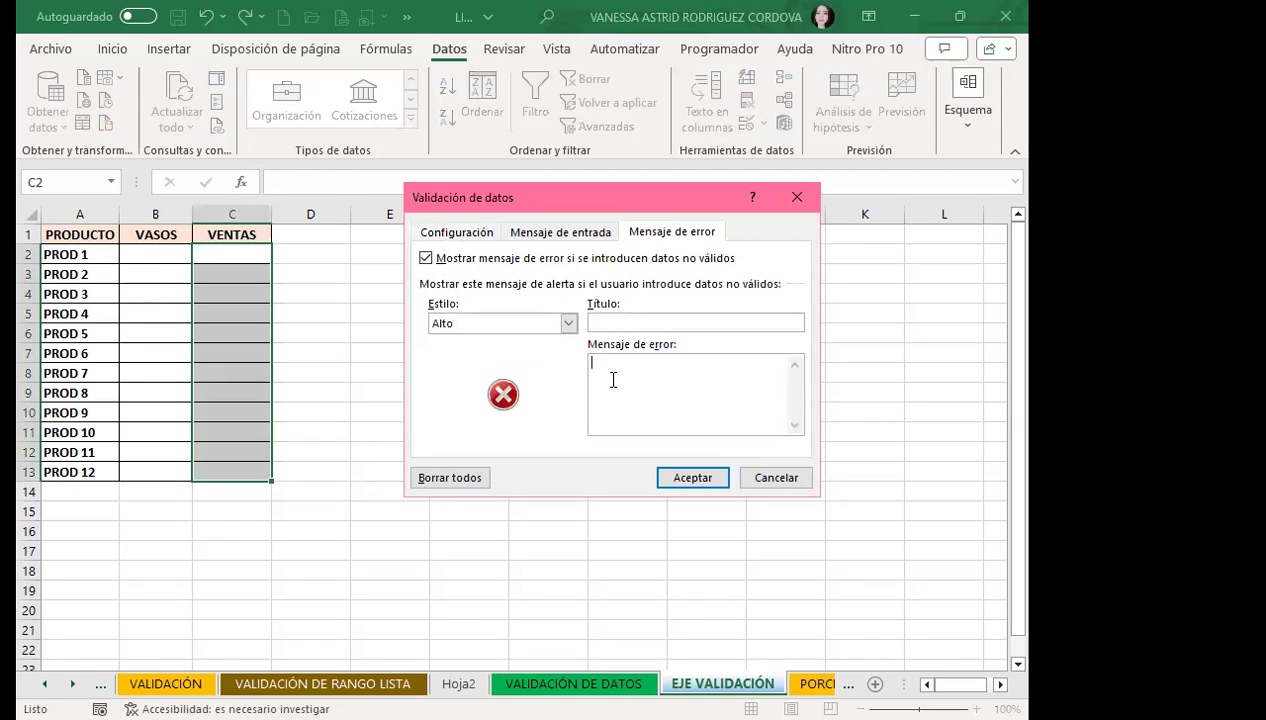
text(NO SE TIENE EXISTENCIA DE ESTE PRODUCTO, VIENE DENTRO DE 15 DÍAS)
click(628, 322)
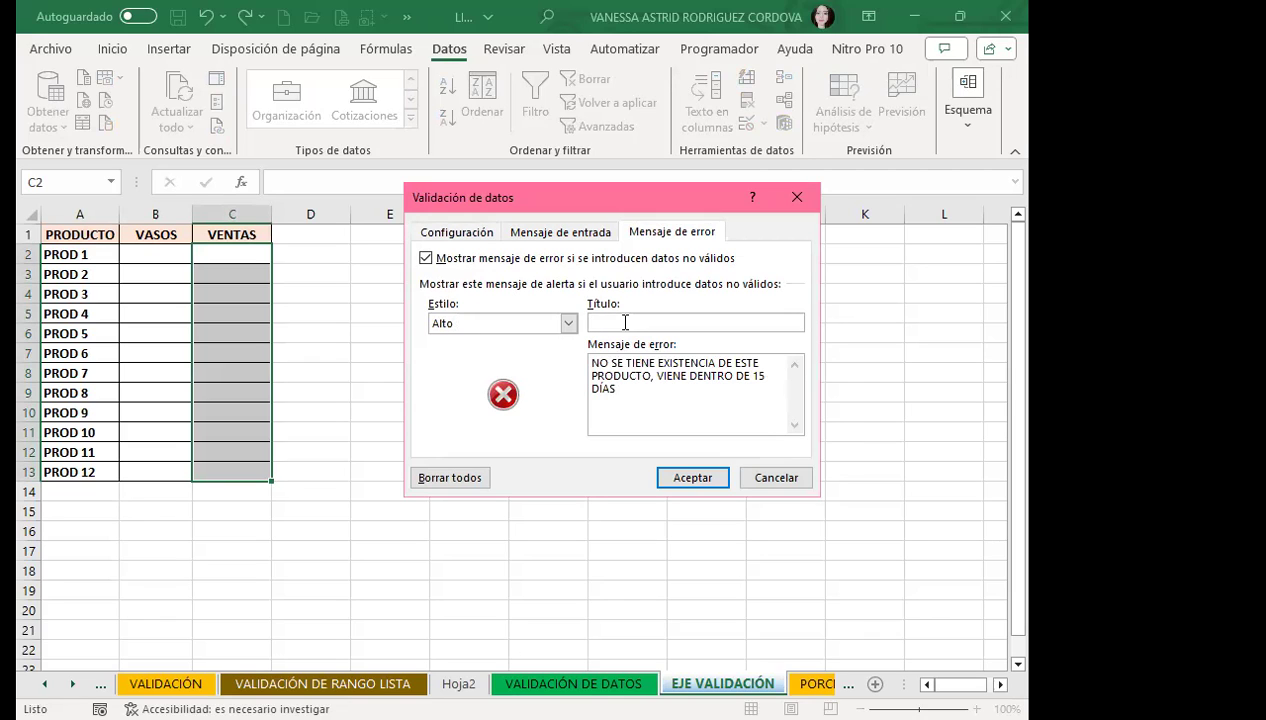
text(VALOR)
click(455, 232)
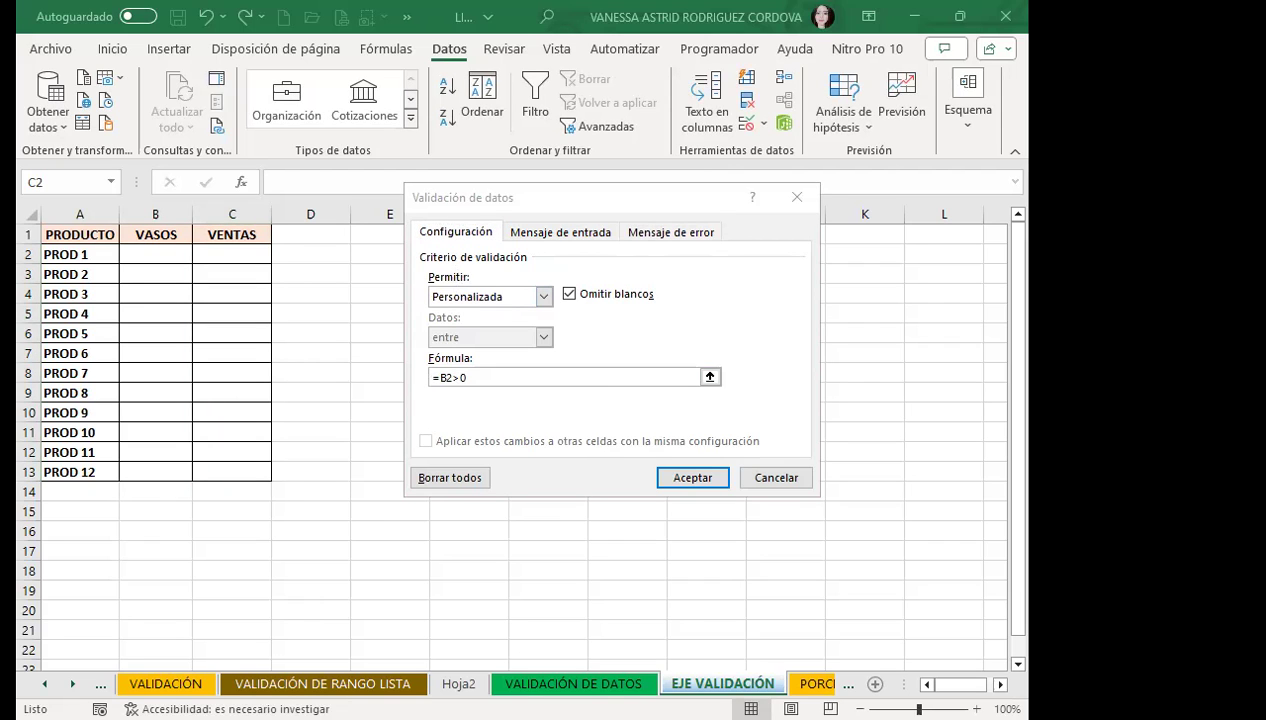
key(alt+Tab)
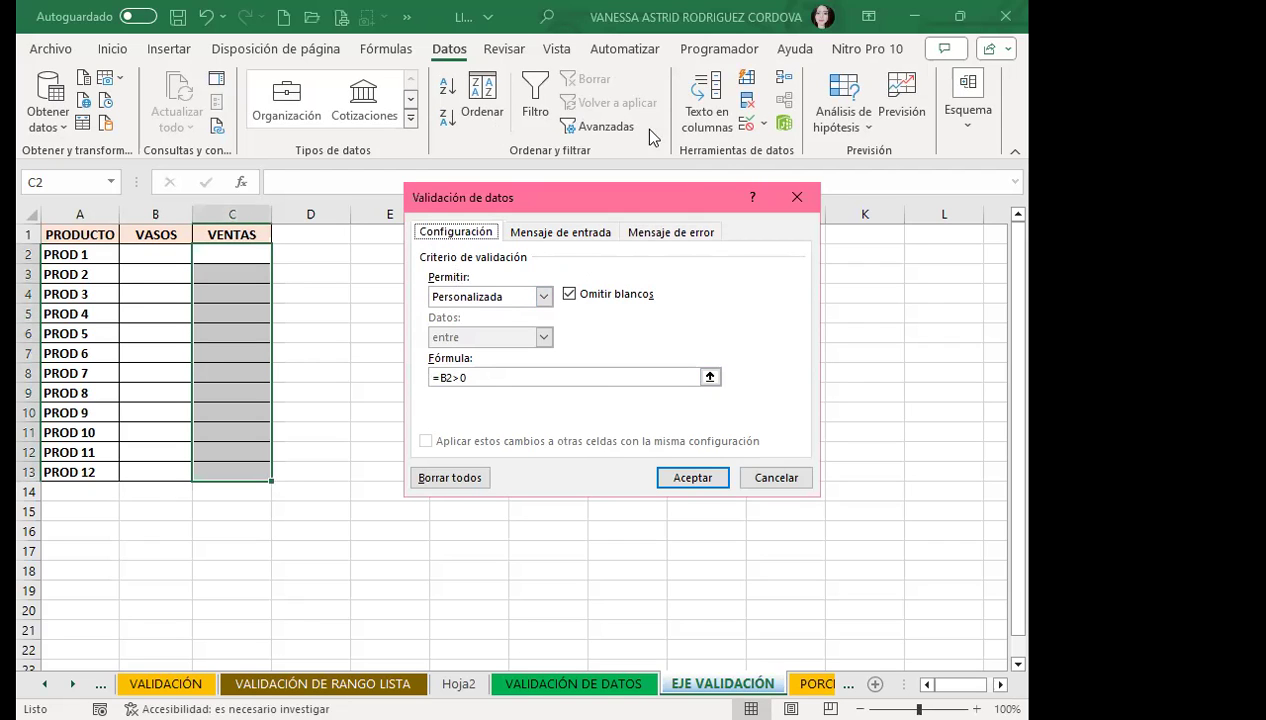
click(674, 232)
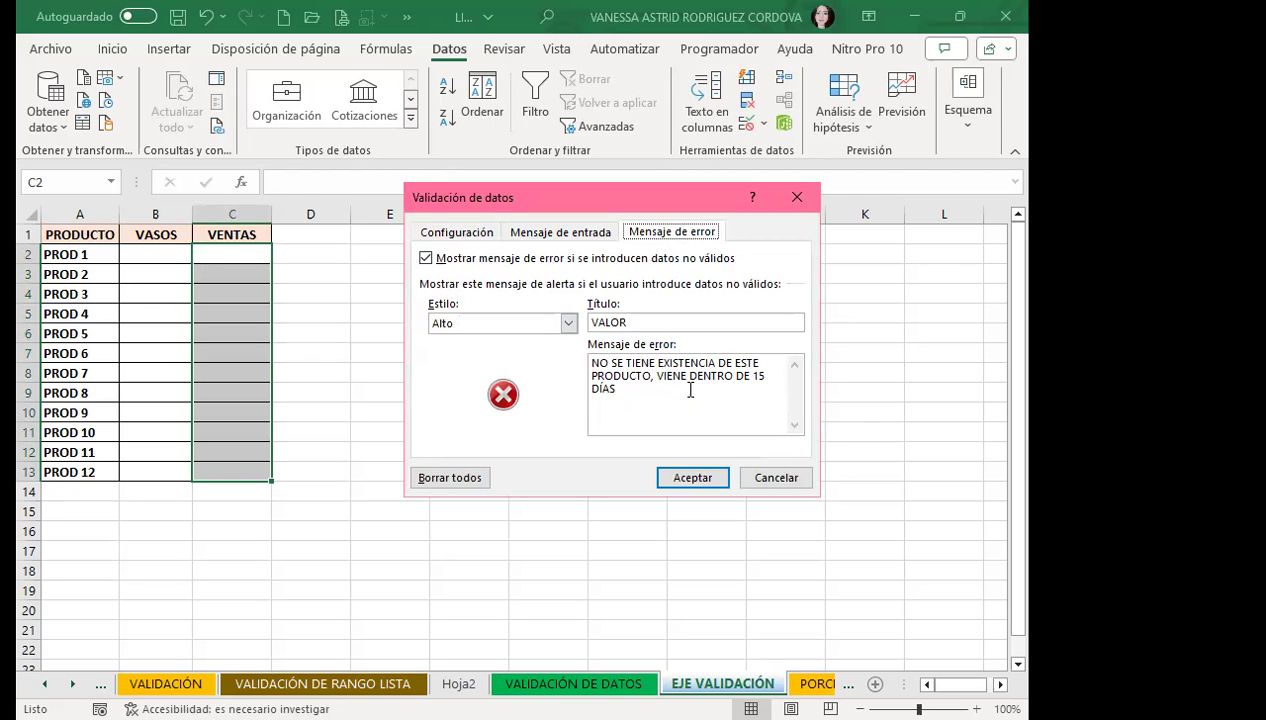
click(456, 232)
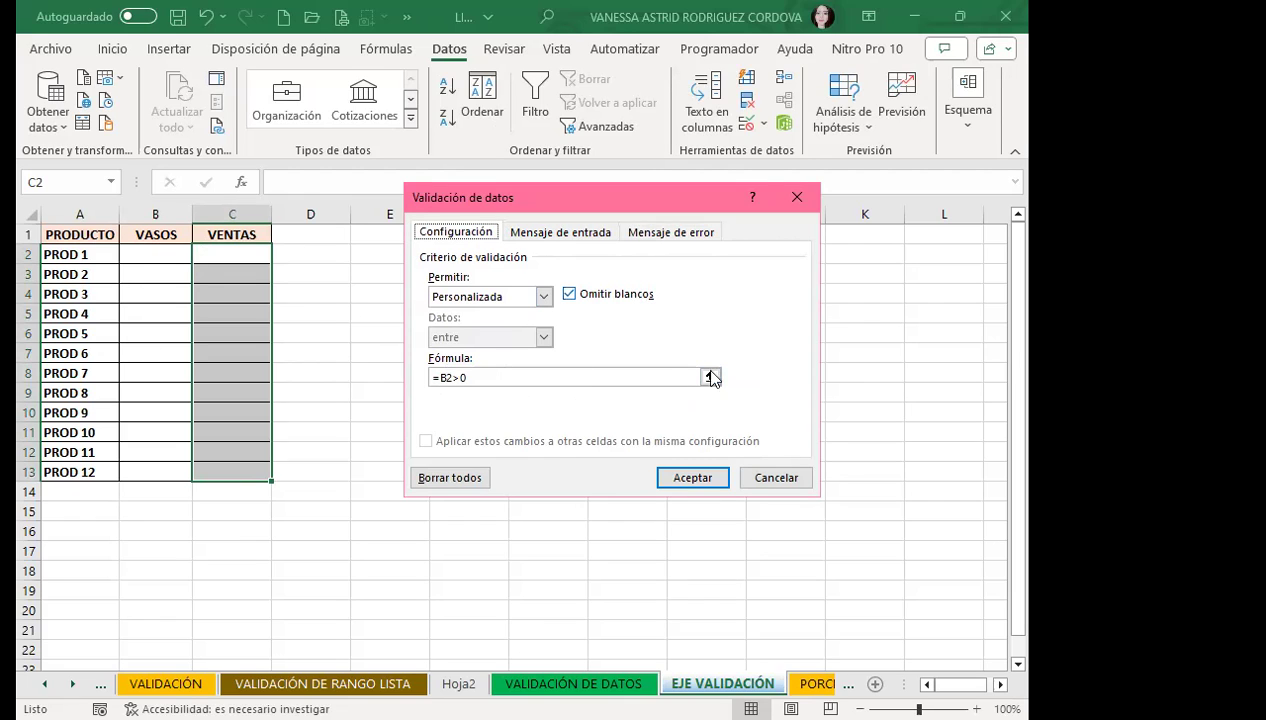
click(694, 480)
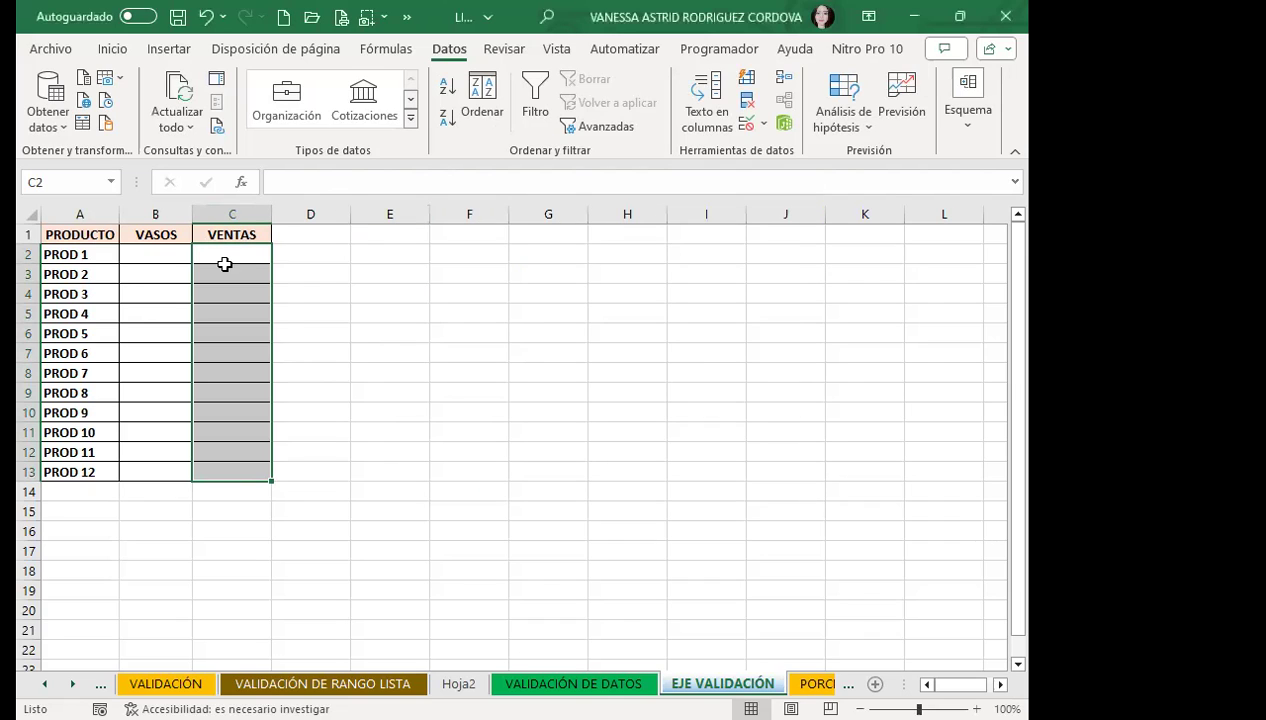
Step: Enter VENTAS 10 for PROD 1 and 40 for PROD 2, then try 5 for PROD 3
click(225, 256)
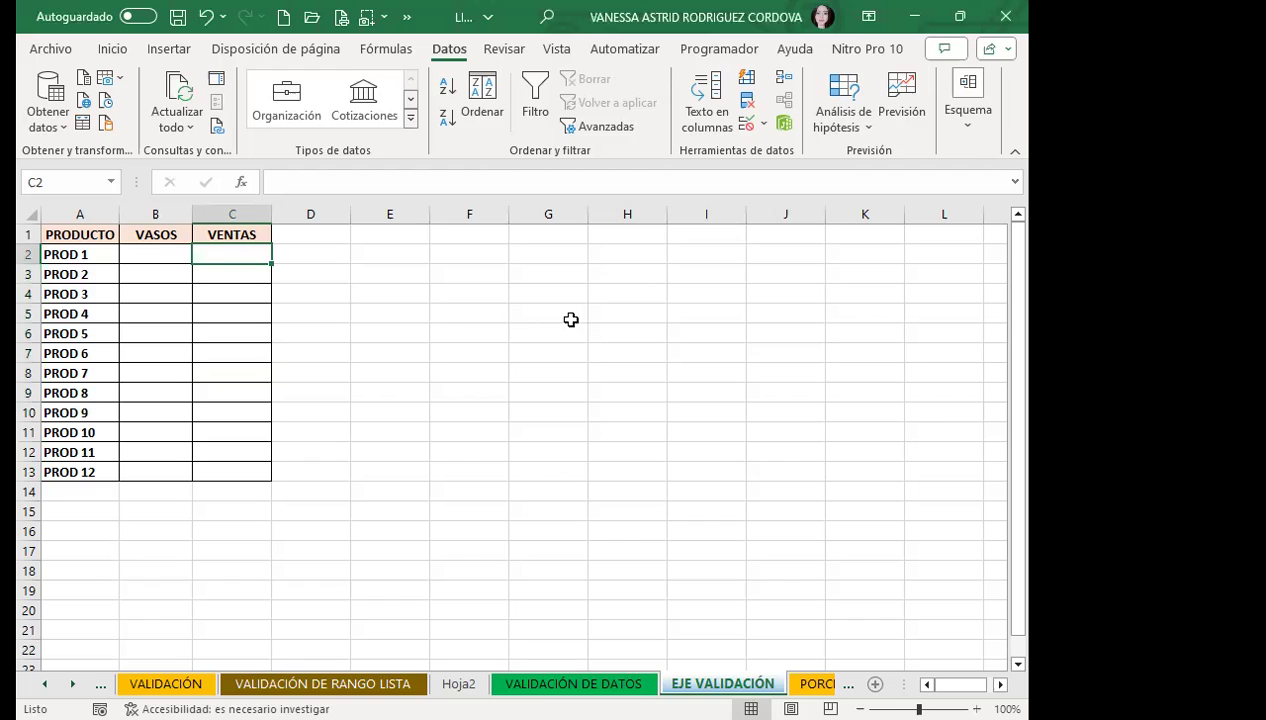
text(10)
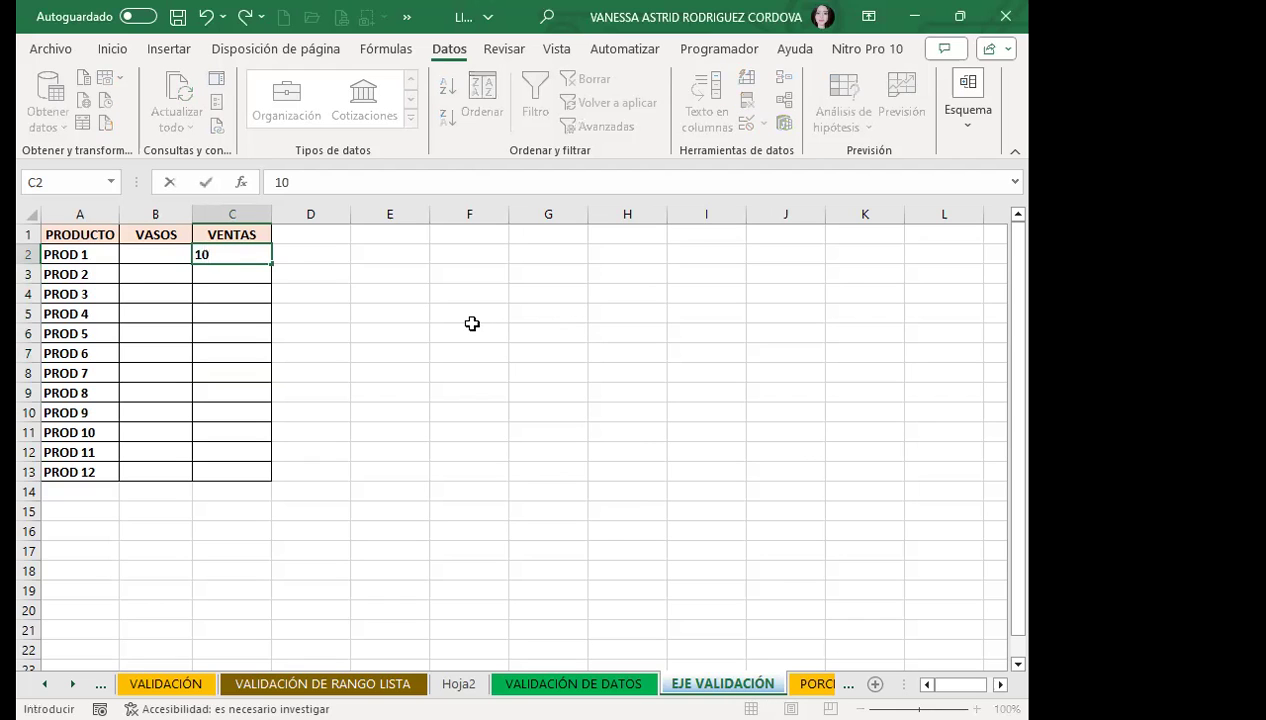
key(Return)
text(40)
key(Return)
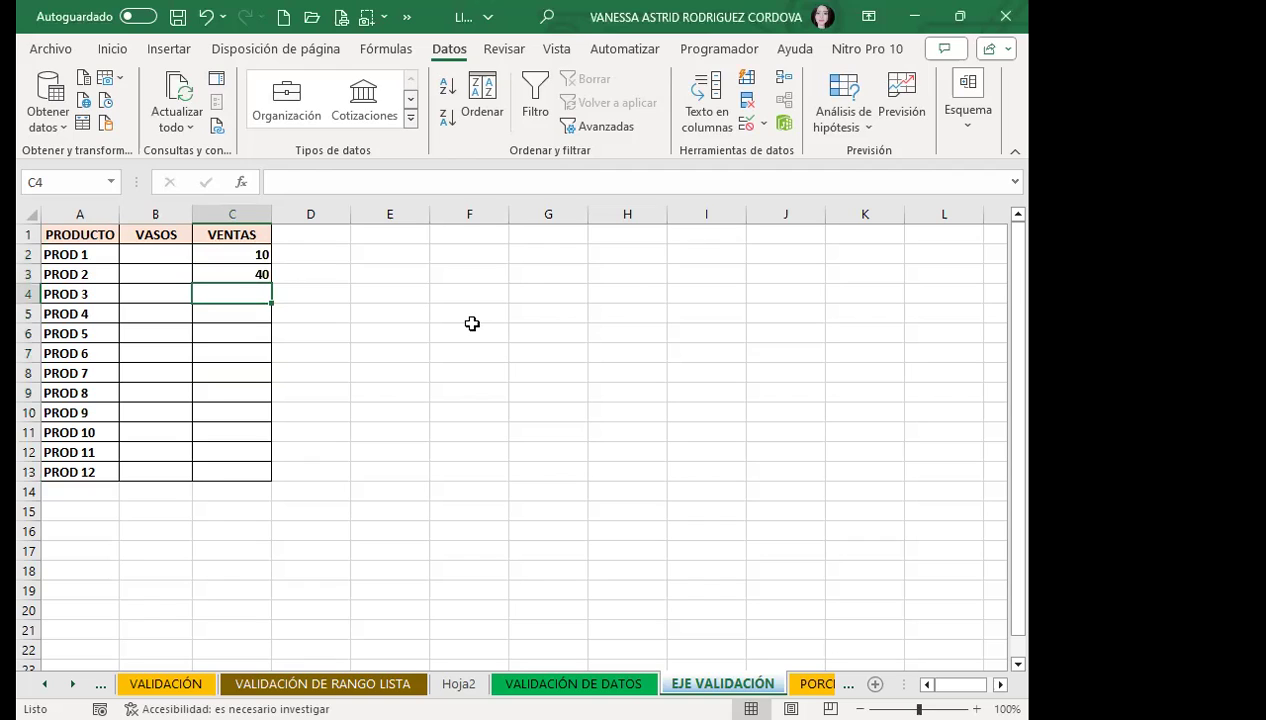
text(5)
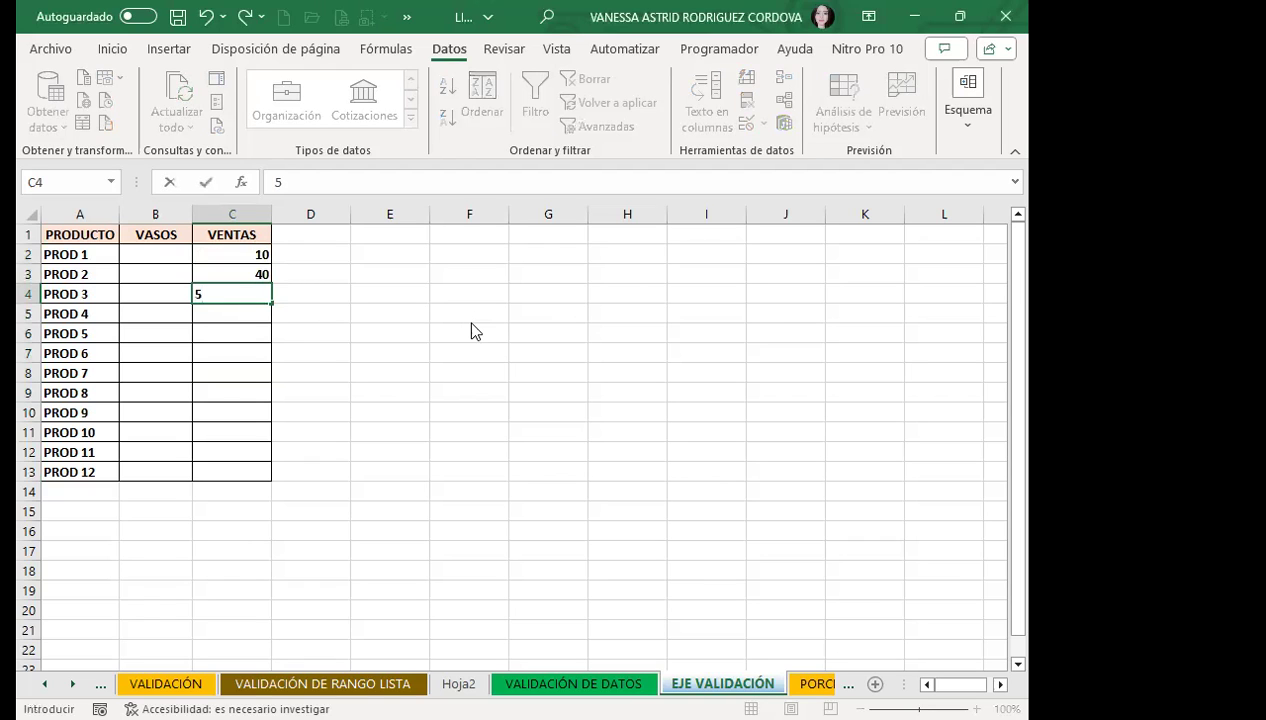
key(Return)
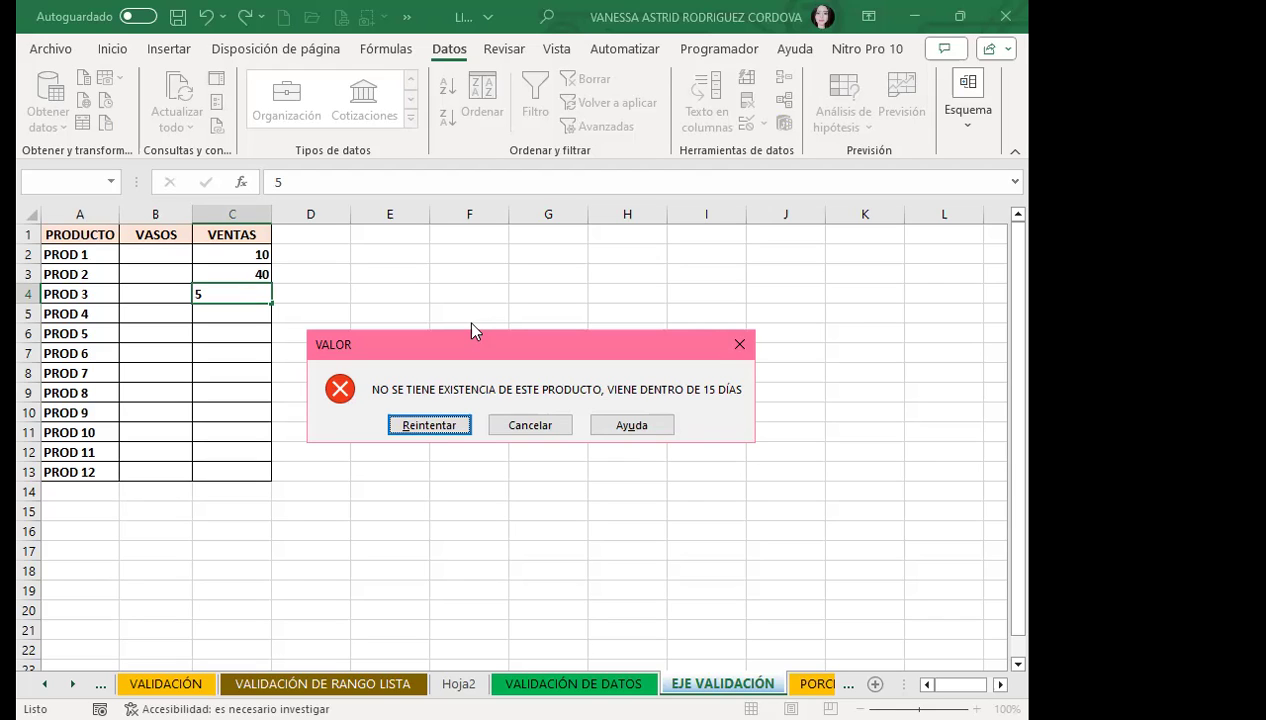
Step: Cancel the rejected 5, then colour VASOS cells B2:B13 red and undo it
click(432, 426)
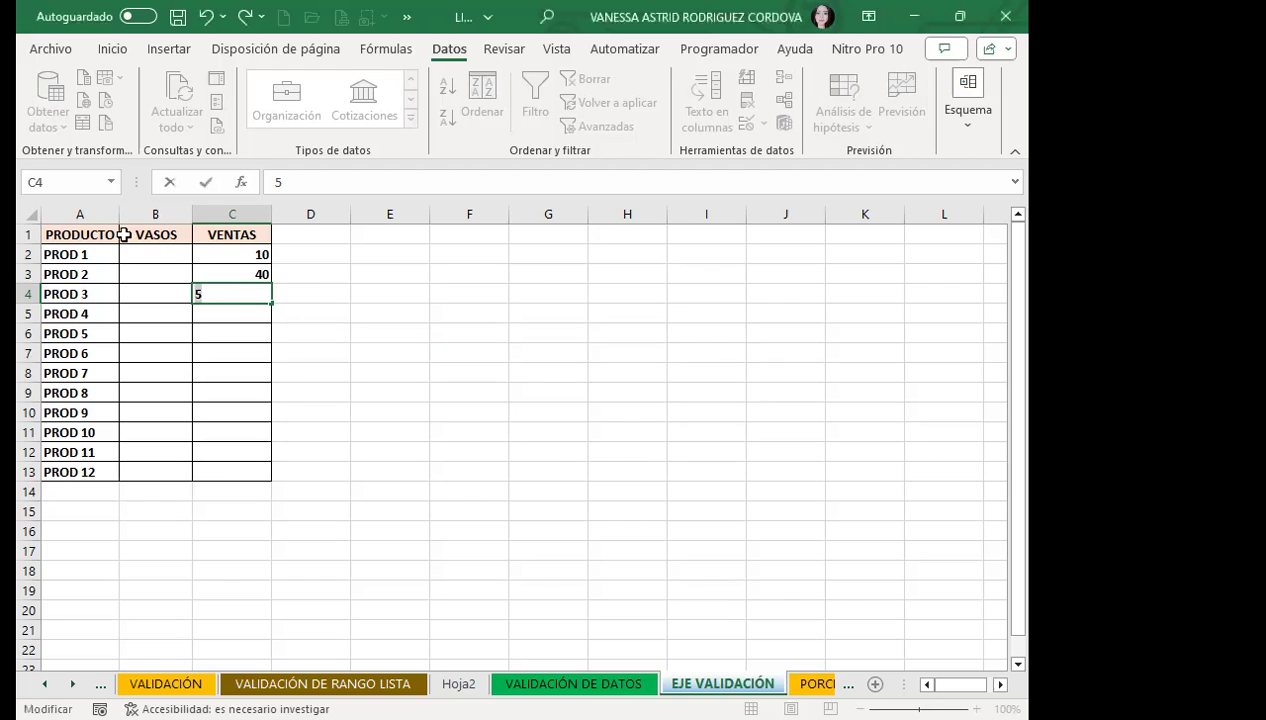
click(281, 385)
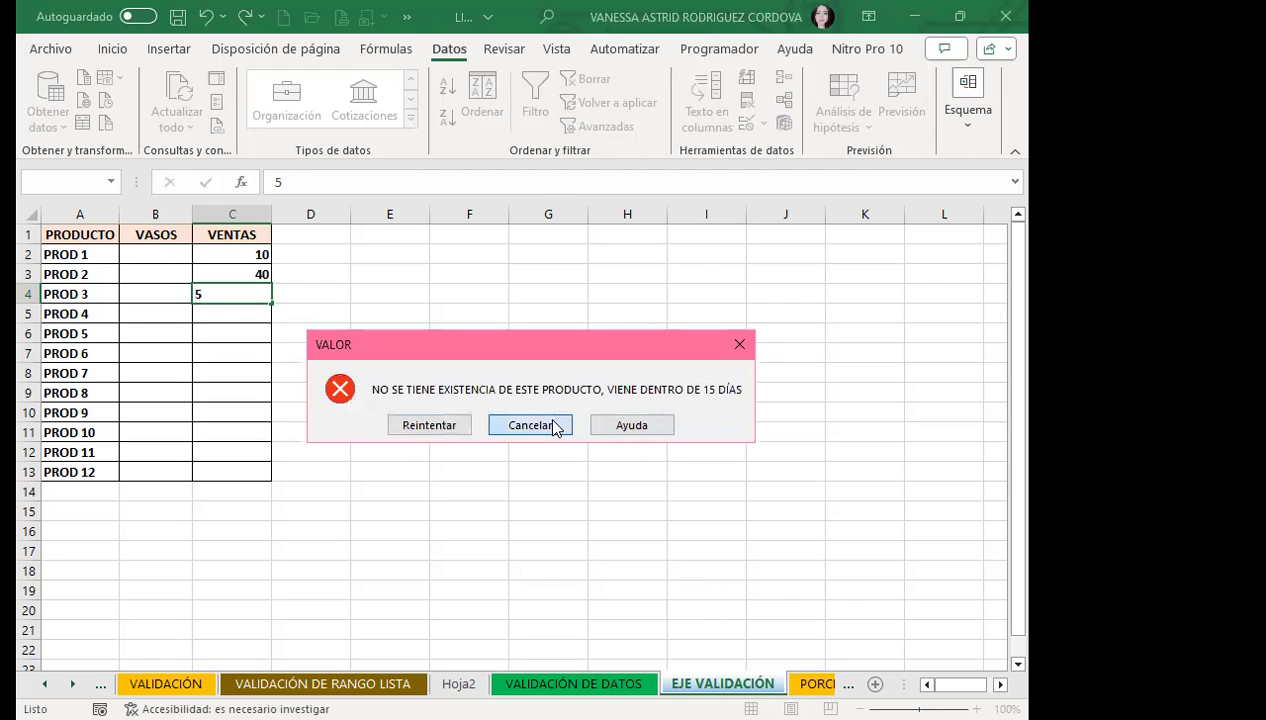
click(555, 428)
drag(155, 254, 155, 472)
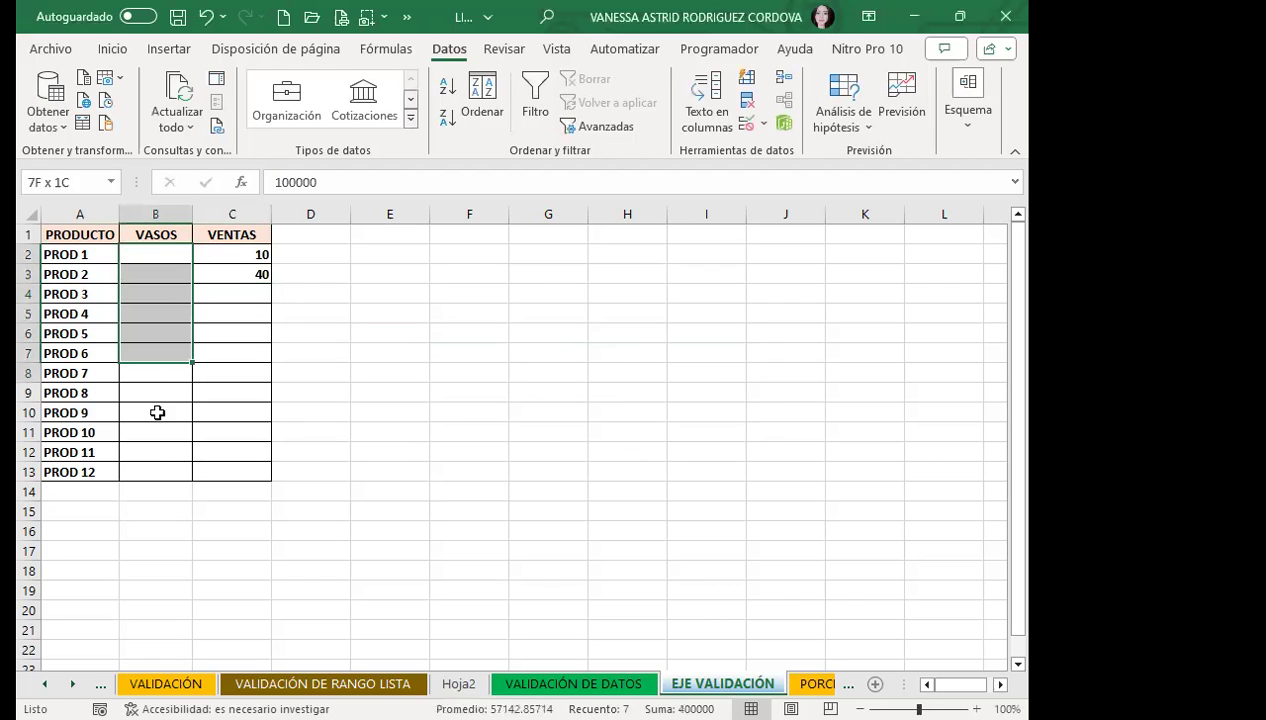
click(112, 49)
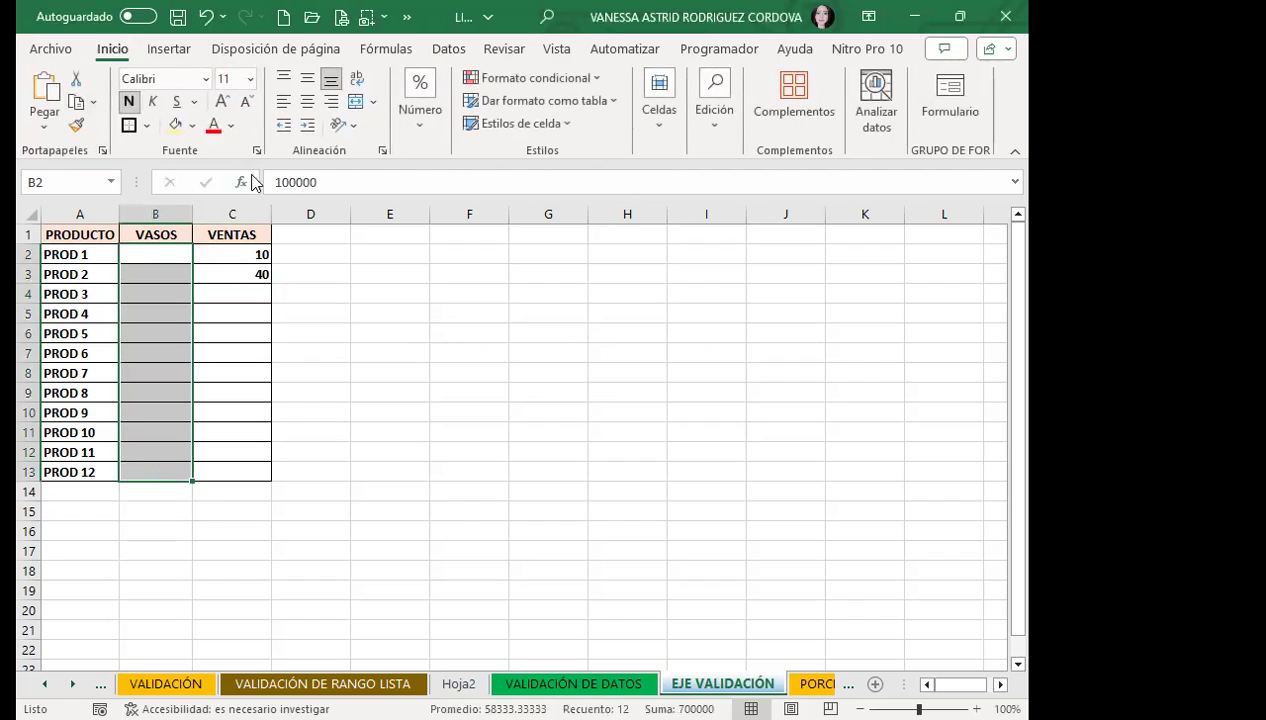
click(213, 127)
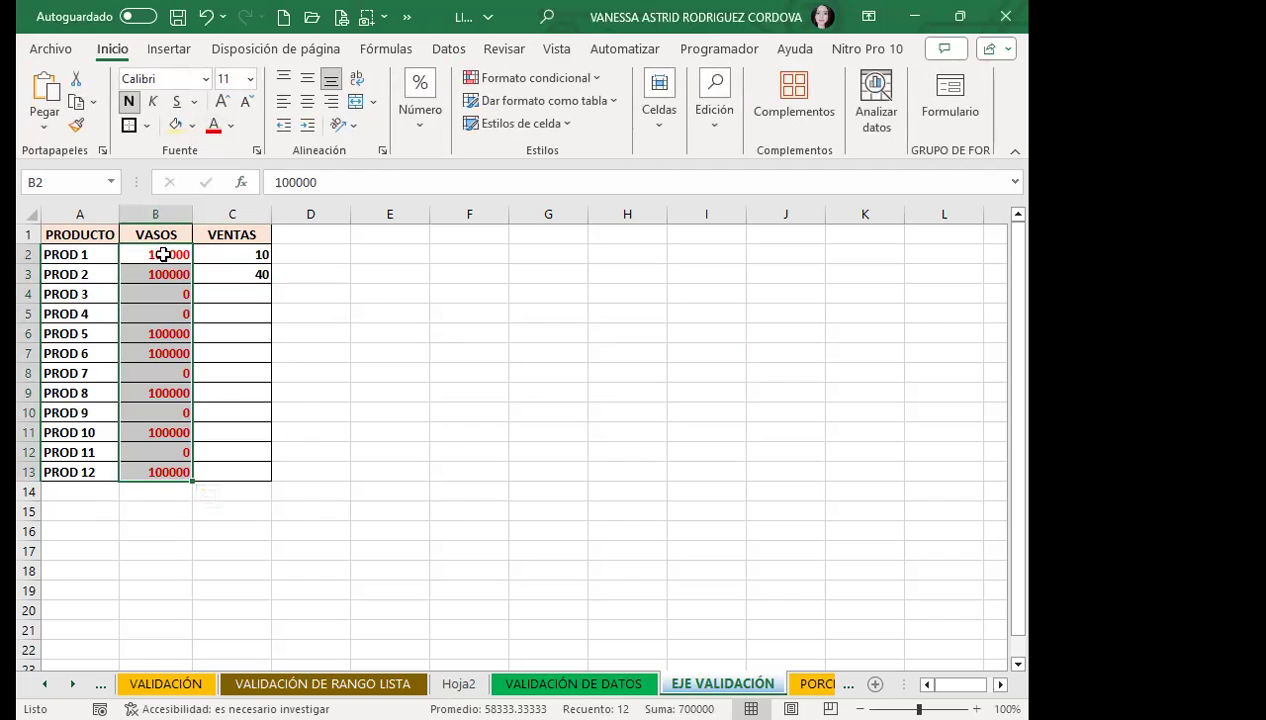
click(206, 17)
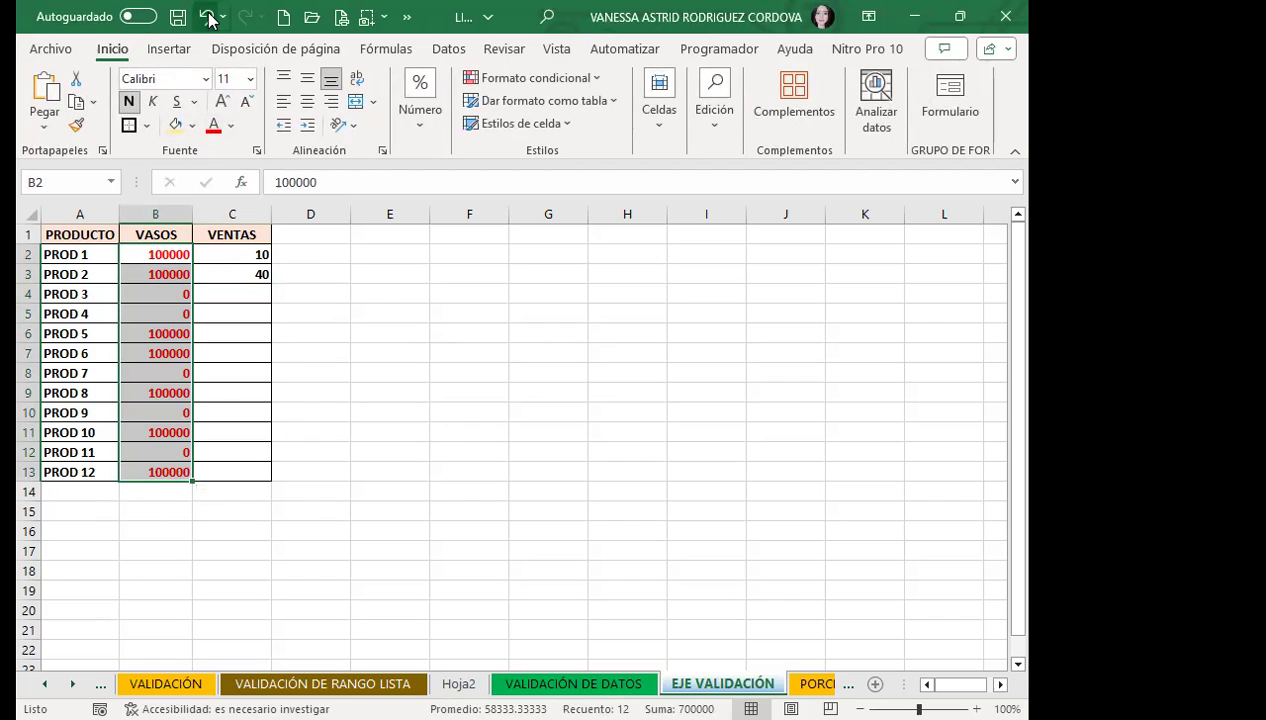
Step: Enter 100 as PROD 3's VASOS and 5 as its VENTAS, now accepted
click(157, 288)
text(100)
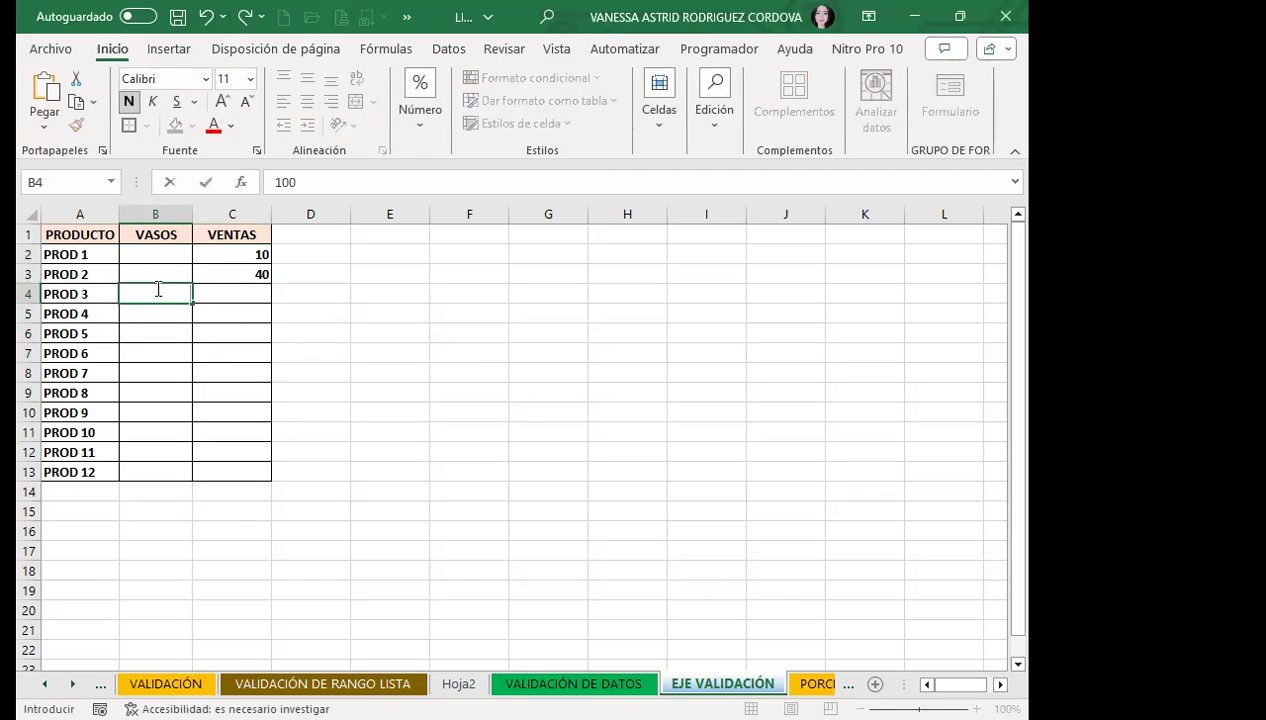
key(Tab)
text(5)
key(Return)
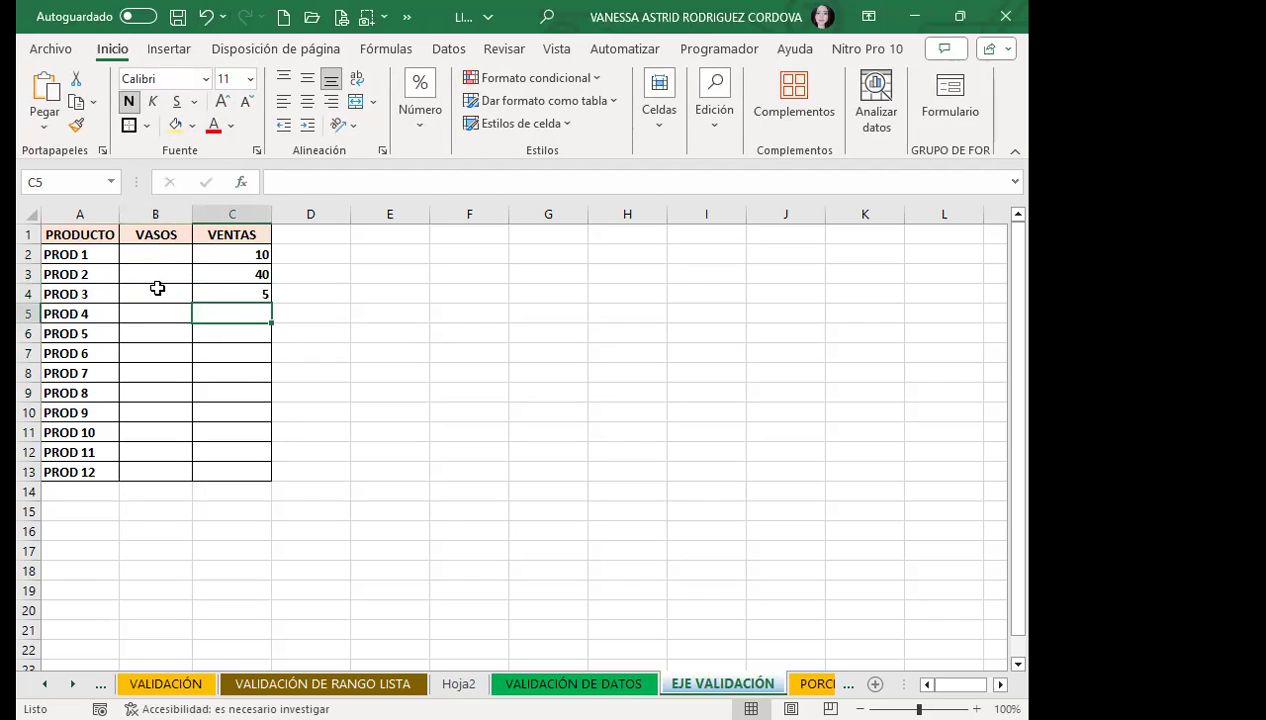
click(593, 368)
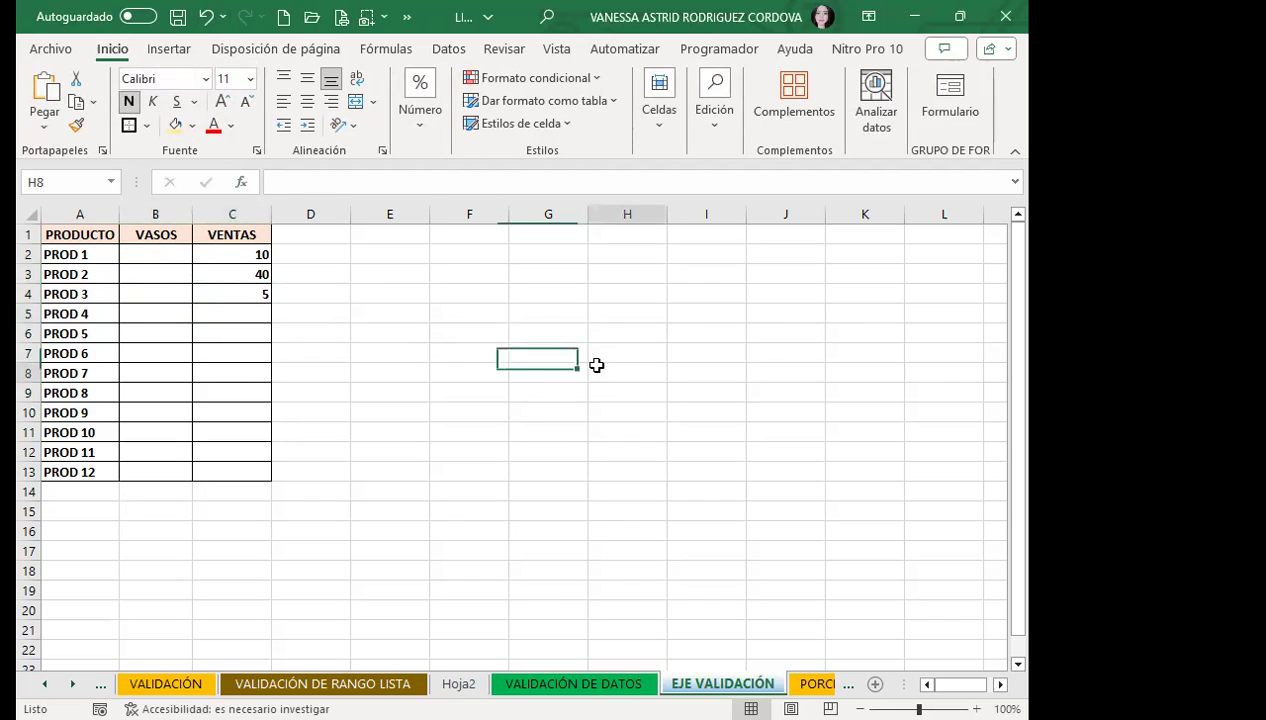